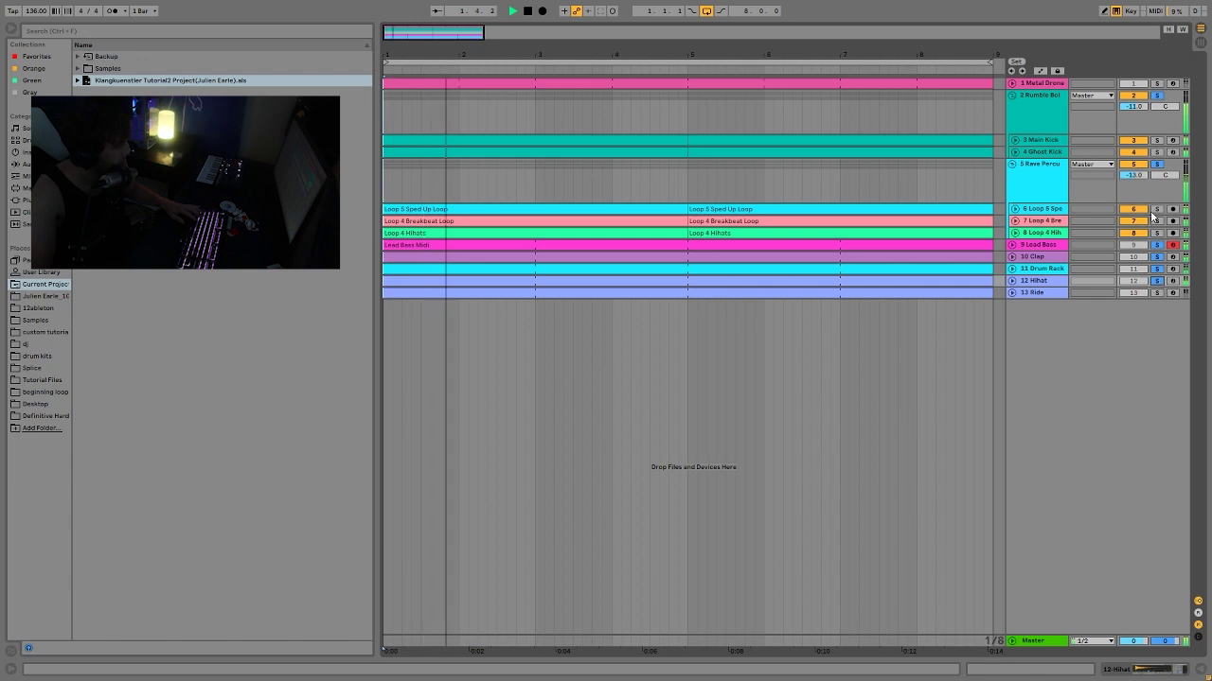
- Clear the existing track solos, and solo and unfold the Metal Drone track
key("space")
left_click(1156, 282)
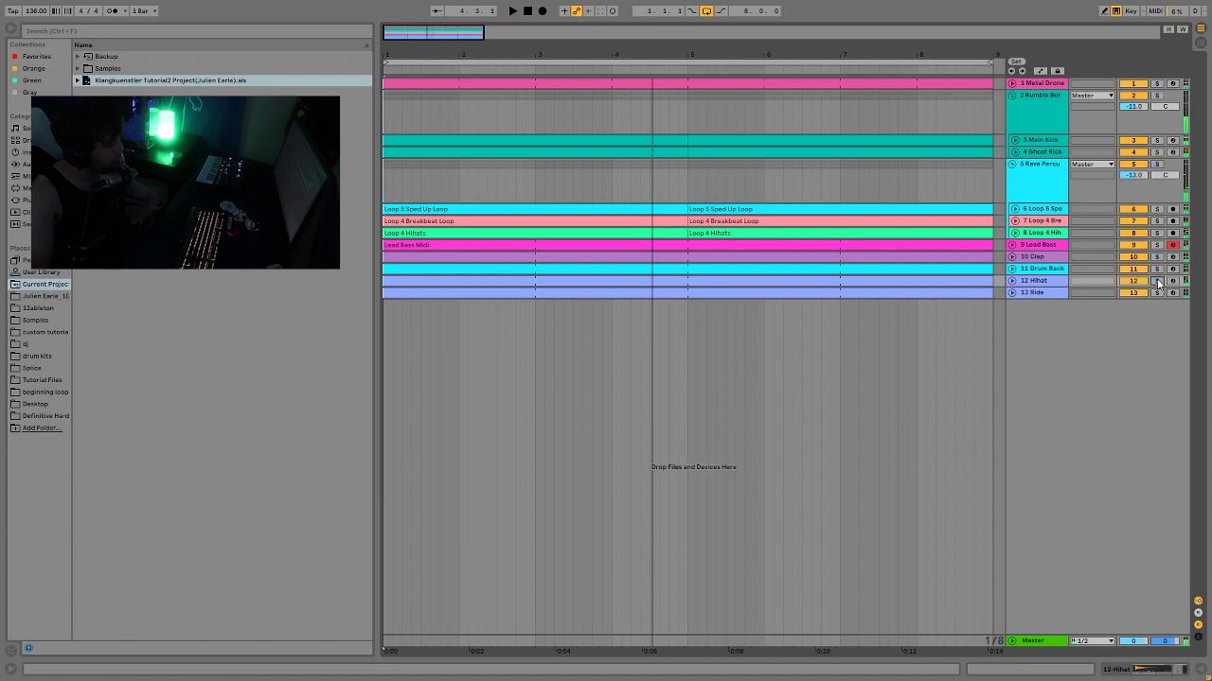
left_click(1030, 85)
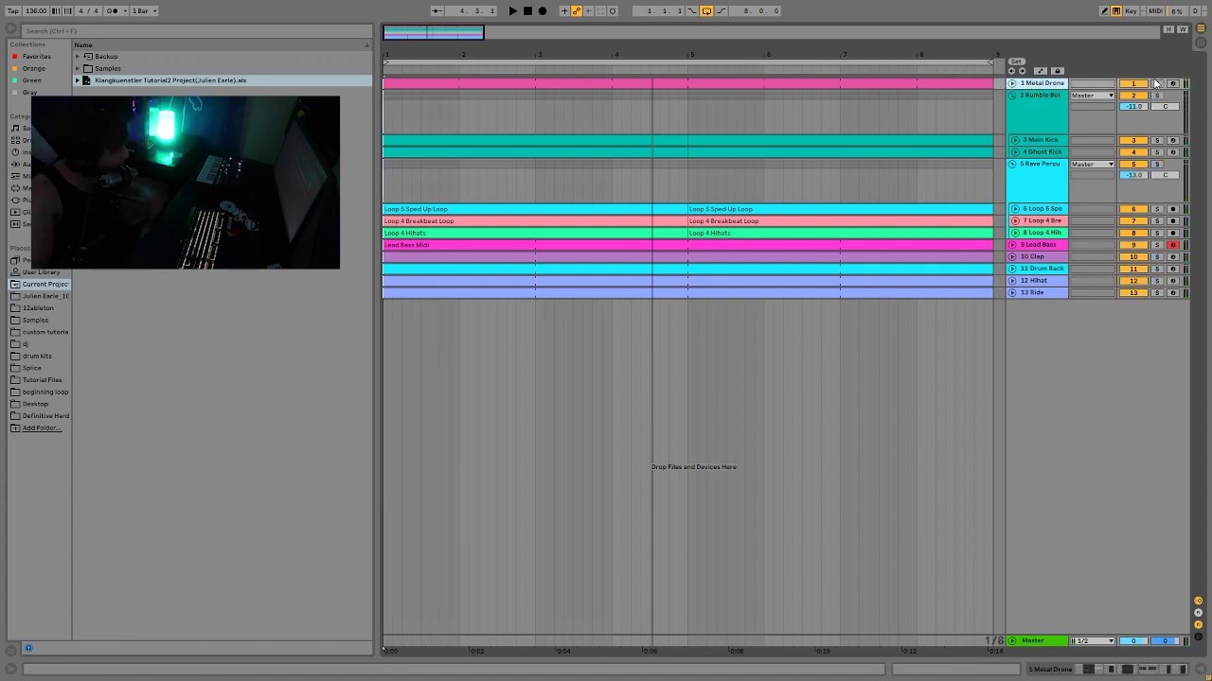
left_click(1157, 83)
left_click(1011, 83)
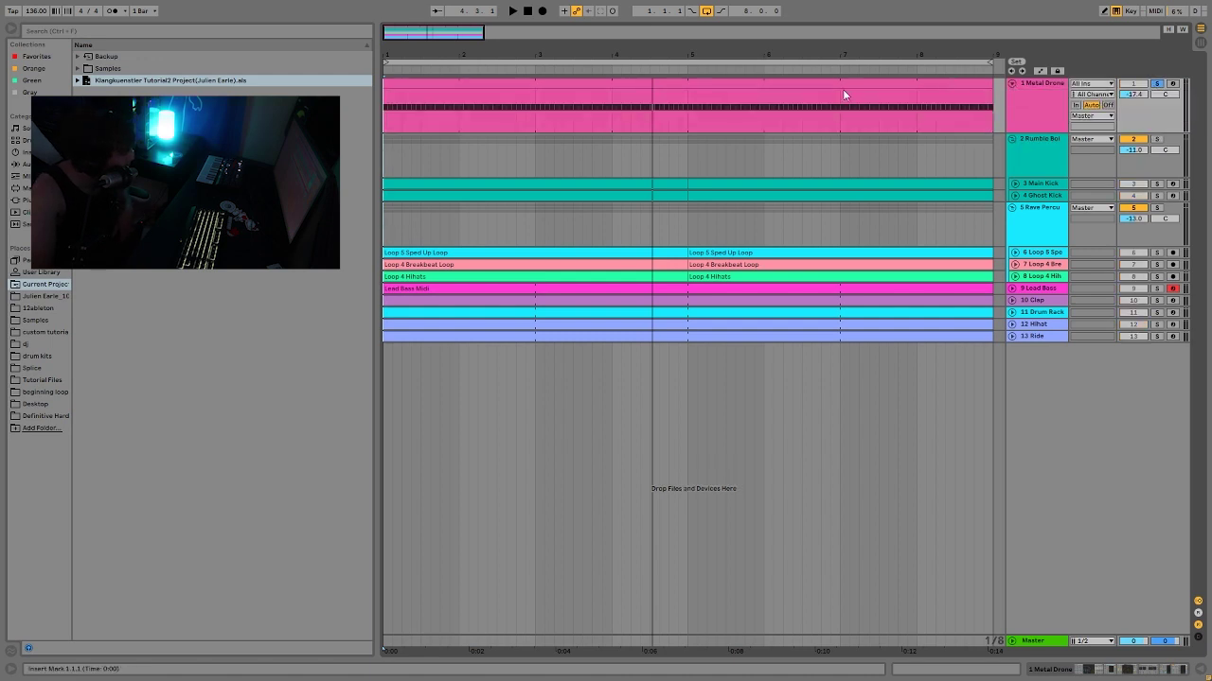
- Listen to the Metal Drone clip on its own and open its MIDI notes
left_click(844, 85)
key("space")
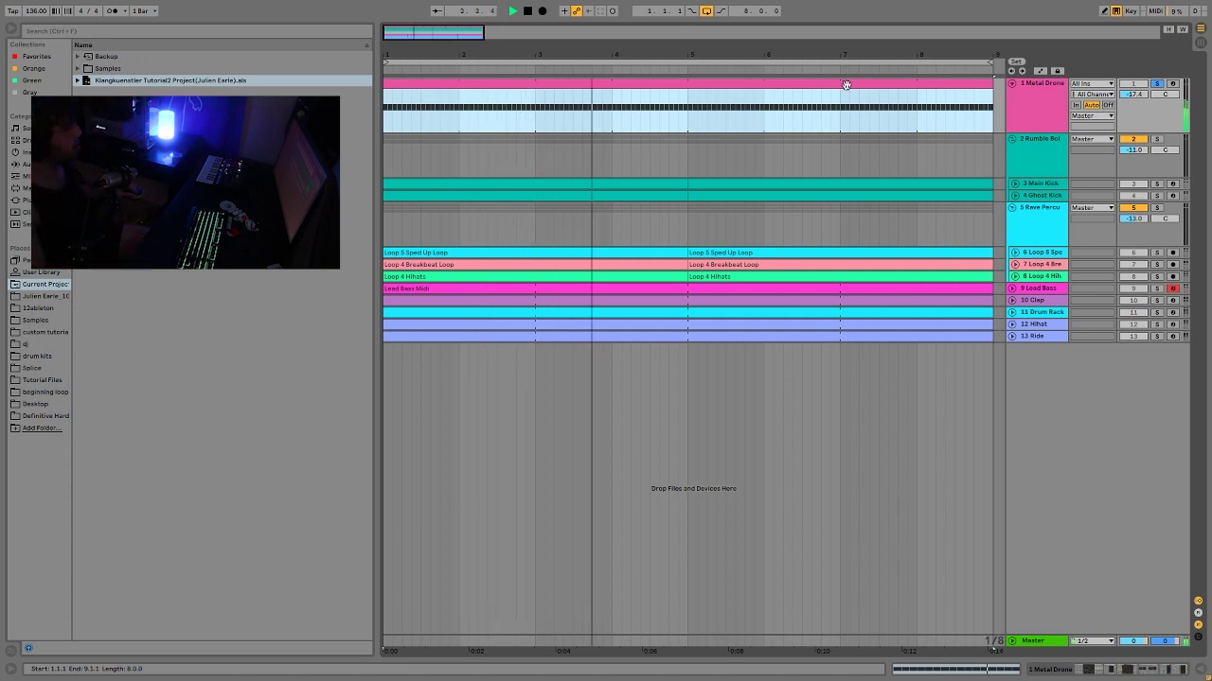
double_click(847, 85)
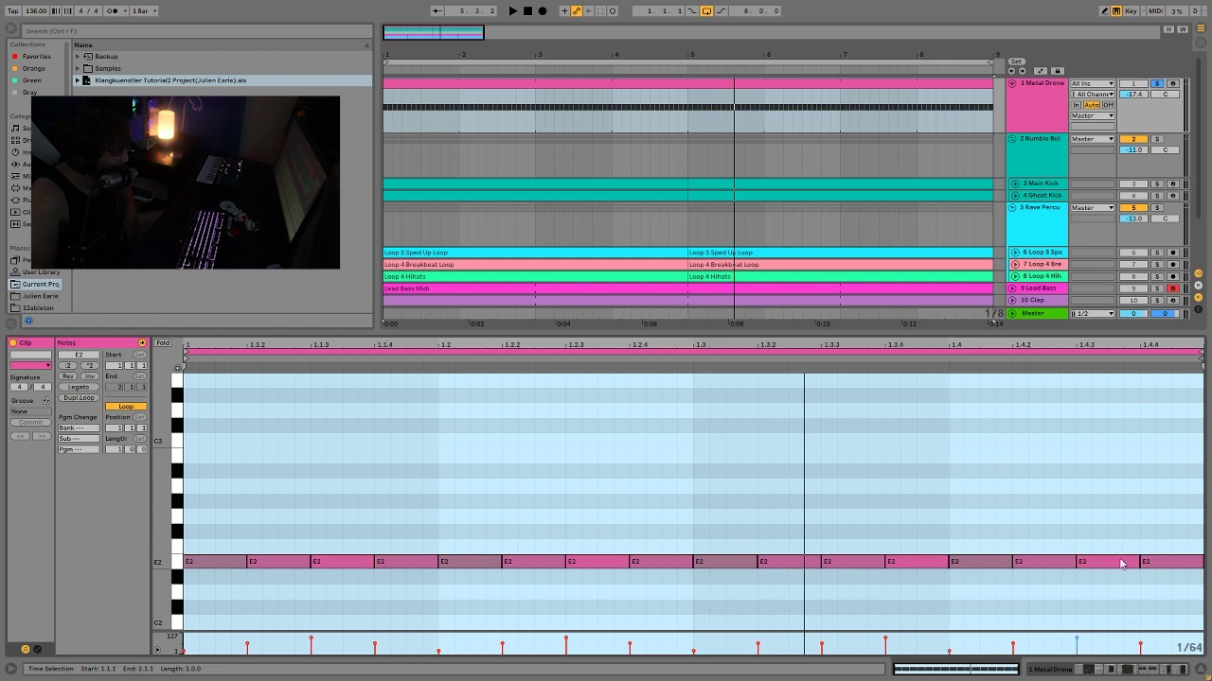
- Select the E2 notes in each half of the bar and listen to the repeating pattern
left_click(663, 525)
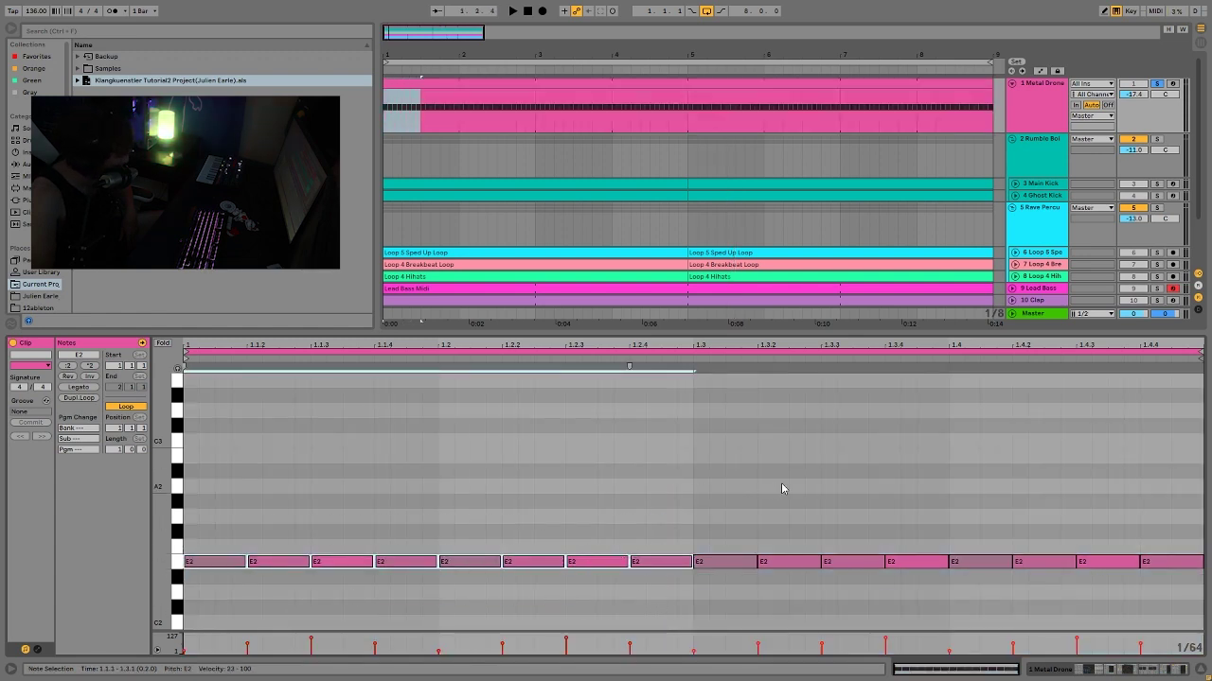
left_click_drag(729, 494, 1164, 568)
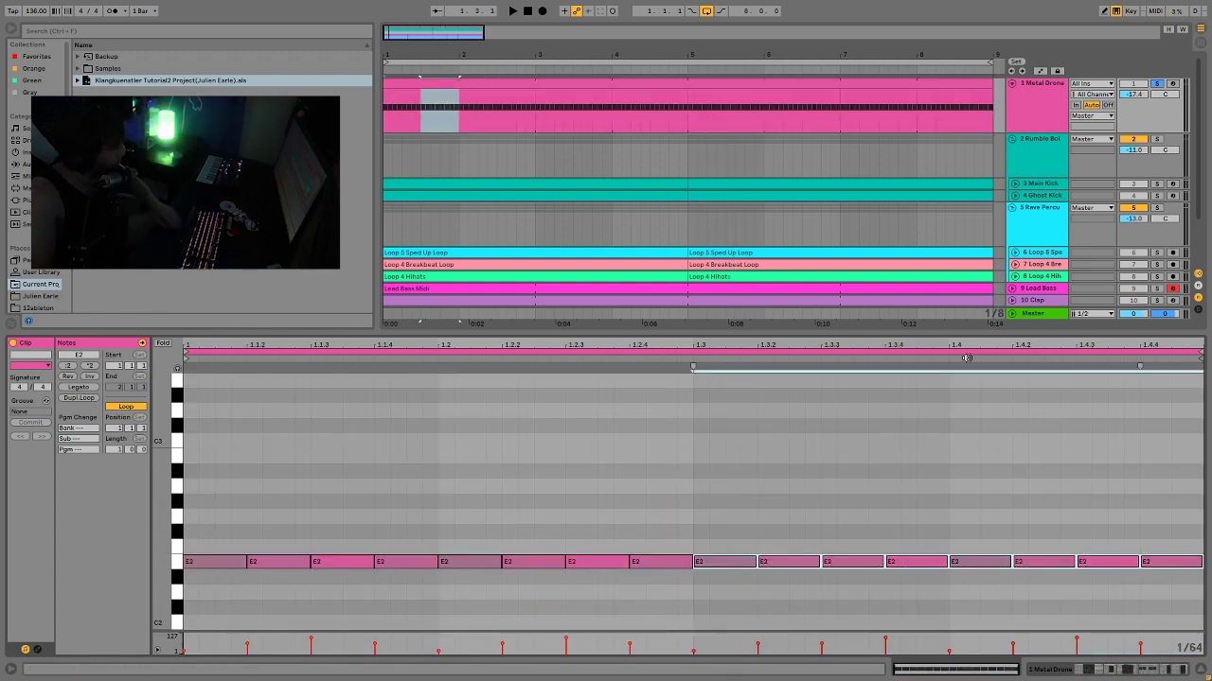
key("space")
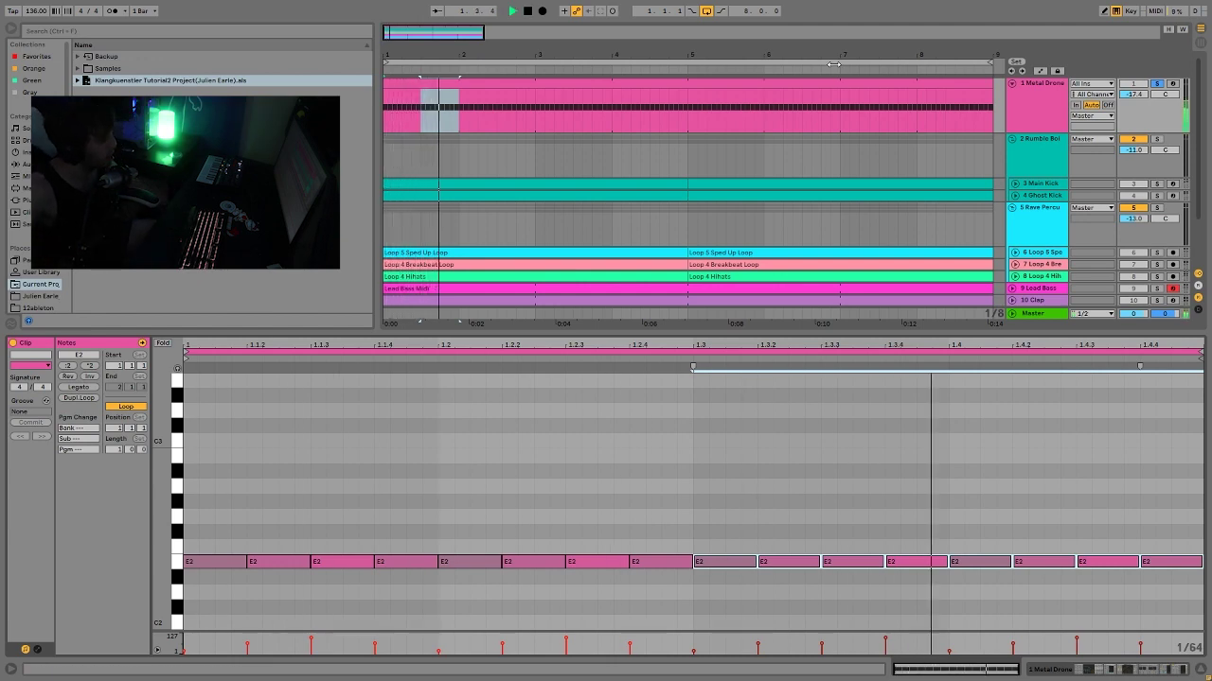
key("space")
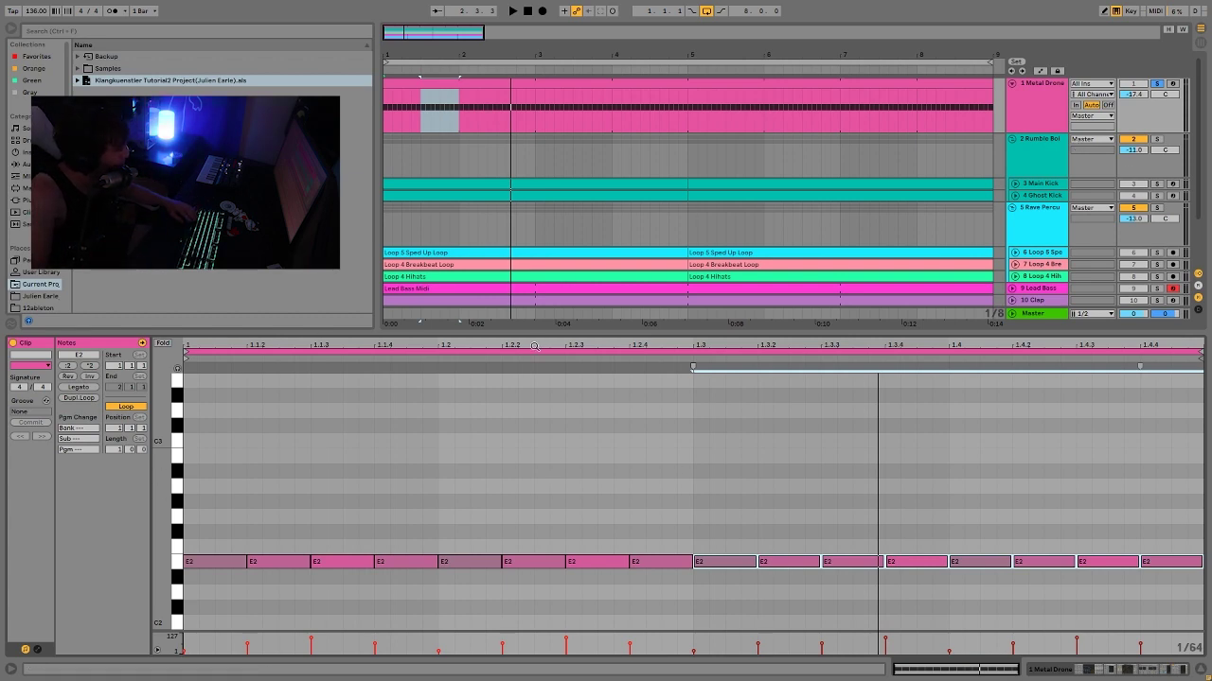
key("space")
- Un-solo Metal Drone, mute the Lead Bass, Hihat and Ride tracks, and play the reduced mix
left_click(1156, 83)
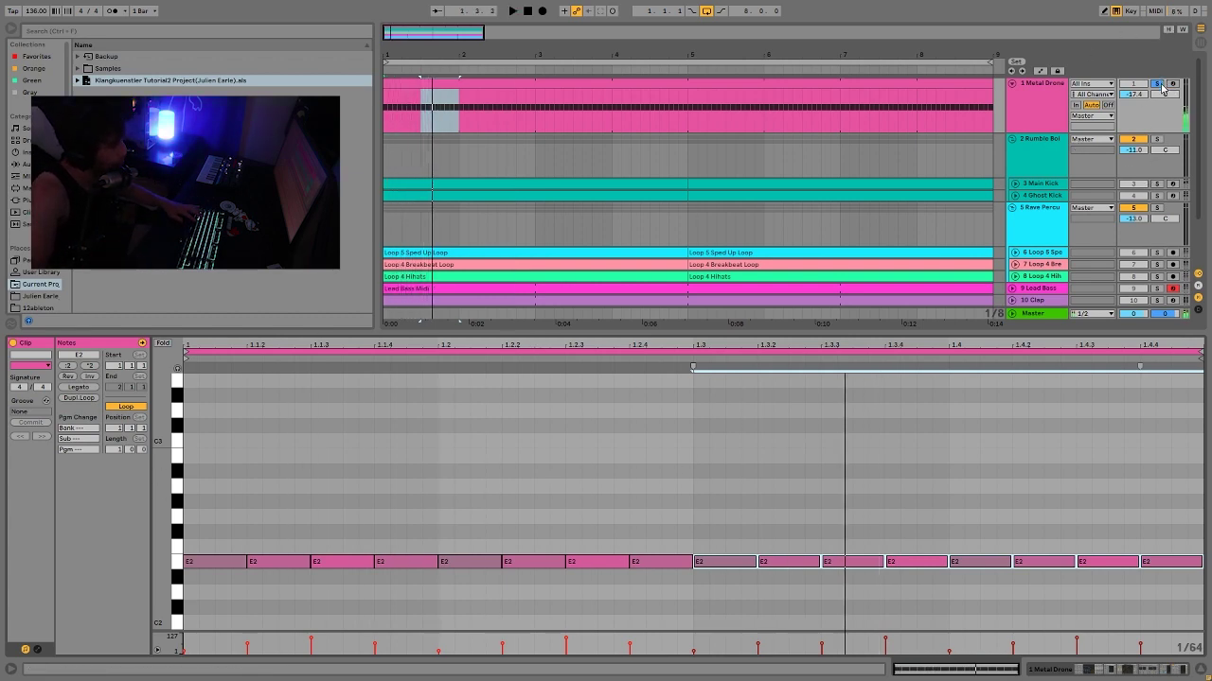
key("space")
scroll(1136, 151, "down", 2)
left_click(1052, 180)
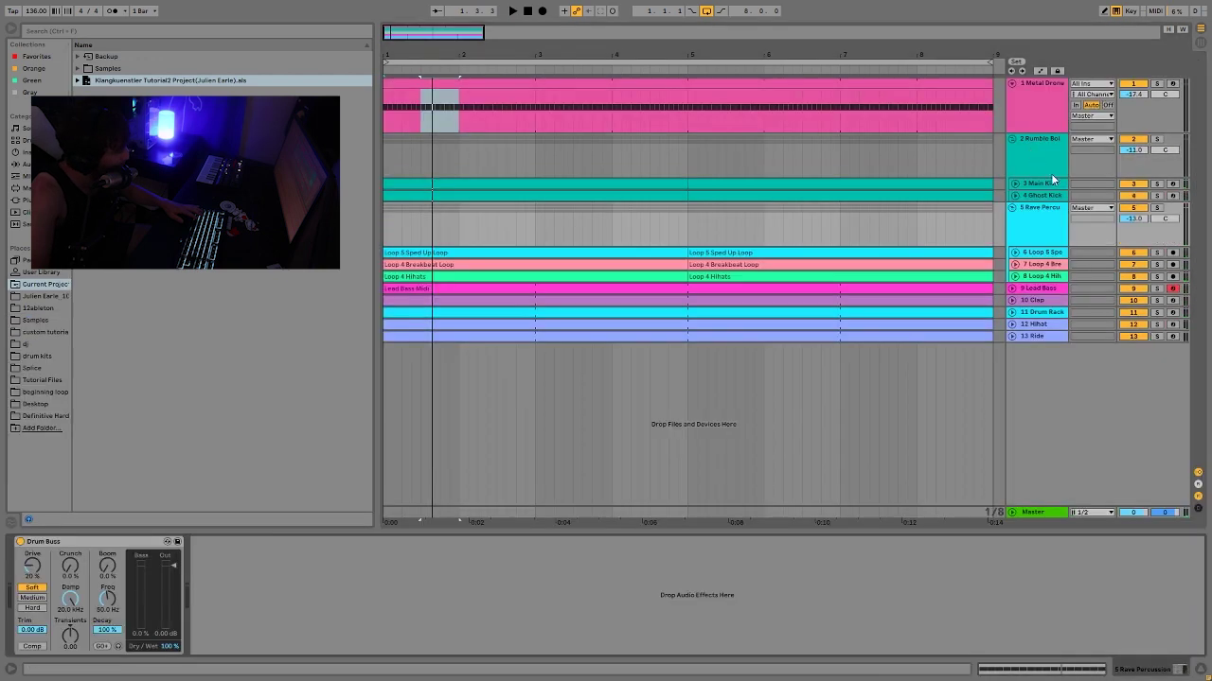
left_click(1134, 289)
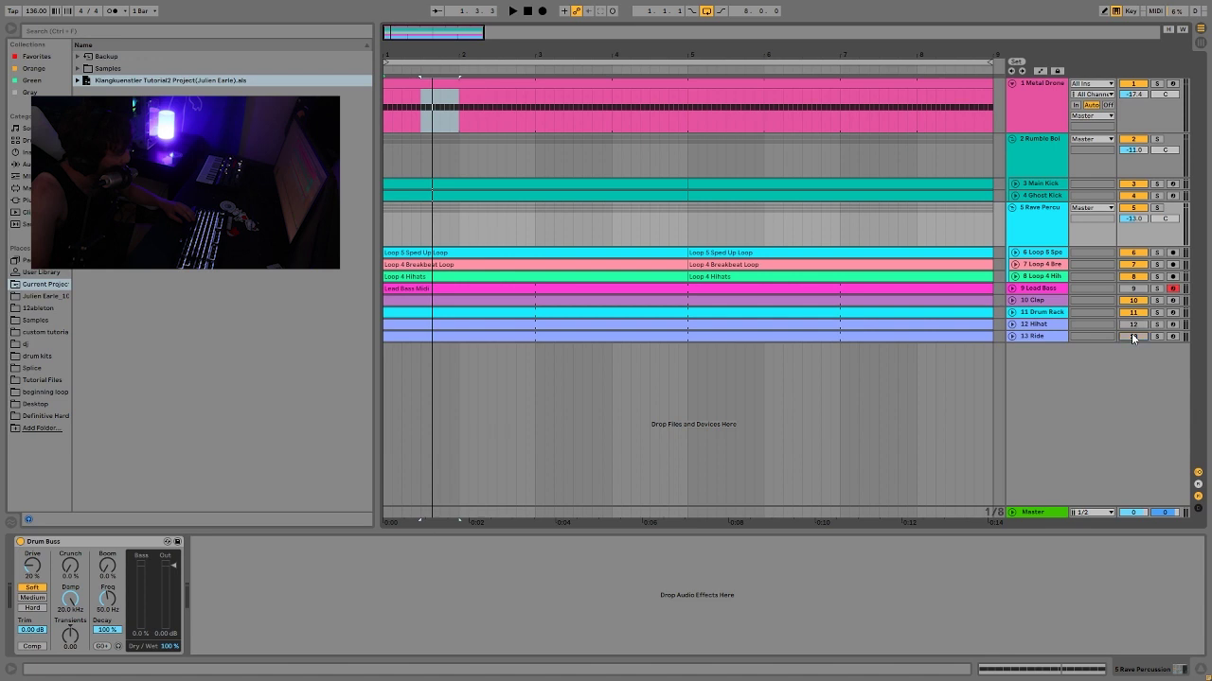
key("space")
- Show the Metal Drone device chain and select the clip's range from 1.3.1 to 1.4.1
left_click(1056, 106)
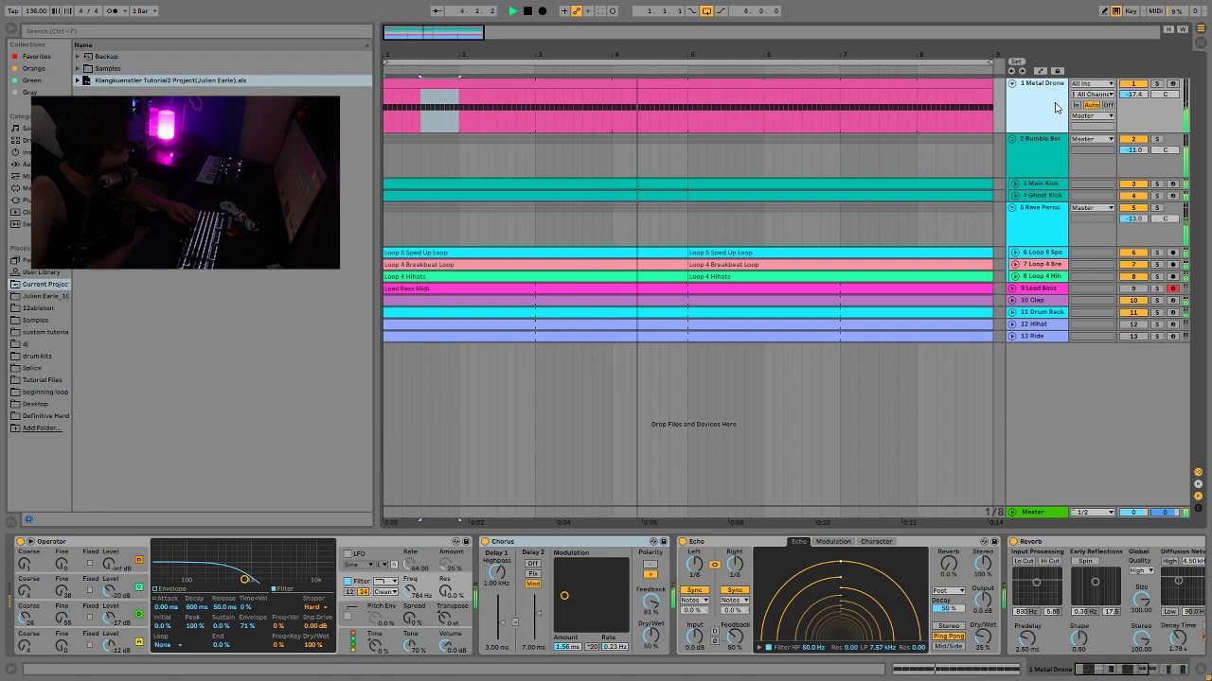
key("space")
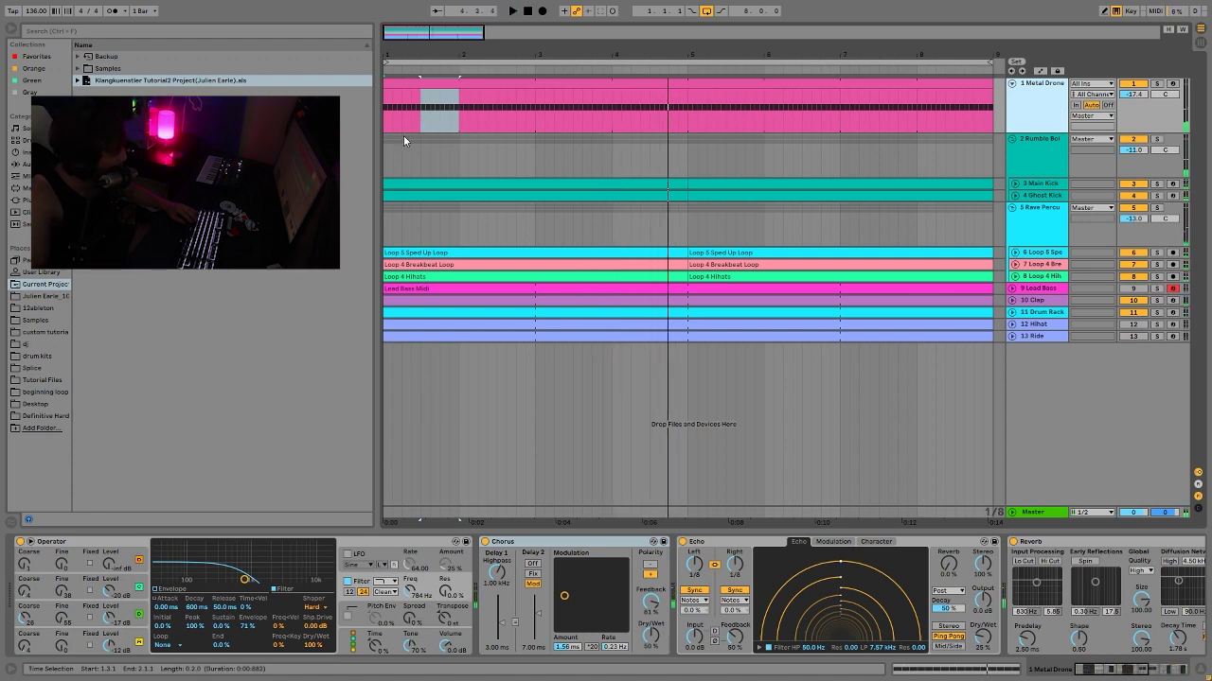
left_click_drag(410, 121, 439, 121)
key("space")
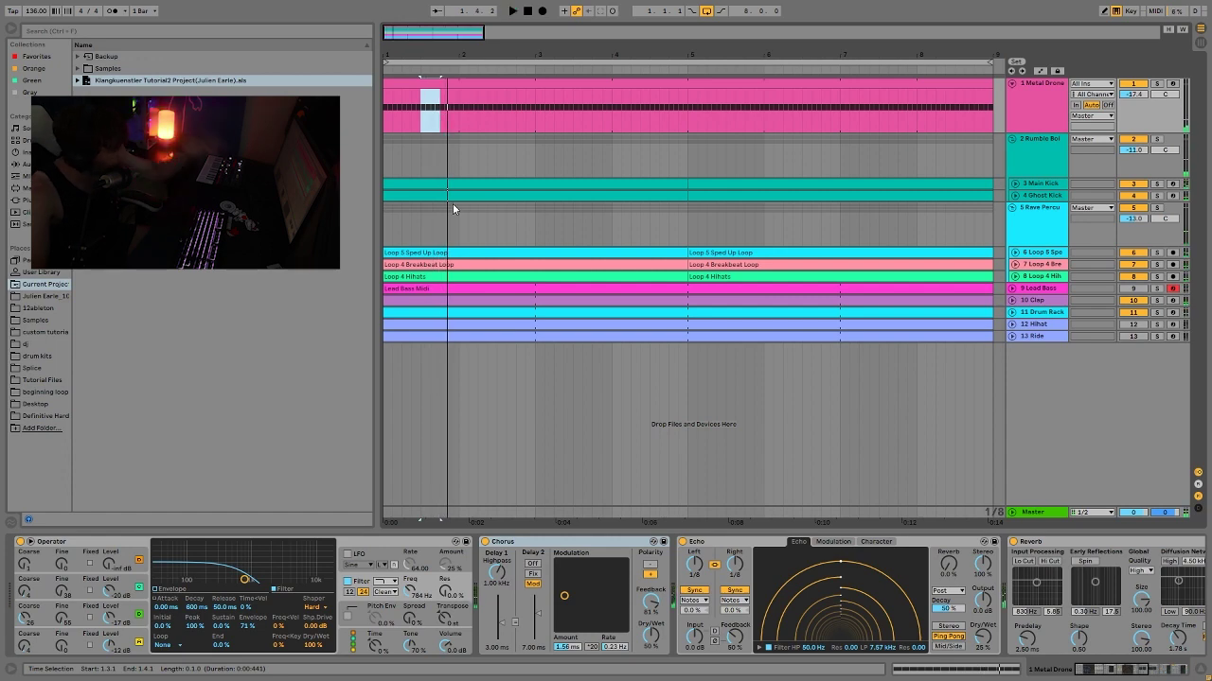
- Unmute Lead Bass, Hihat and Ride, and solo Metal Drone with its whole clip selected
key("space")
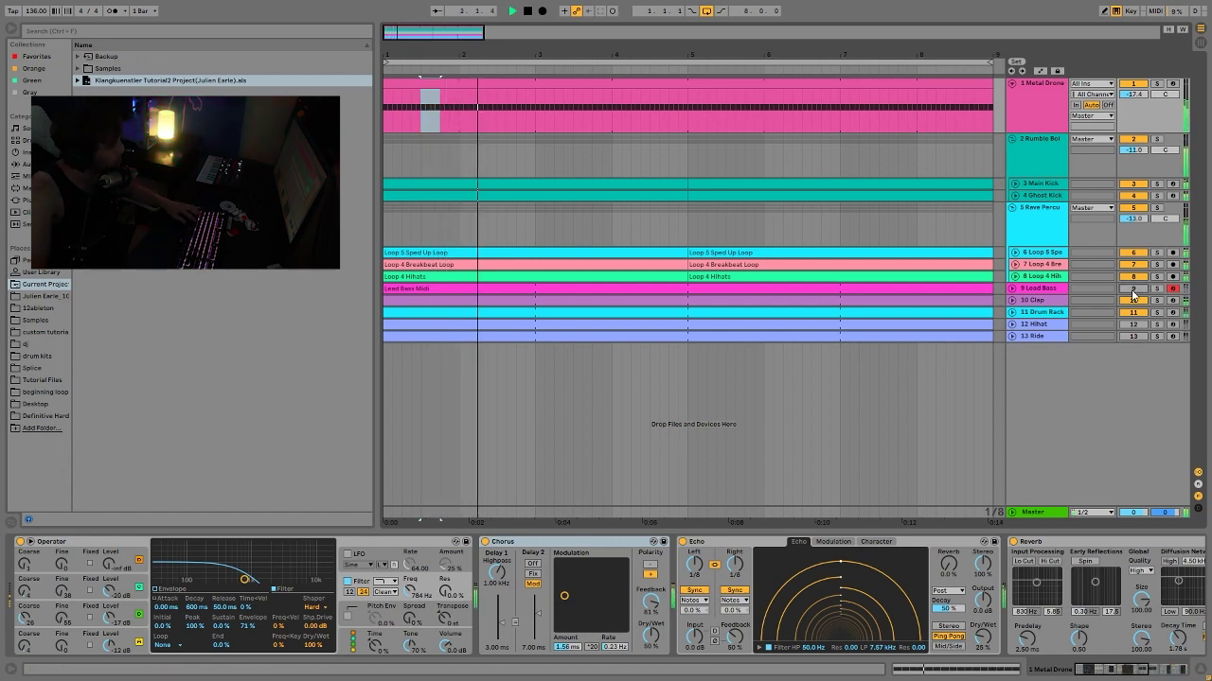
key("space")
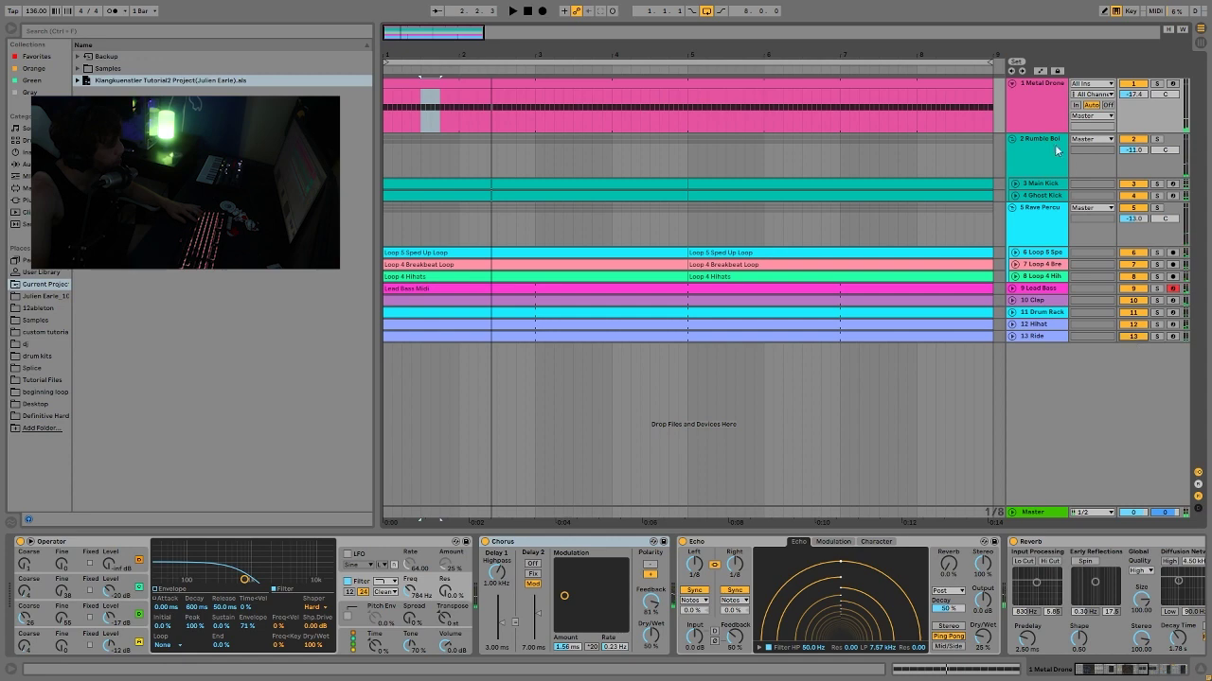
left_click(1098, 95)
left_click(1158, 85)
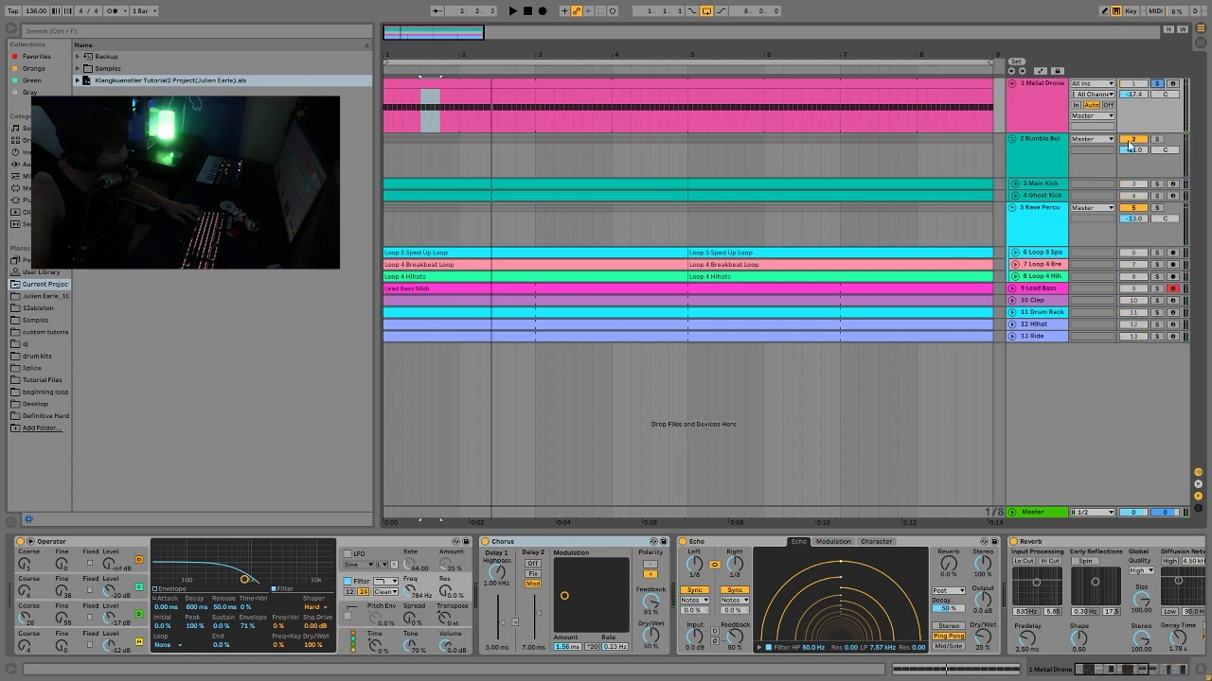
left_click(503, 91)
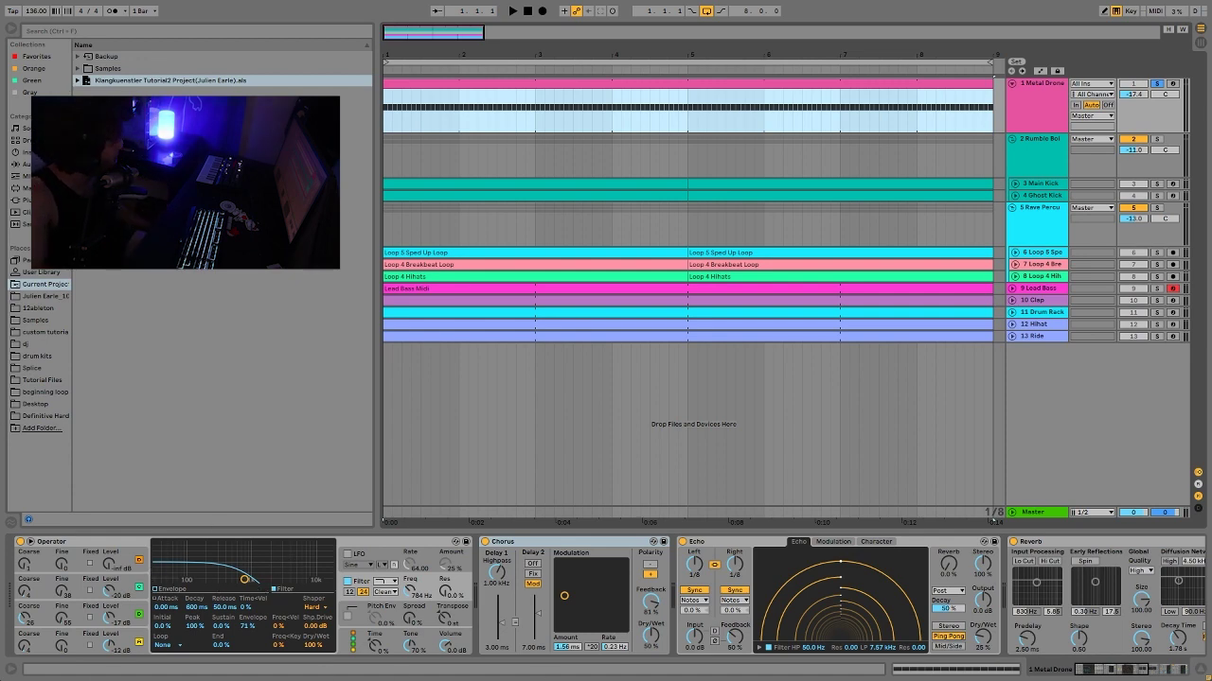
- Examine the levels, coarse and fine tuning, and envelopes of Operator's oscillators on Metal Drone
left_click(129, 642)
left_click(132, 616)
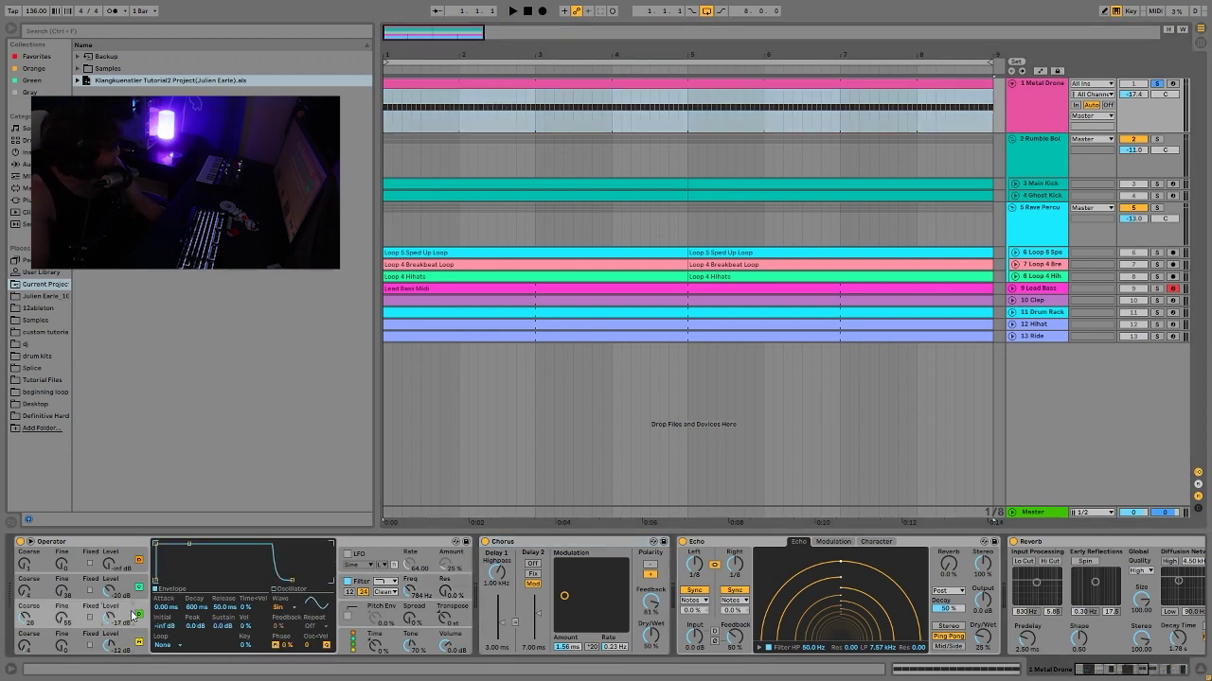
left_click(126, 592)
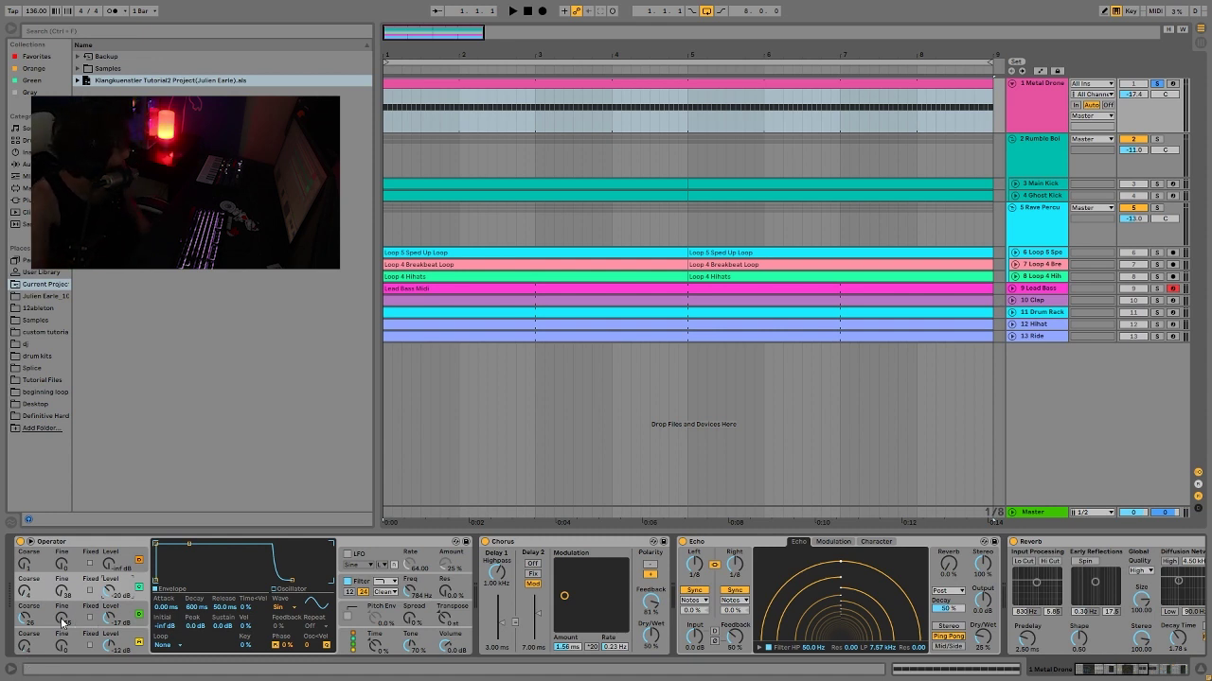
left_click_drag(63, 622, 63, 615)
left_click(57, 583)
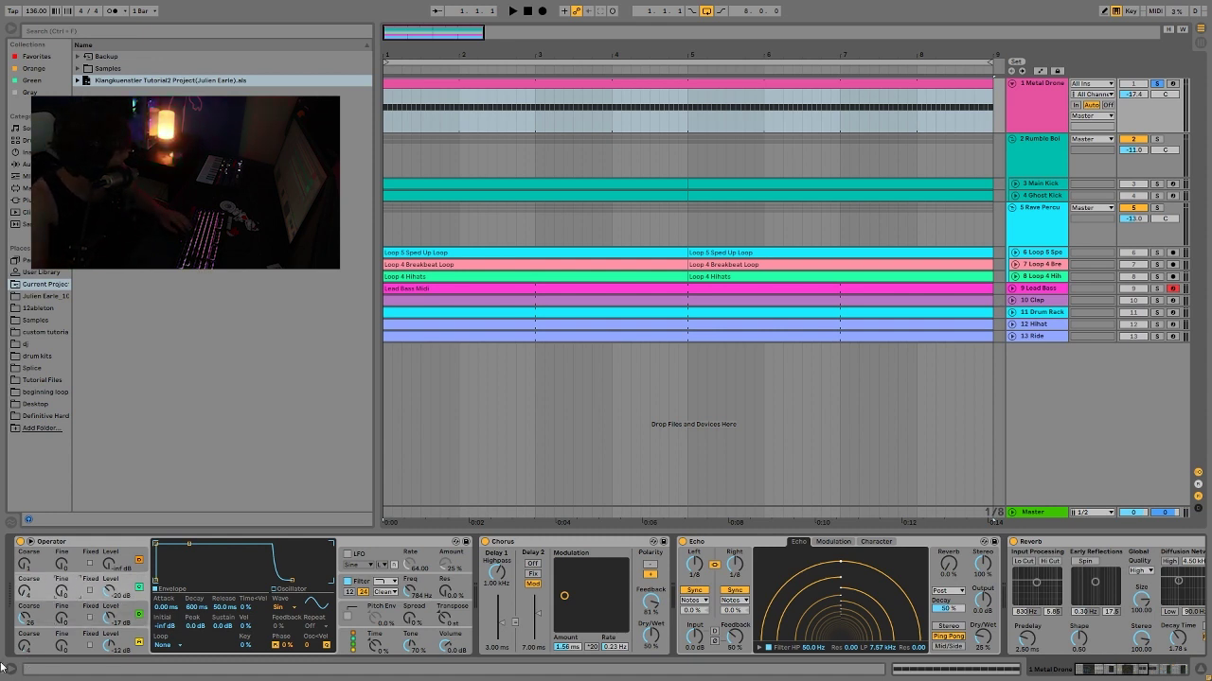
- Listen to the soloed Metal Drone sound and select its Chorus effect
key("space")
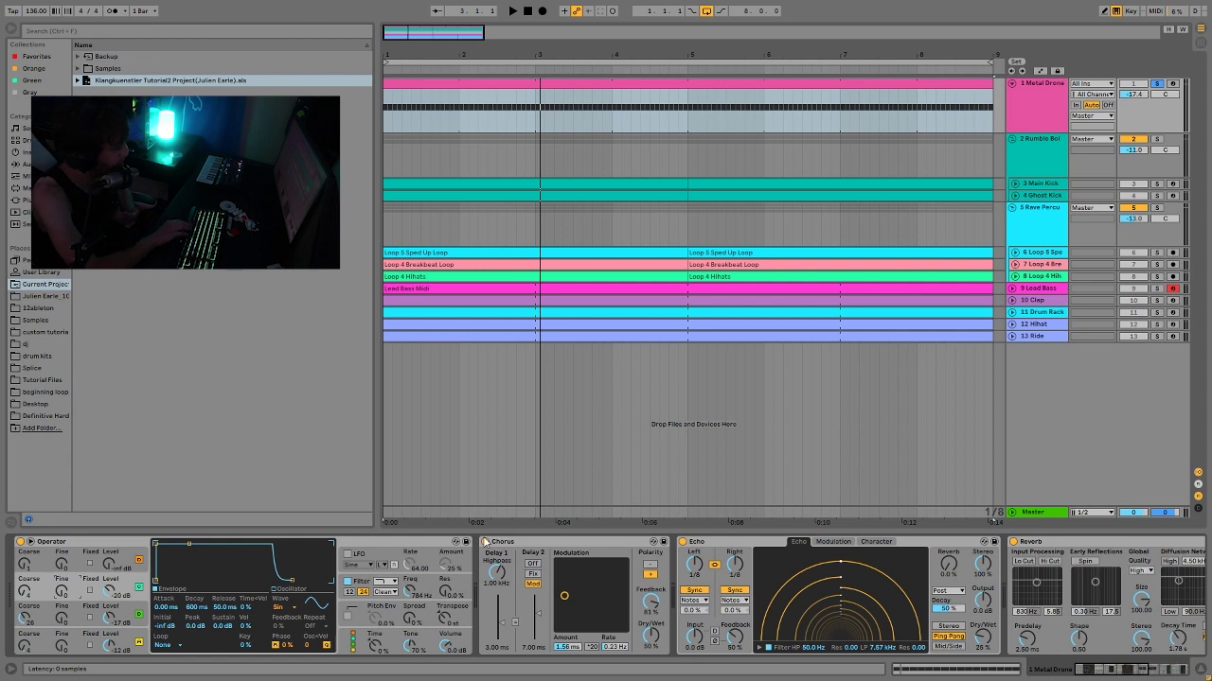
key("space")
left_click(573, 542)
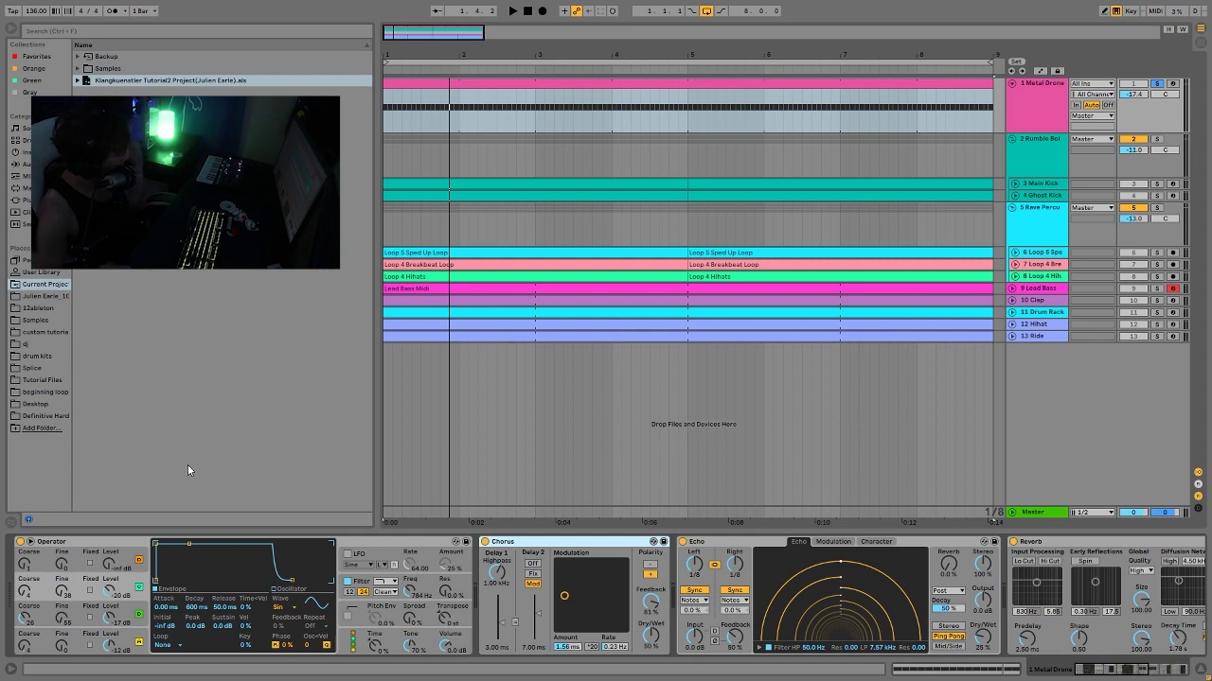
key("space")
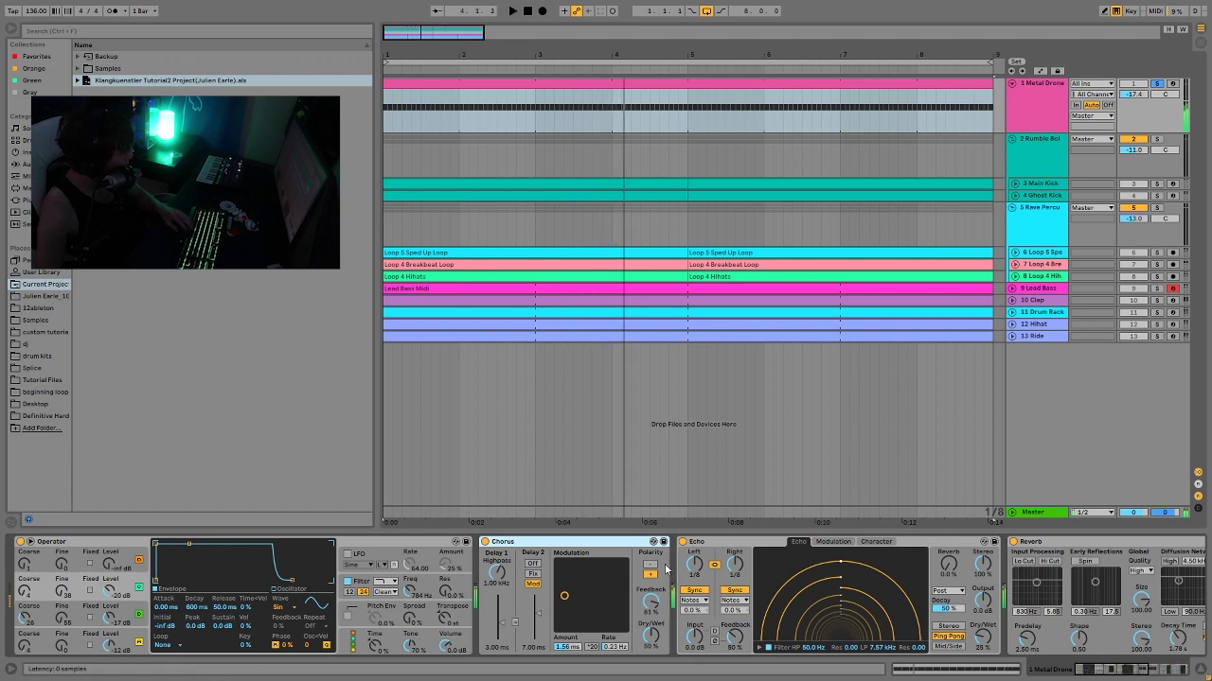
- Un-solo Metal Drone to hear it in the full mix, and solo it again
left_click(1157, 84)
key("space")
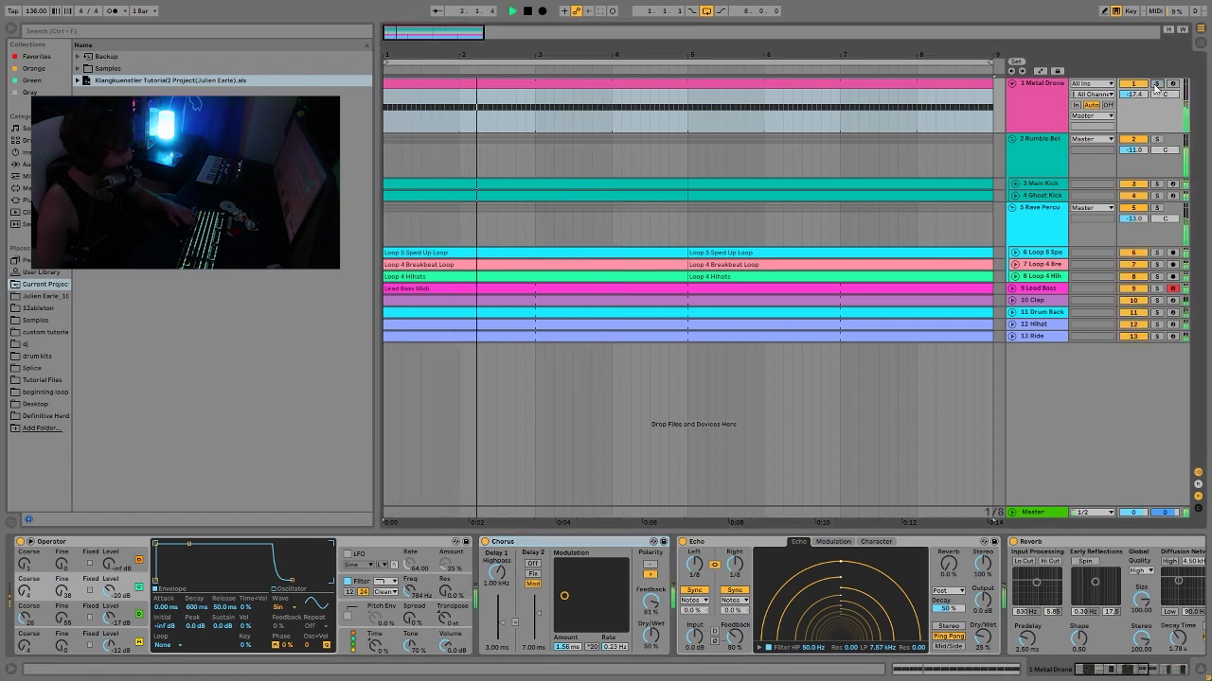
left_click(1156, 84)
key("space")
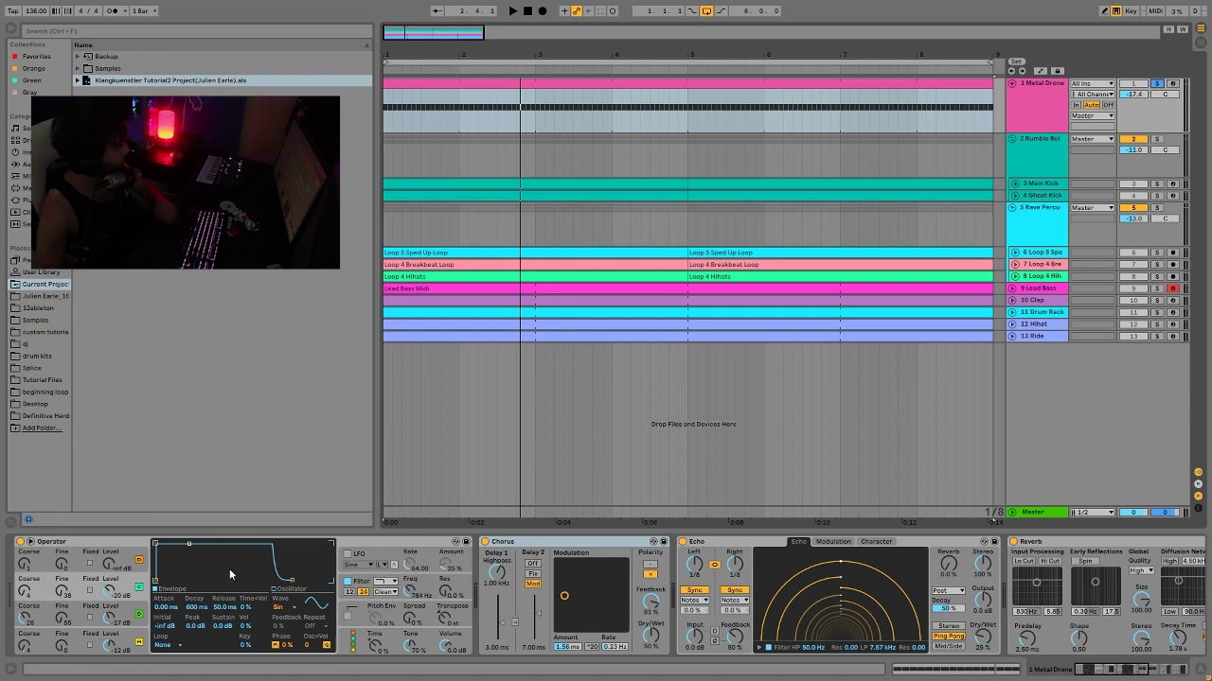
- Show Operator's filter settings and compare the drone with the filter off and on
left_click(365, 582)
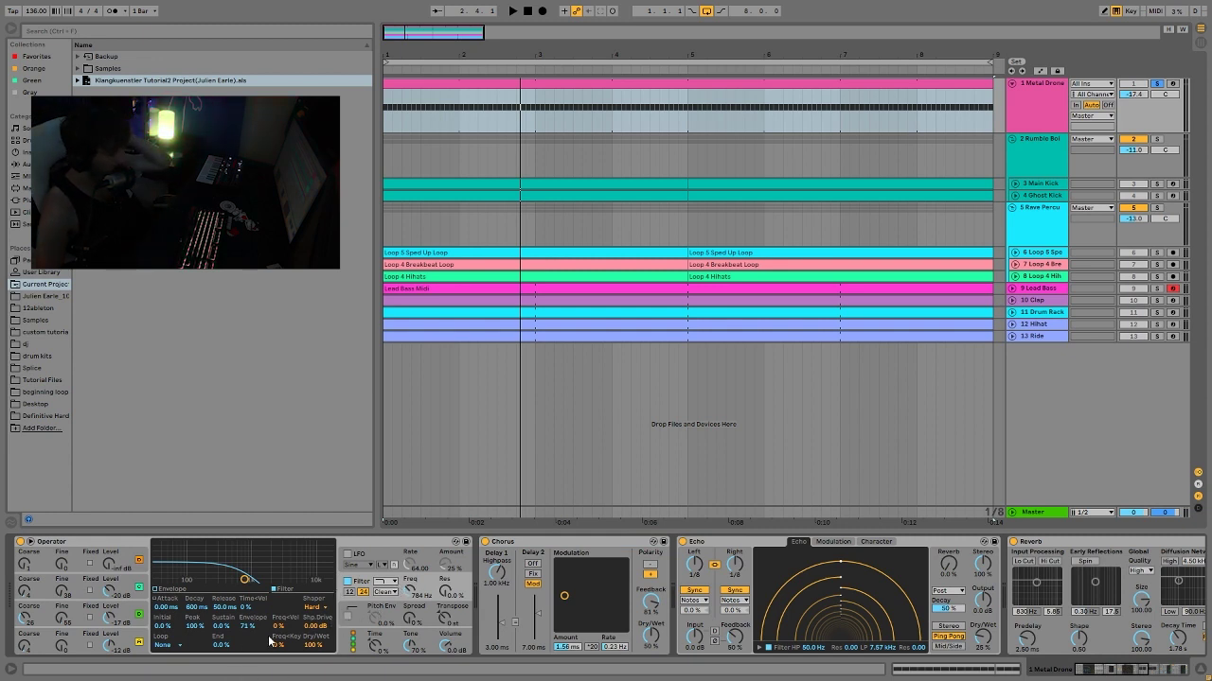
left_click(347, 582)
key("space")
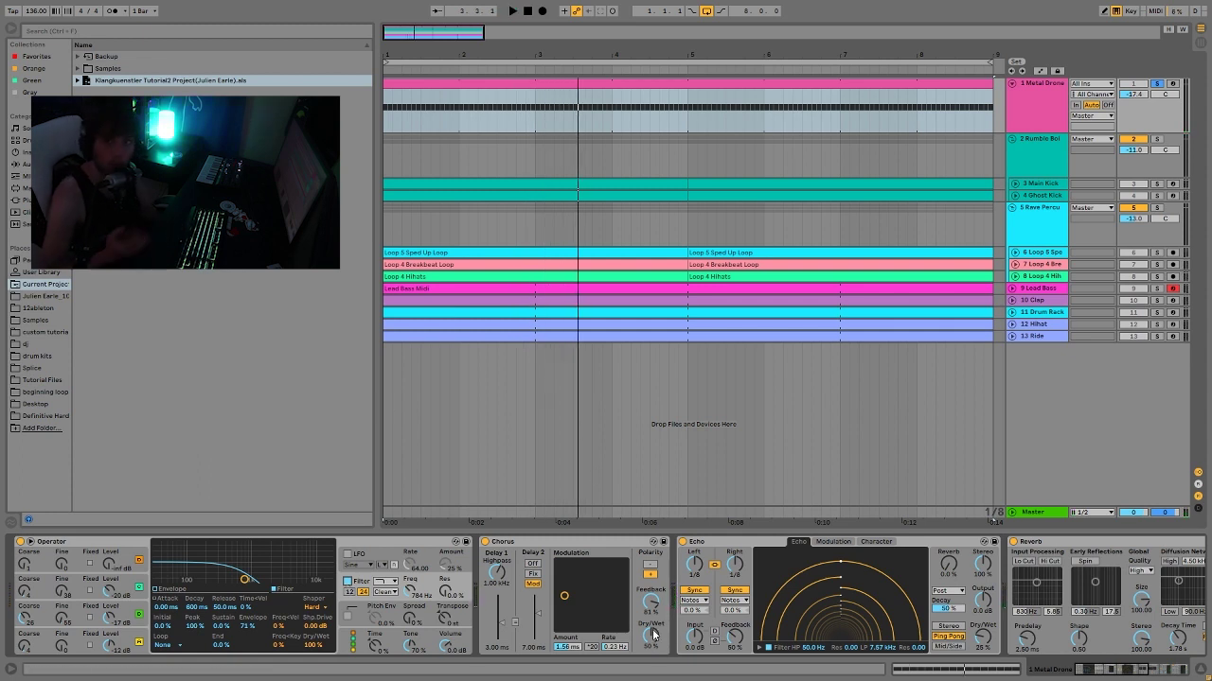
key("space")
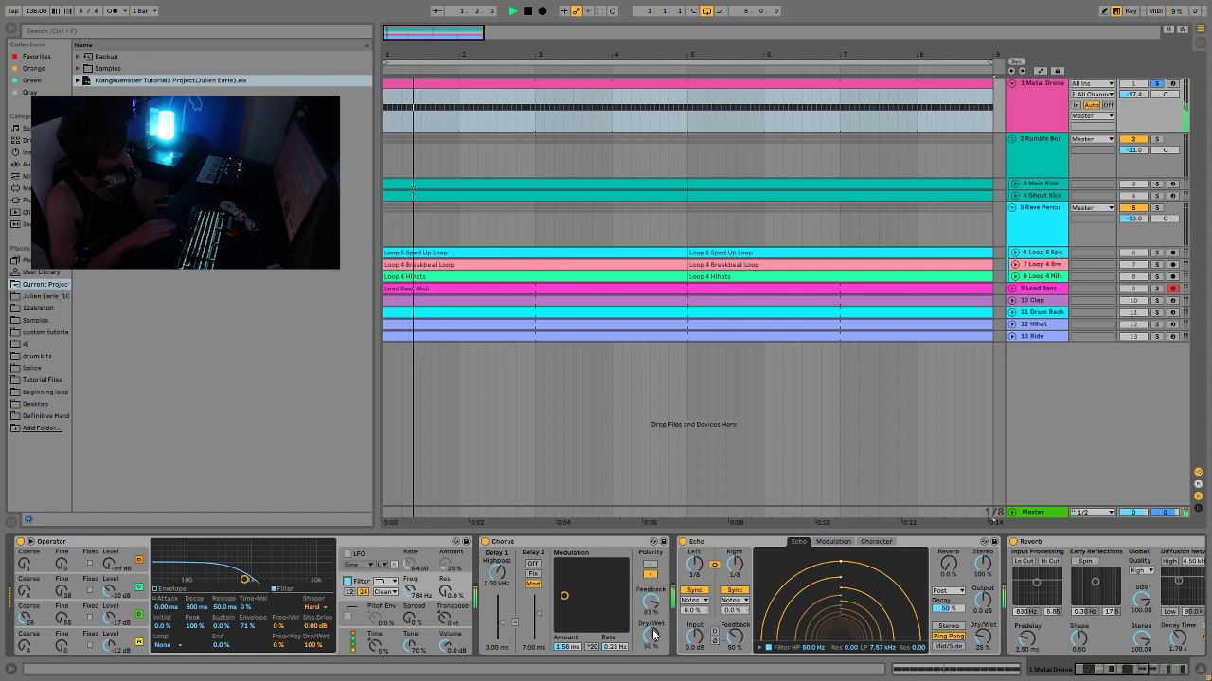
key("space")
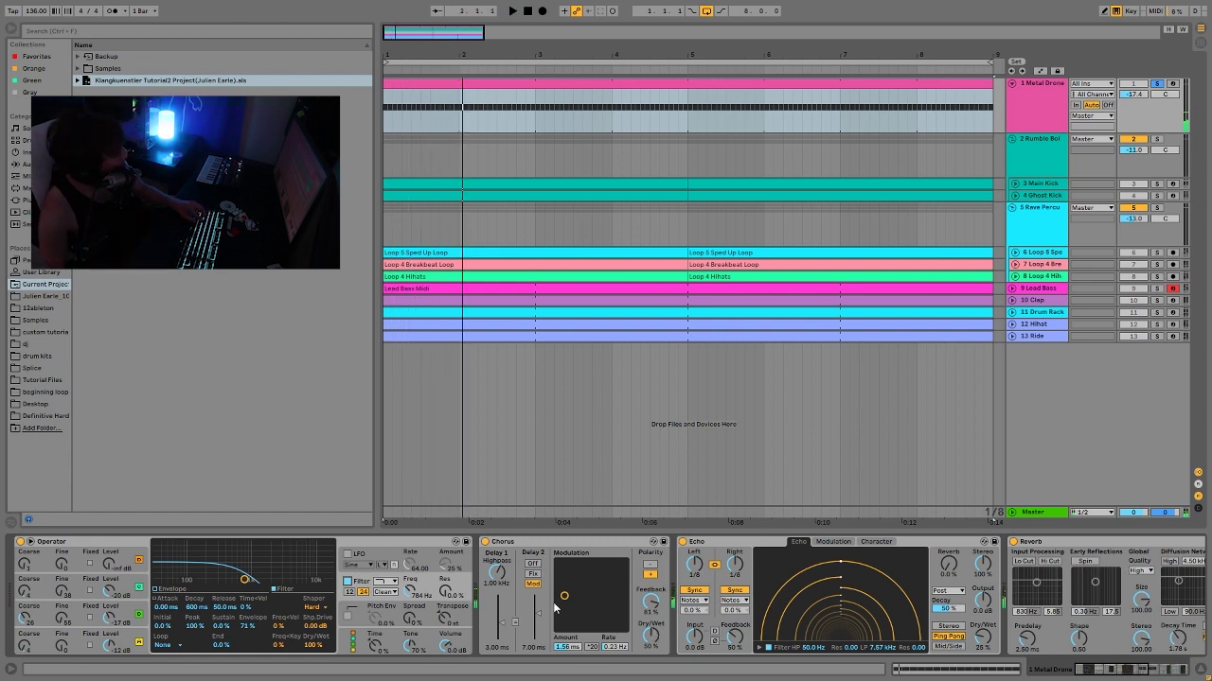
- Show Operator's global settings and compare the drone with the Chorus effect off and on
left_click(357, 650)
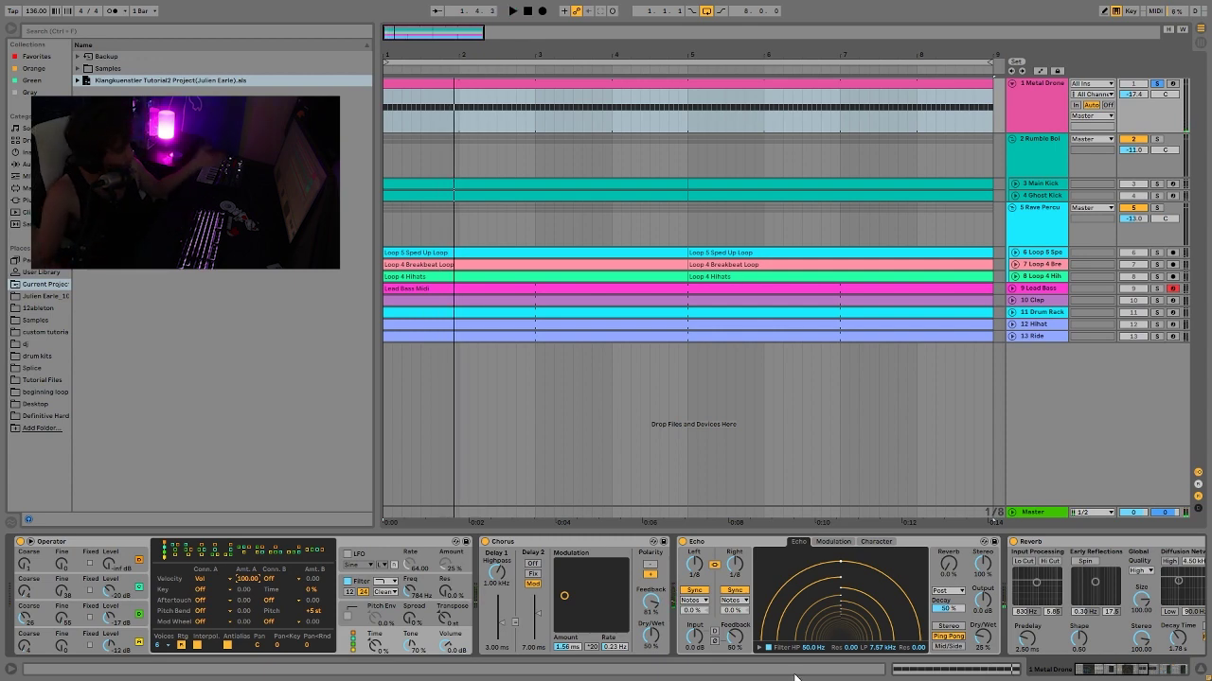
mouse_move(1100, 673)
left_mouse_down()
mouse_move(1117, 674)
mouse_move(1105, 675)
left_mouse_up()
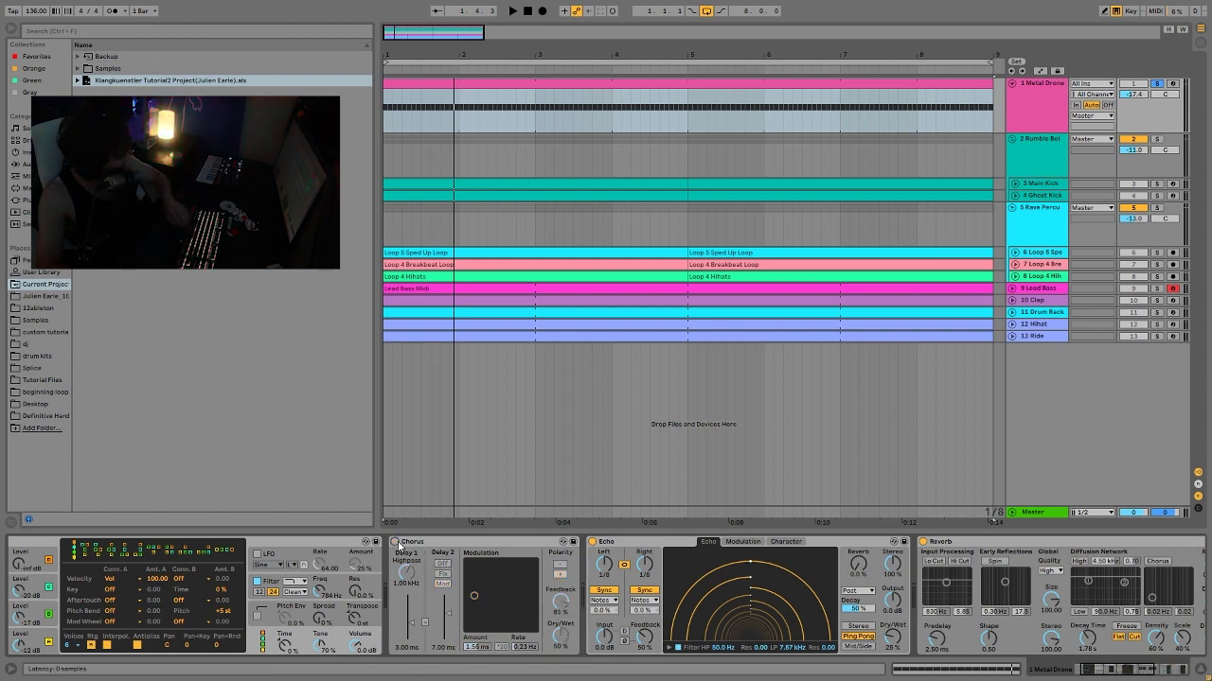
key("space")
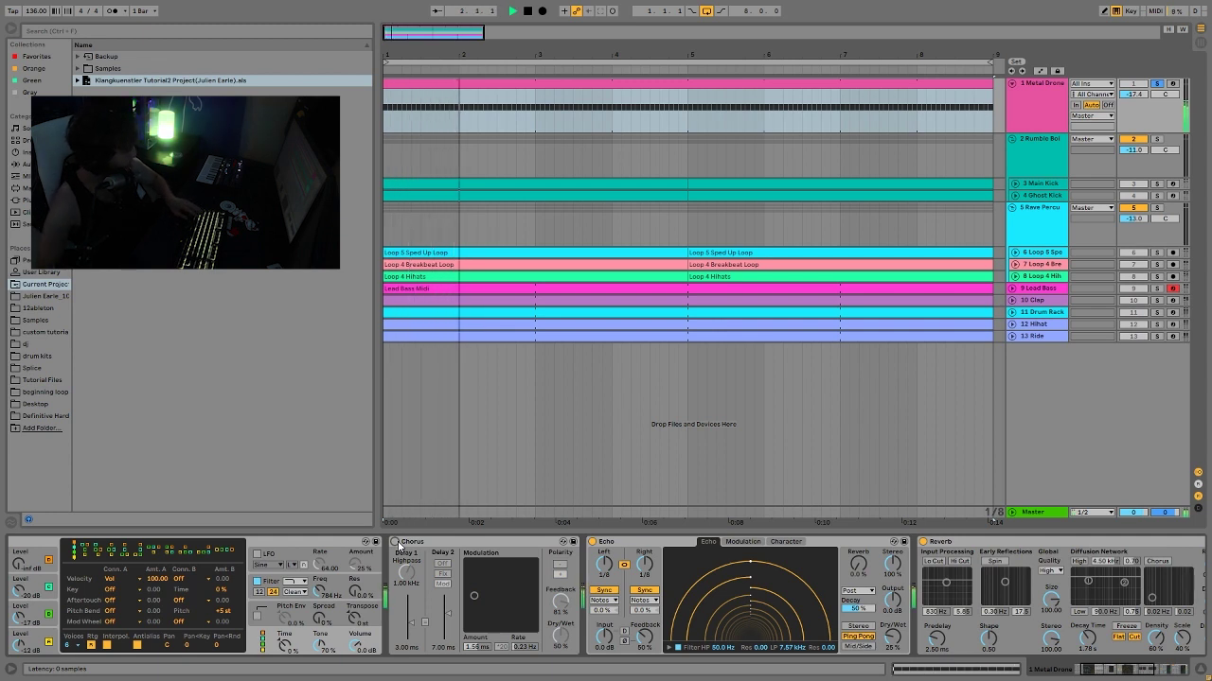
left_click(396, 544)
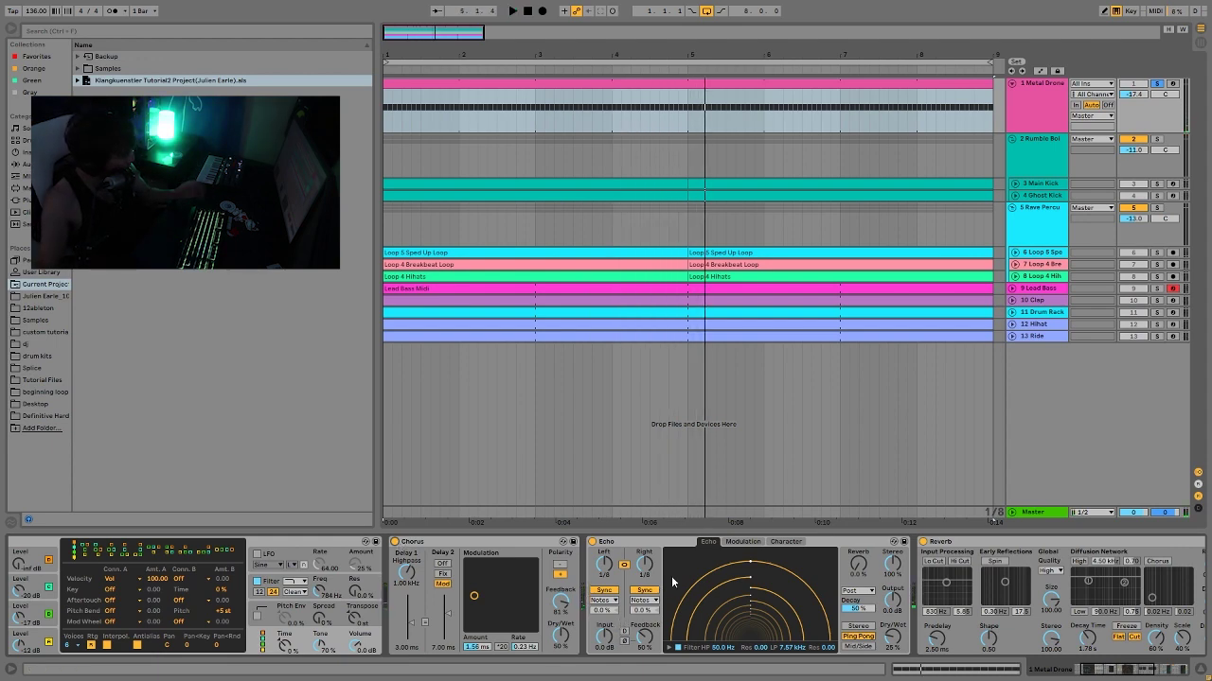
- Show the rest of Metal Drone's effects chain up to the Compressor and listen to the soloed drone
scroll(671, 576, "down", 3)
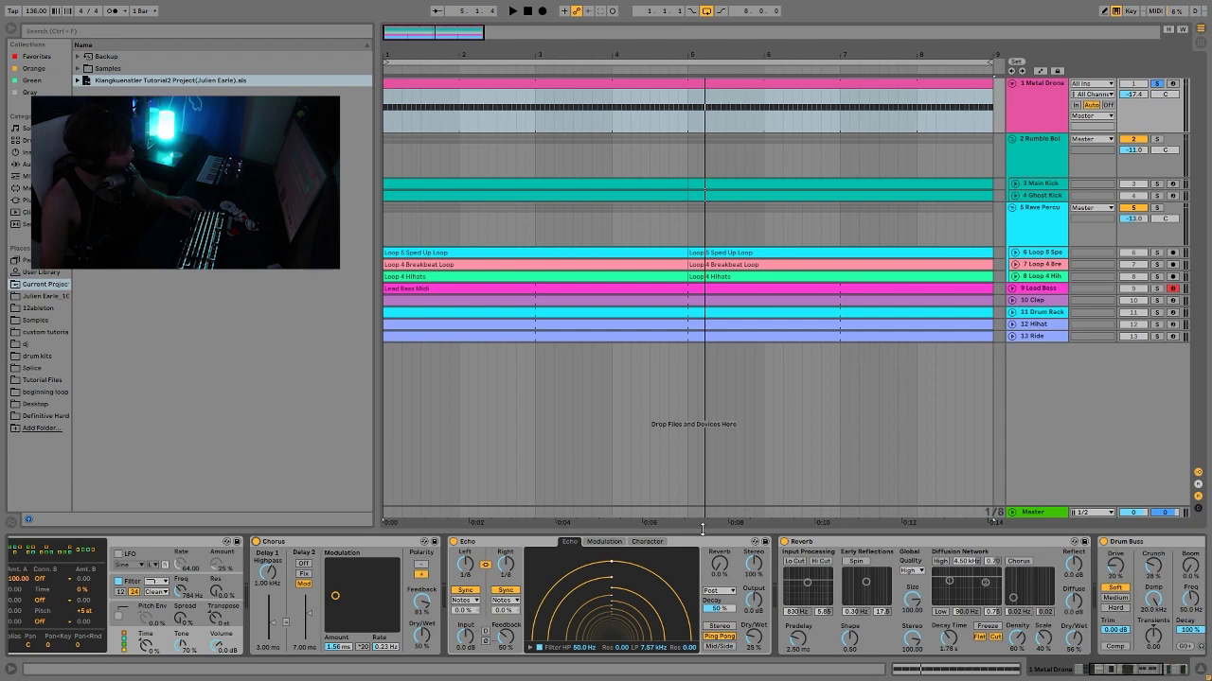
scroll(851, 587, "down", 8)
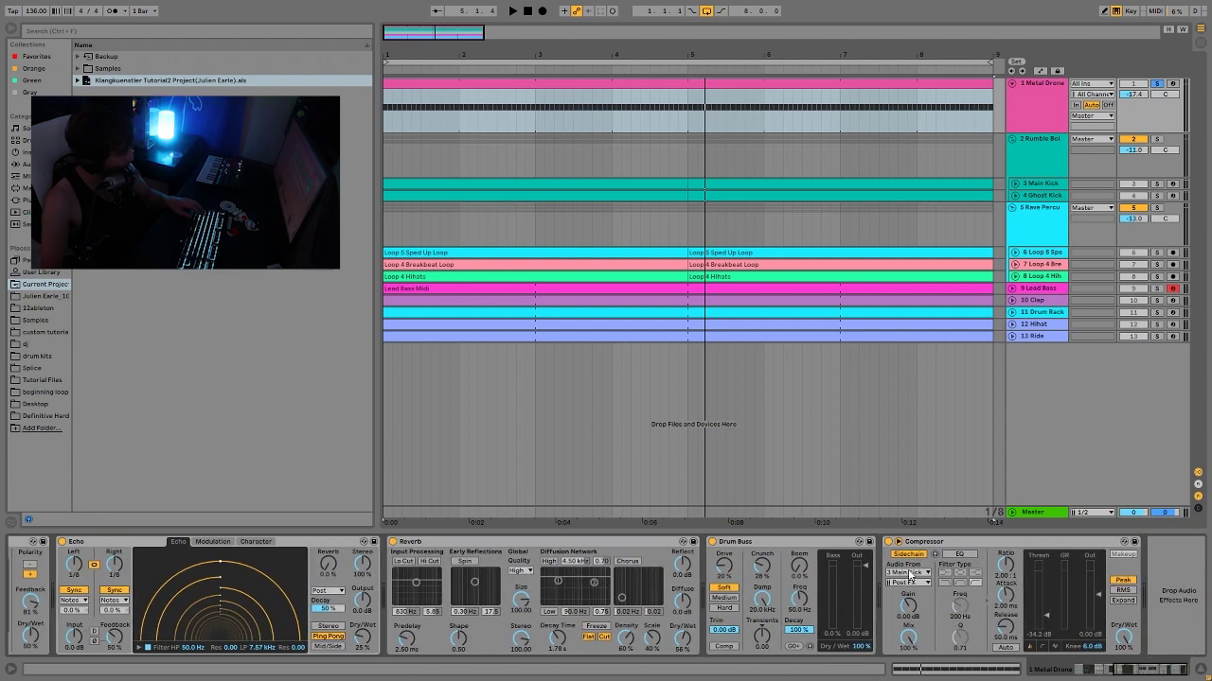
key("space")
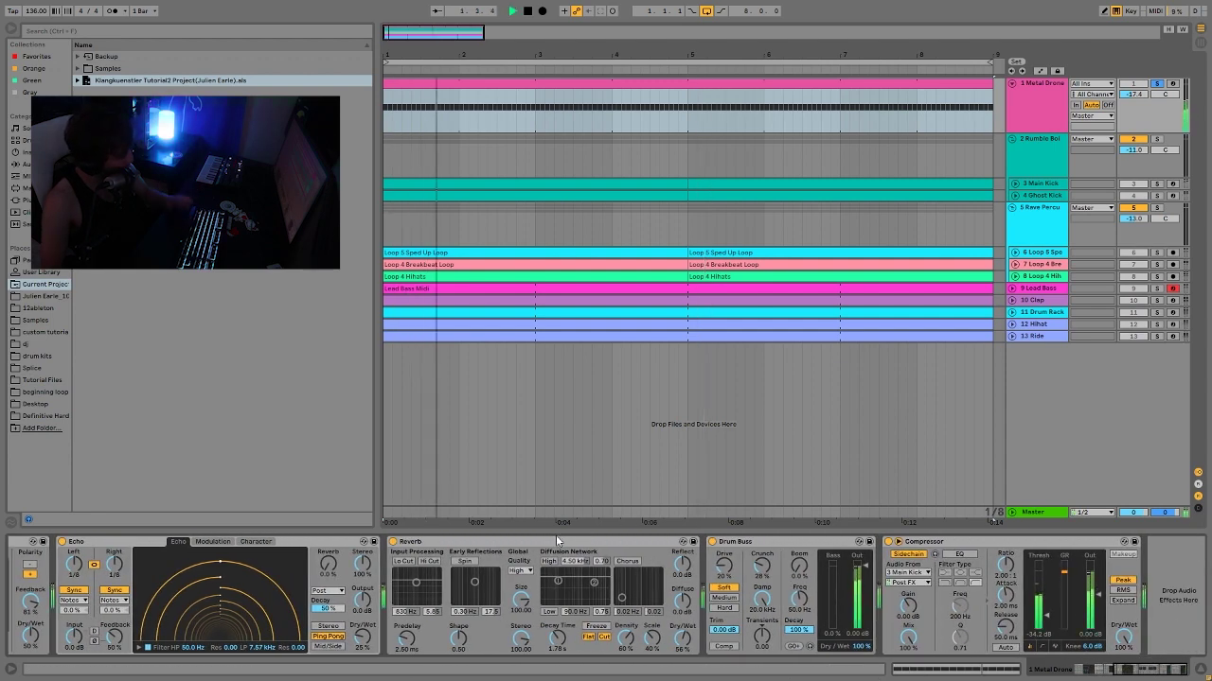
key("space")
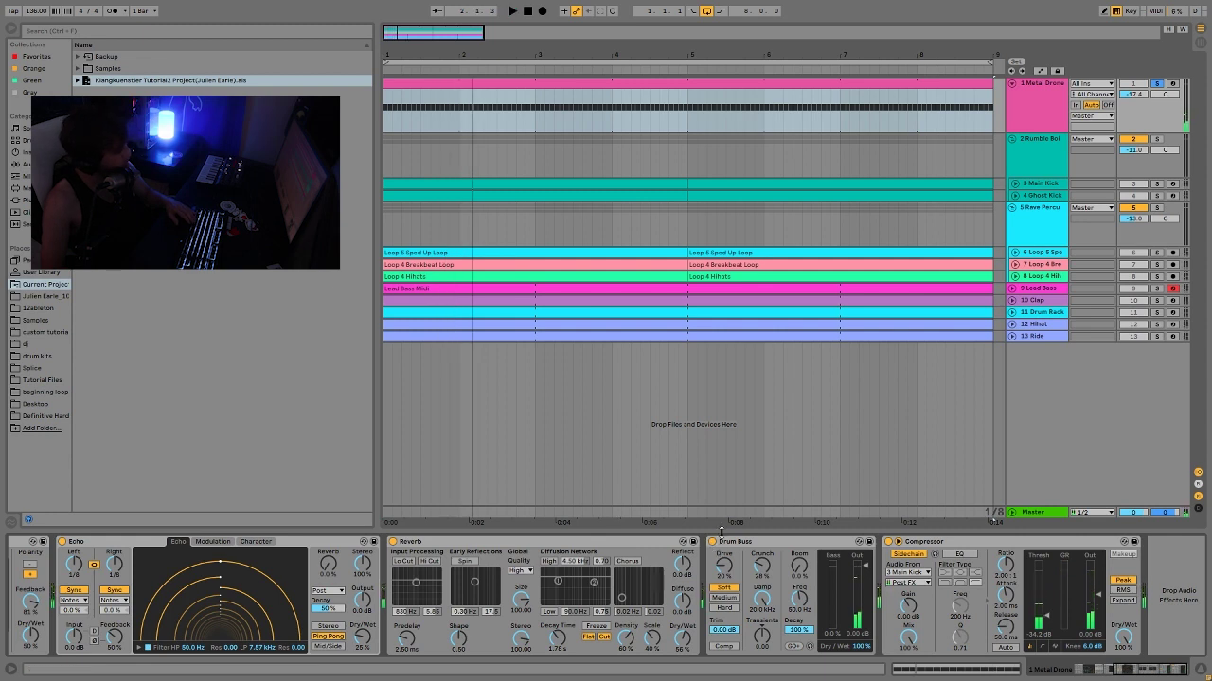
- Un-solo Metal Drone and play the full mix, comparing it with the Hihat and Ride tracks off and on
left_click(1157, 84)
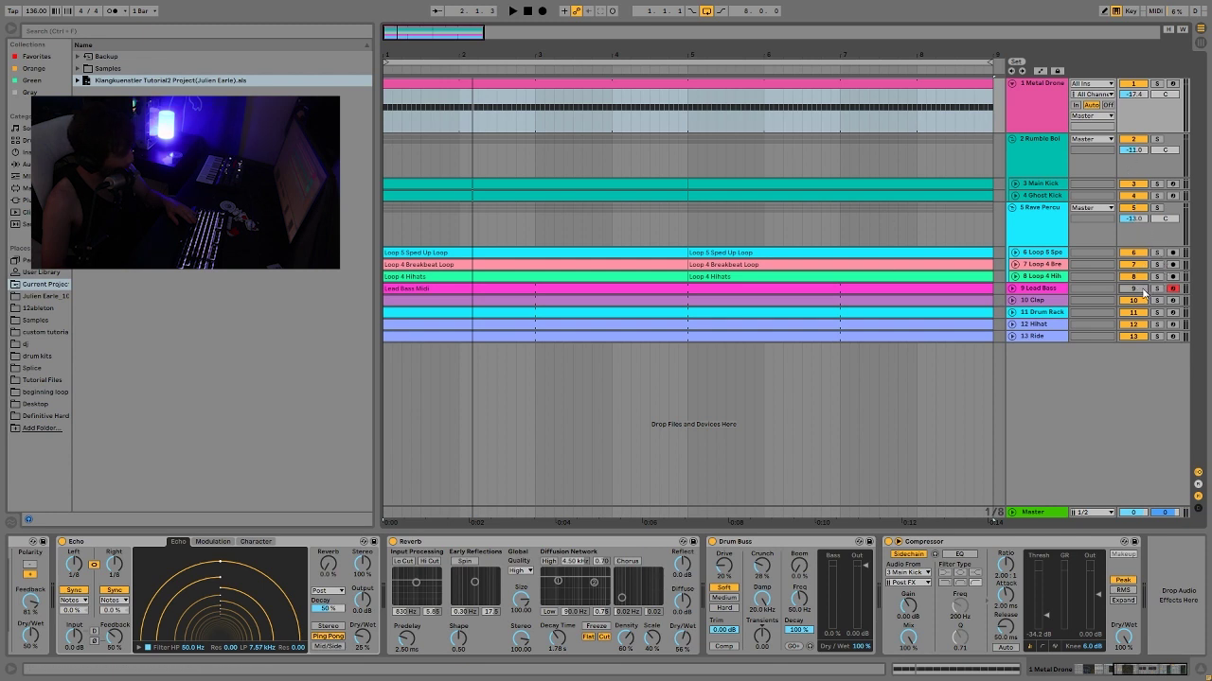
left_click(1137, 336)
left_click(1133, 325)
left_click(1133, 325)
left_click(1133, 336)
key("space")
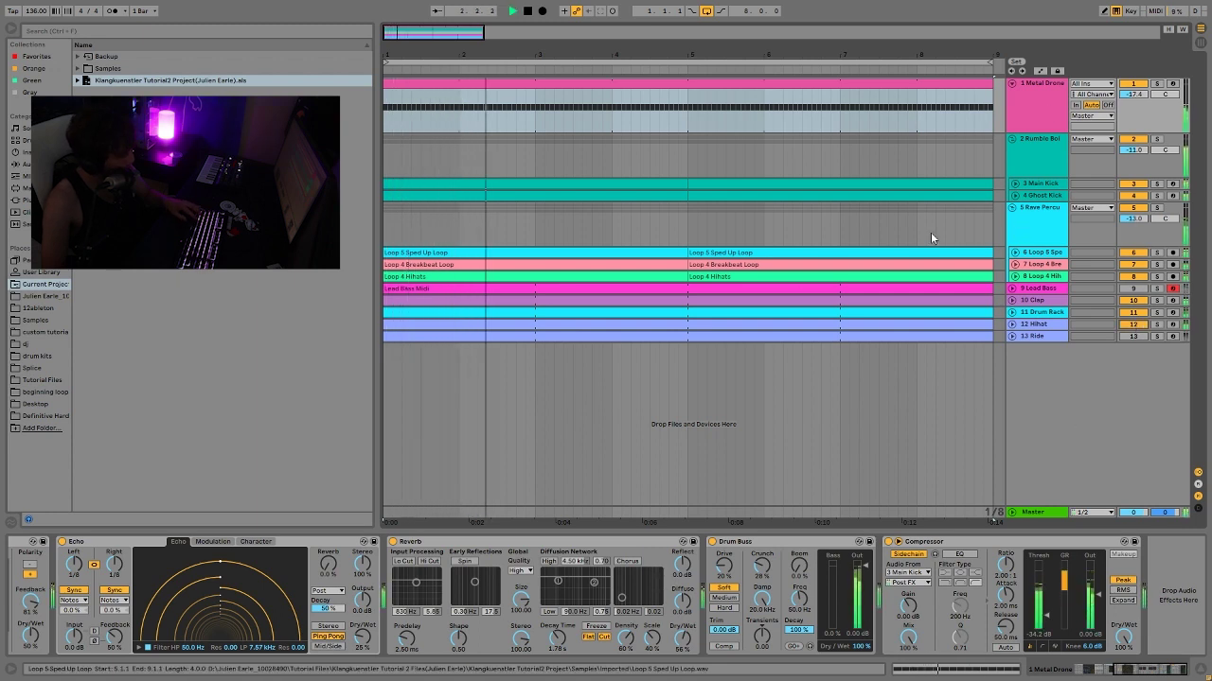
left_click(1133, 336)
left_click(1135, 336)
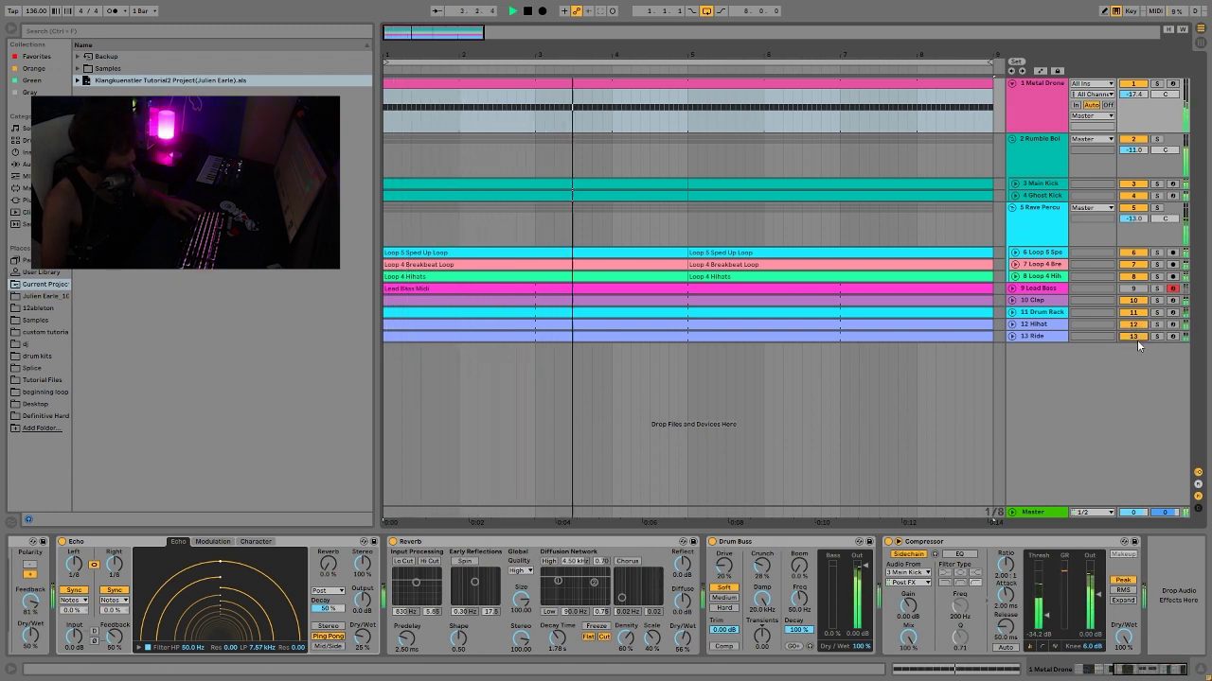
left_click(1135, 336)
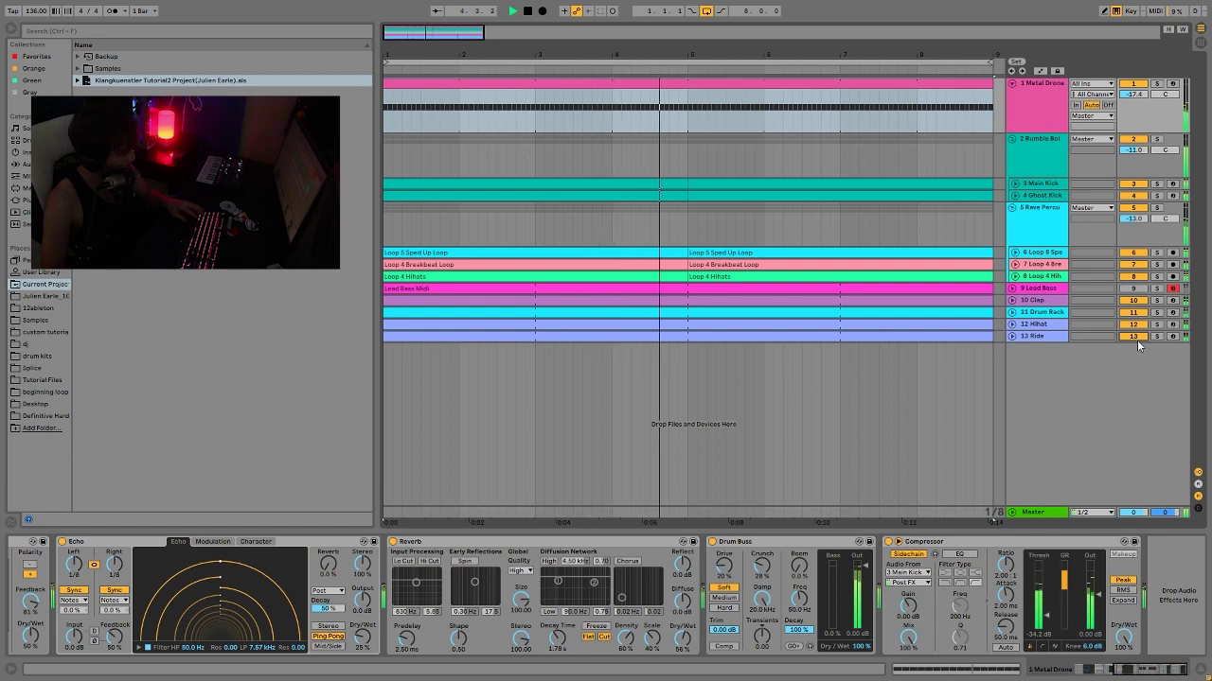
key("space")
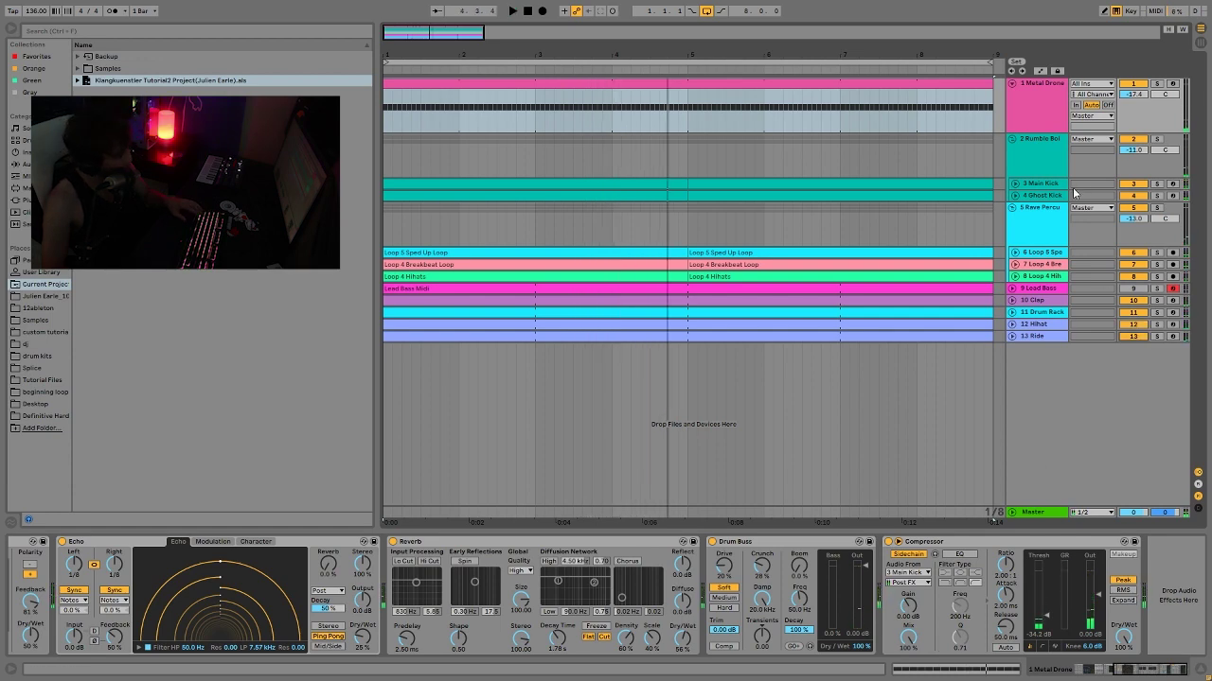
- Activate the Lead Bass track, play the full mix with it, and solo Metal Drone again
left_click(1040, 109)
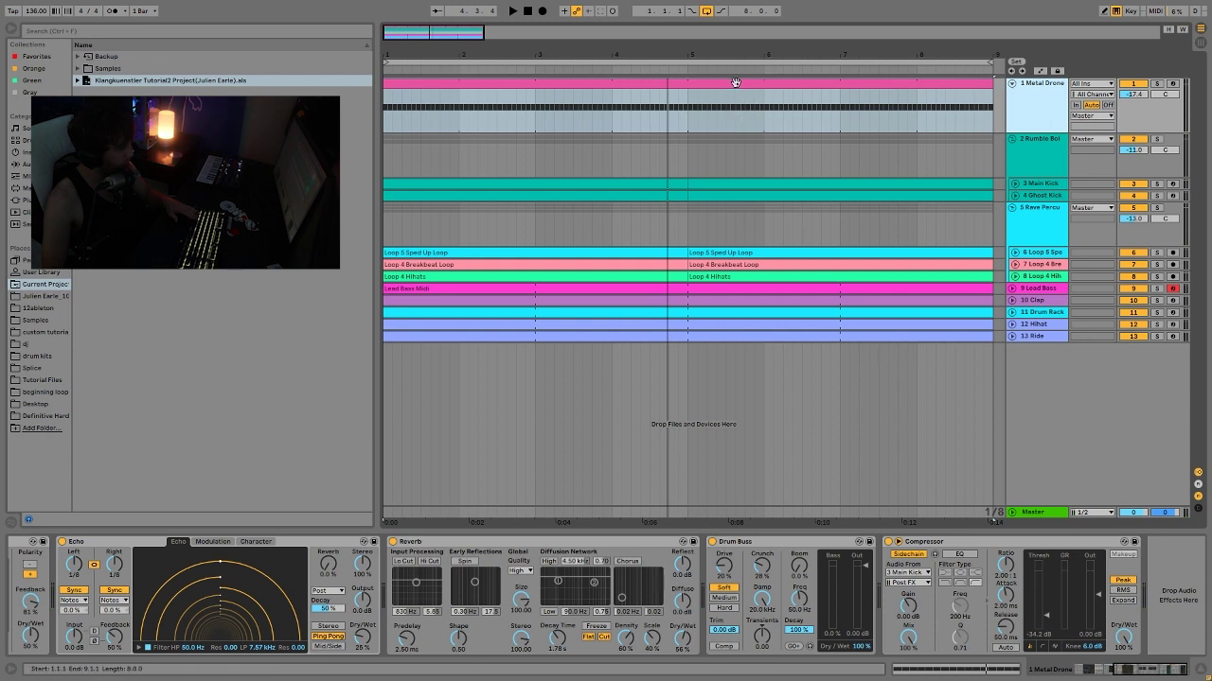
left_click(735, 83)
key("space")
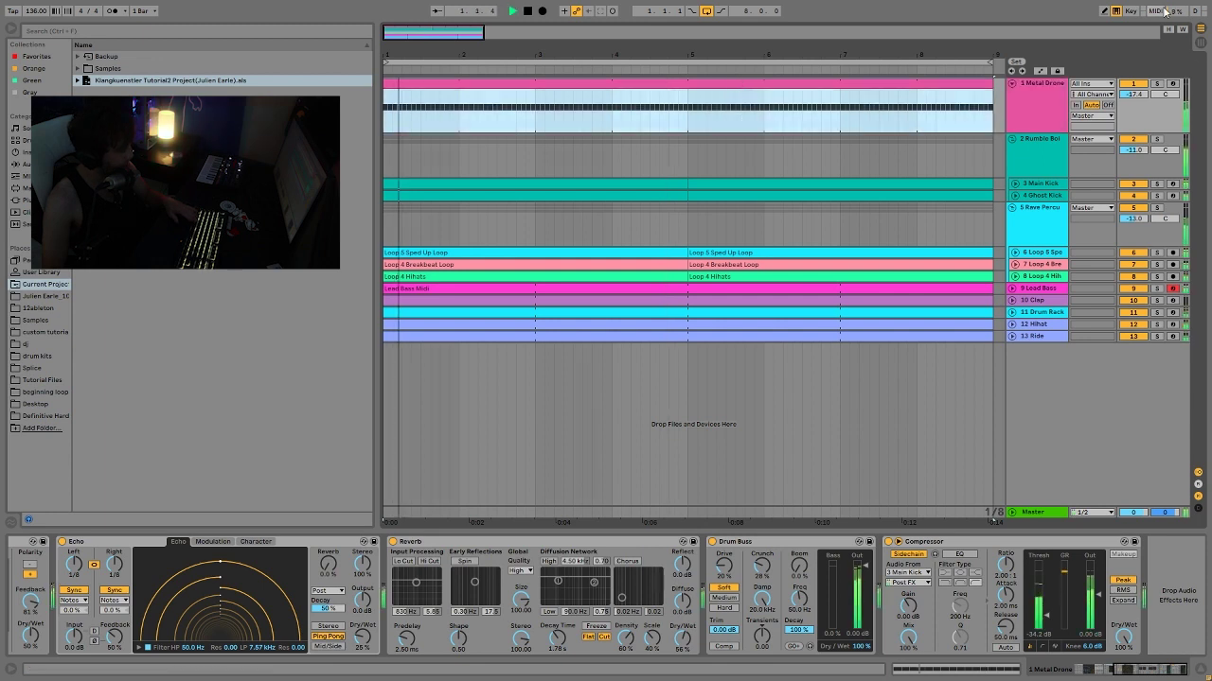
left_click(1156, 84)
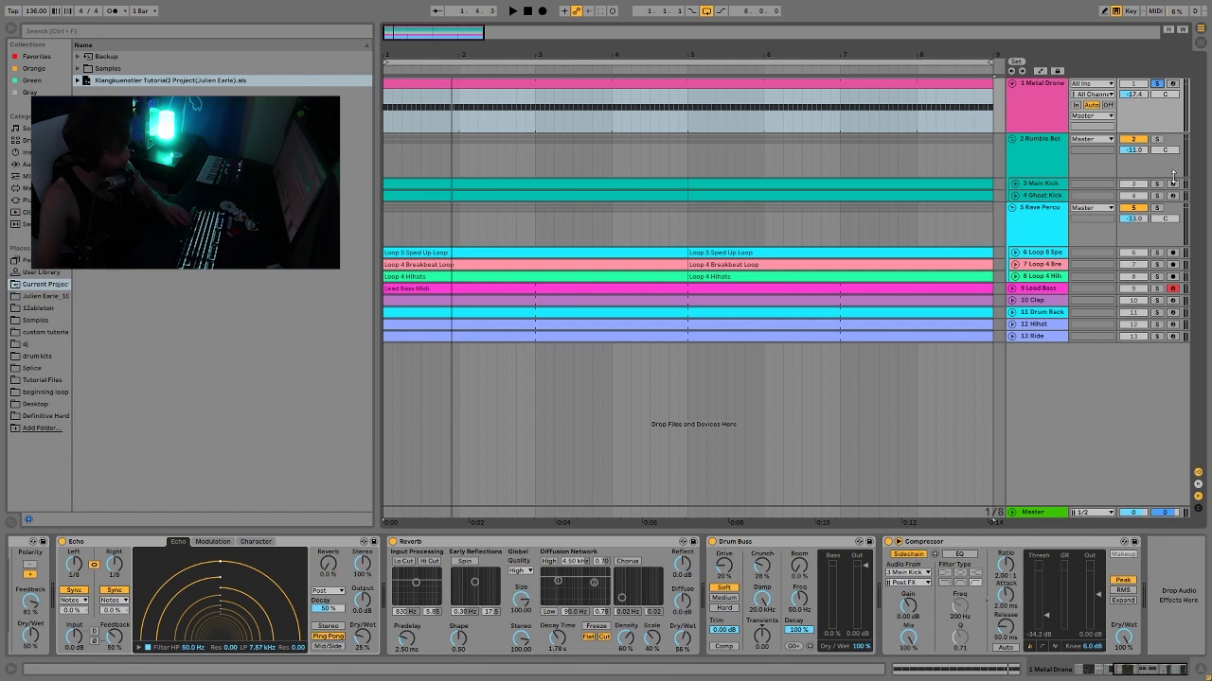
- Audition the Main Kick soloed, and play the whole Rumble group soloed
key("space")
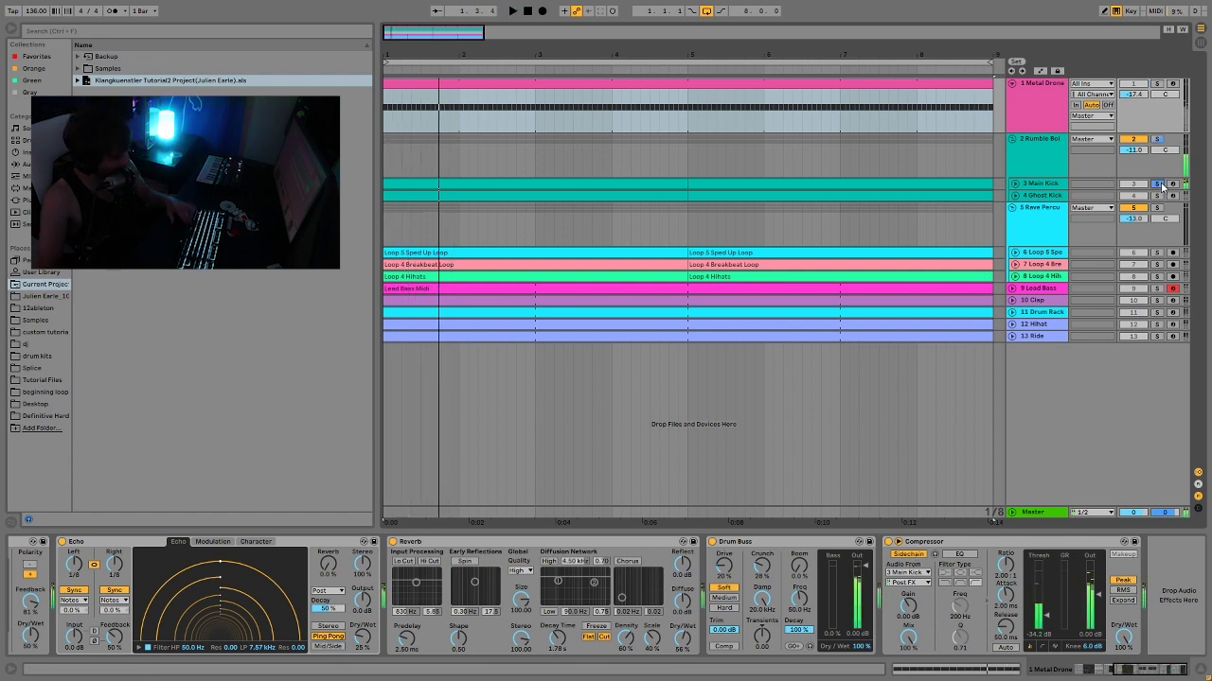
left_click(1155, 183)
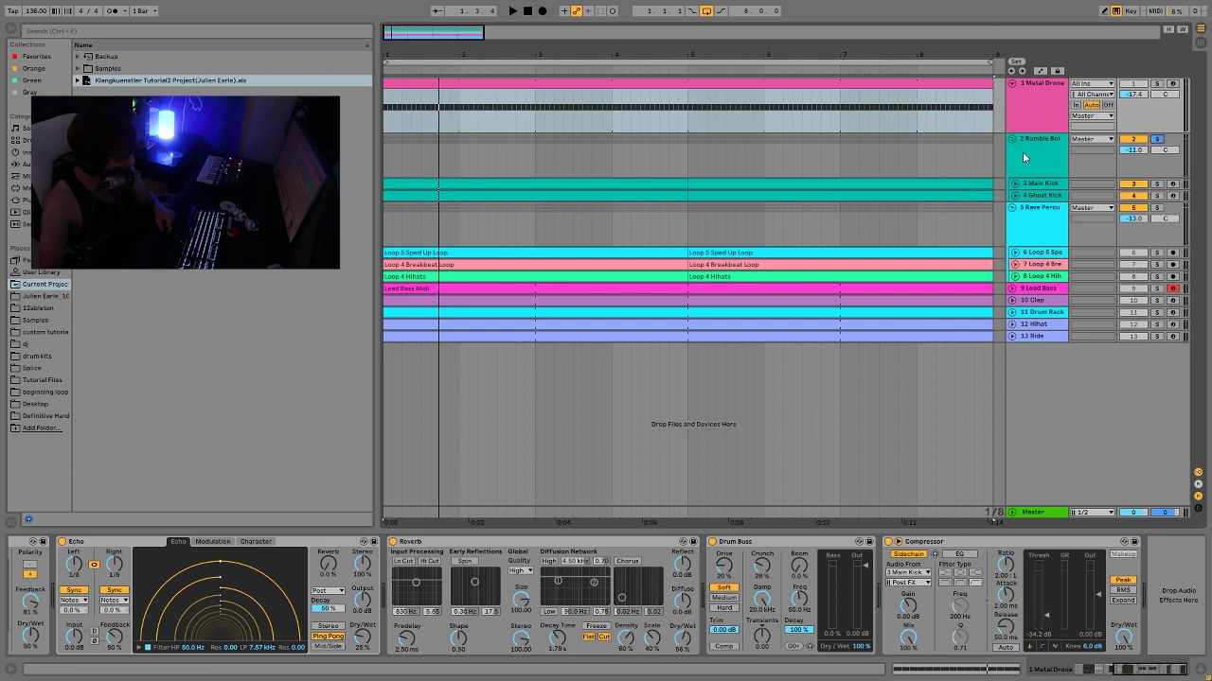
key("space")
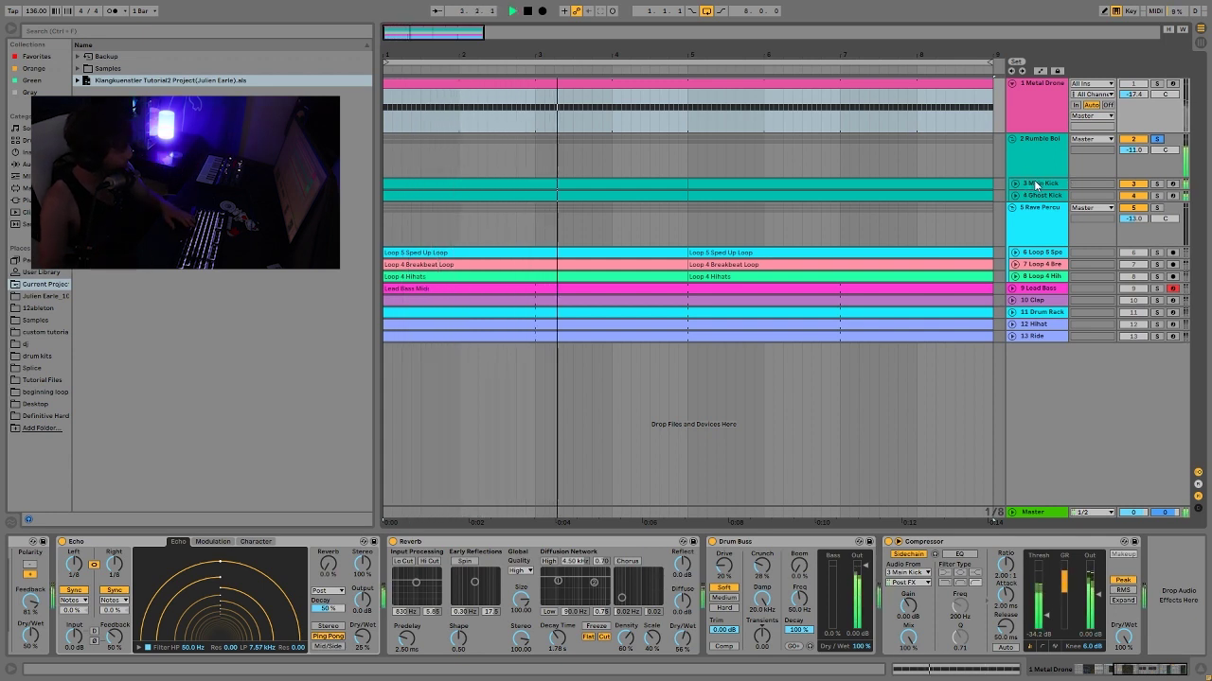
- Select and unfold the Main Kick track to show its Instrument Rack, and solo it to hear it alone
left_click(1034, 184)
left_click(1014, 184)
key("space")
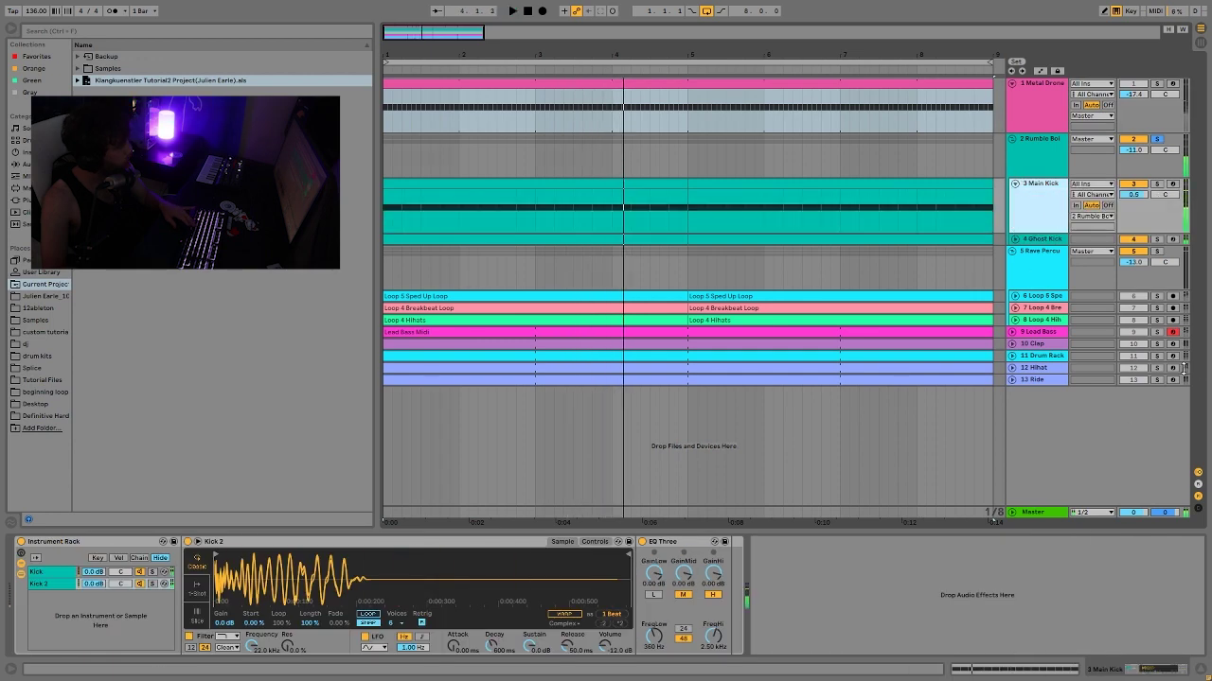
left_click(1156, 183)
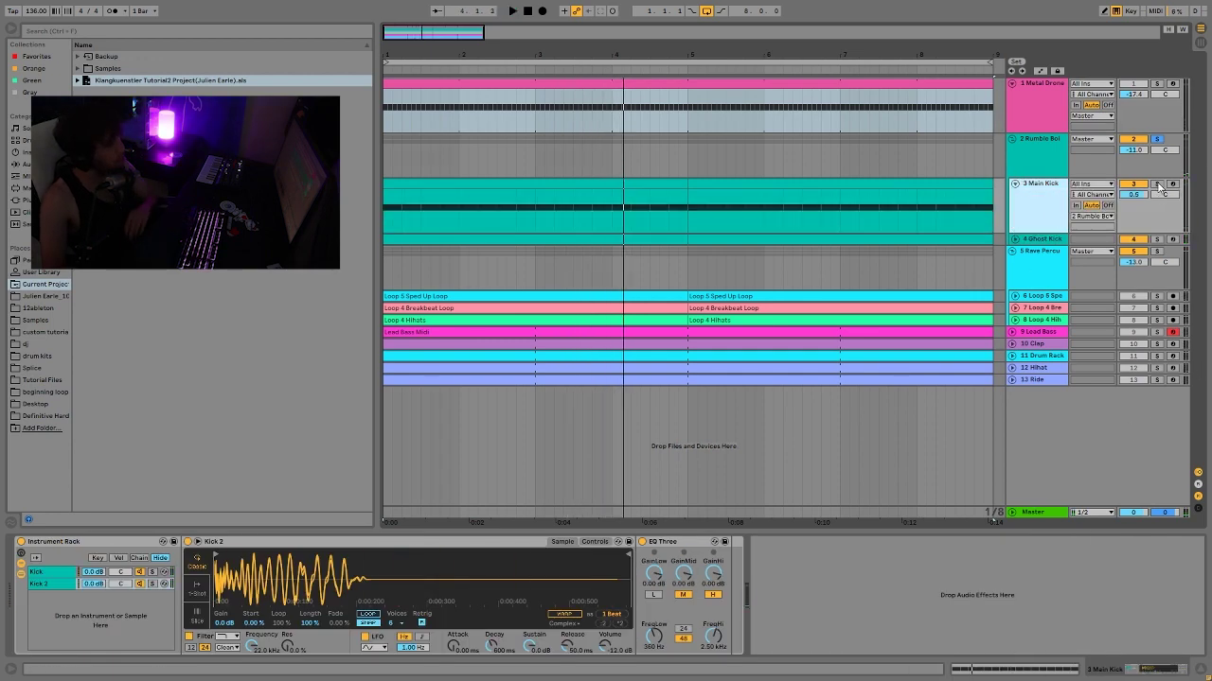
key("space")
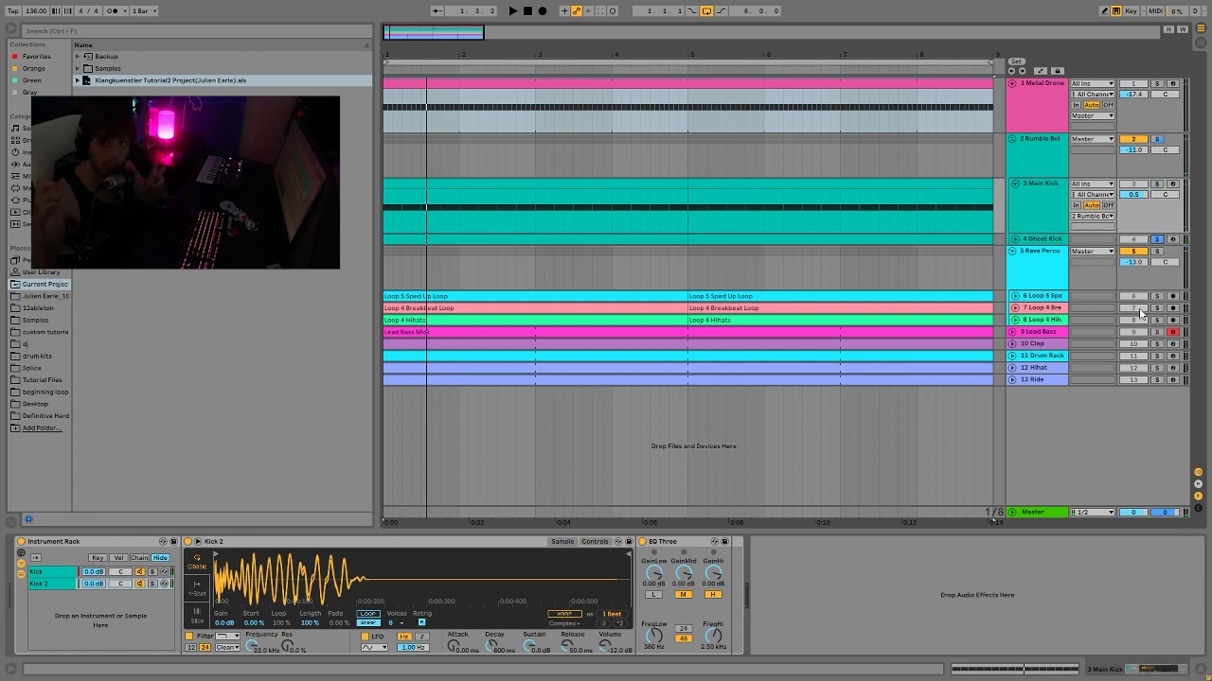
- Unfold the Ghost Kick track and listen to it soloed, with the Main Kick track selected
left_click(1015, 240)
key("space")
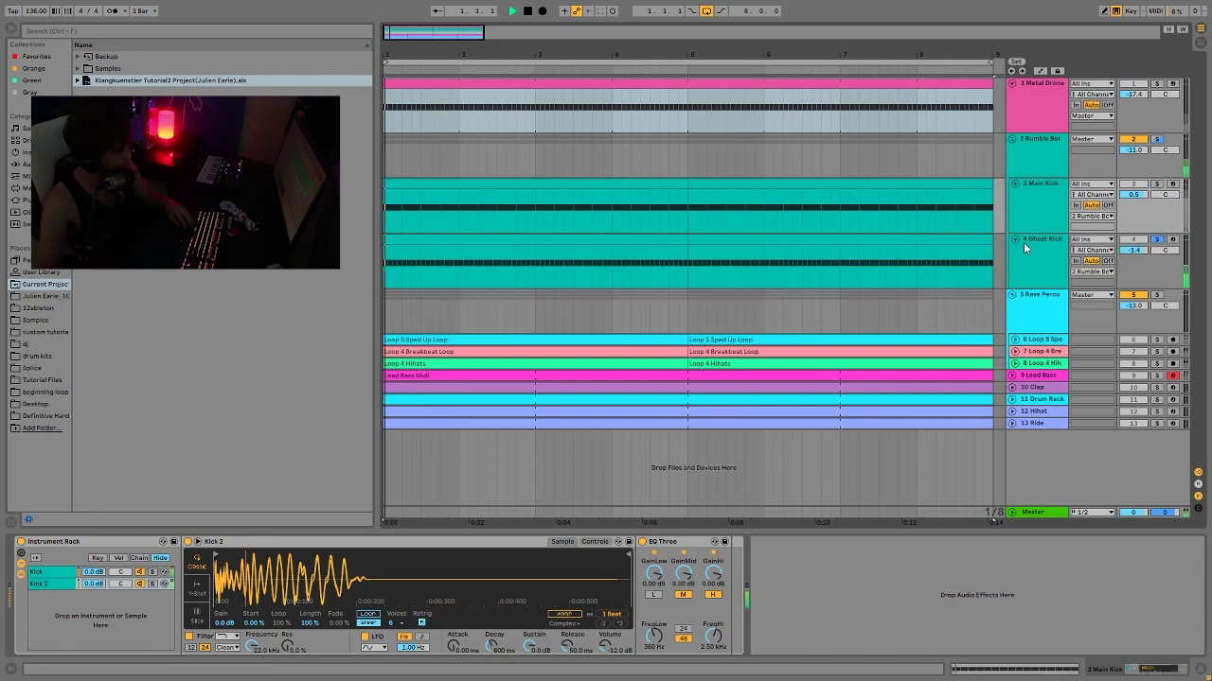
left_click(1046, 221)
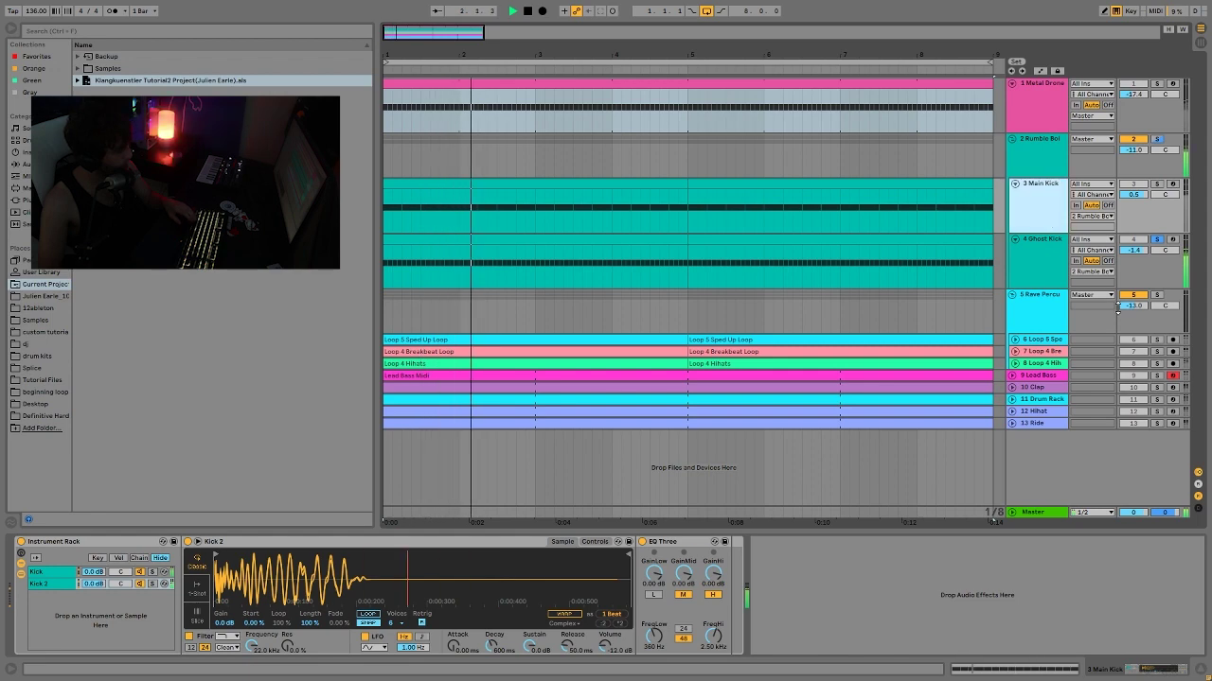
key("space")
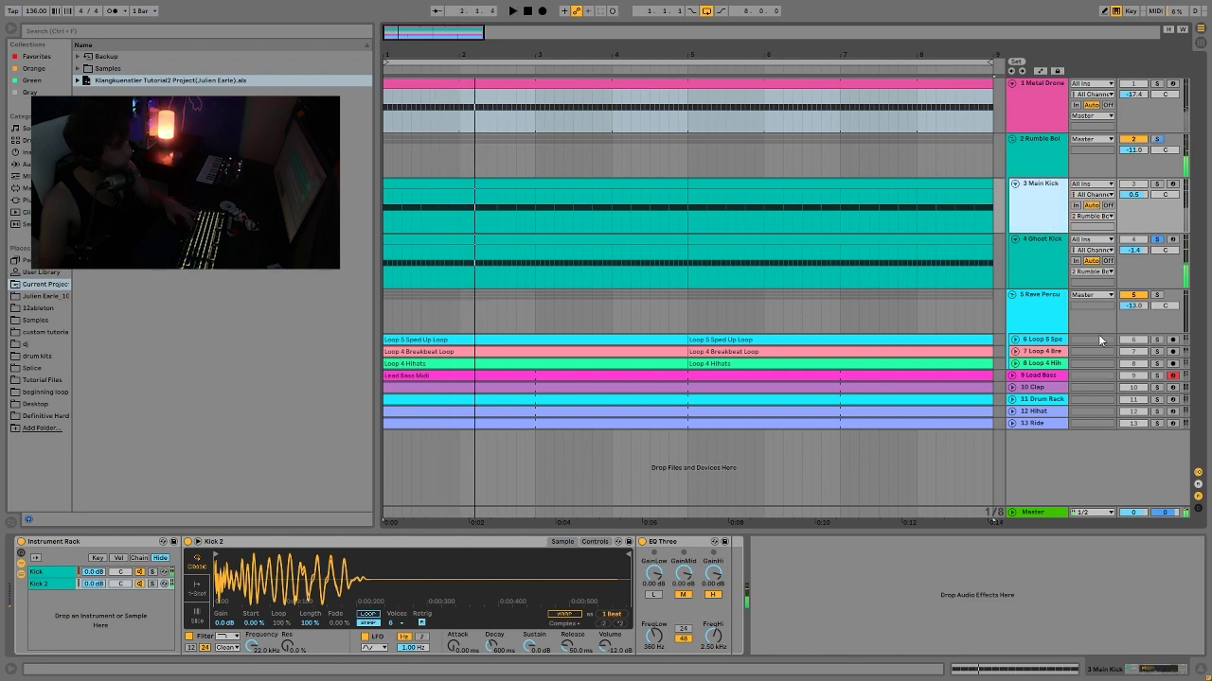
- Solo Main Kick and show the samples of its Kick and Kick 2 chains in turn
left_click(1157, 184)
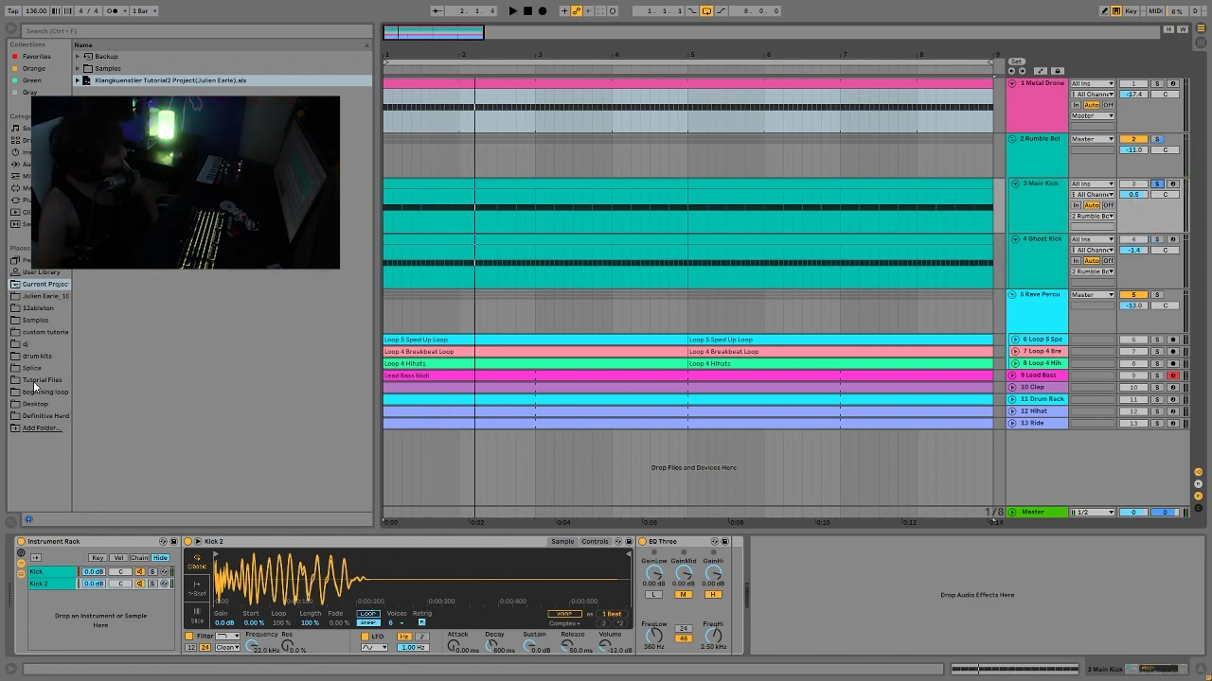
left_click(45, 574)
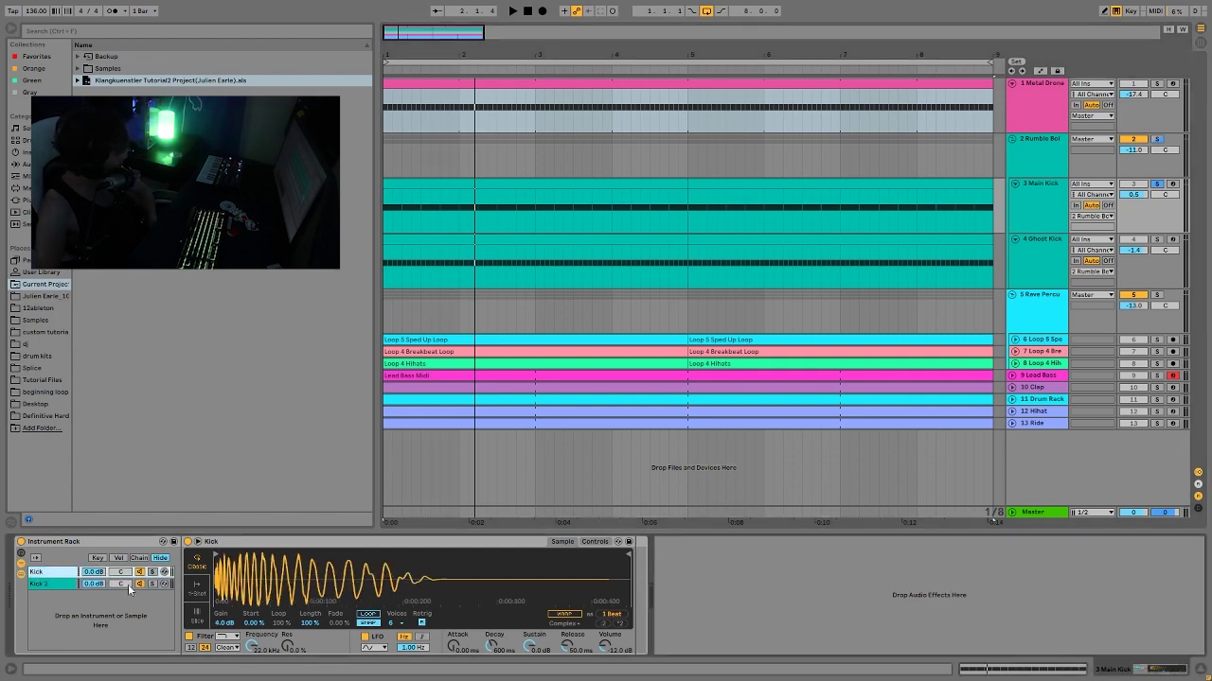
left_click(38, 584)
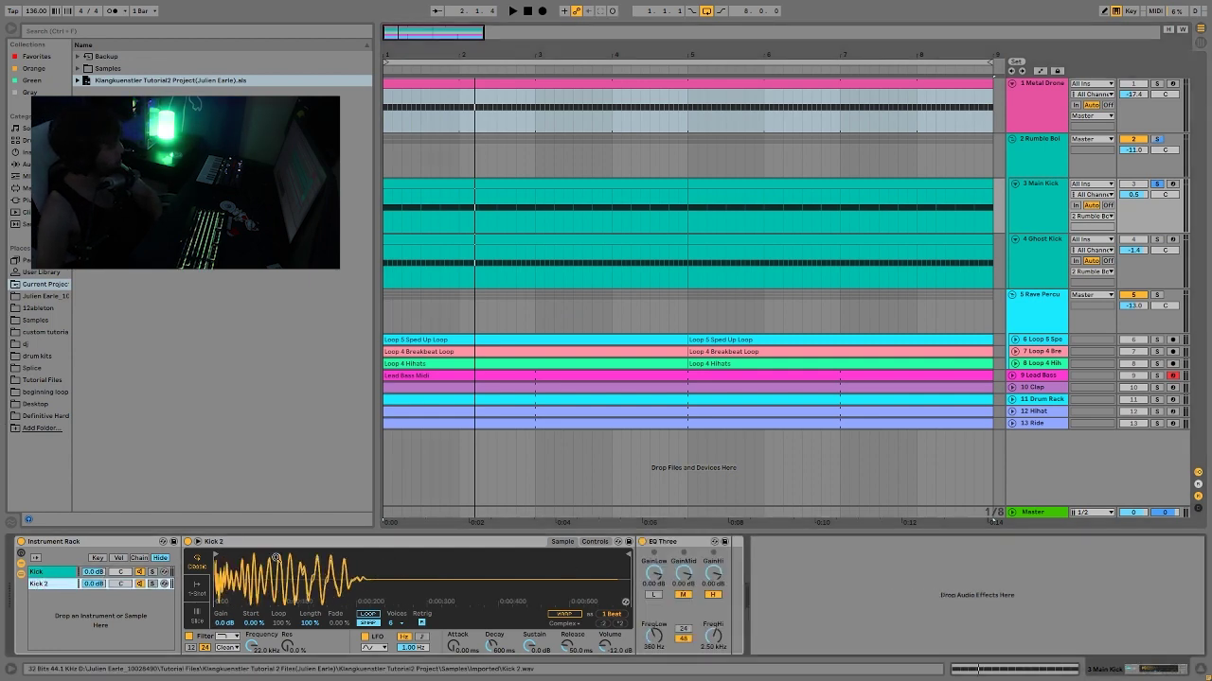
- Audition the Kick and Kick 2 chains soloed one after the other, and play both layers with Kick 2 off and on
left_click(151, 572)
key("space")
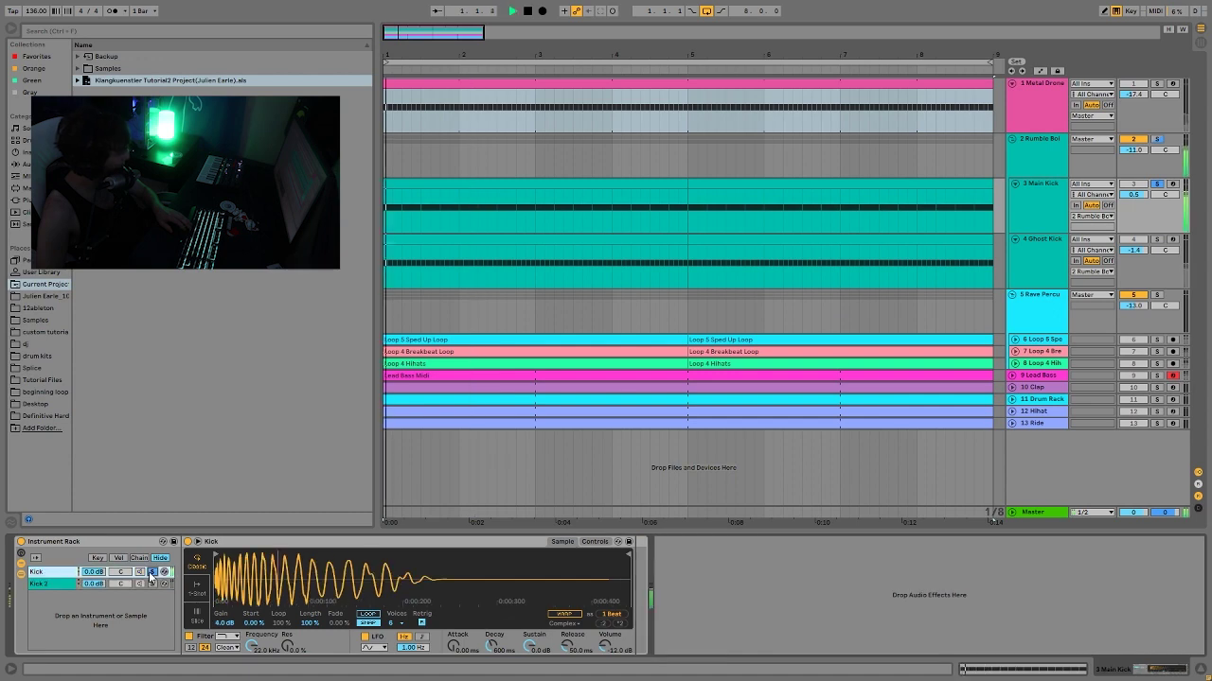
left_click(151, 584)
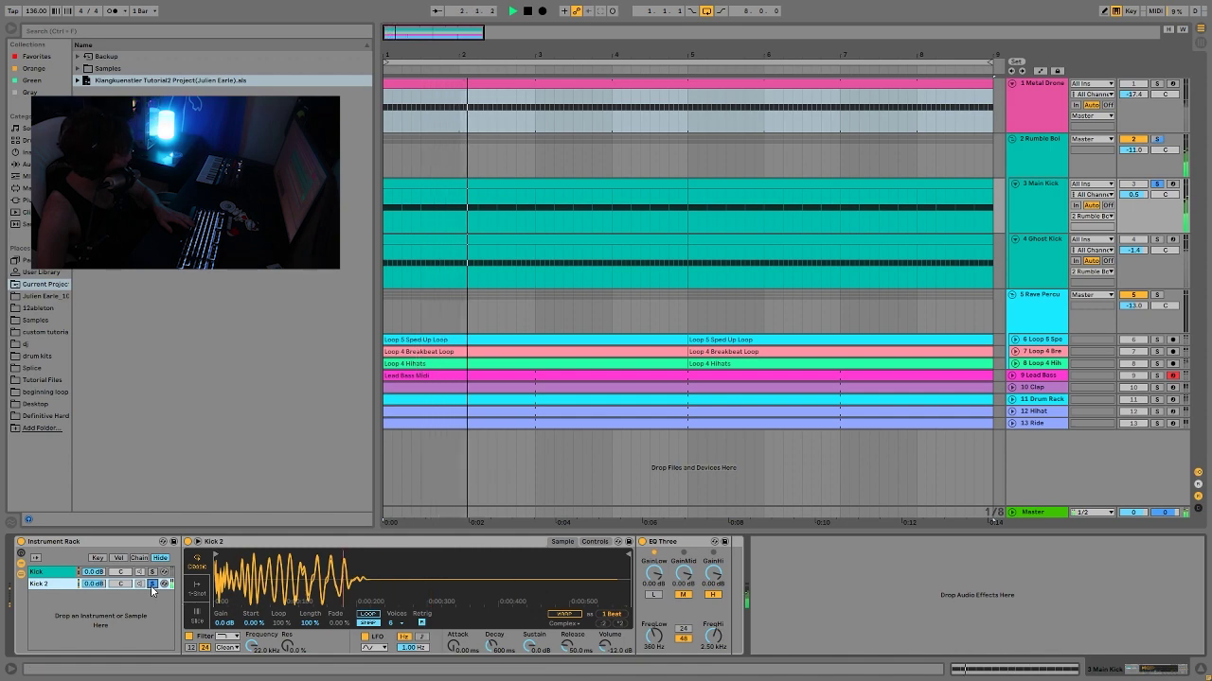
left_click(152, 584)
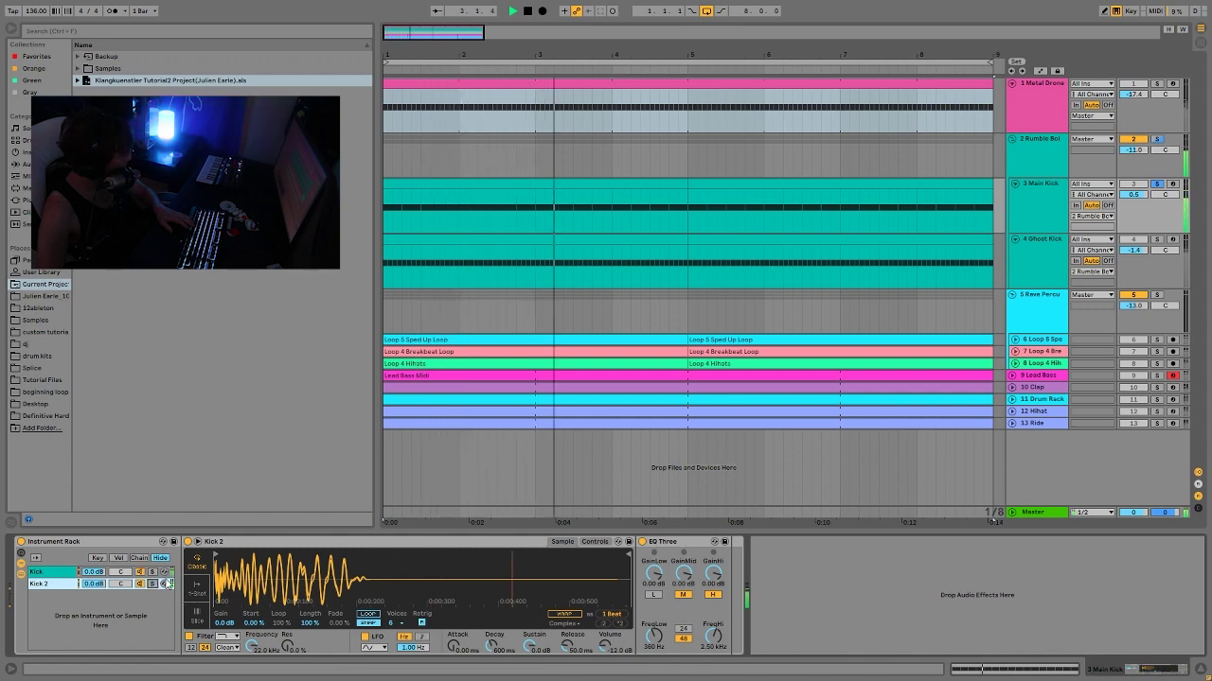
key("space")
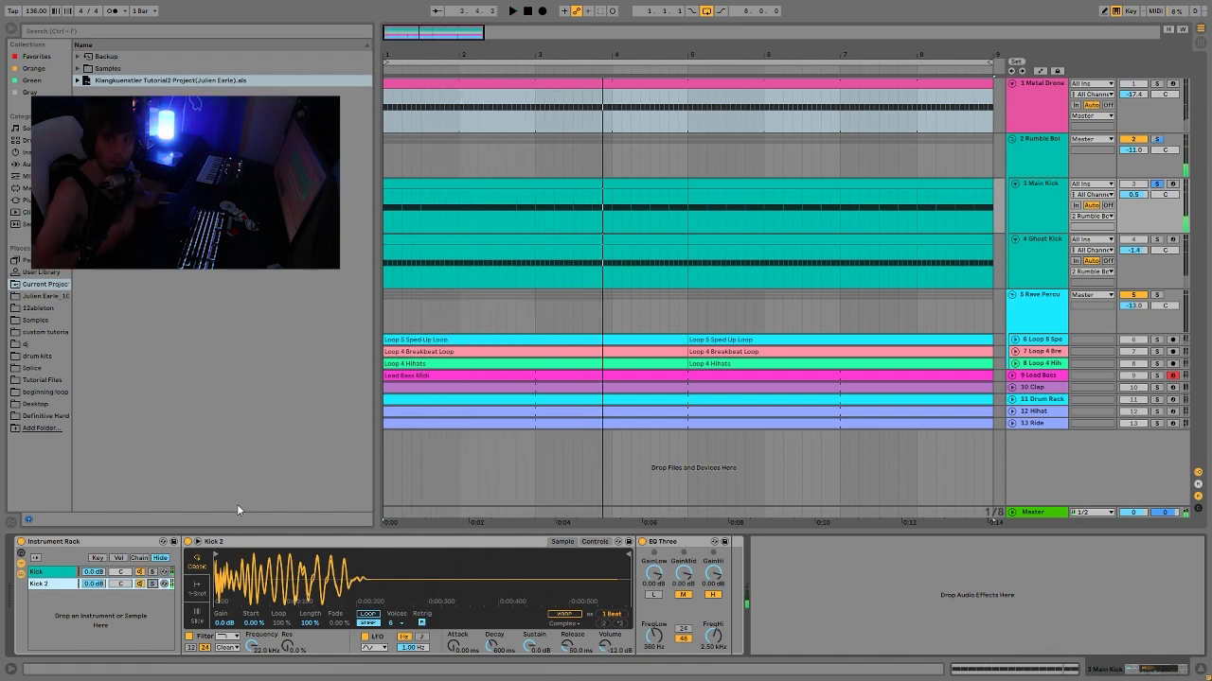
key("space")
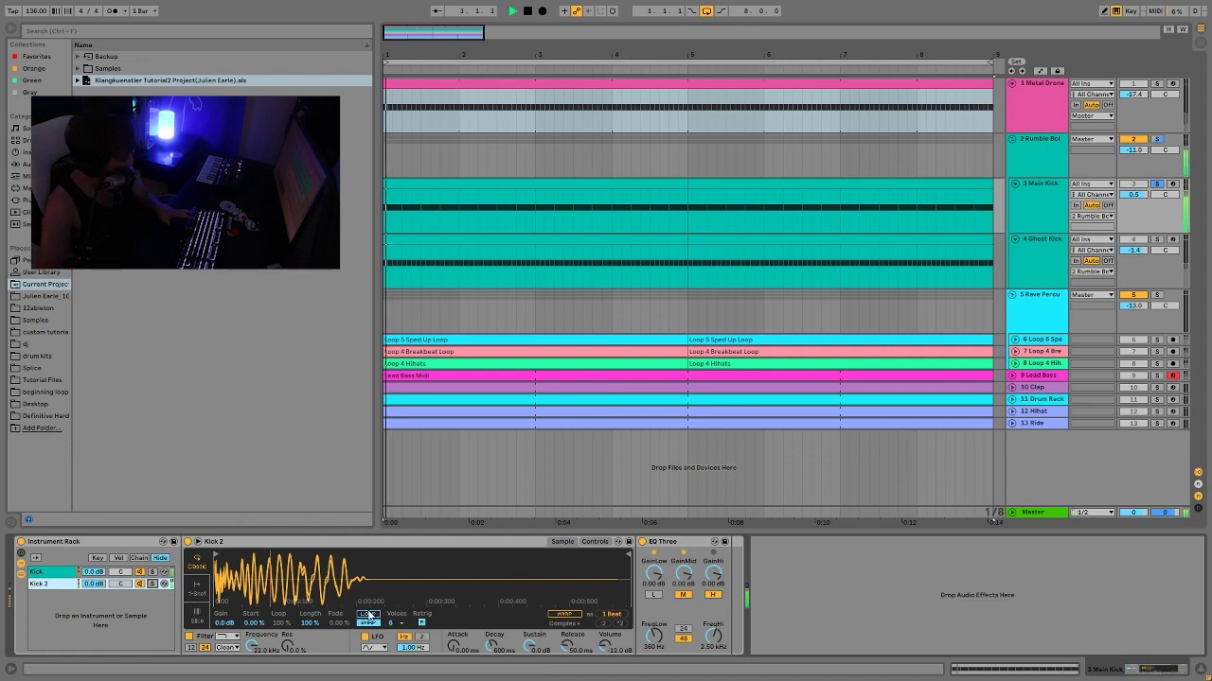
left_click(140, 584)
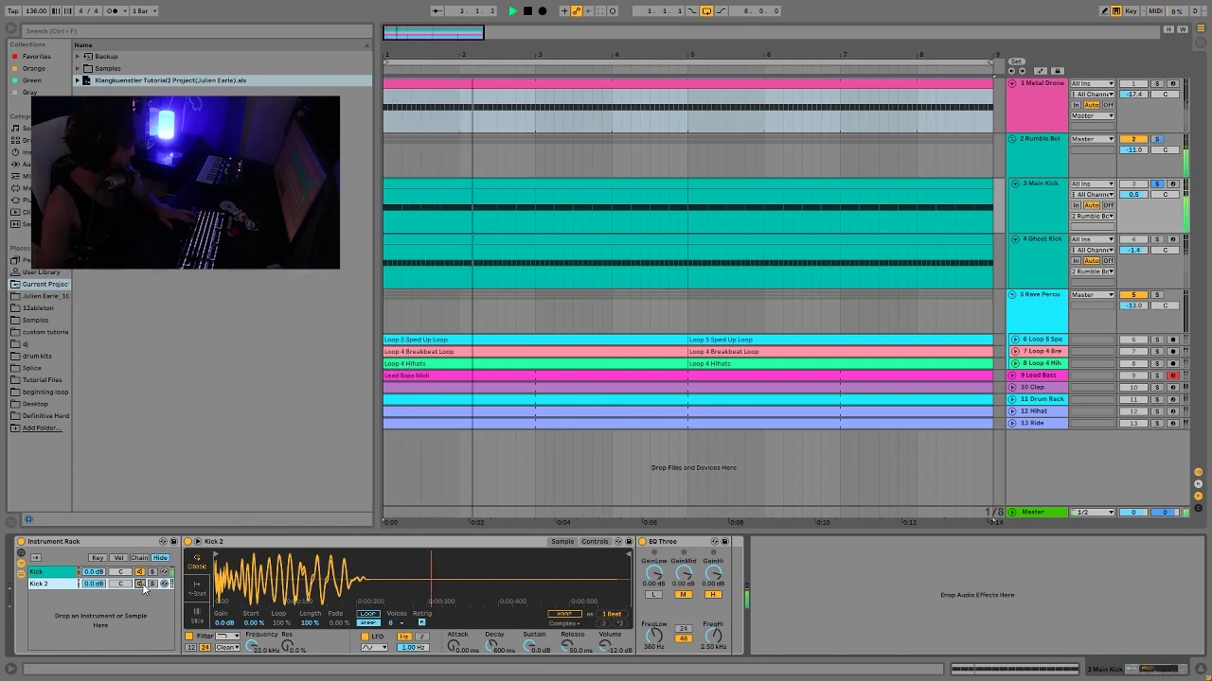
- Un-solo Main Kick and compare the full mix with the Kick 2 chain off and on
left_click(1157, 185)
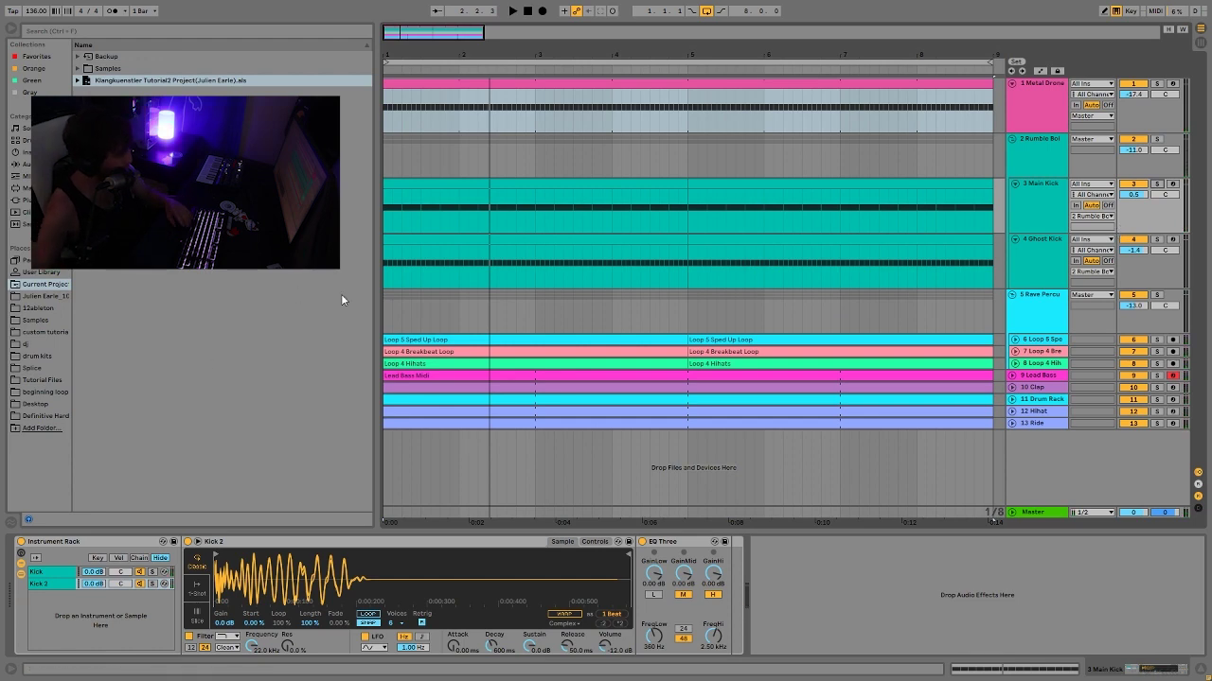
key("space")
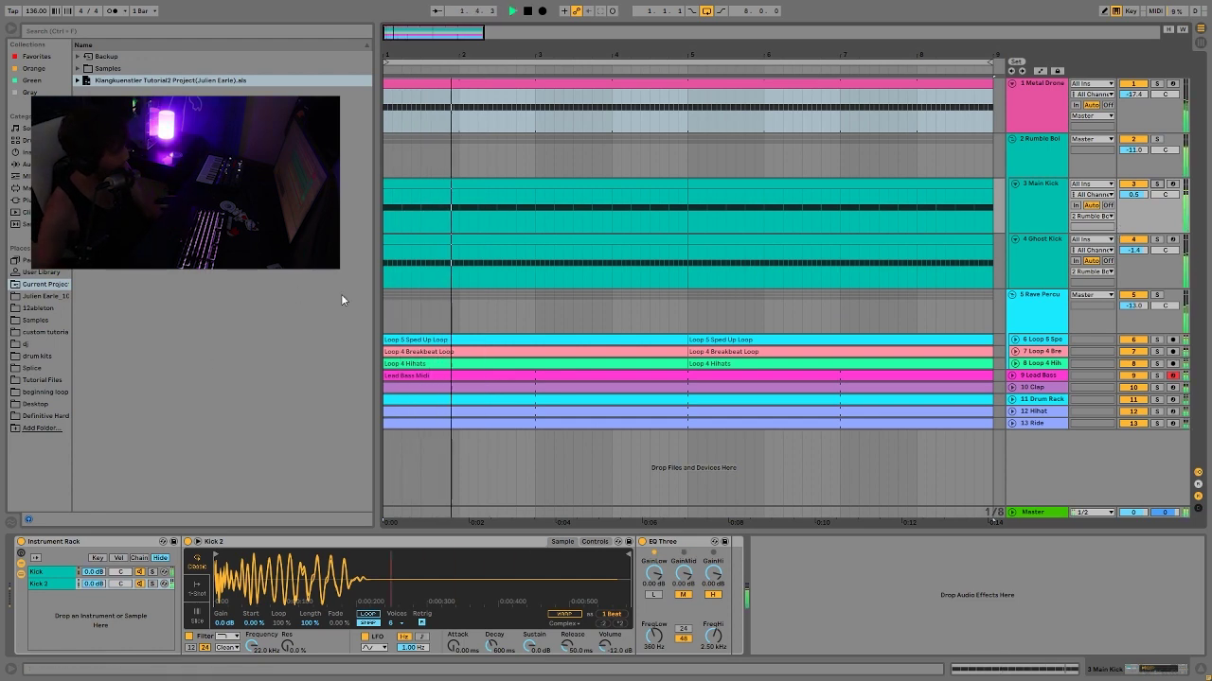
left_click(139, 584)
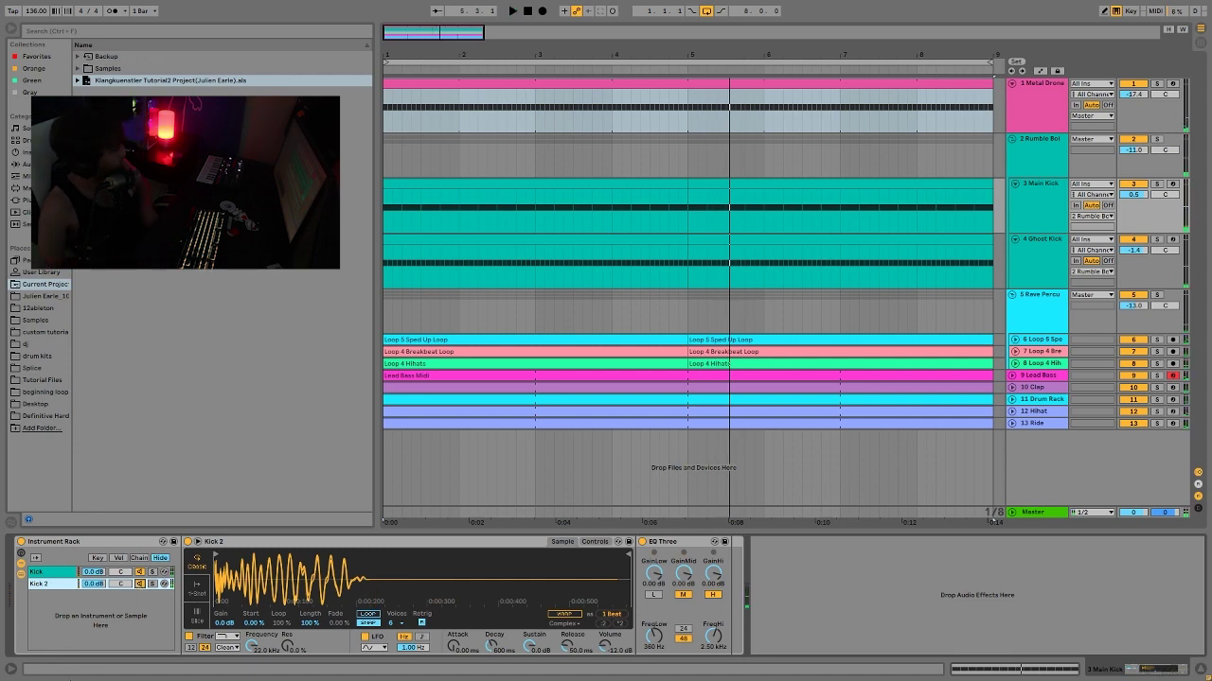
key("space")
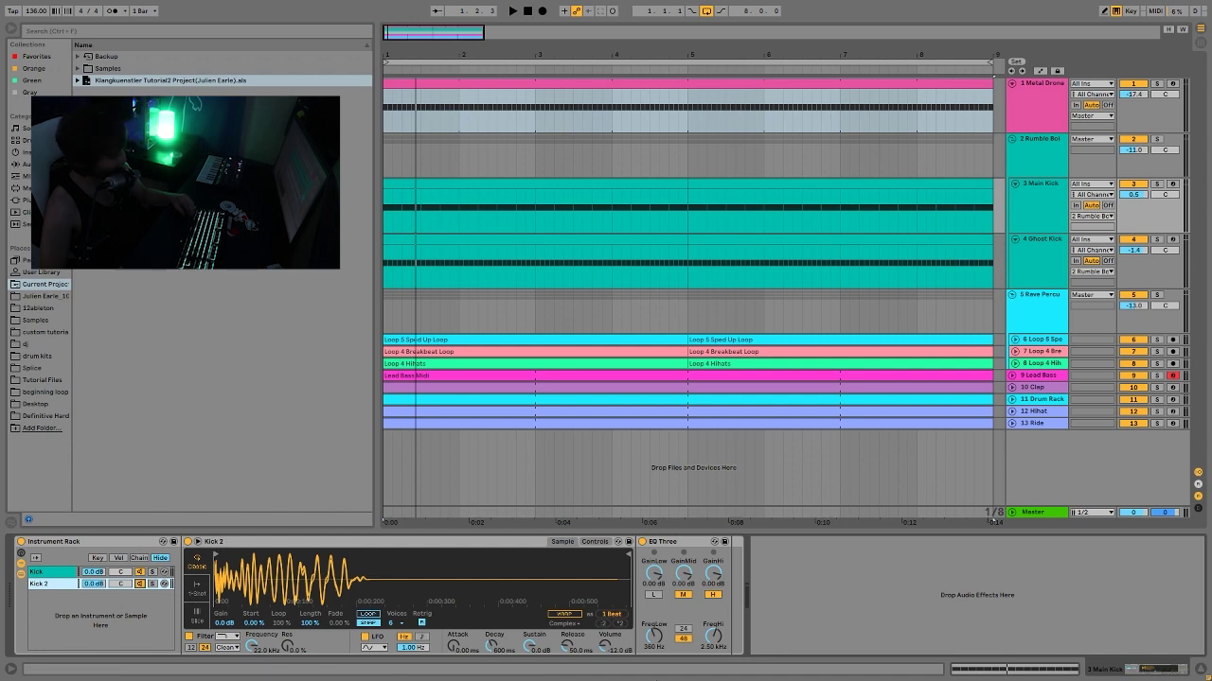
- Solo the Ghost Kick track, show its Kick sampler and Compressor, and play it
left_click(1156, 240)
left_click(1046, 261)
key("space")
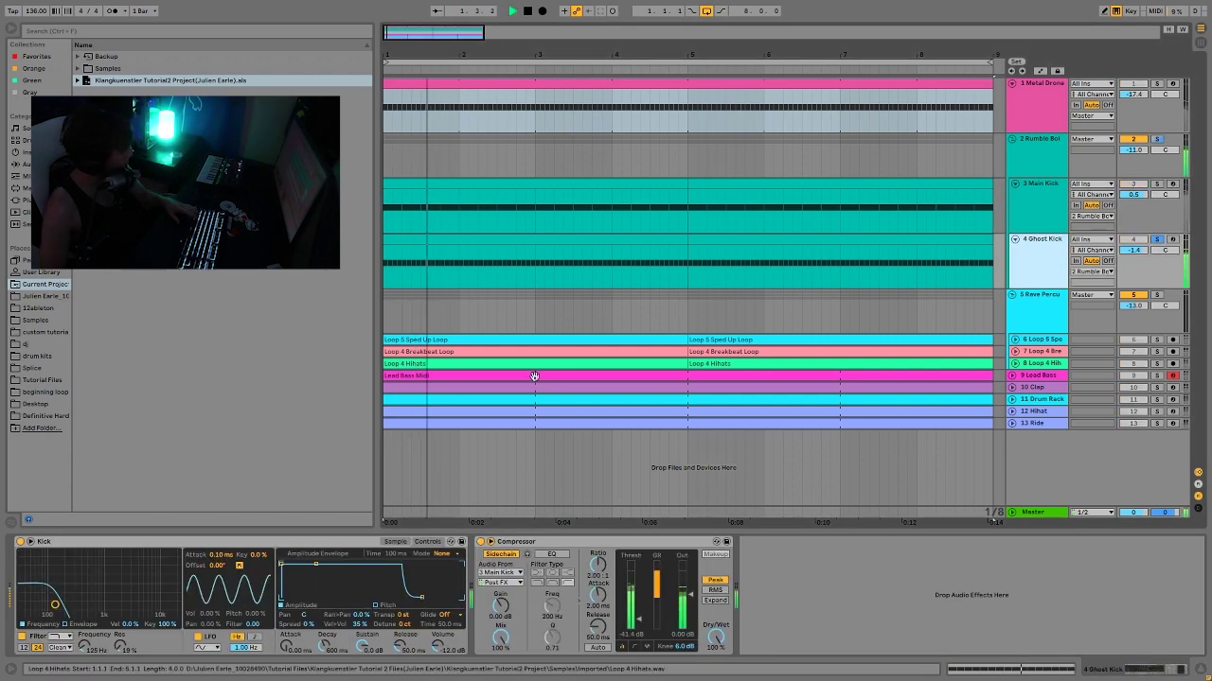
- Show the Ghost Kick's sample waveform, then play the track with the Kick sampler's filter off and on
left_click(388, 543)
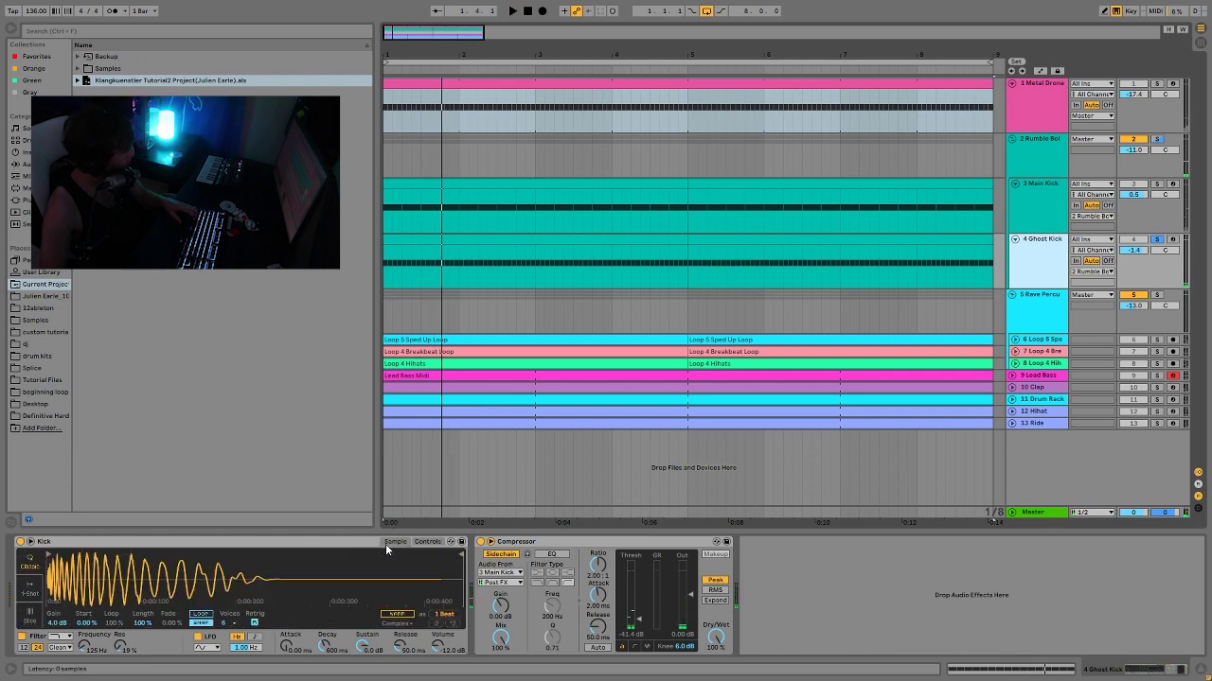
left_click(428, 543)
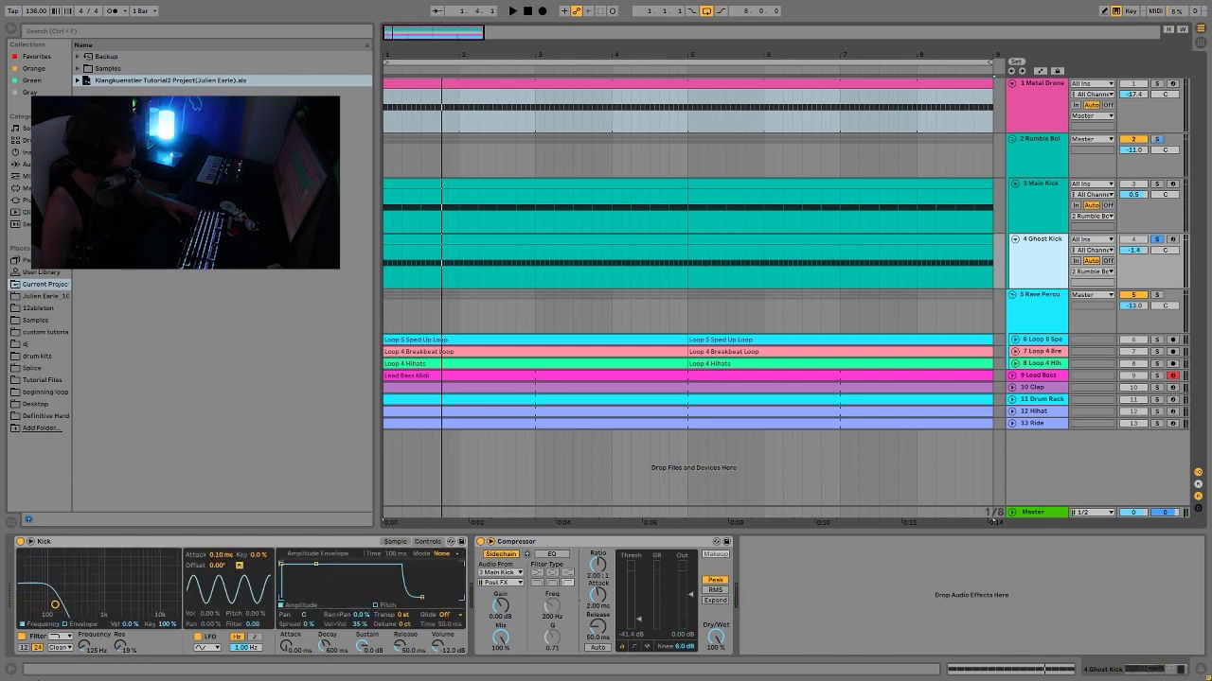
left_click(21, 638)
key("space")
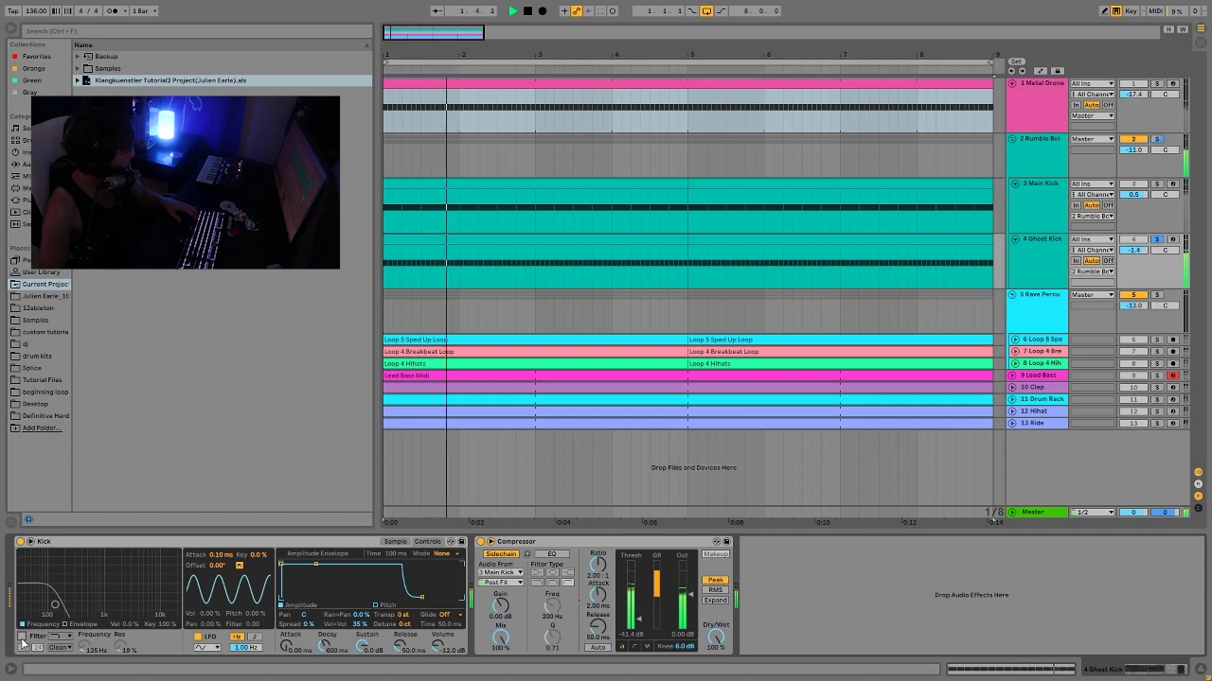
left_click(22, 638)
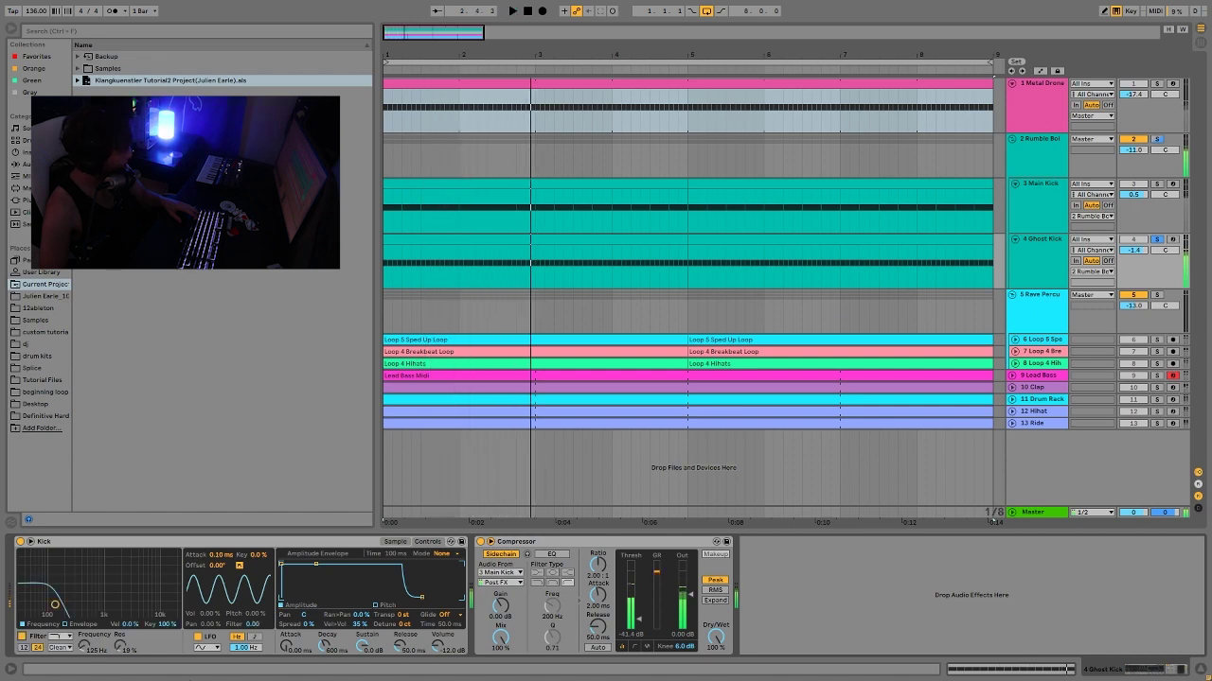
key("space")
key("space")
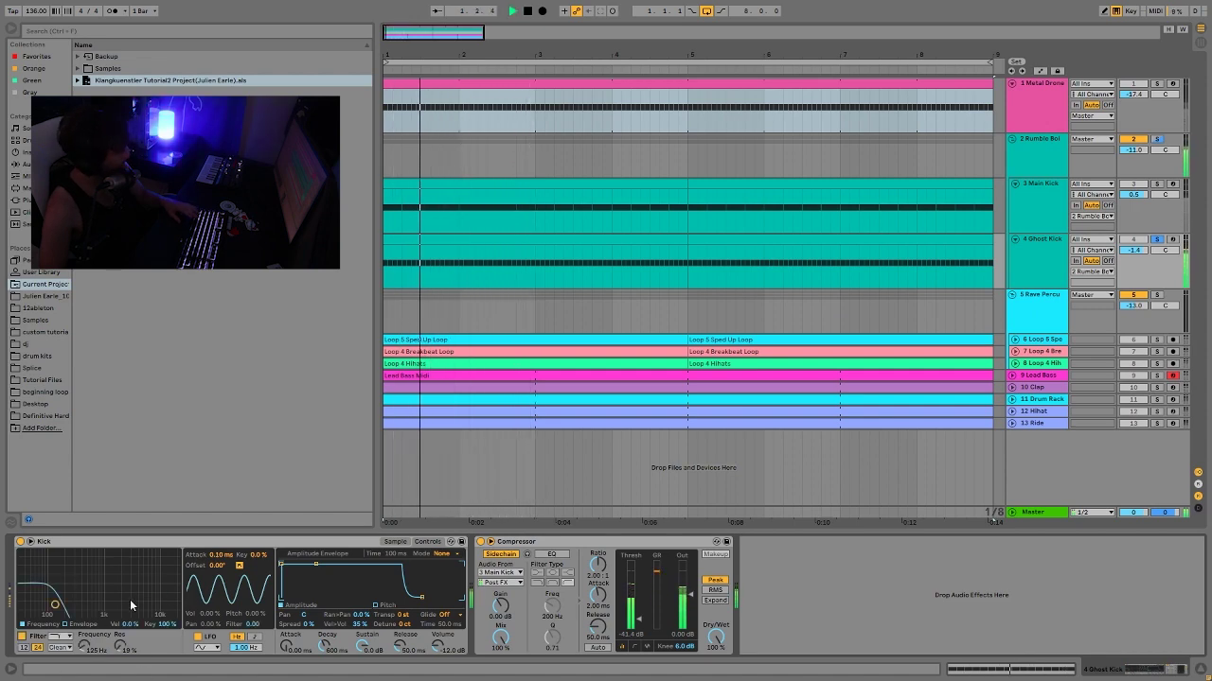
- Show the Ghost Kick clip's notes, then play both kicks with the Ghost Kick's sidechain Compressor off and on
double_click(522, 244)
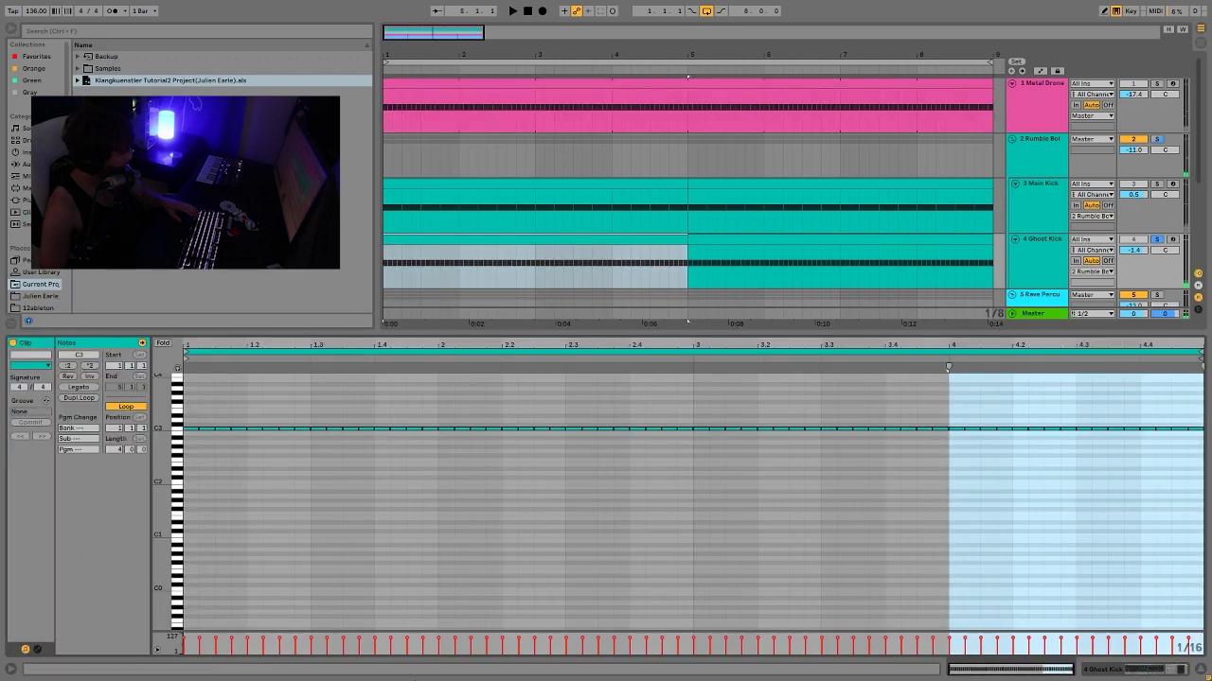
left_click(1133, 673)
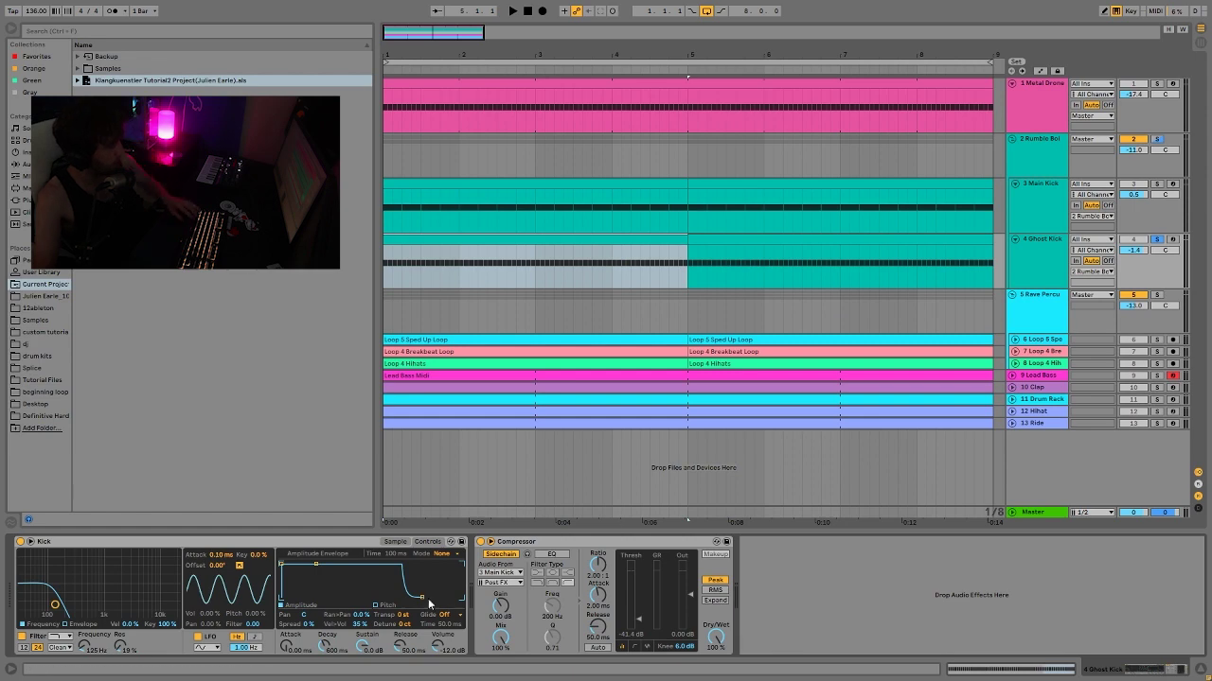
left_click(480, 541)
key("space")
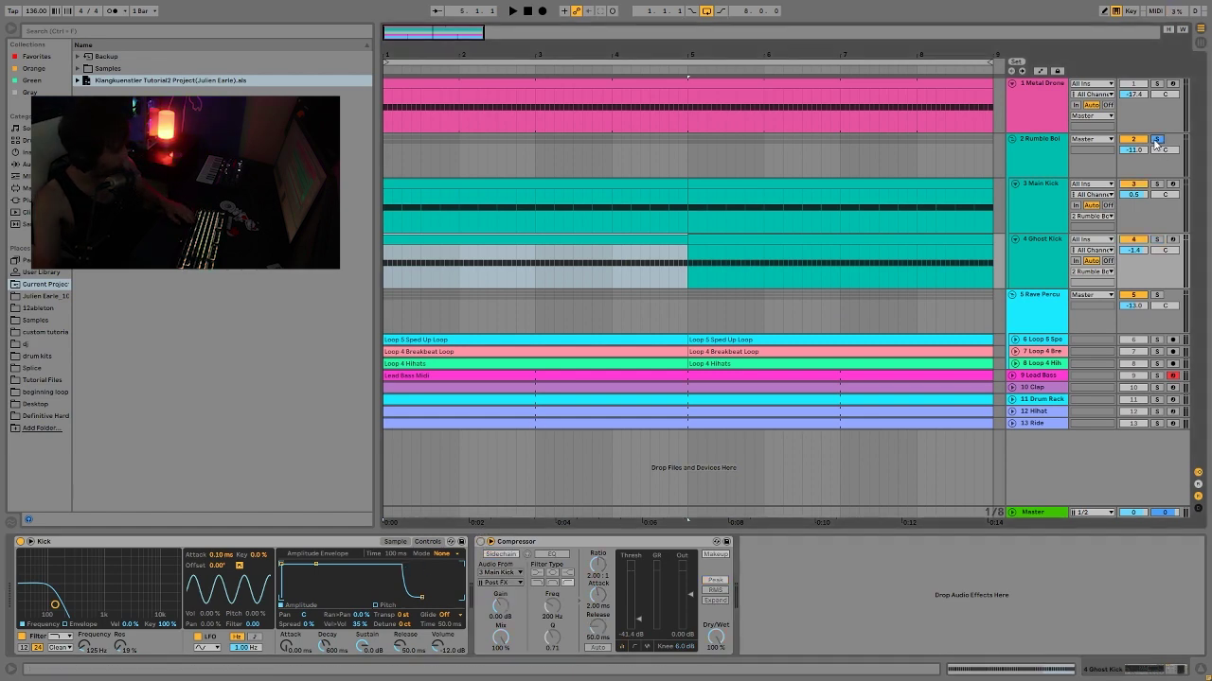
left_click(480, 542)
key("space")
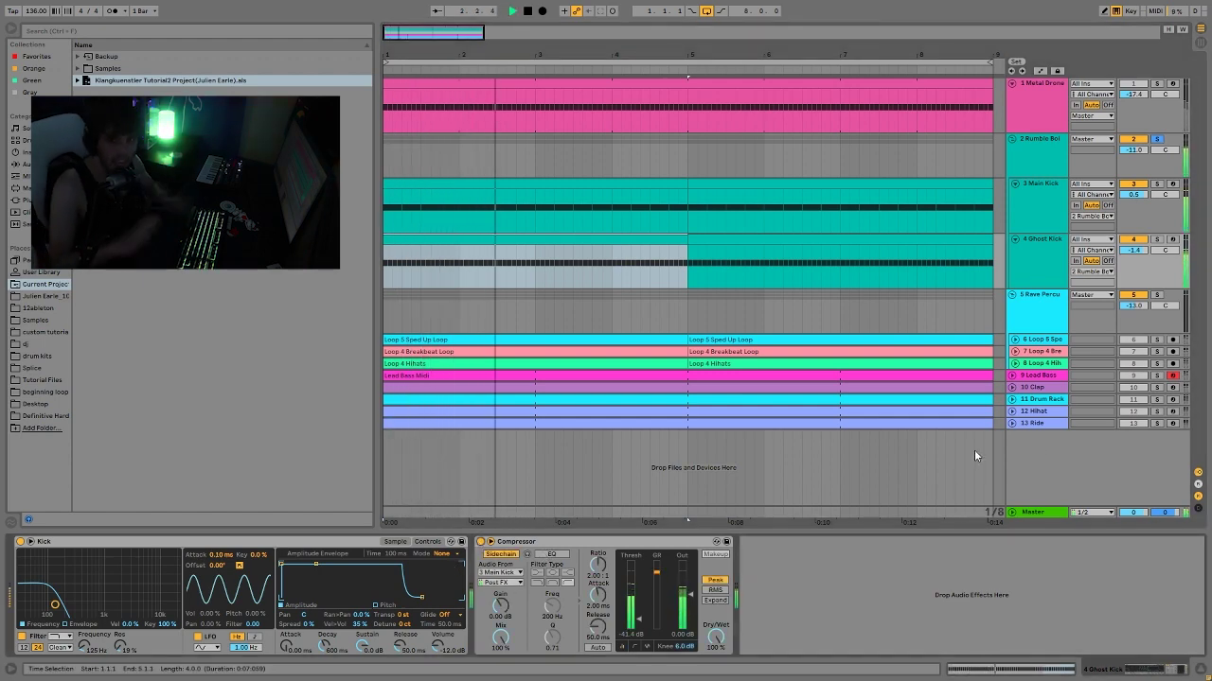
- Play the Rumble group with its Saturator and Limiter bypassed, re-enabling the Saturator and then the Limiter
left_click(1040, 139)
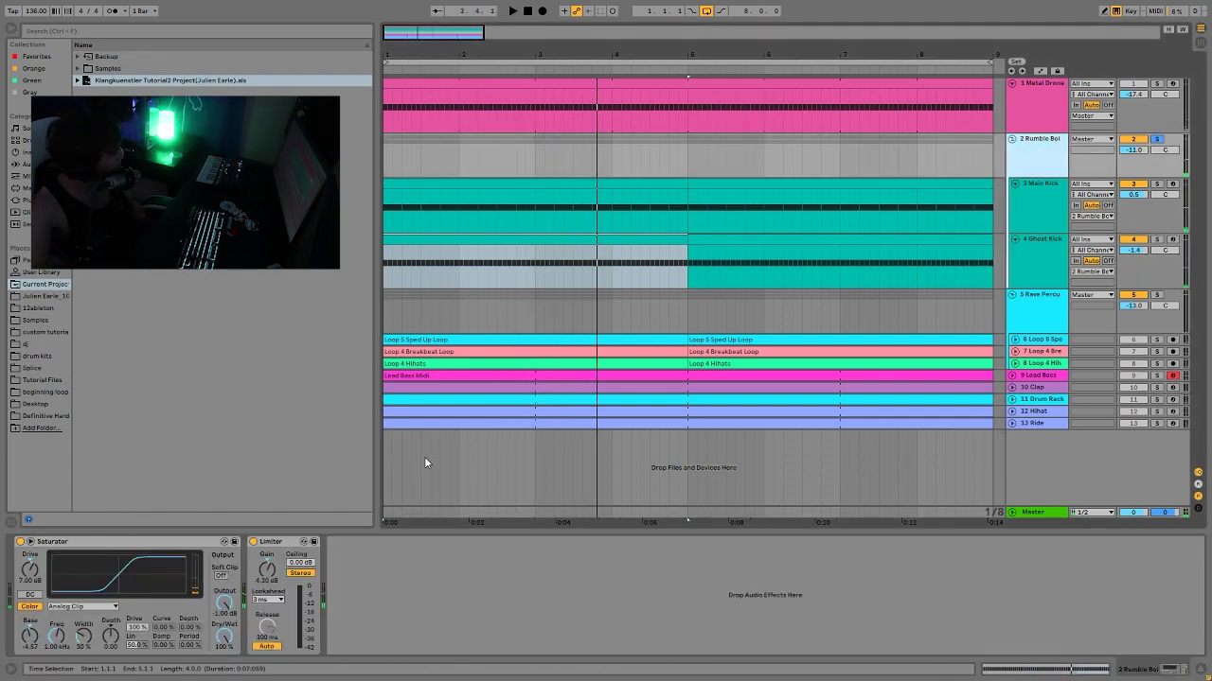
left_click(253, 542)
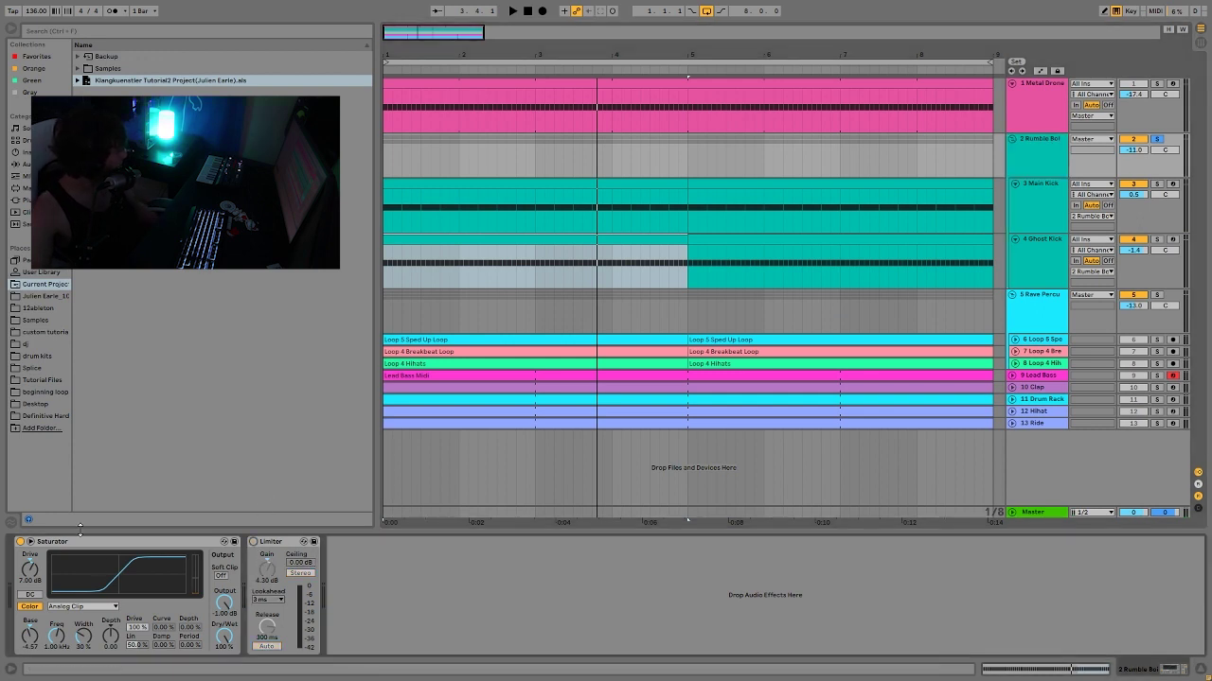
left_click(19, 543)
key("space")
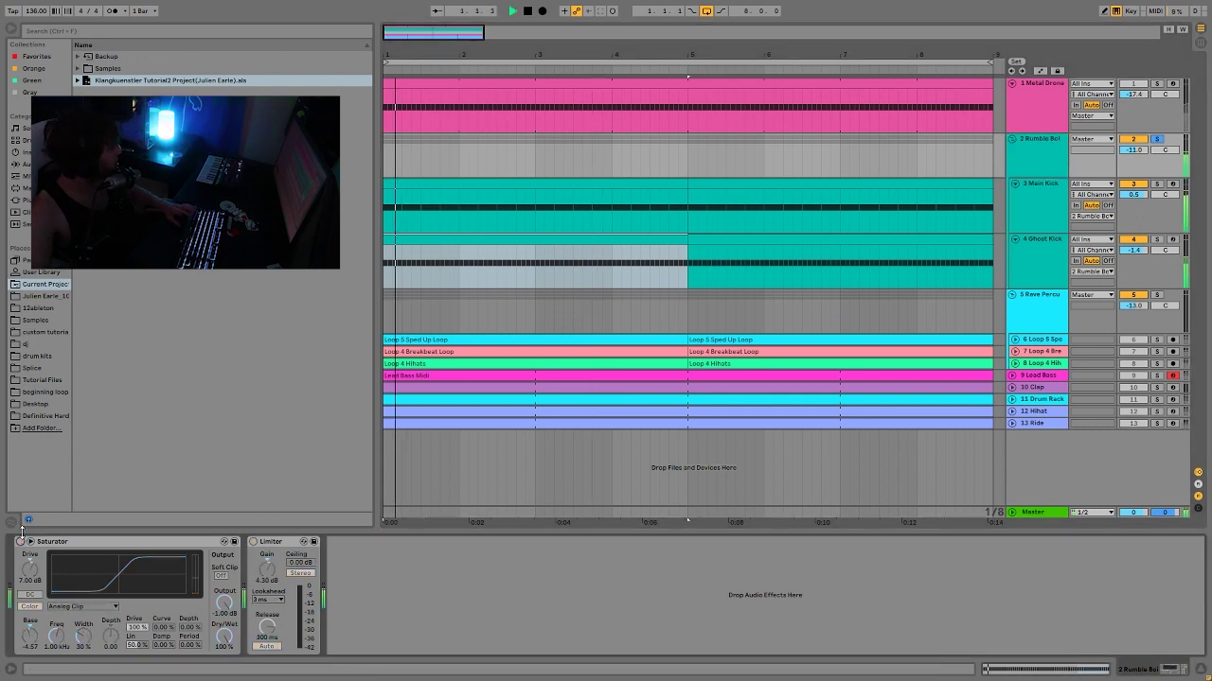
left_click(21, 535)
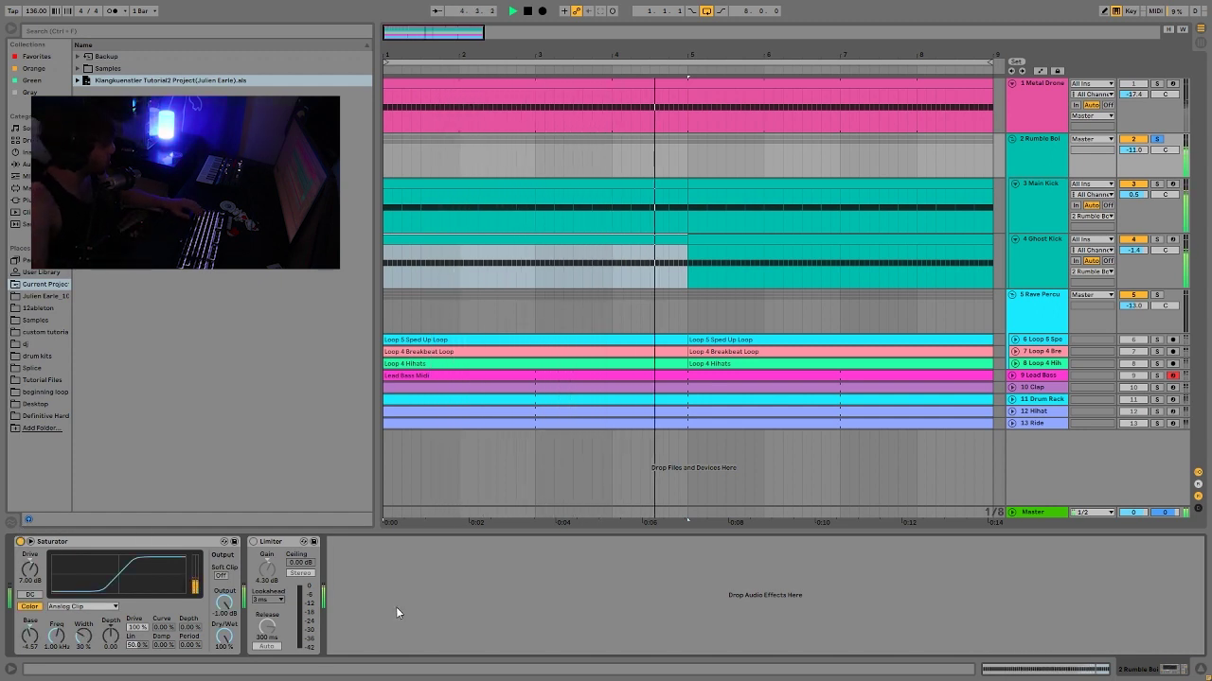
key("0")
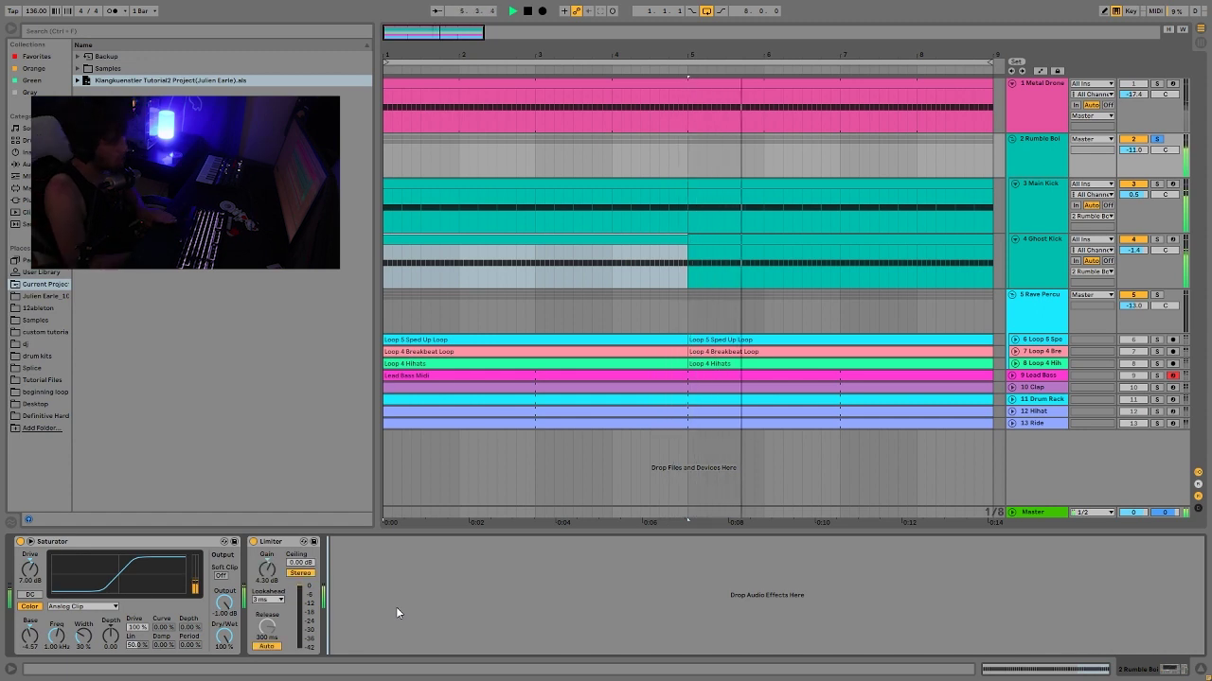
key("space")
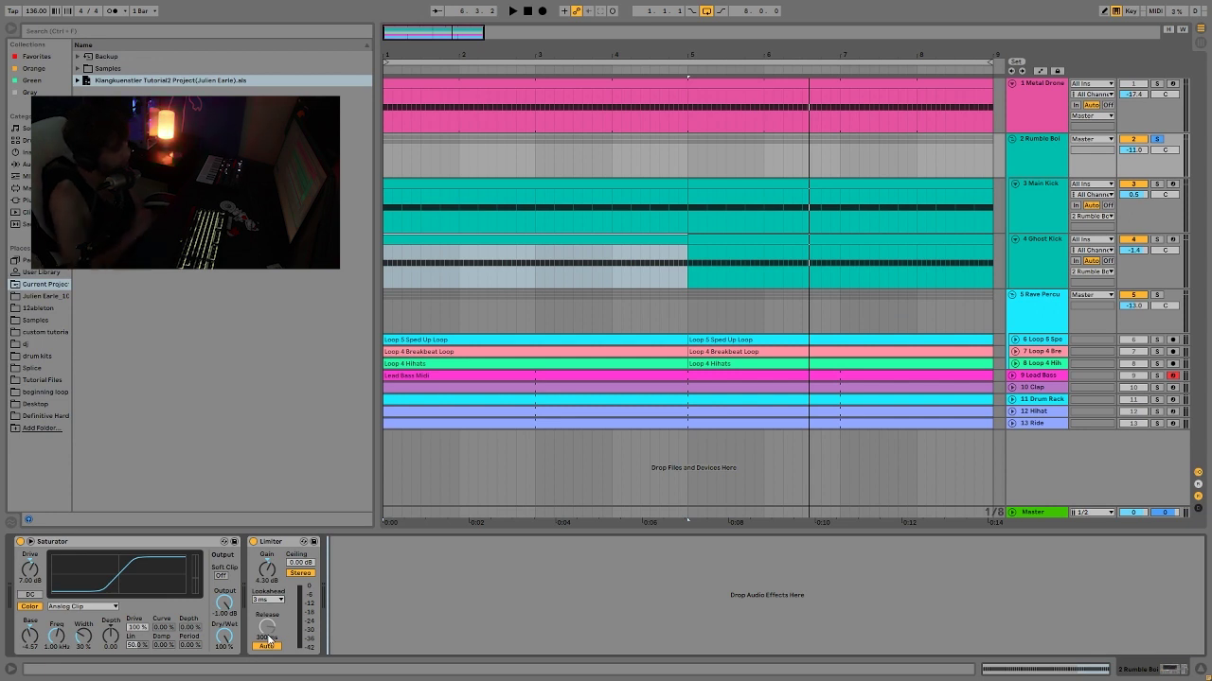
- Compare the soloed Rumble group with only its Limiter off and on, and replay it with both devices active
left_click(1021, 157)
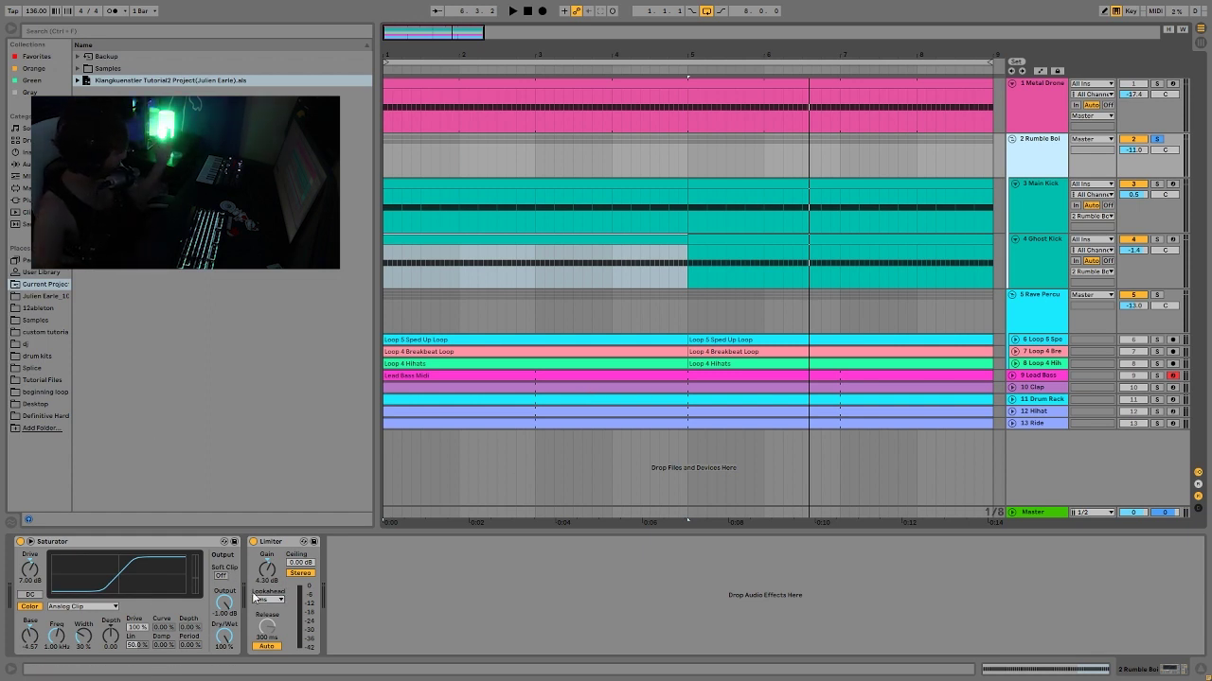
left_click(253, 542)
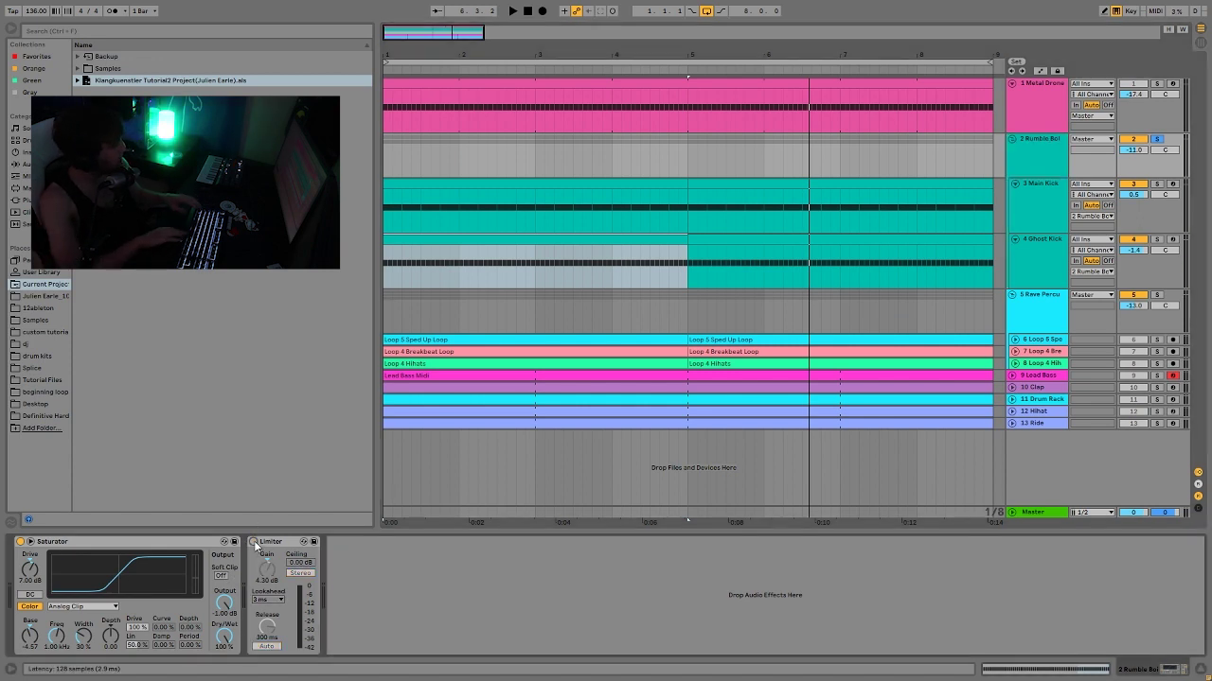
key("space")
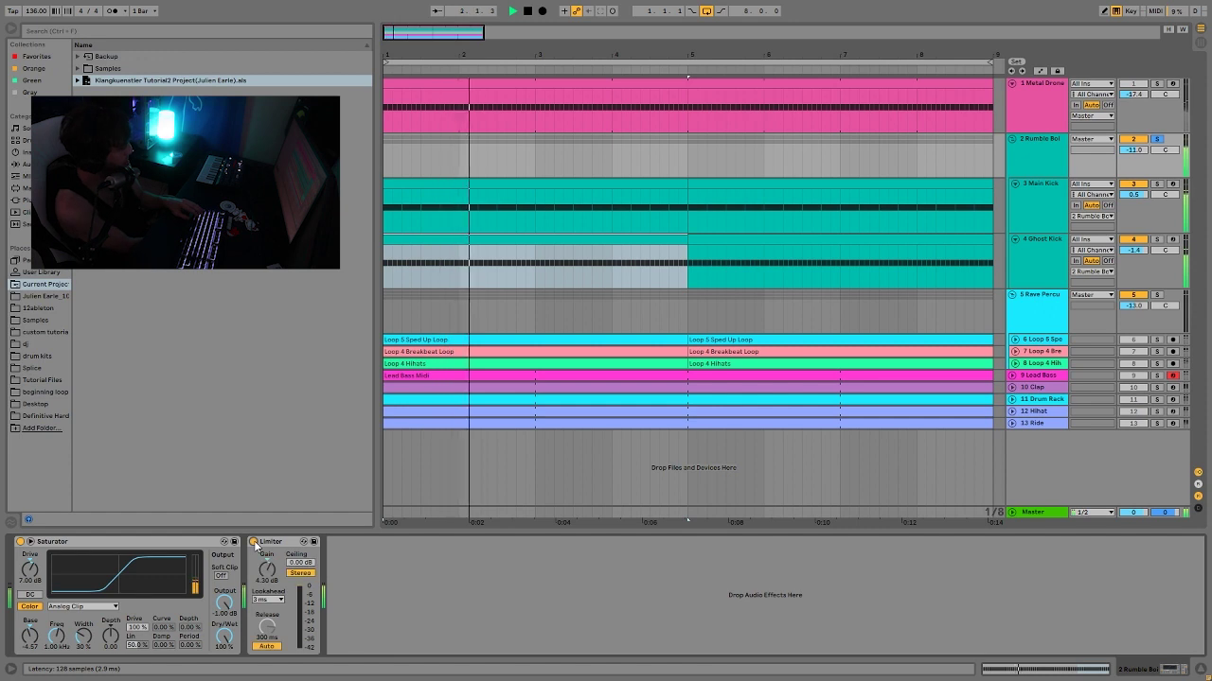
left_click(254, 542)
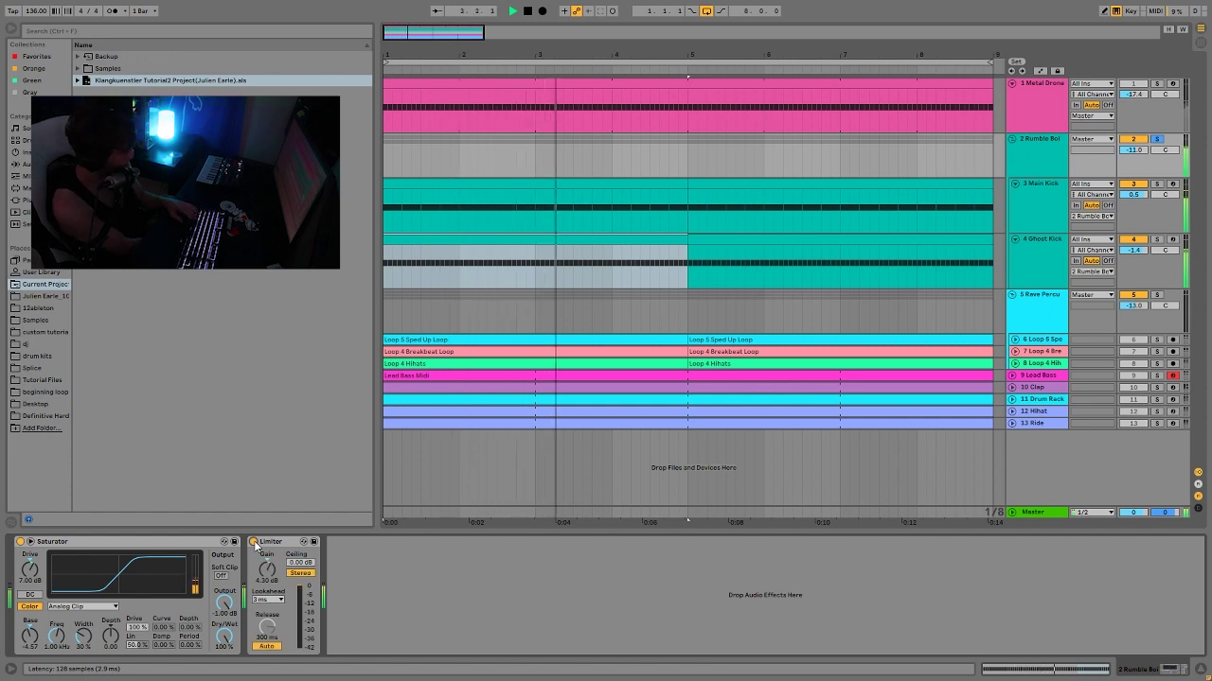
key("space")
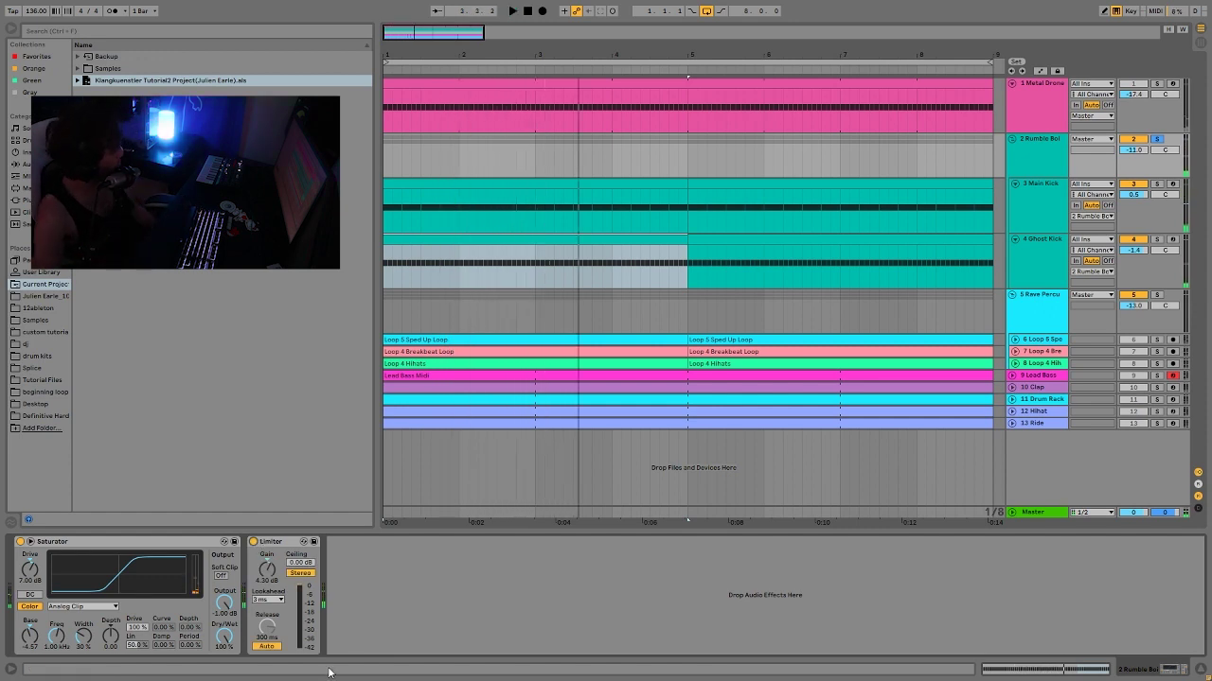
key("space")
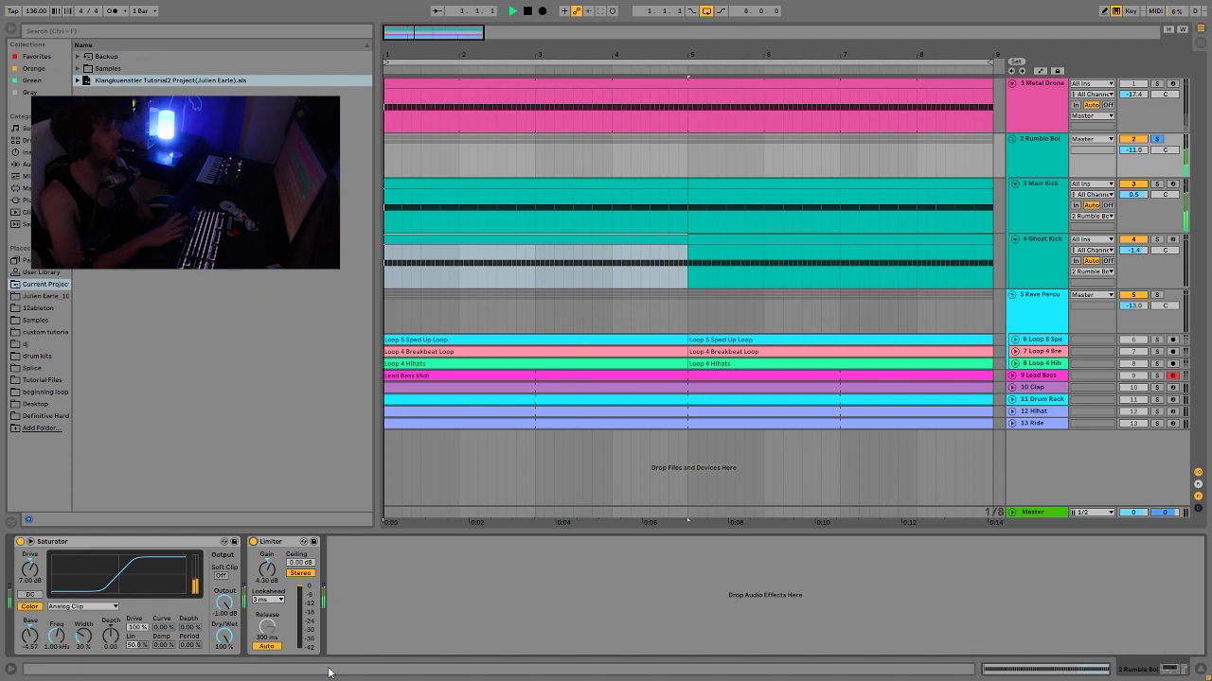
key("space")
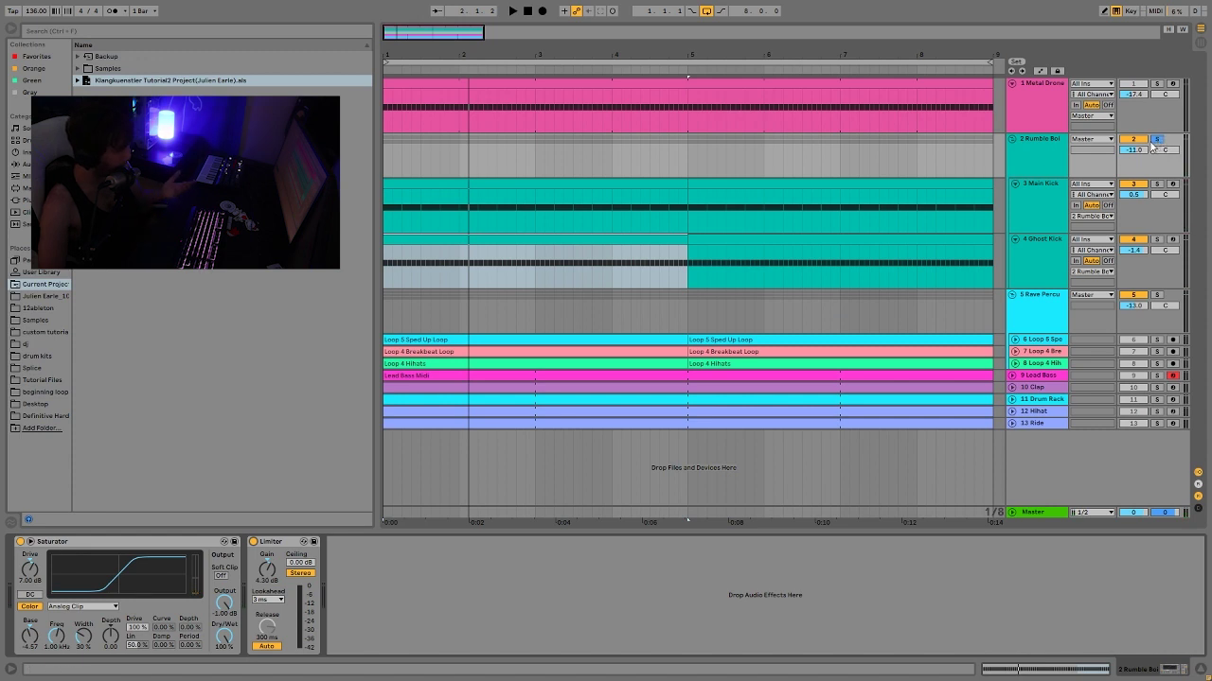
- Un-solo the Rumble group, raise its volume to -10.0 dB, and play the full mix
key("space")
left_click(1055, 156)
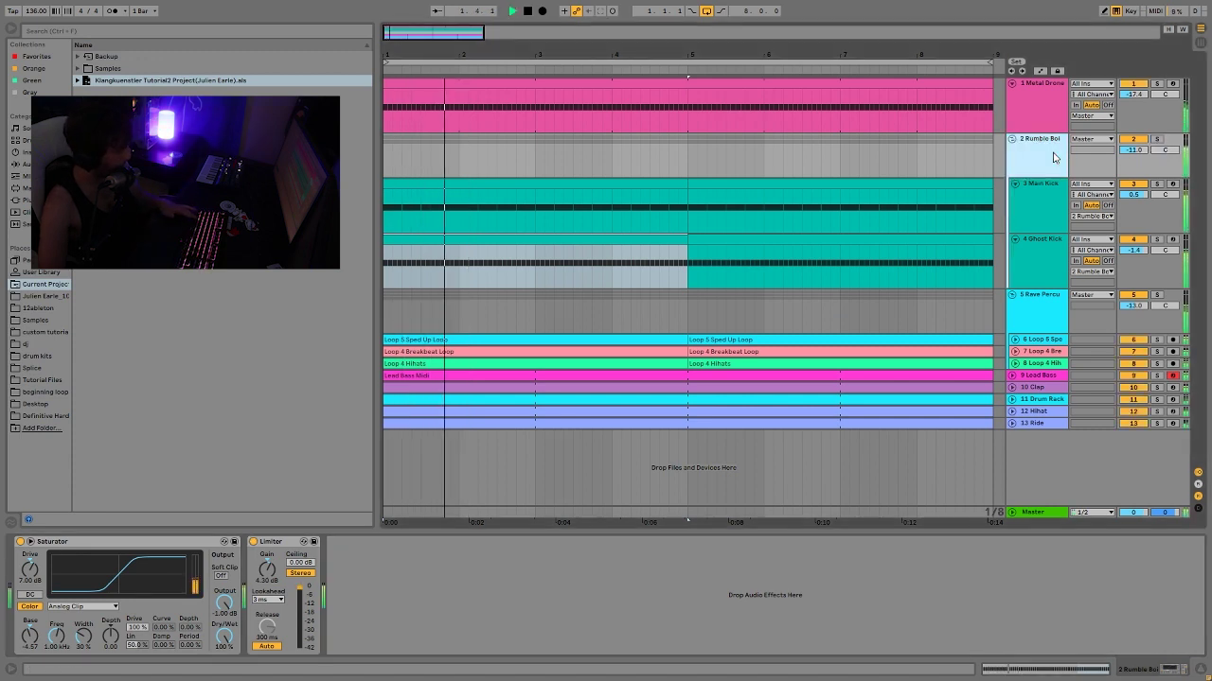
key("space")
left_click_drag(1143, 152, 1143, 150)
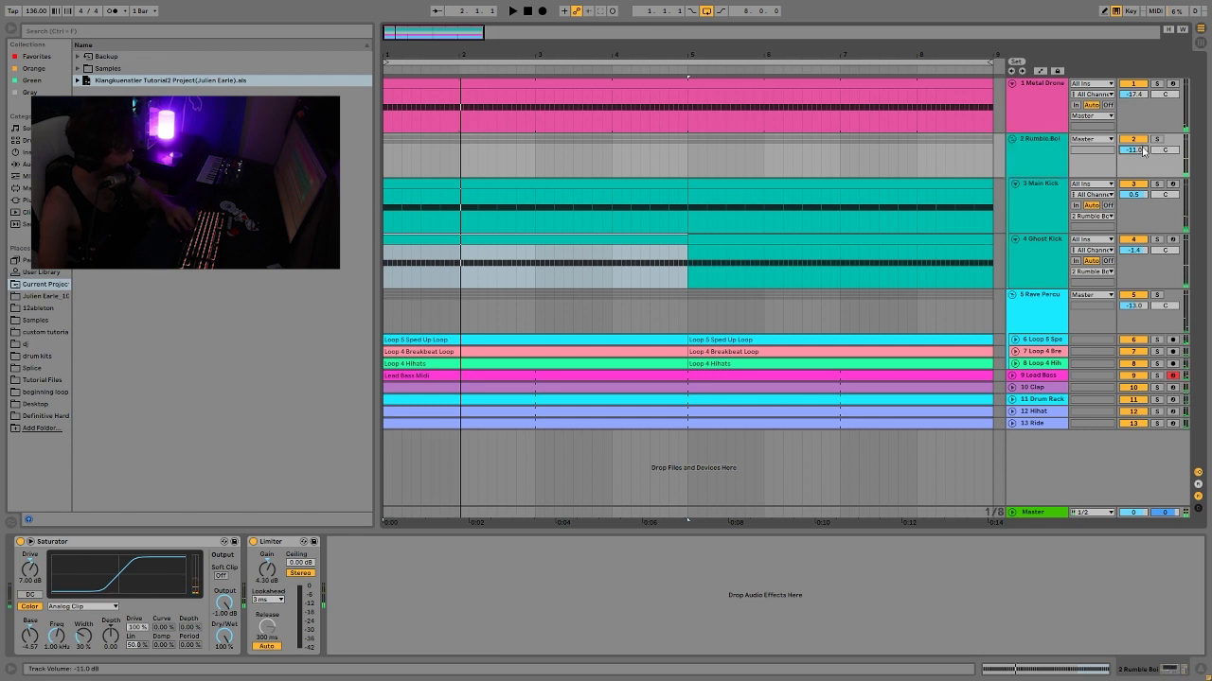
key("space")
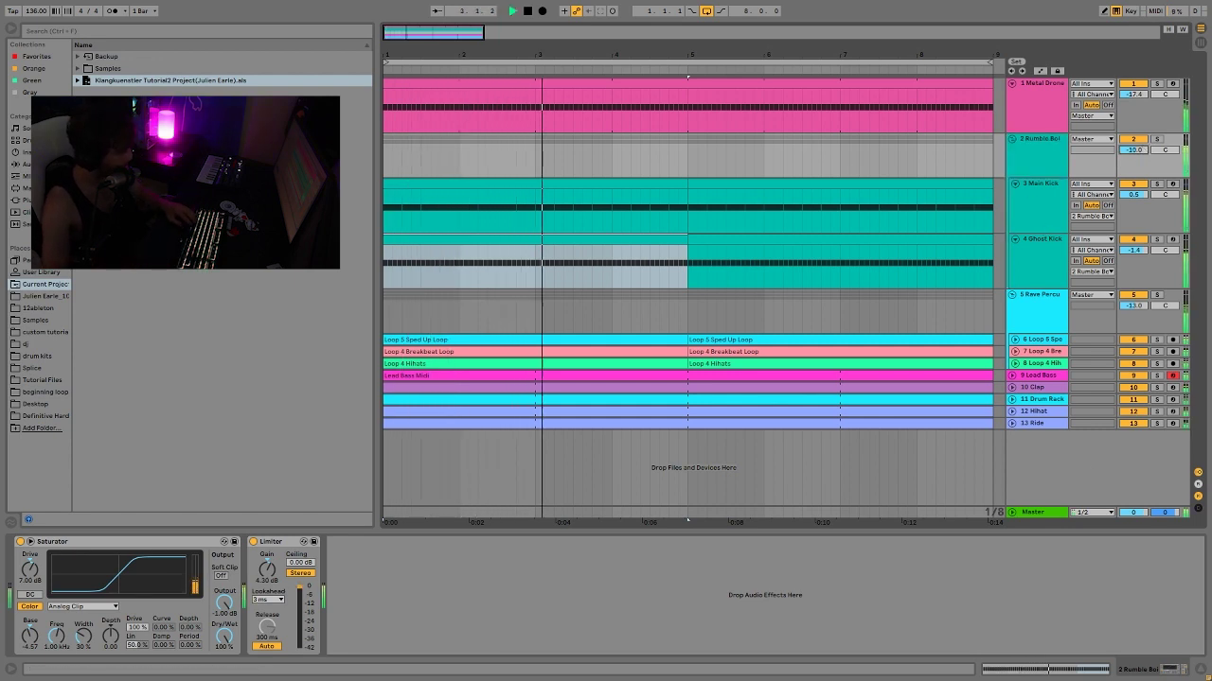
key("space")
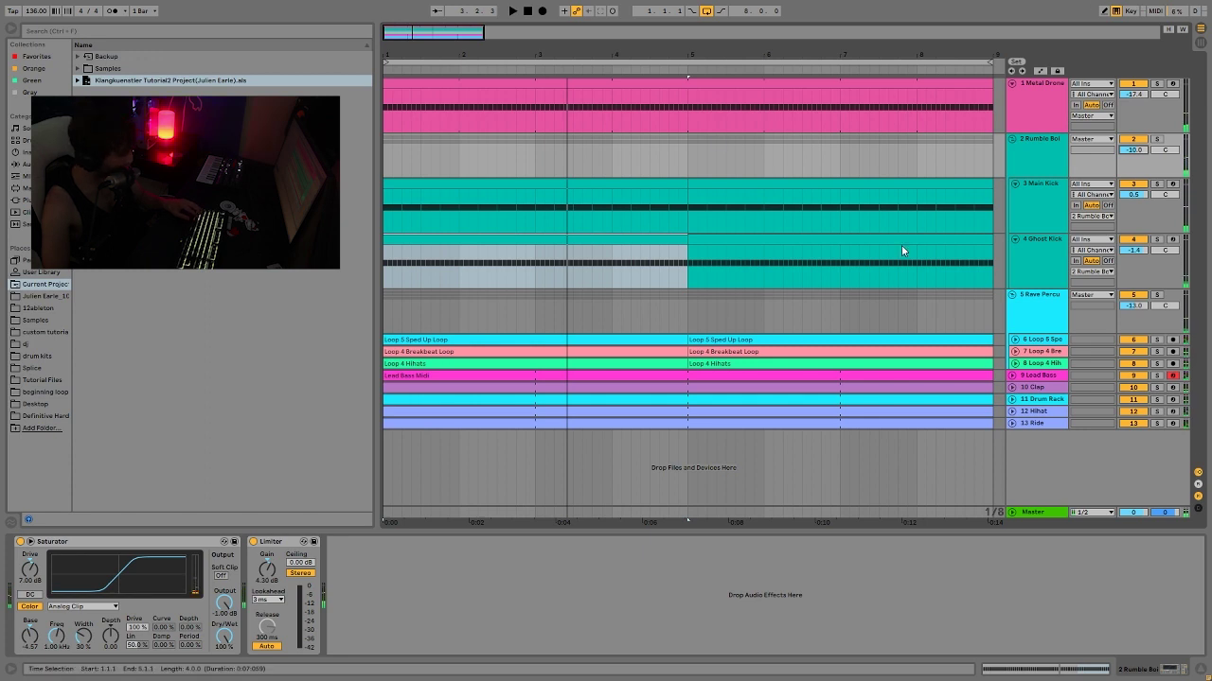
key("space")
key("space")
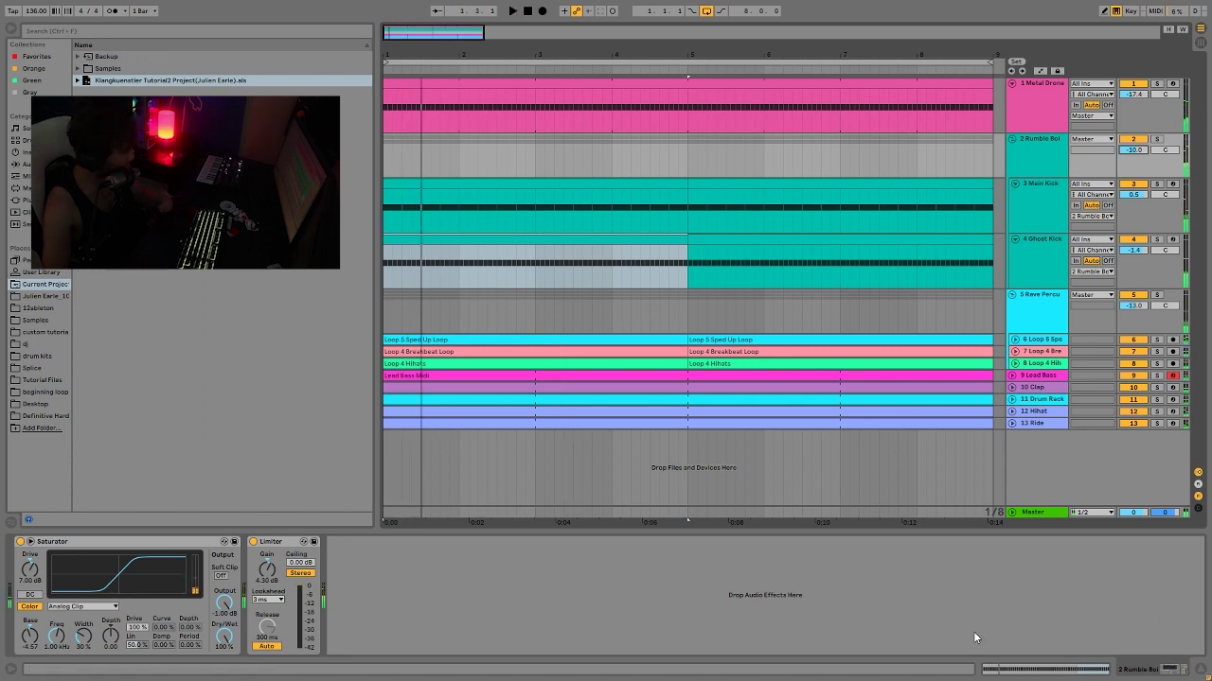
- Solo and play the Rave Percussion group, and unfold its Loop 5 Sped Up, Loop 4 Breakbeat and Loop 4 Hihats tracks
left_click(1156, 295)
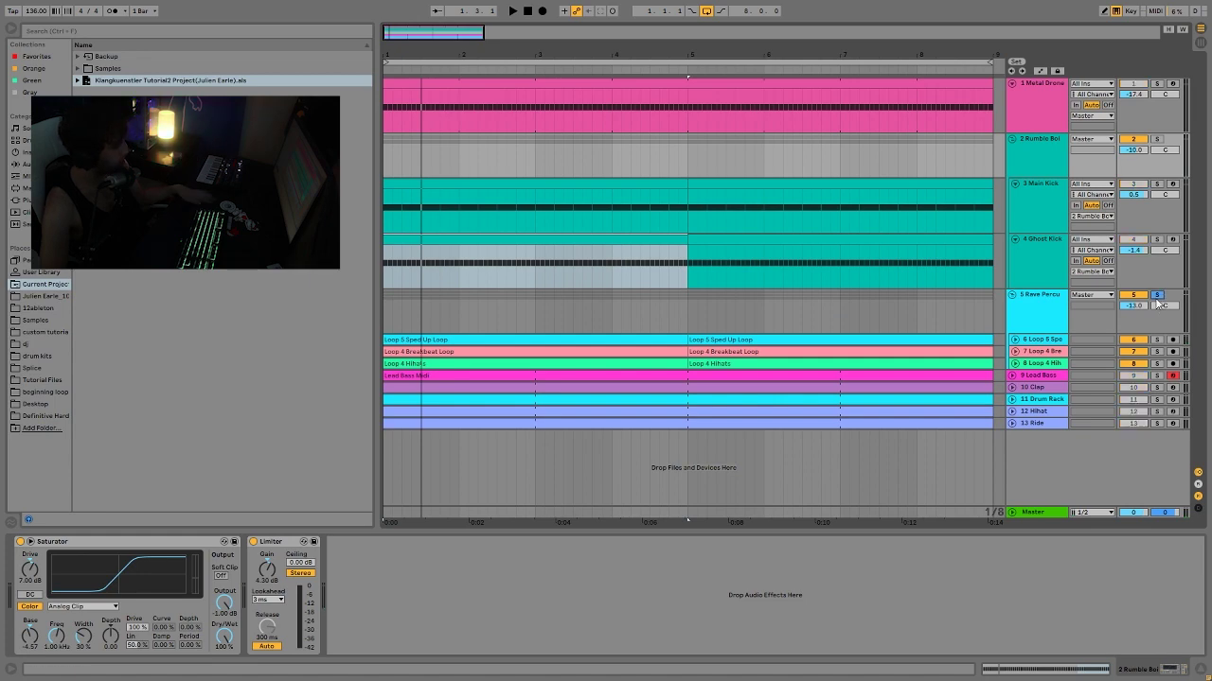
left_click(1043, 311)
key("space")
left_click(1041, 339)
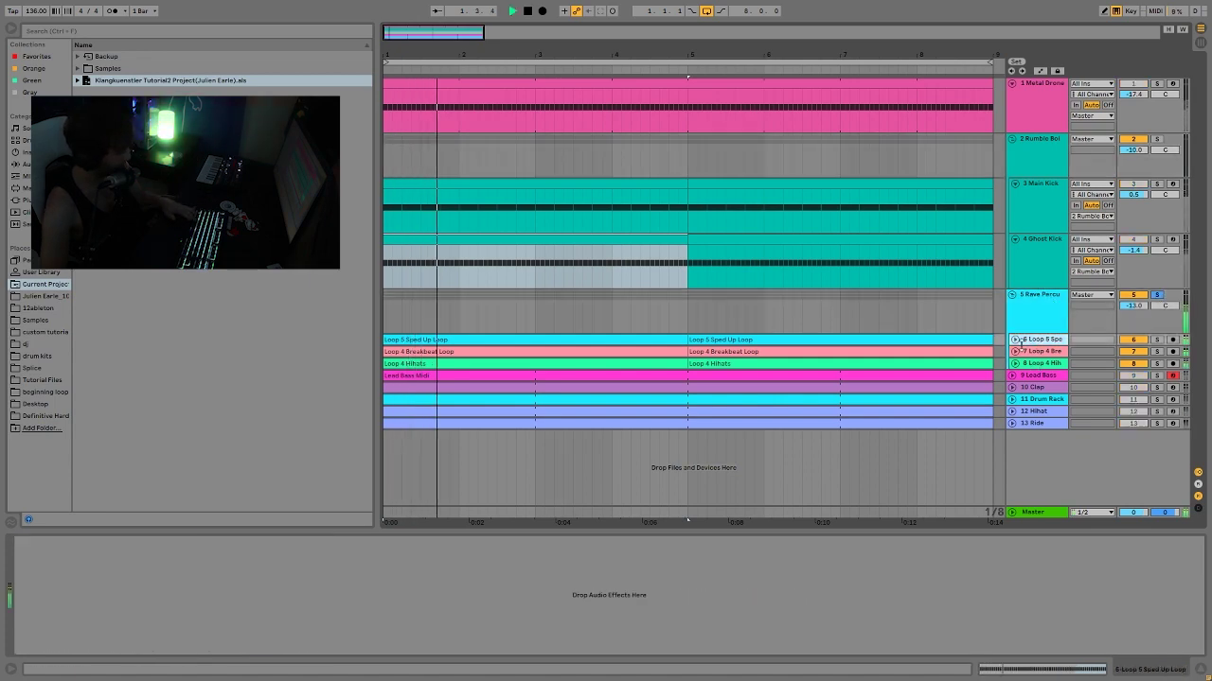
left_click(1015, 339)
left_click(1016, 396)
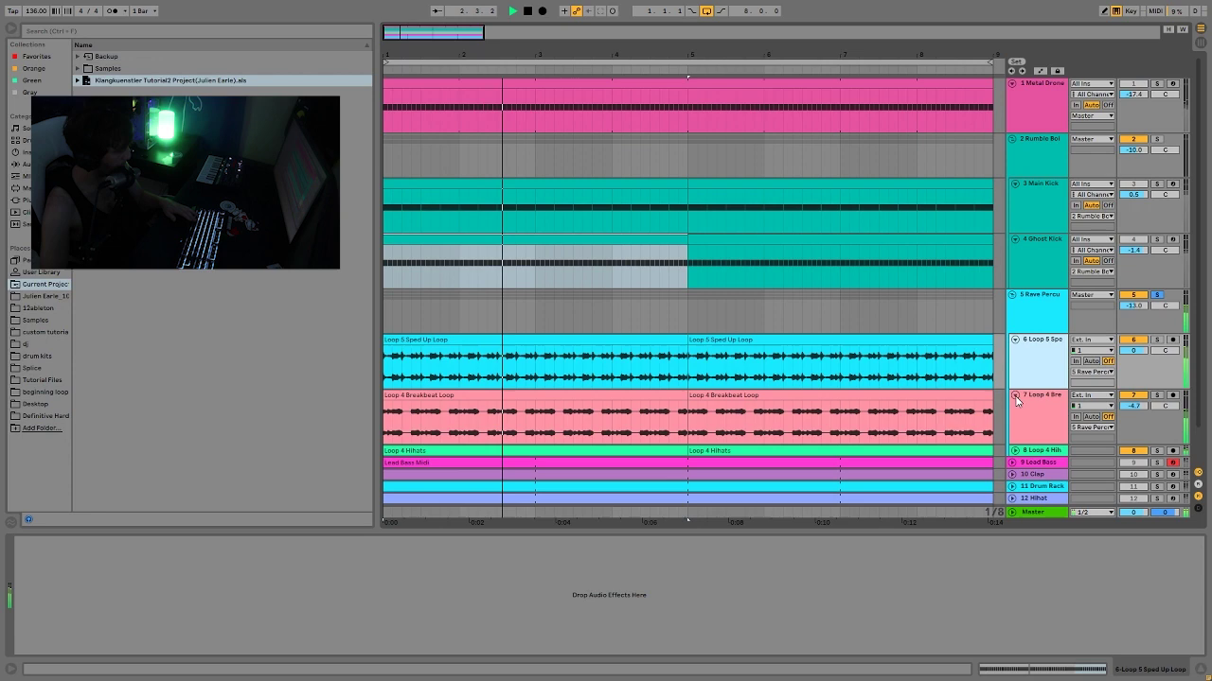
left_click(1014, 451)
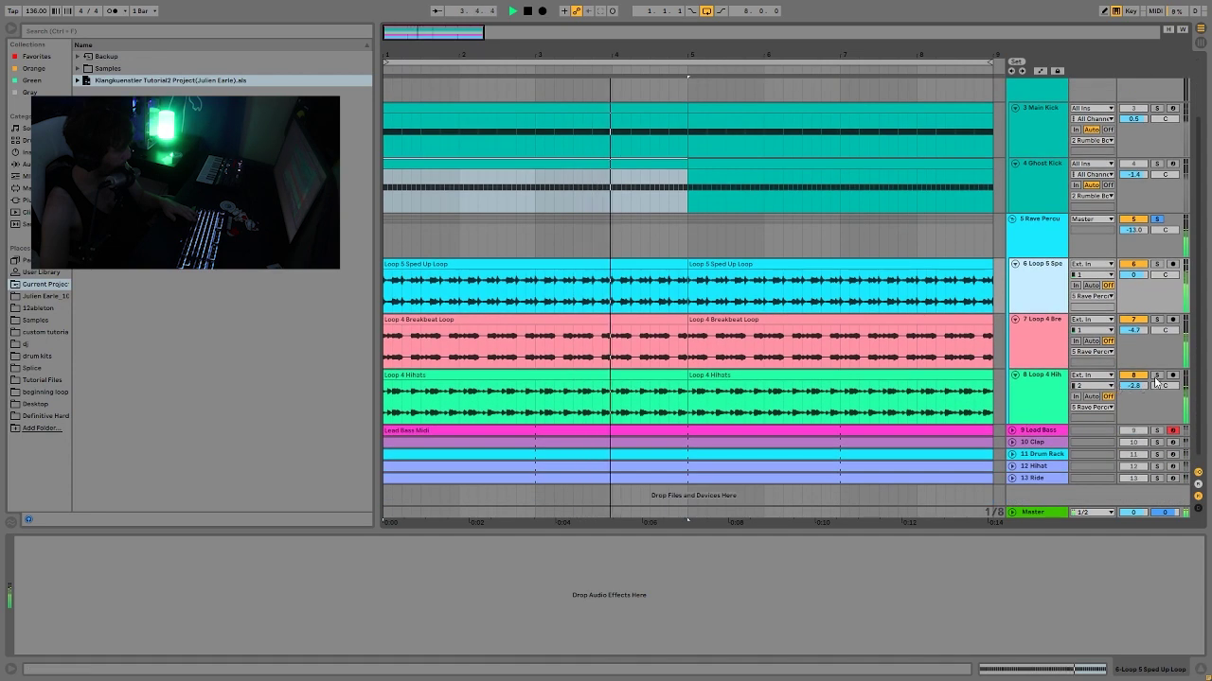
- Audition the Loop 4 Hihats track soloed, followed by the Loop 5 Sped Up track, and stop playback
left_click(1156, 375)
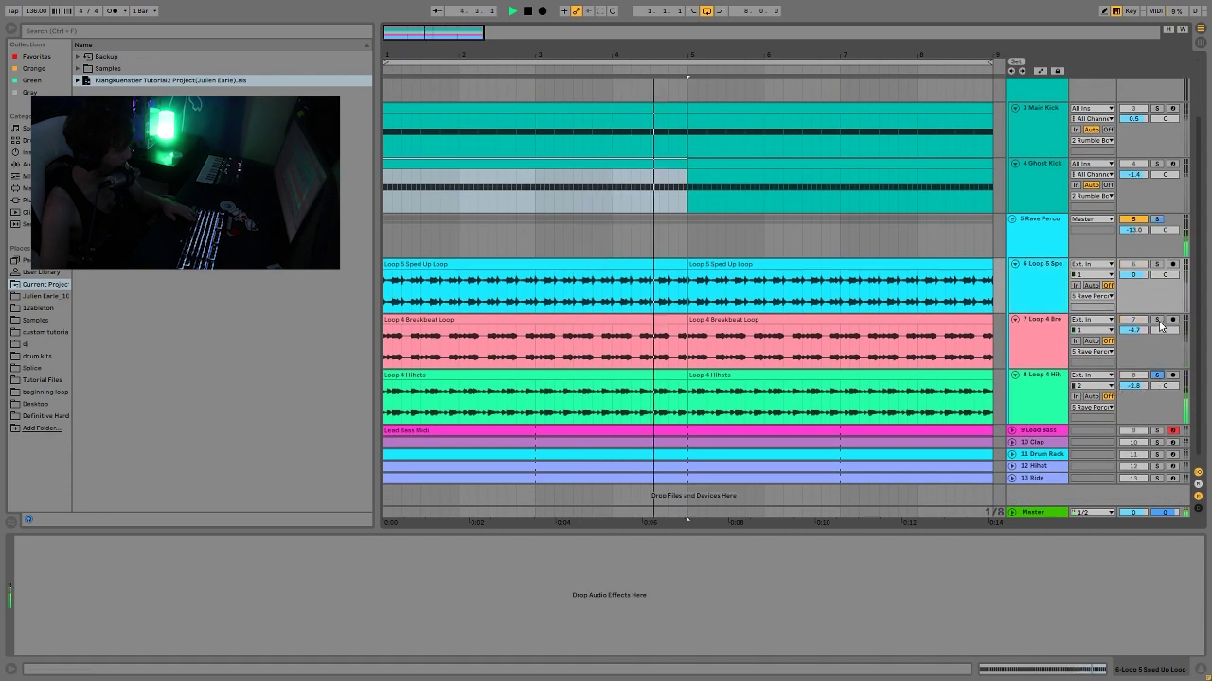
left_click(1156, 264)
left_click(1042, 283)
key("space")
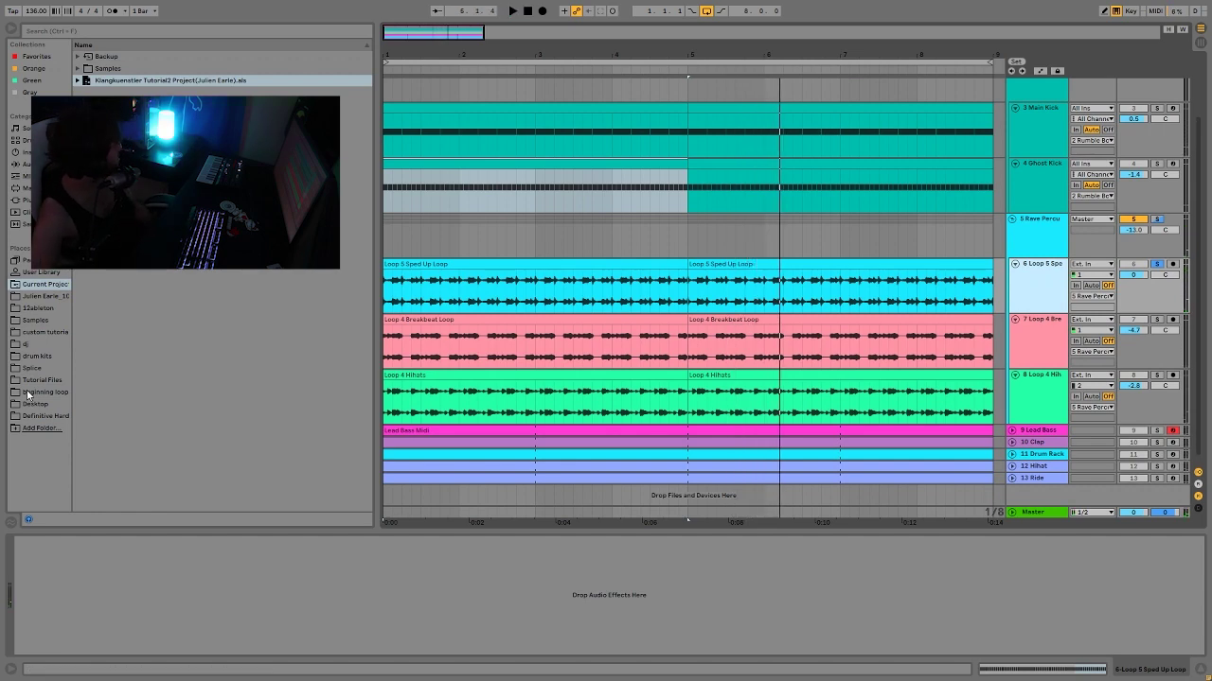
- Locate the Definitive Hard Rave Techno Drum Loops Vol. 1 folder in Tutorial Files and unfold it
left_click(53, 380)
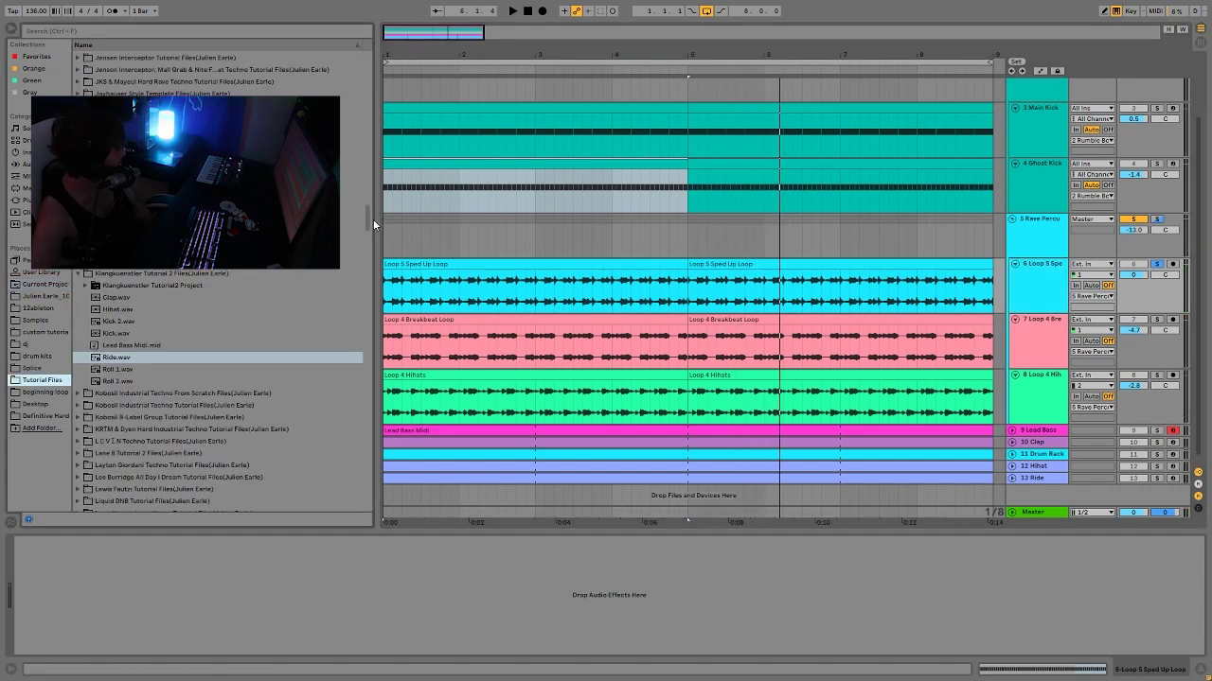
left_click_drag(368, 218, 361, 153)
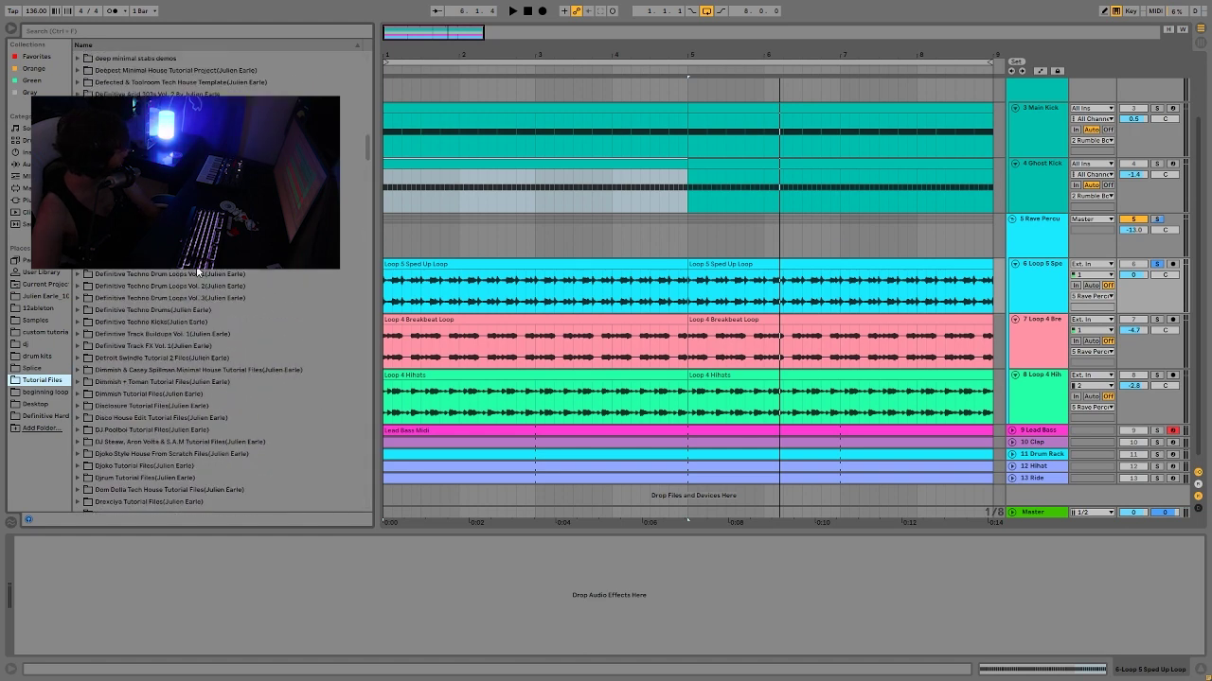
scroll(208, 284, "down", 1)
scroll(203, 296, "up", 3)
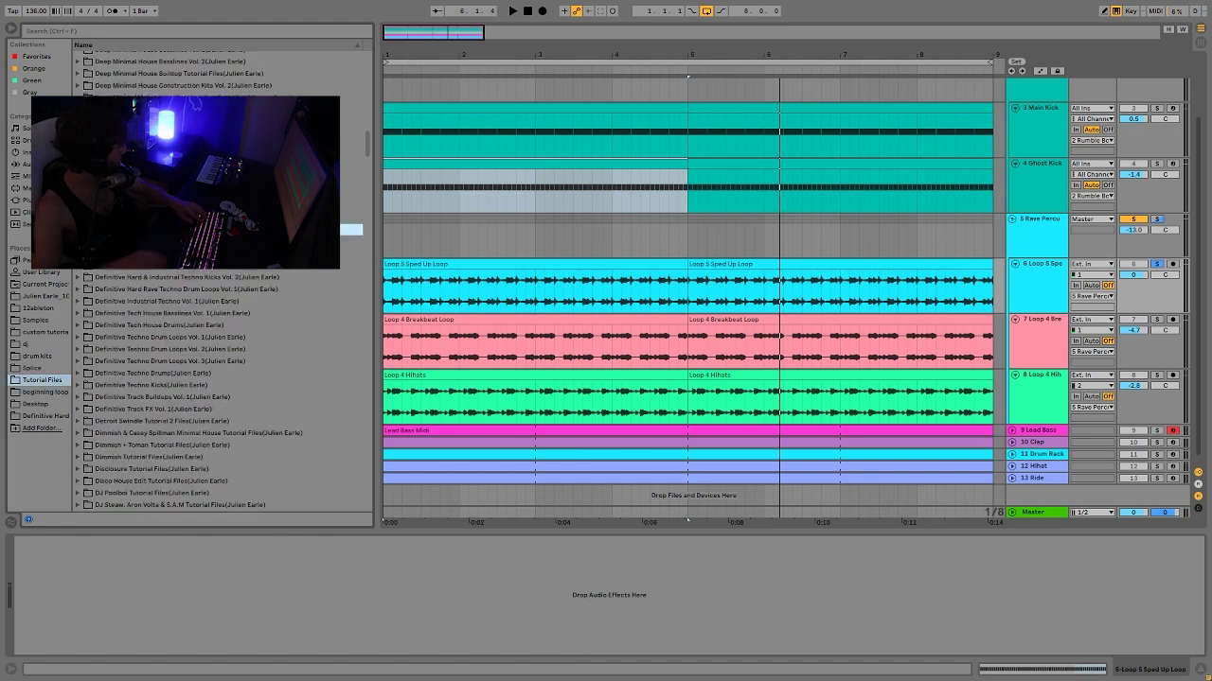
key("Down")
key("Down")
key("Down")
key("Down")
key("Down")
key("Right")
- Step through the drum loop pack's subfolders and unfold Loop 10 to examine its samples
key("Down")
key("Down")
key("Down")
key("Down")
key("Down")
key("Down")
key("Down")
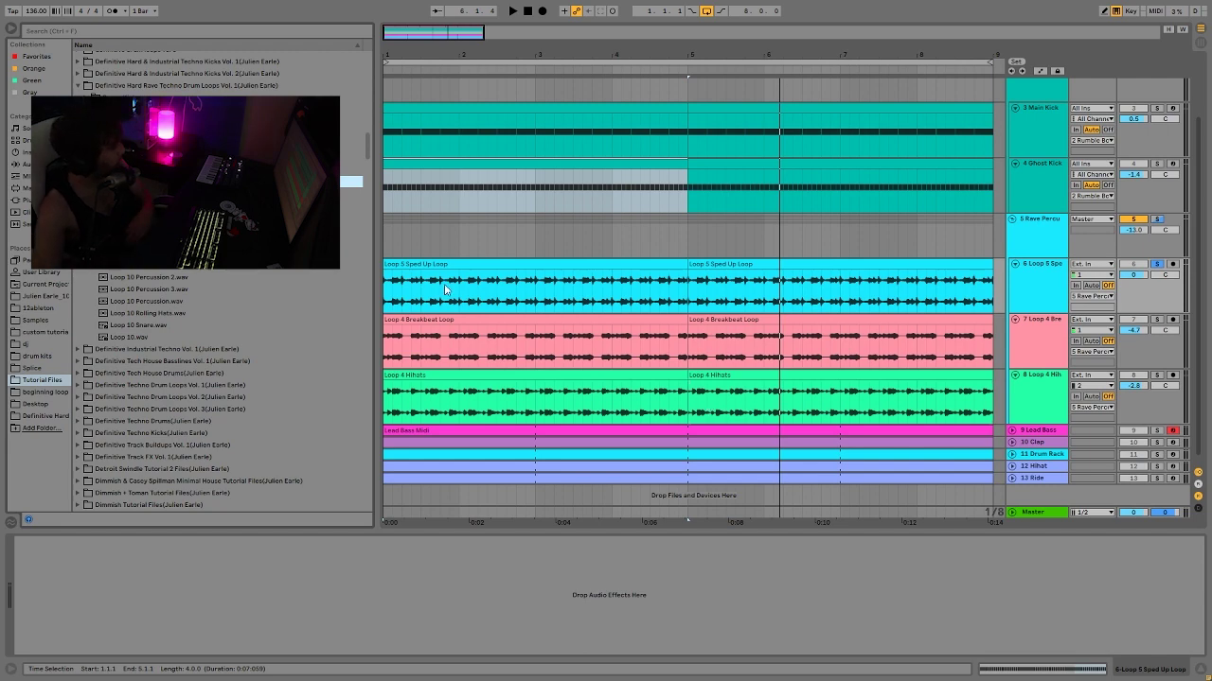
- Select the first Loop 5 Sped Up clip, play its soloed track briefly, and stop
left_click(512, 274)
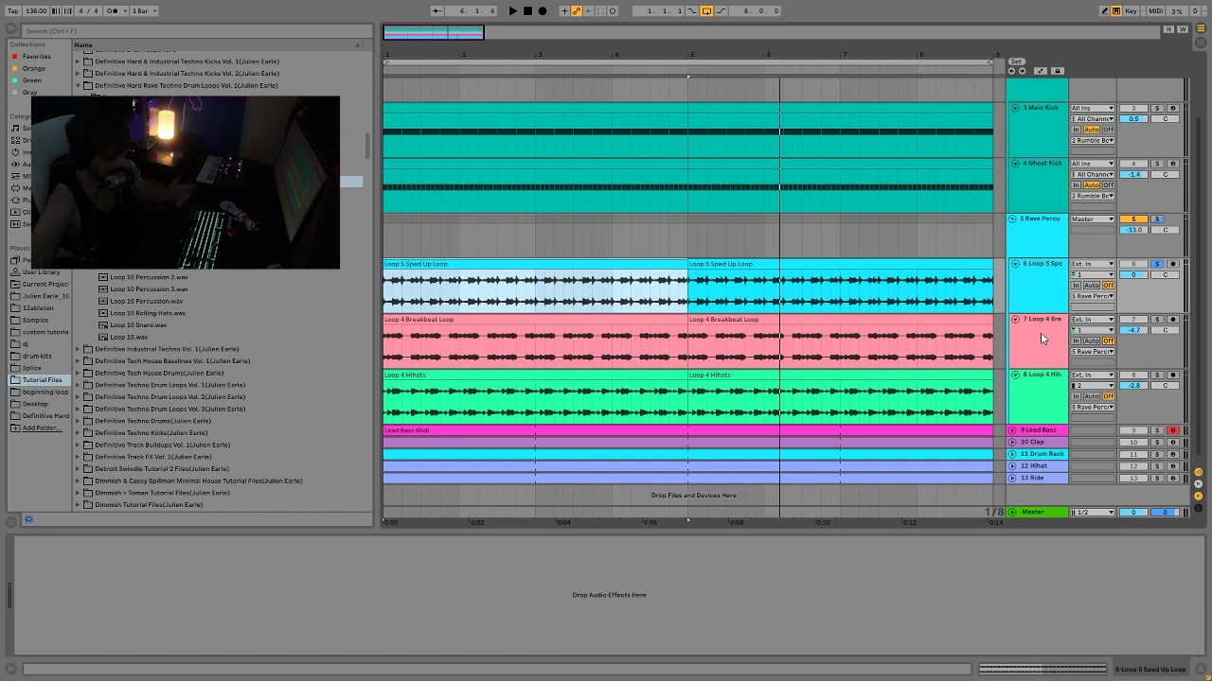
key("space")
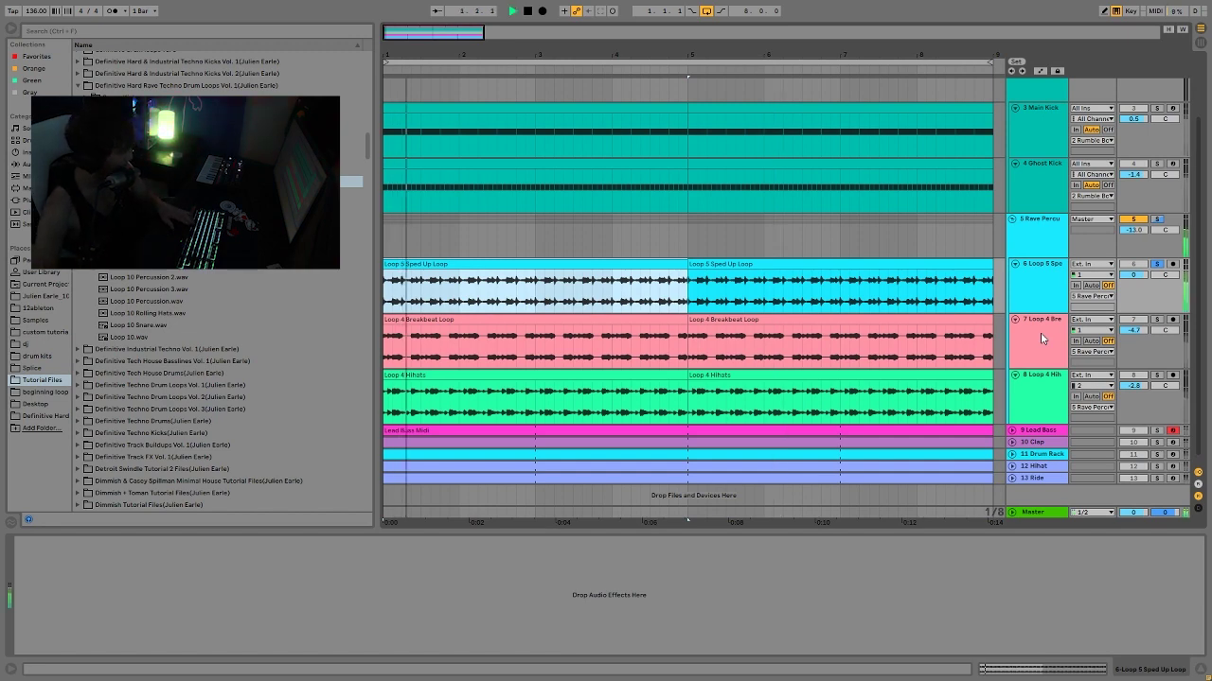
scroll(1041, 332, "up", 1)
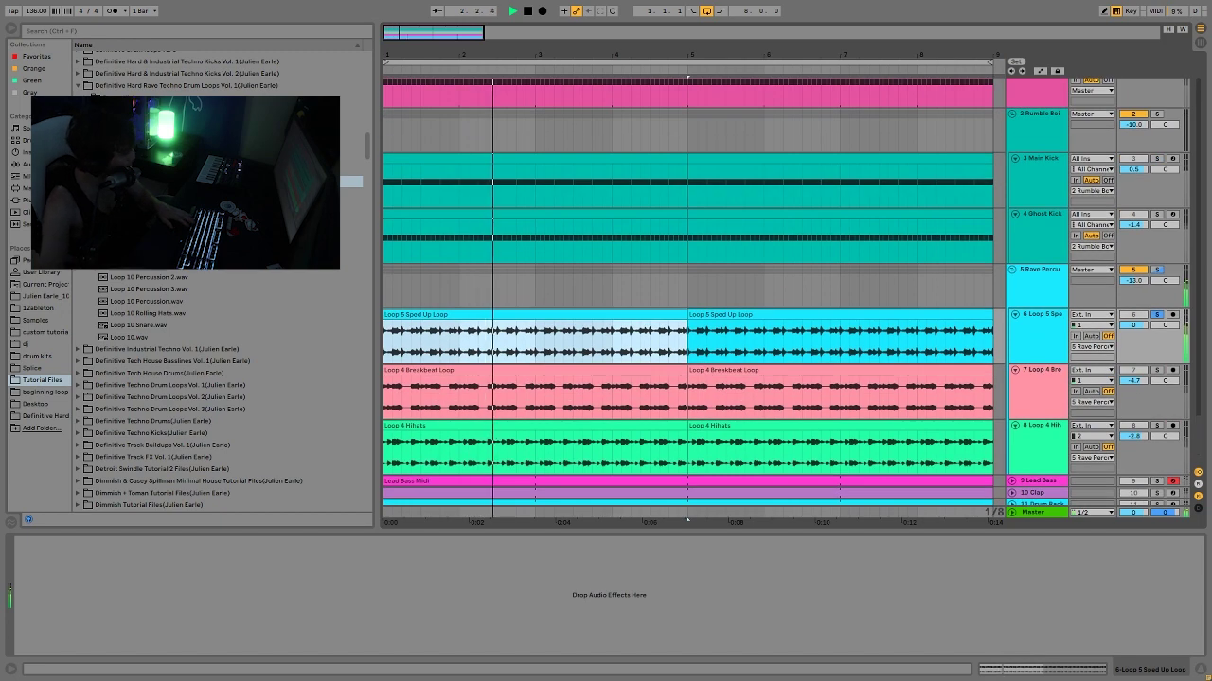
scroll(700, 346, "down", 1)
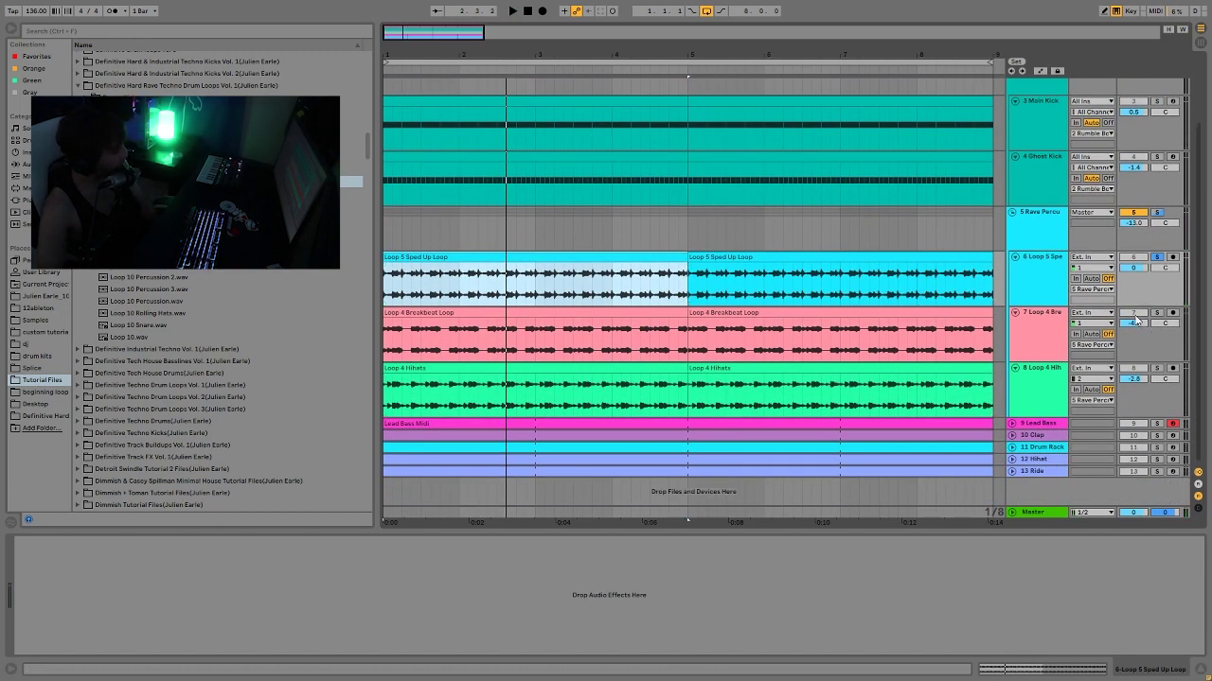
key("space")
- Audition Loop 4 Breakbeat soloed, solo Loop 5 Sped Up again, and stop playback
left_click(1157, 314)
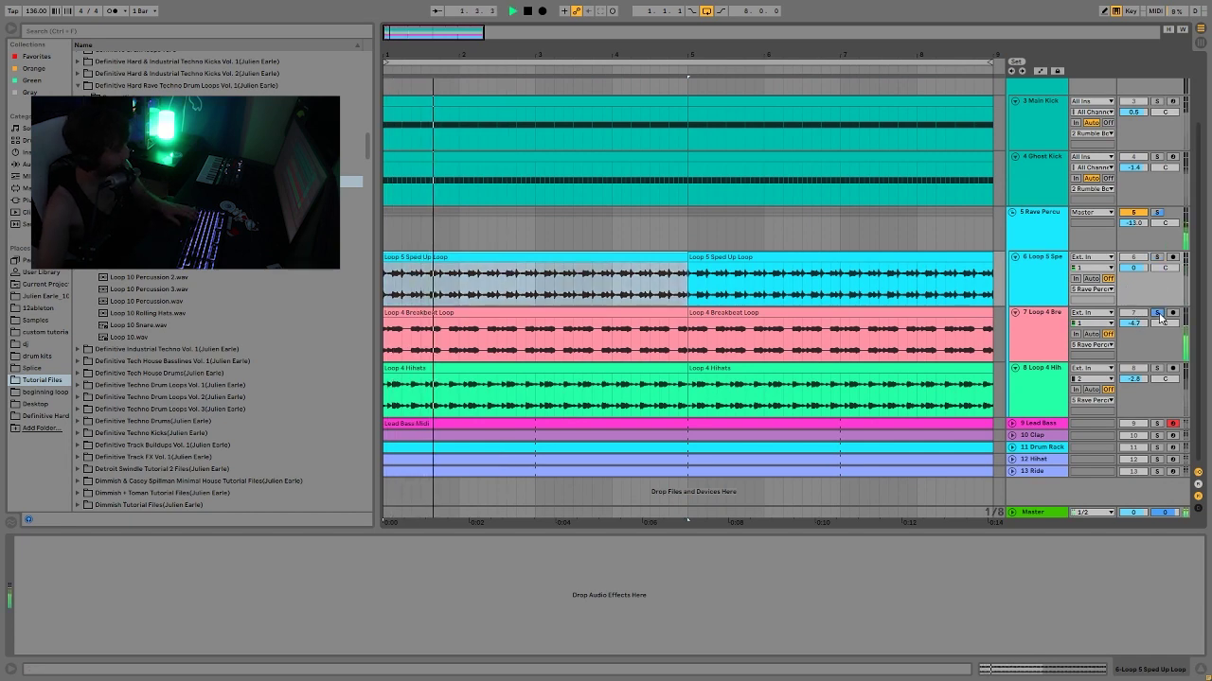
left_click(1156, 257)
left_click(522, 312)
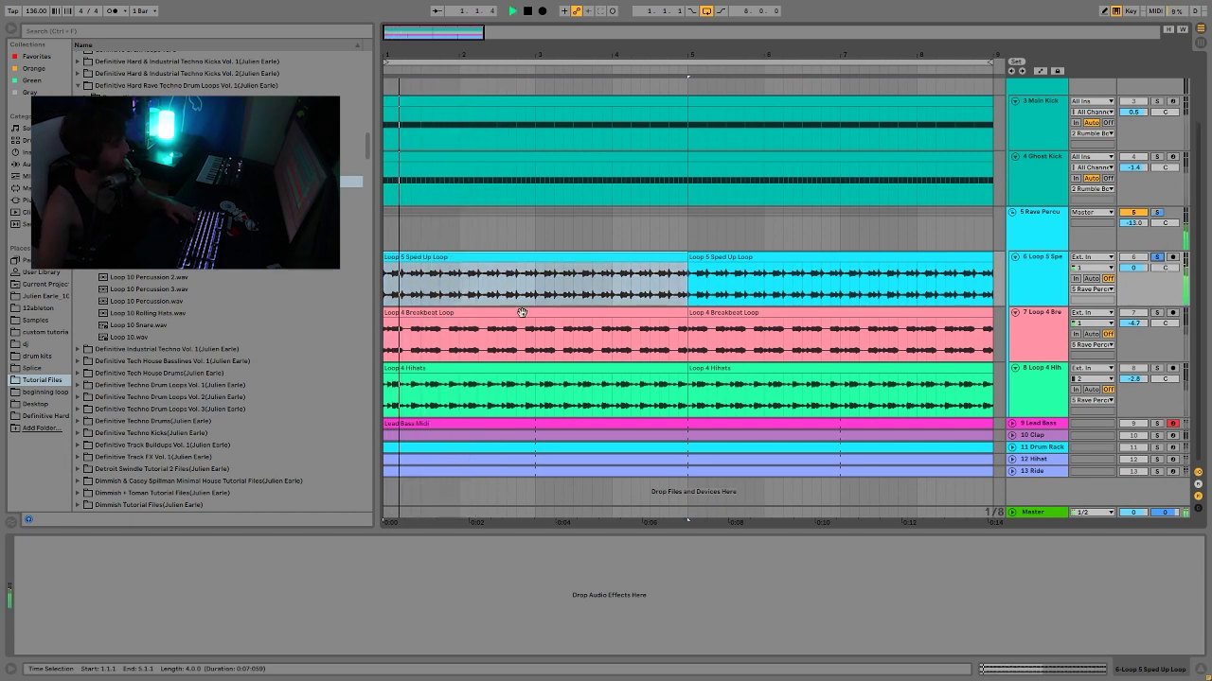
key("space")
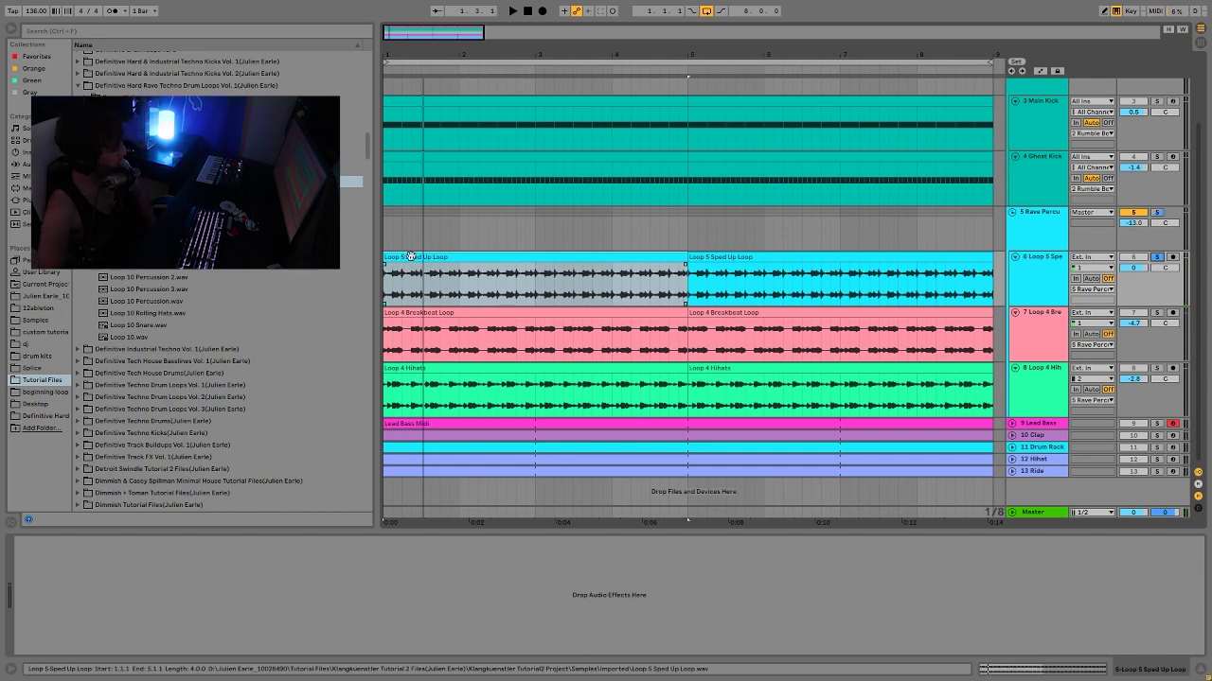
- Replay the soloed Loop 5 Sped Up track in two short passes from the start
key("space")
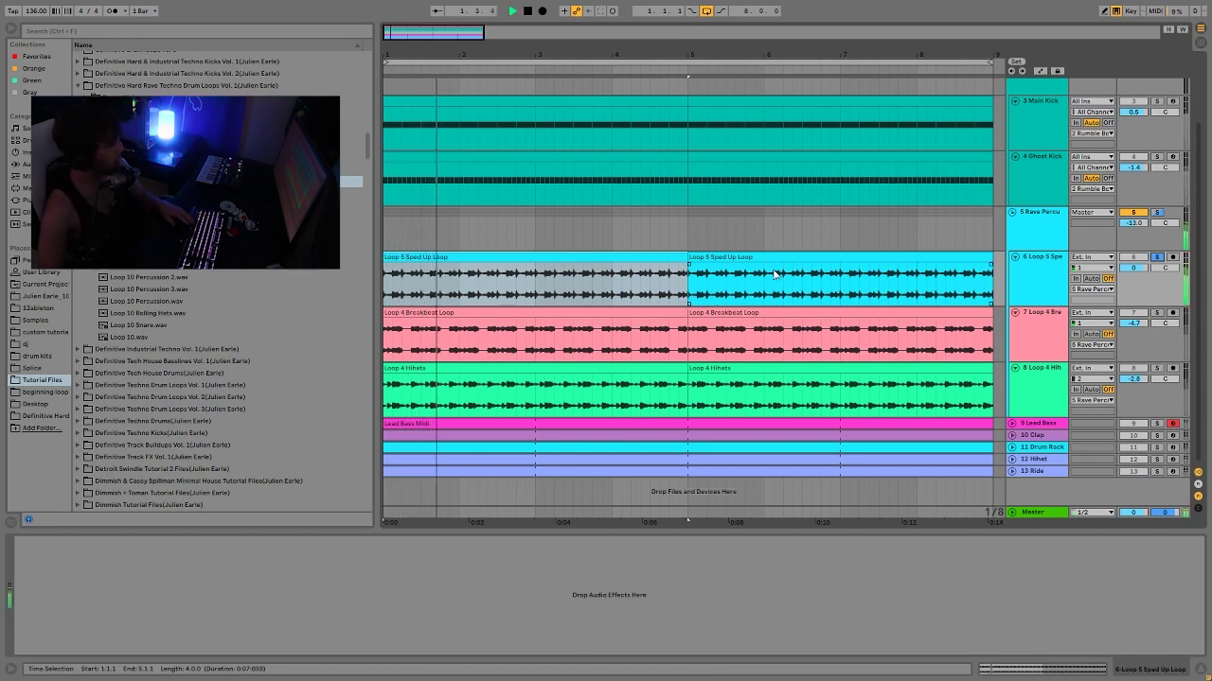
key("space")
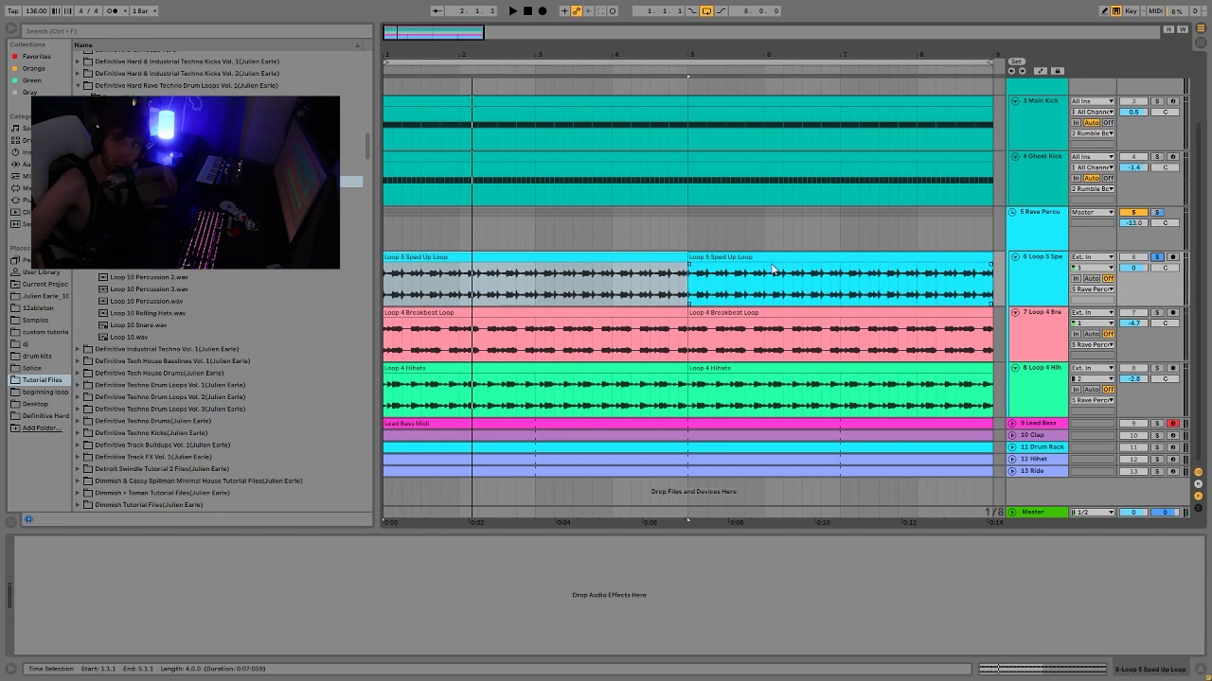
key("space")
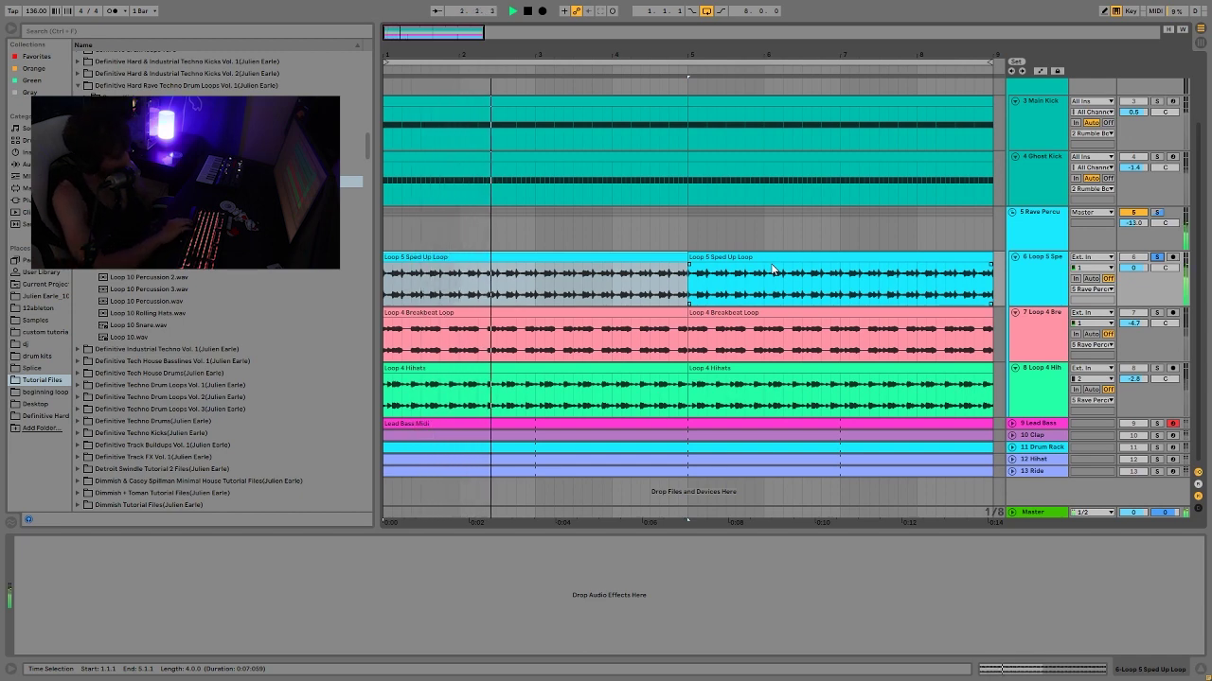
key("space")
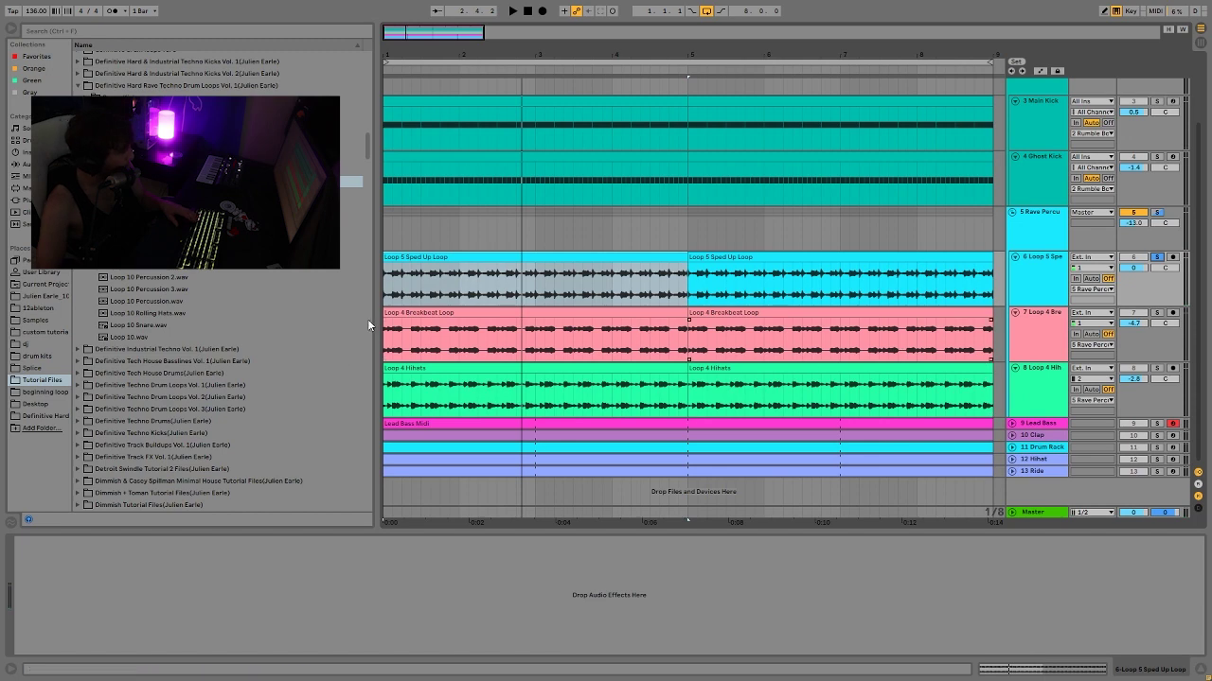
- Collapse the Loop 10 folder, unfold another loop folder in the pack, and preview its samples one after another
key("Left")
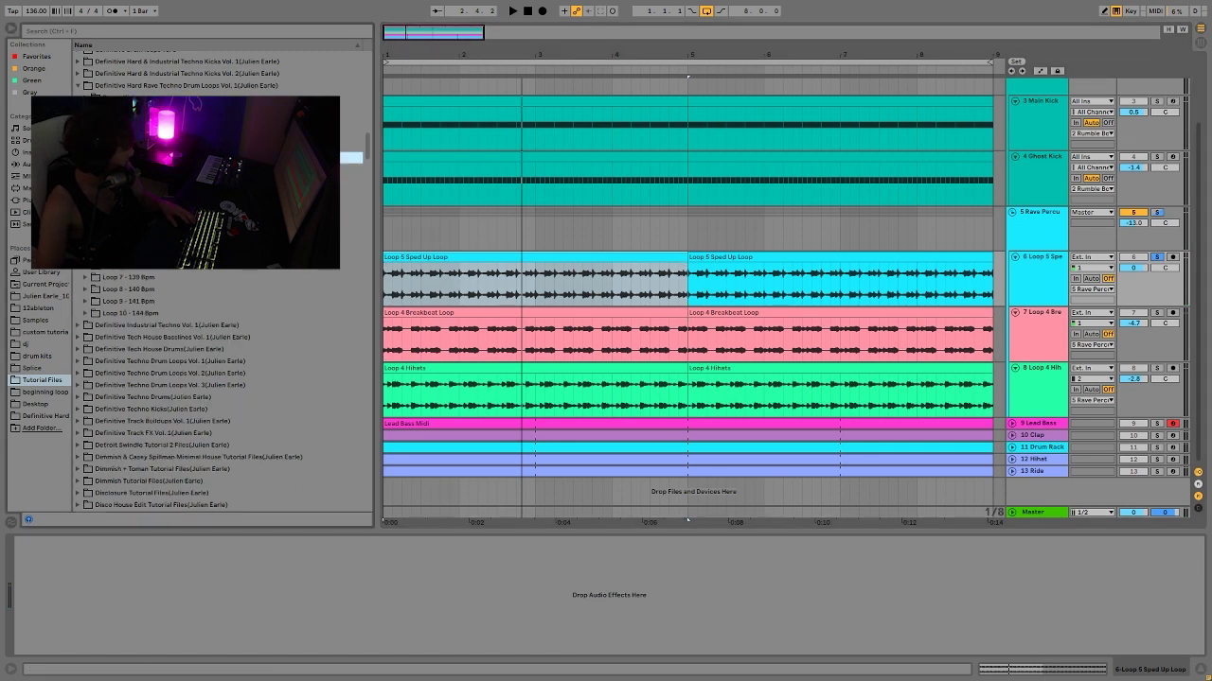
key("Down")
key("Down")
key("Down")
key("Down")
key("Down")
key("Down")
key("Down")
key("Down")
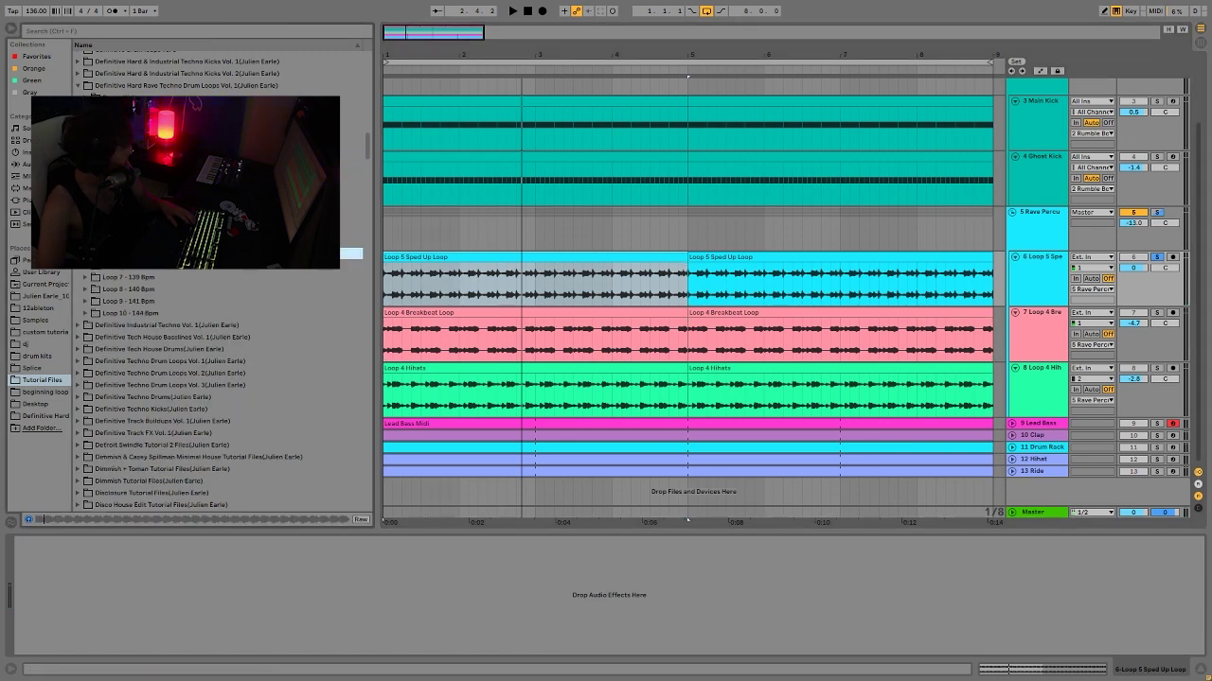
- Go back and forth through the same loop folder's samples to compare the individual layers
key("Up")
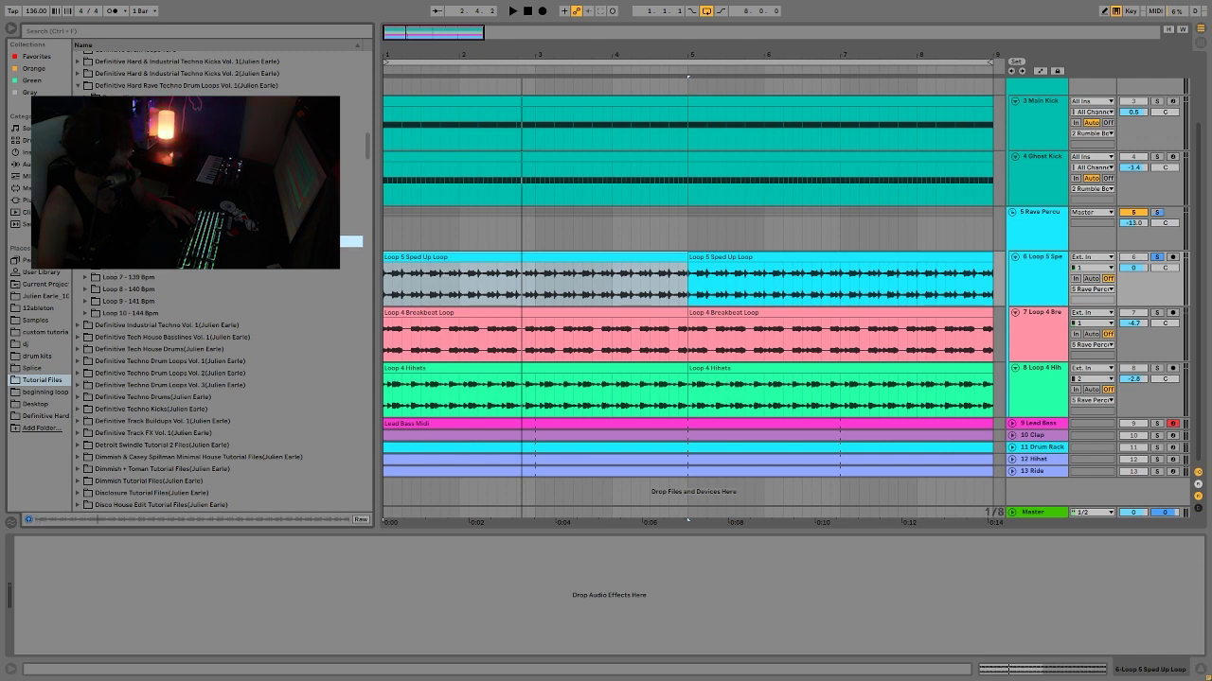
key("Up")
key("Up")
key("Up")
key("Up")
key("Up")
key("Up")
key("Up")
key("Up")
key("Down")
key("Down")
key("Down")
key("Down")
key("Down")
key("Down")
key("Down")
key("Down")
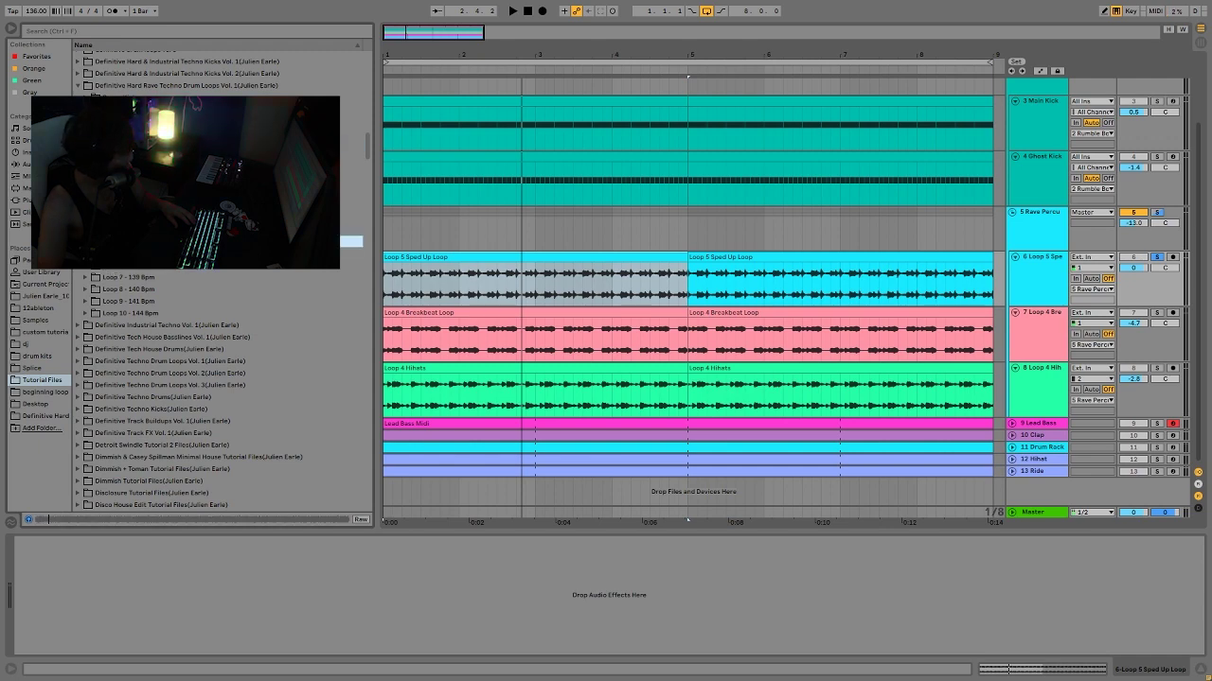
key("Up")
key("Up")
key("Up")
key("Up")
key("Up")
key("Up")
key("Up")
key("Down")
key("Down")
key("Down")
key("Down")
key("Down")
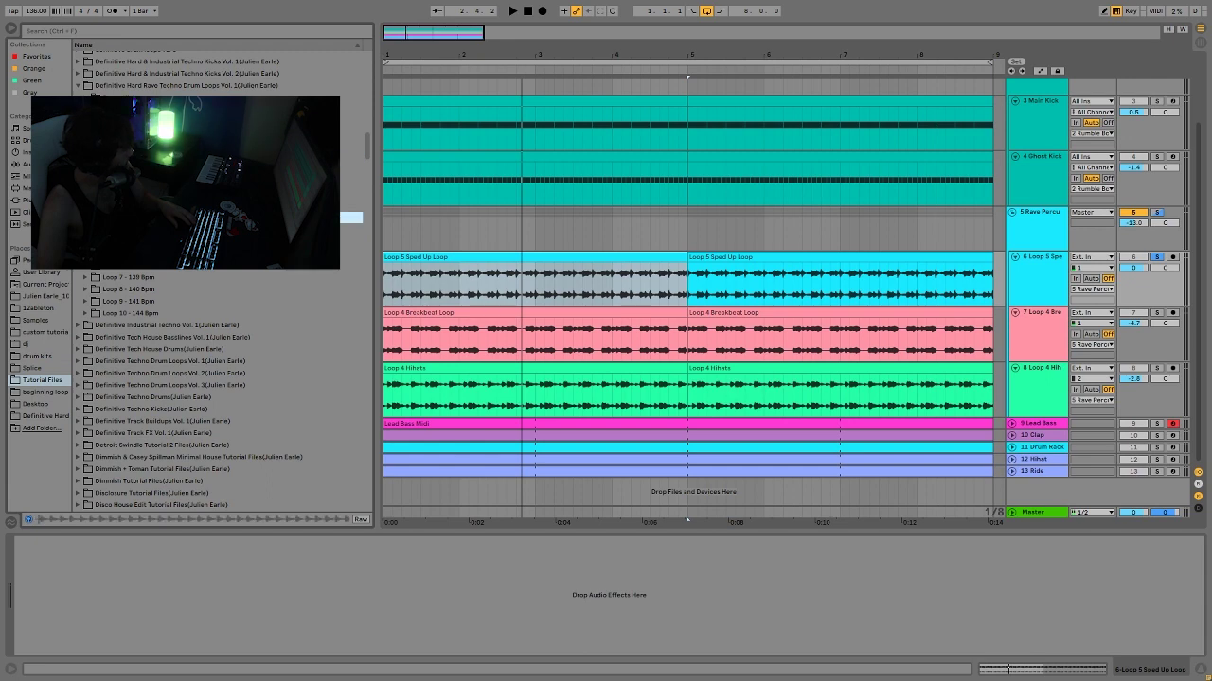
key("Up")
key("Up")
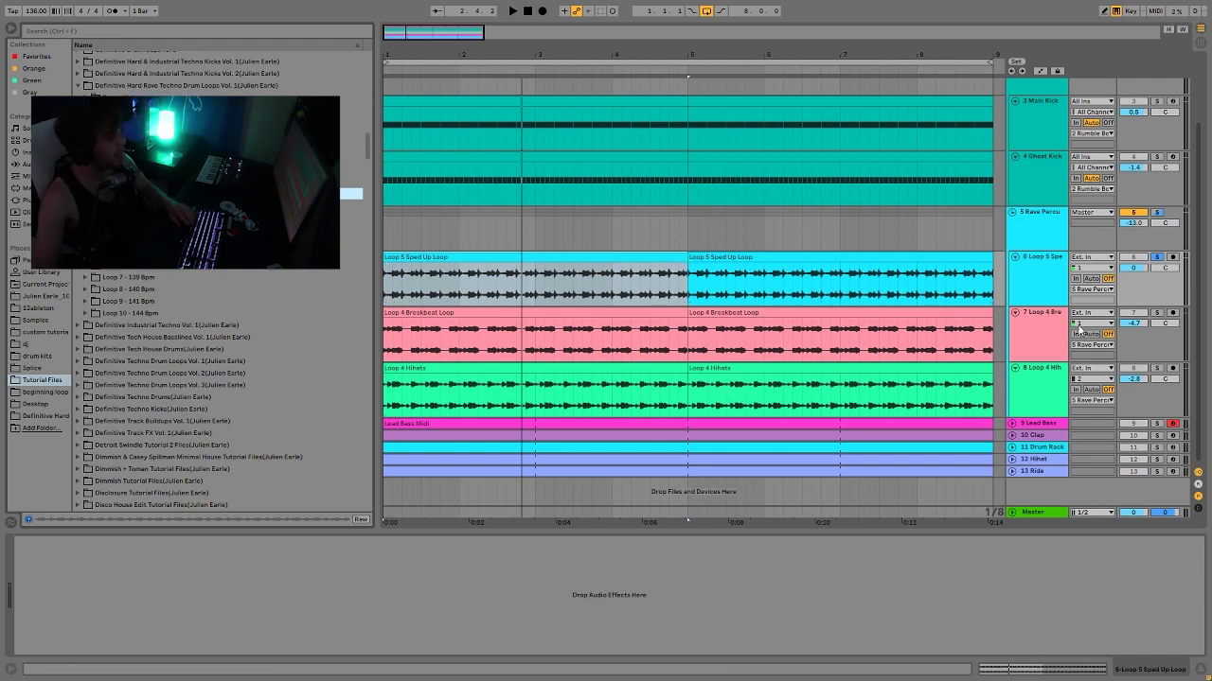
- Play Loop 5 Sped Up soloed, audition Loop 4 Breakbeat on its own, and stop playback
key("space")
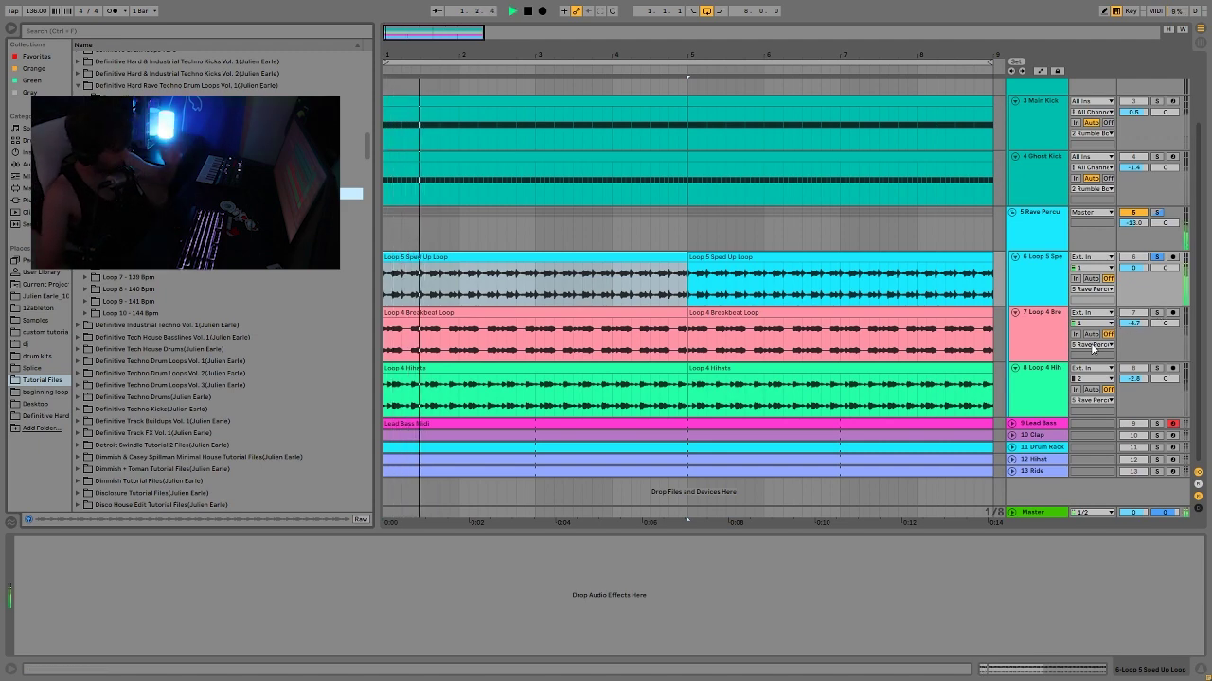
key("space")
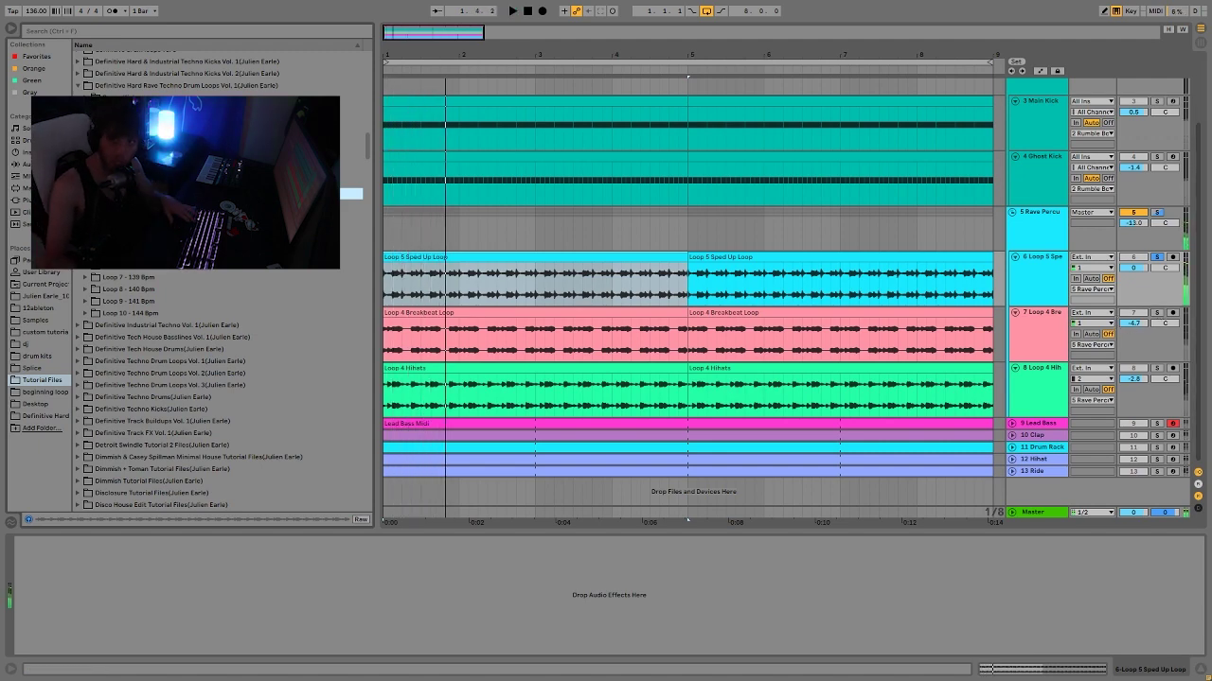
left_click(1156, 313)
key("space")
left_click(1022, 330)
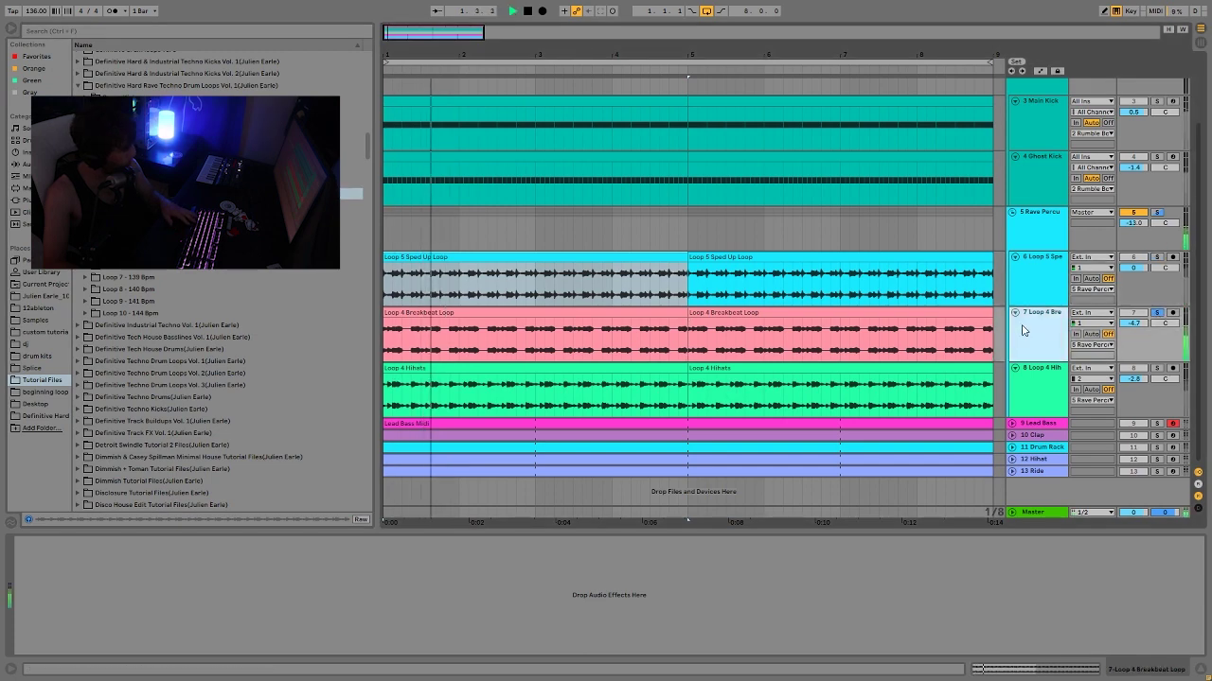
key("space")
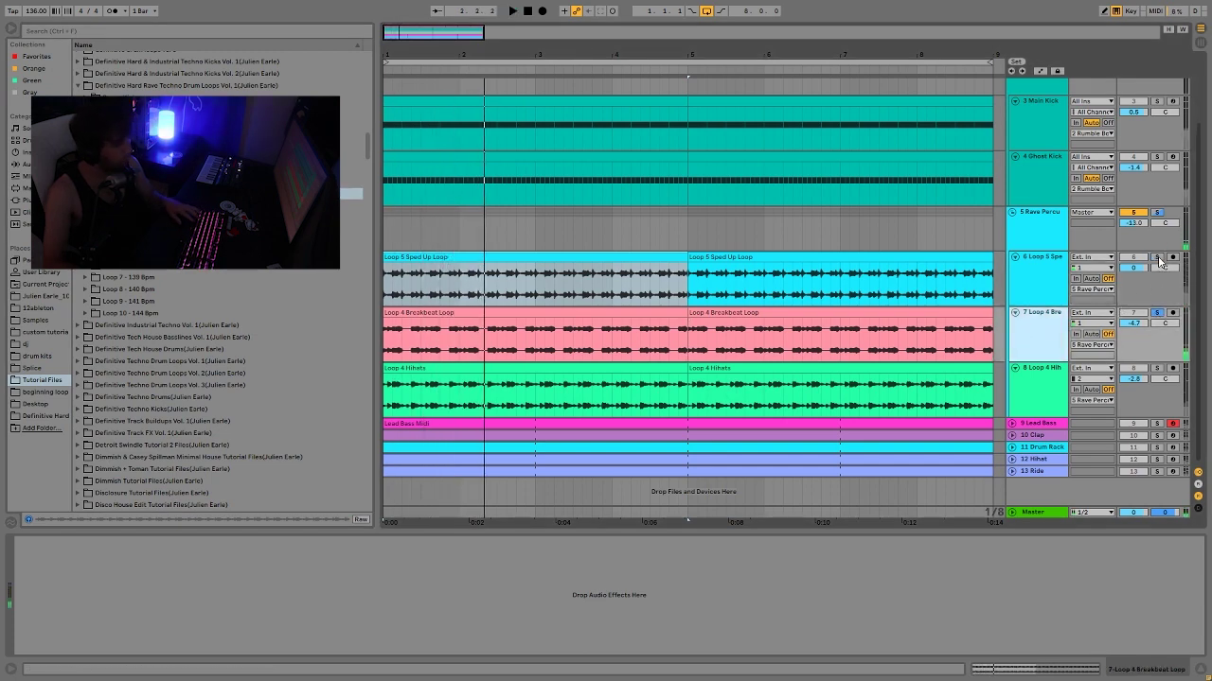
- Solo Loop 5 Sped Up together with Loop 4 Breakbeat, play both, and mark the breakbeat passage from 2.4.3 to 3.2.1
left_click(1159, 262)
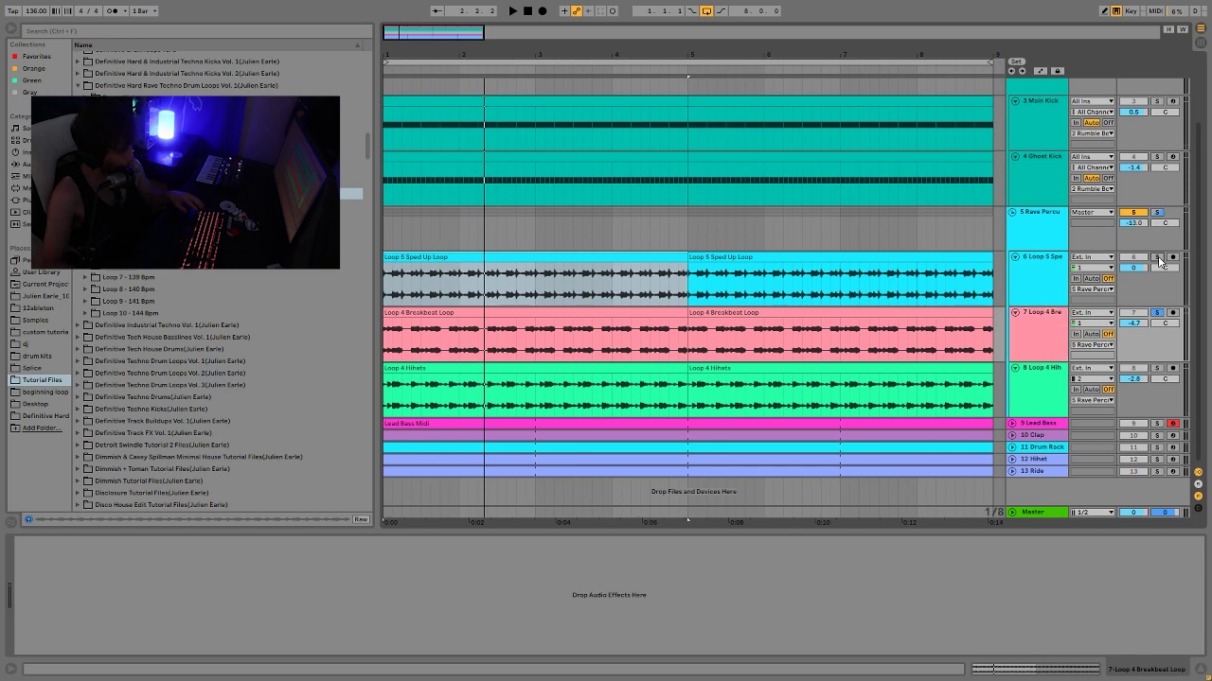
left_click(1157, 258, "ctrl")
key("space")
left_click(1035, 354)
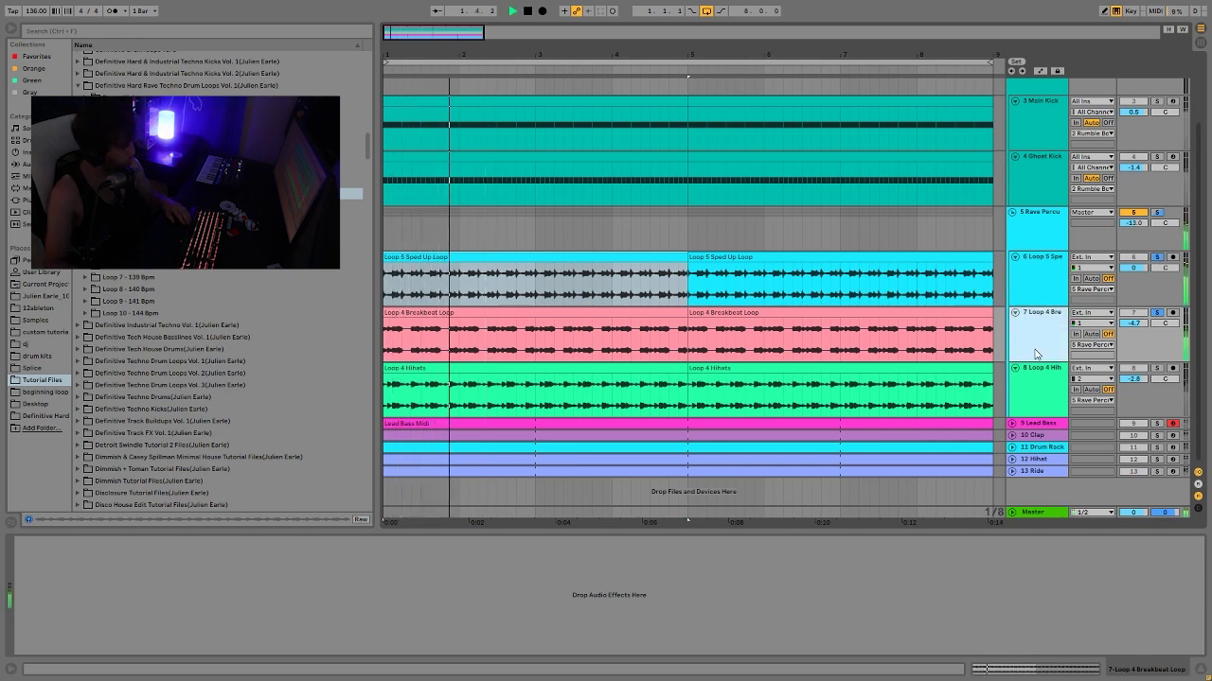
left_click(489, 332)
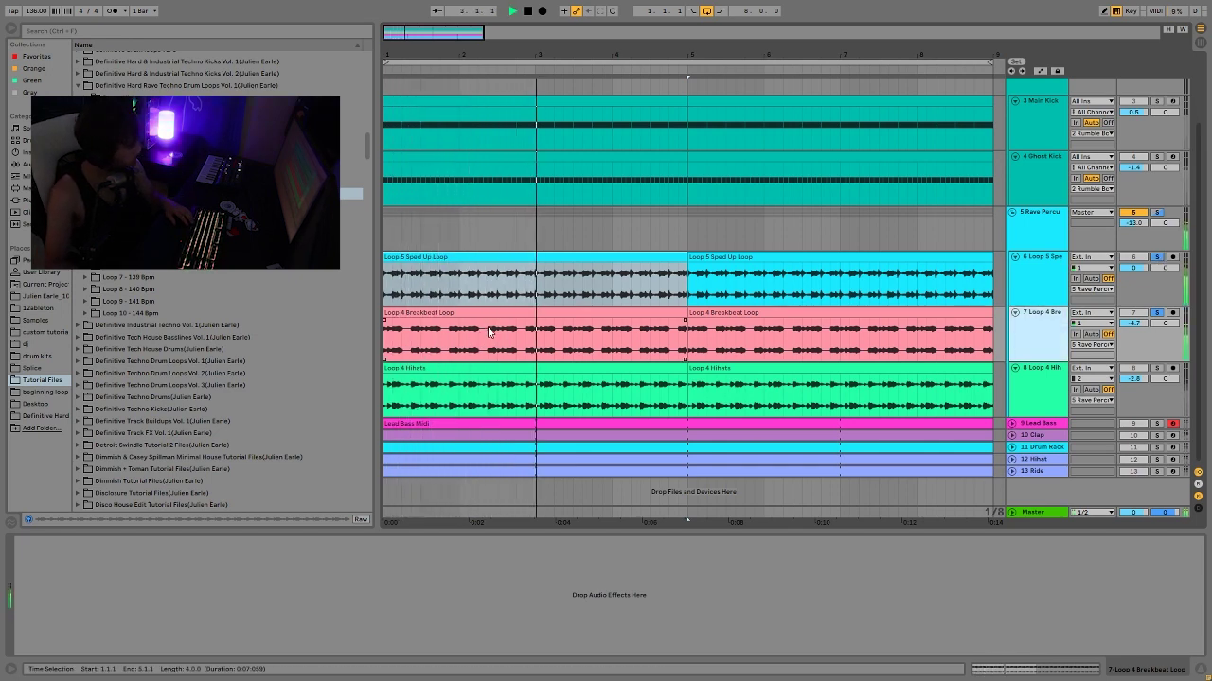
key("space")
left_click_drag(525, 328, 554, 327)
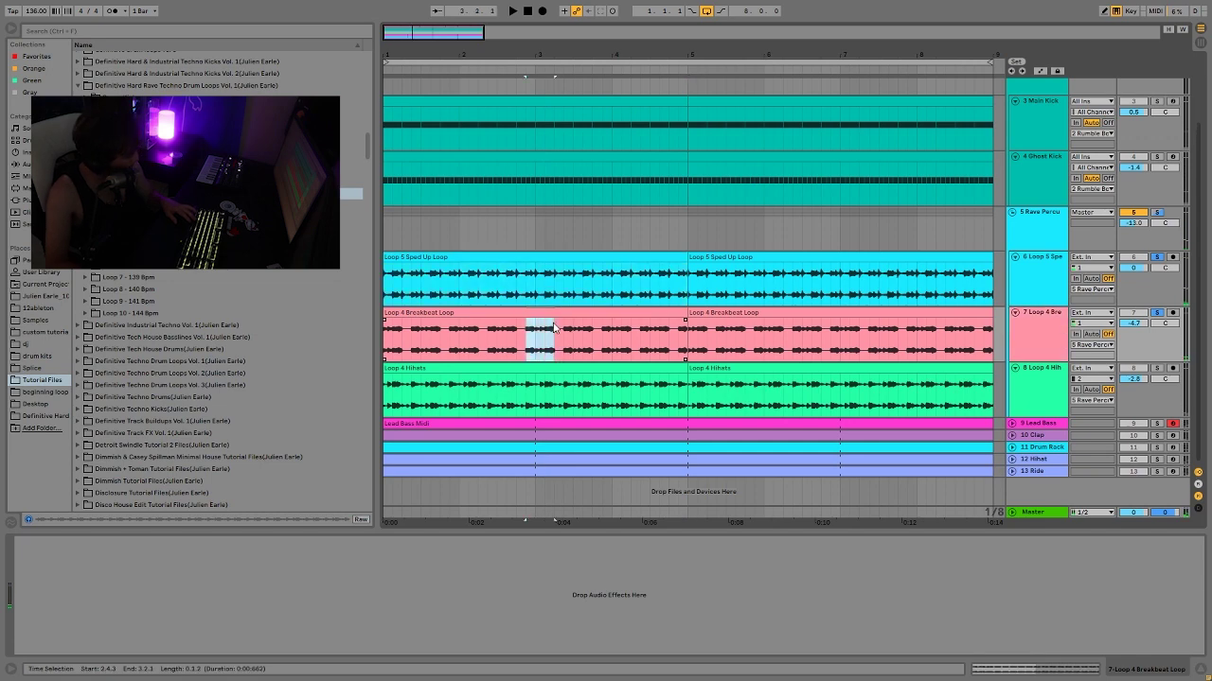
- Solo Loop 4 Hihats along with both other loops, play all three, and show the Rave Percussion group's Drum Buss
left_click(1156, 368)
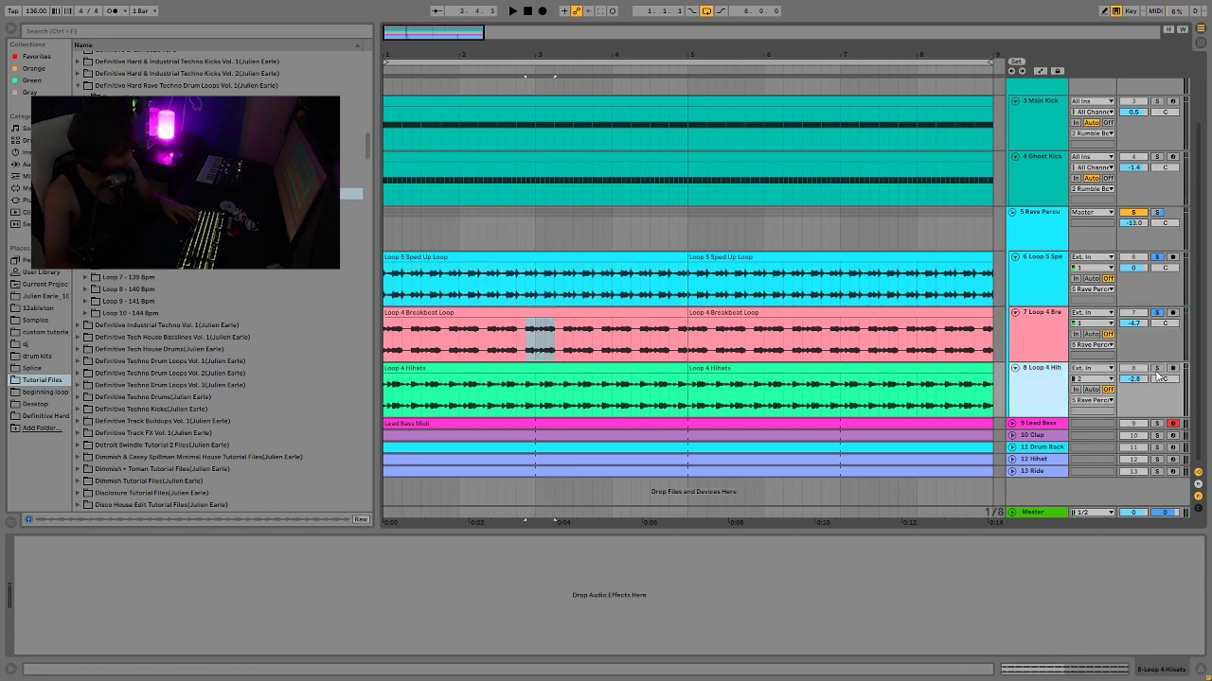
key("space")
left_click(1155, 313, "ctrl")
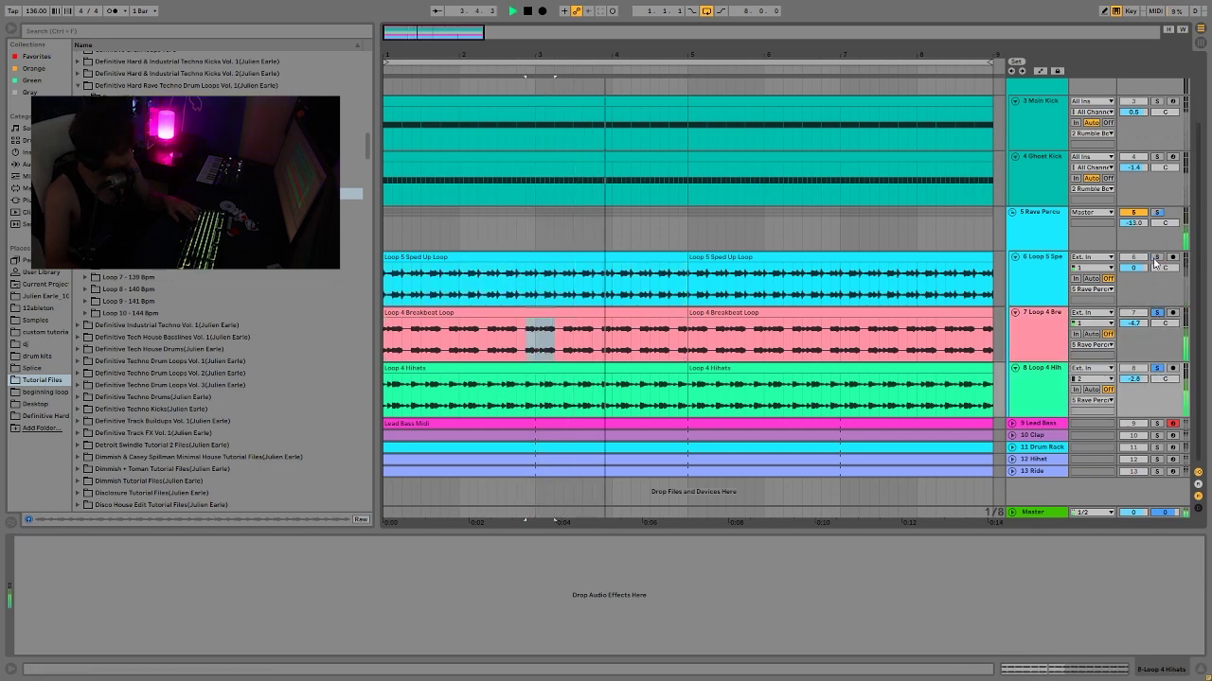
left_click(1155, 257, "ctrl")
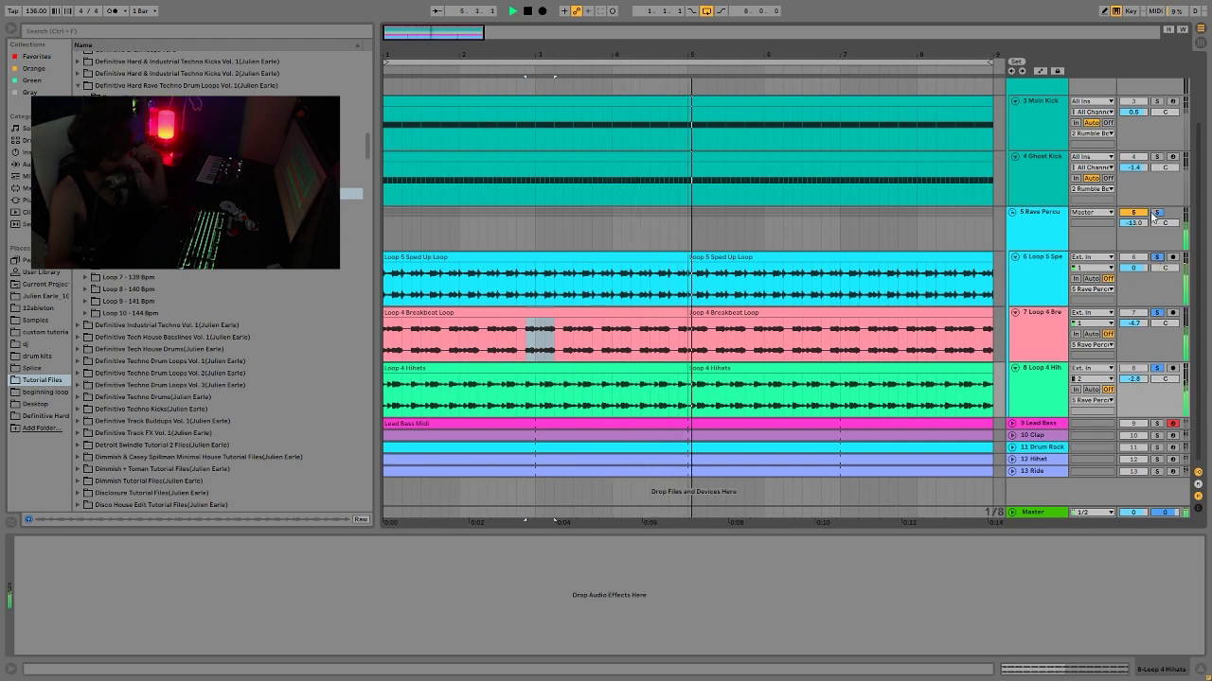
left_click(1045, 230)
key("space")
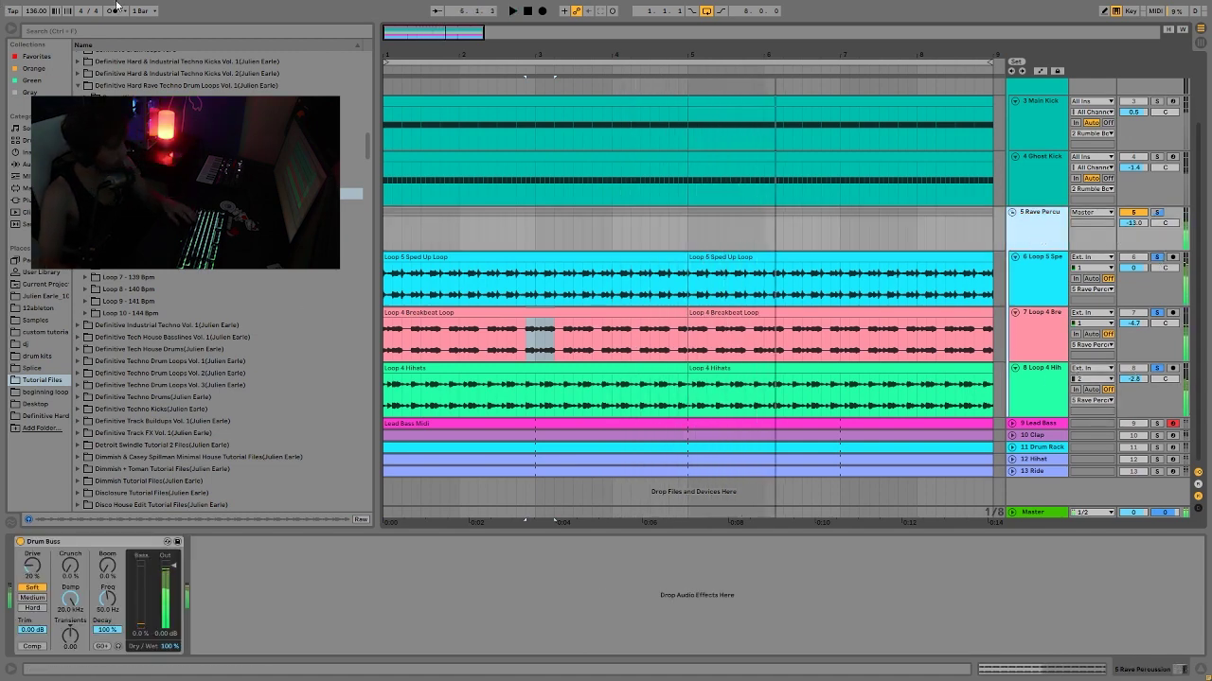
- Play the Rumble group soloed together with the Rave Percussion group from bar 1
left_click(384, 236)
scroll(383, 235, "up", 3)
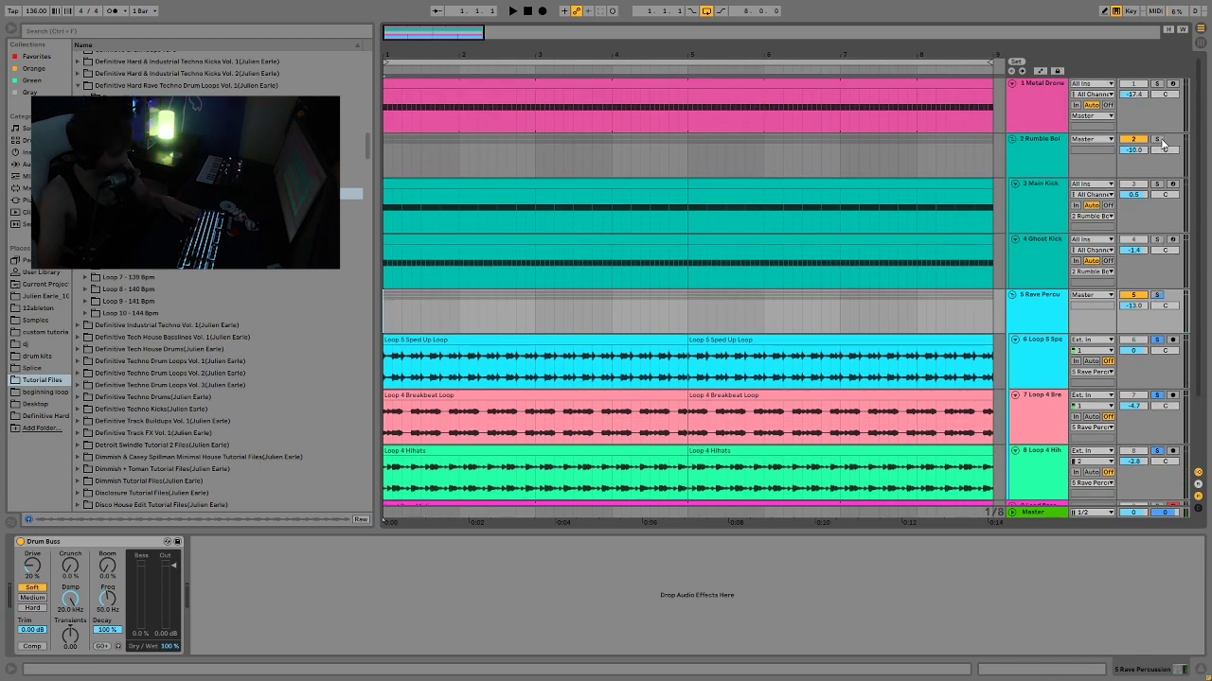
key("space")
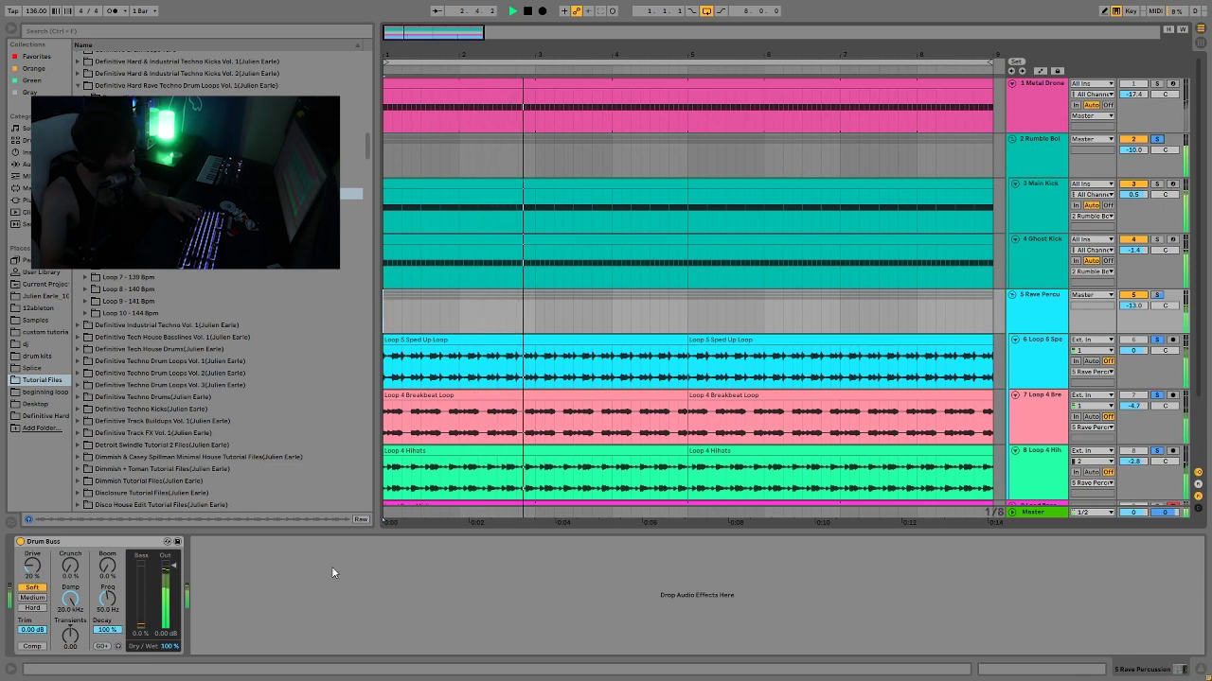
- Add the Clap and Hihat tracks to the soloed loops during playback, remove them from solo, and stop
scroll(759, 253, "down", 3)
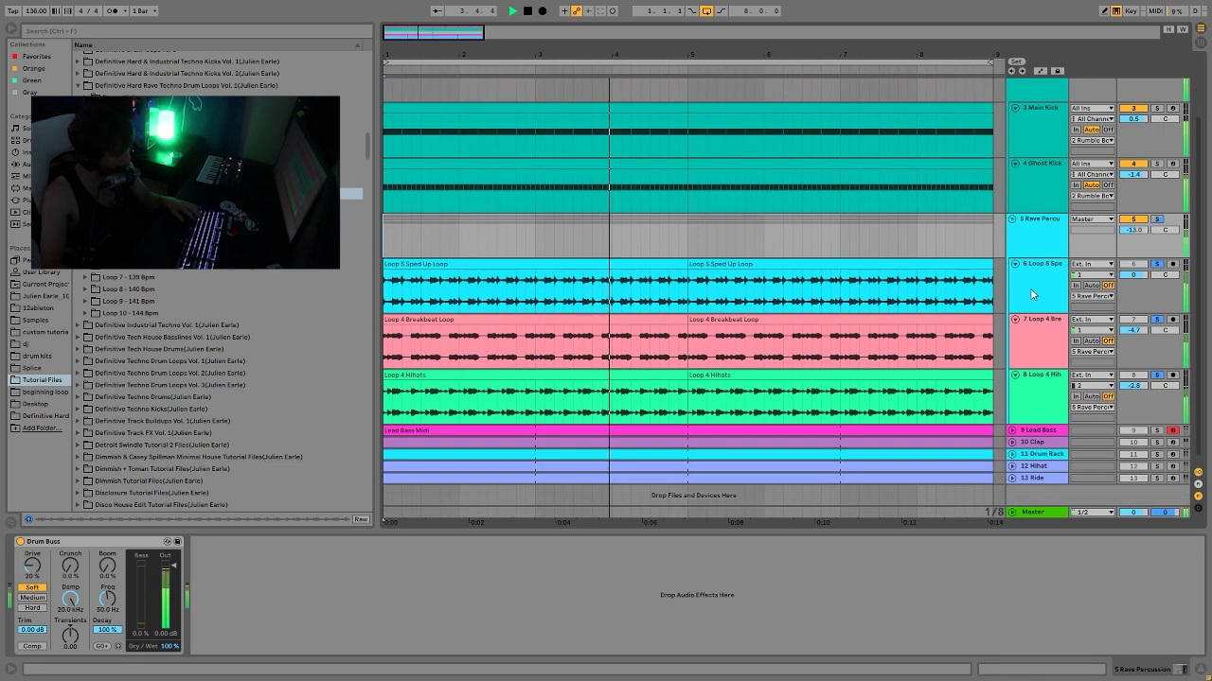
left_click(1156, 435)
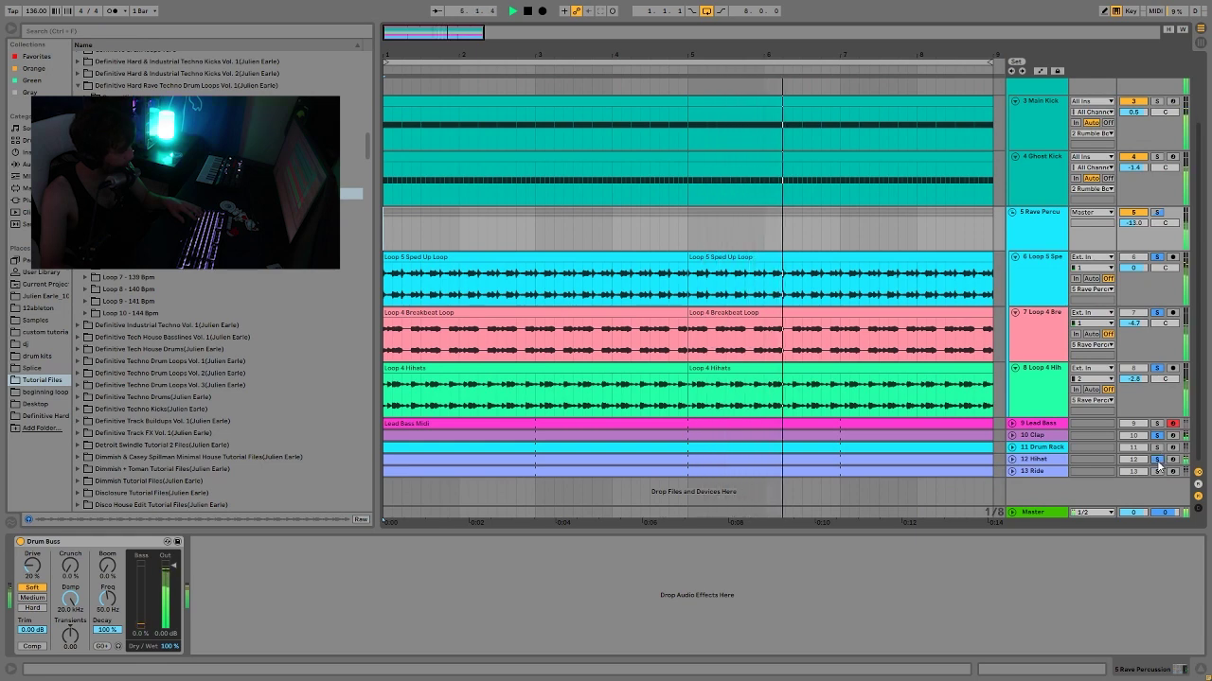
left_click(1156, 459)
key("space")
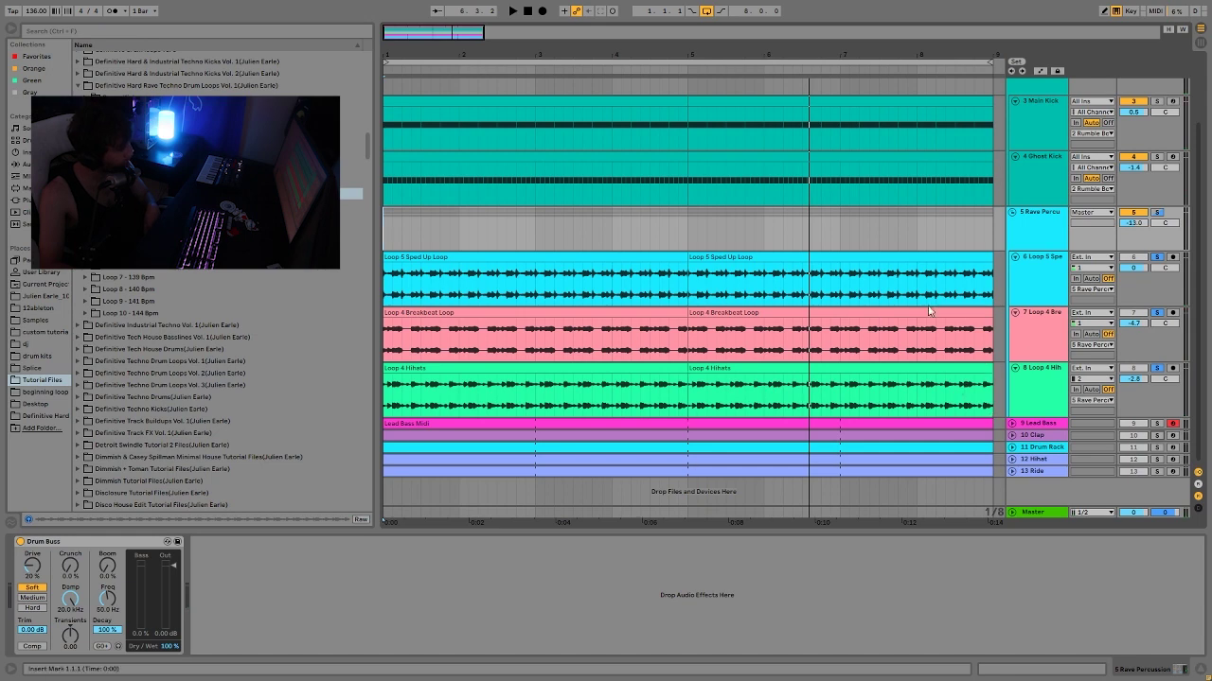
- Select the Rave Percussion group, solo it on its own, and play it briefly
left_click(1051, 225)
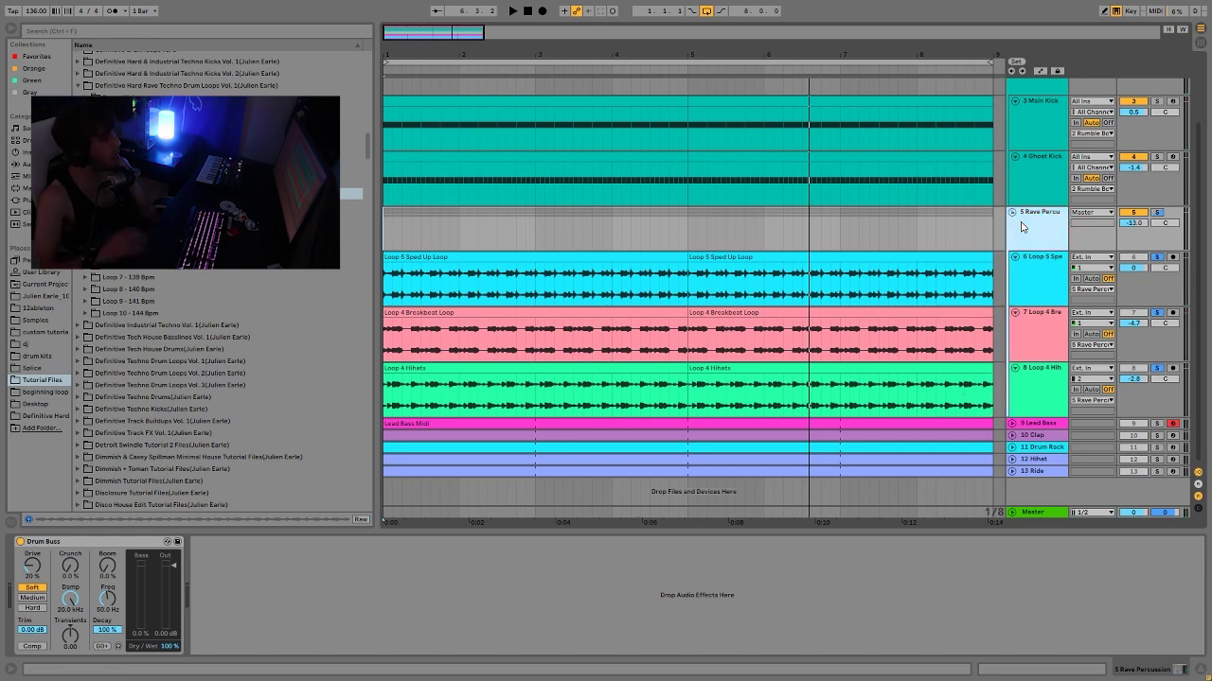
left_click(1155, 214)
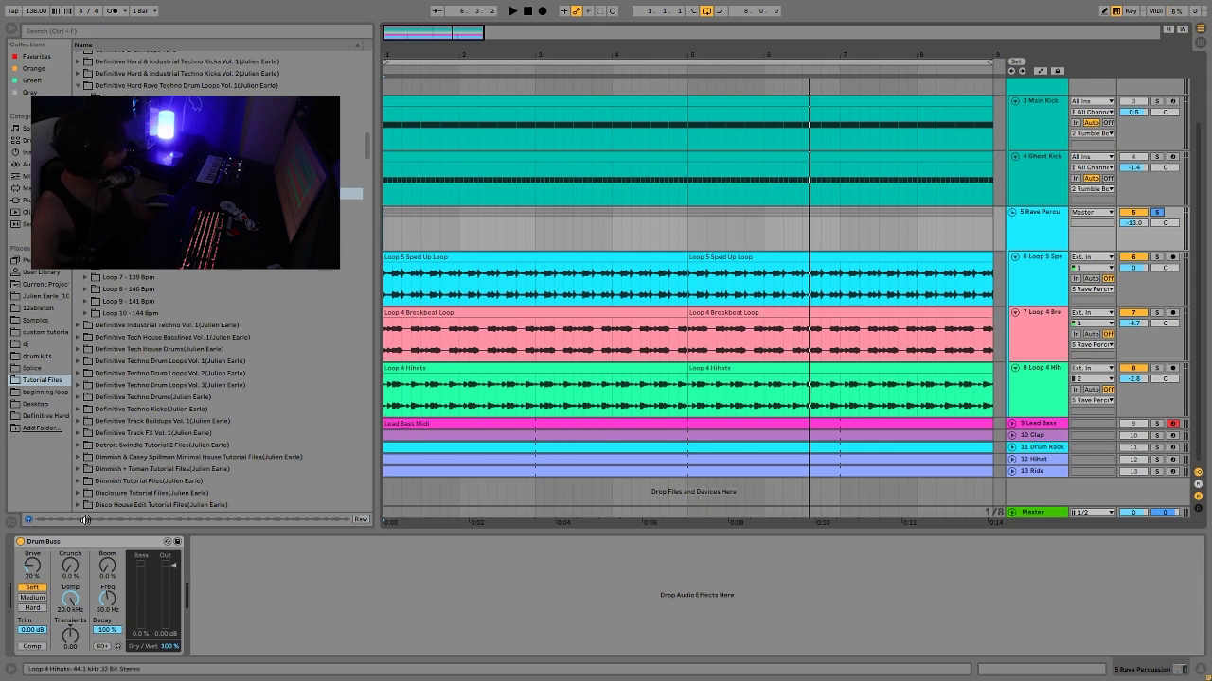
key("space")
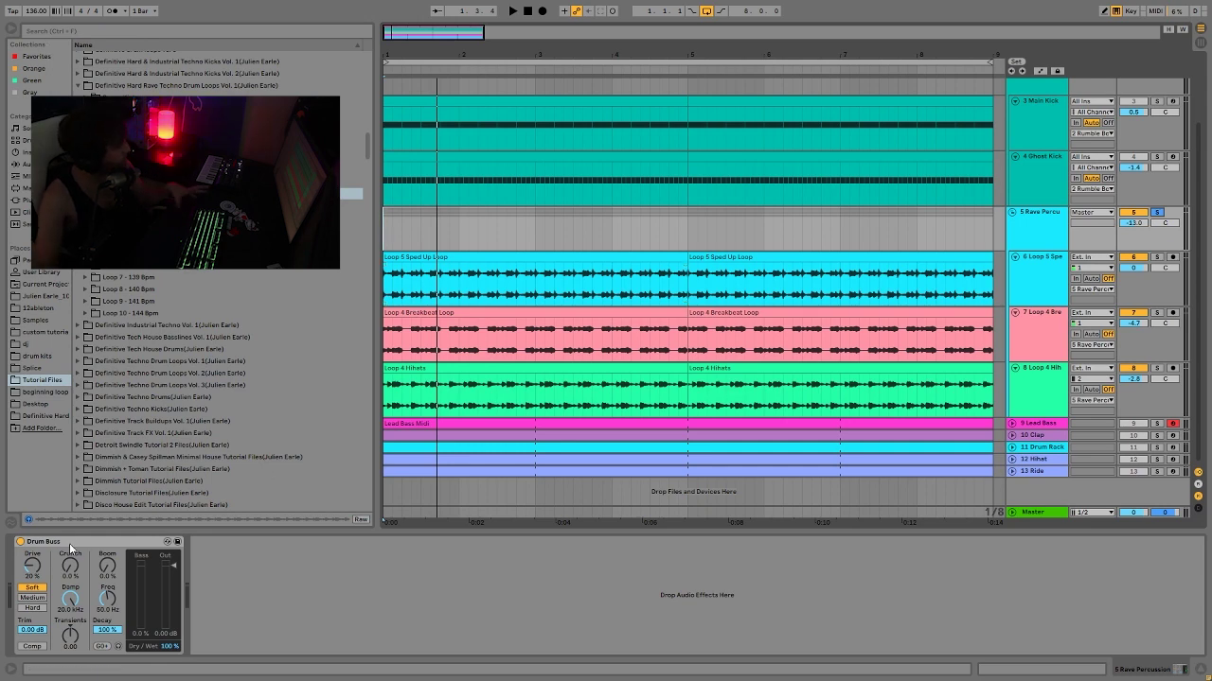
- Show the Current Project folder in the browser, and play another short passage of the soloed Rave Percussion group
left_click(32, 295)
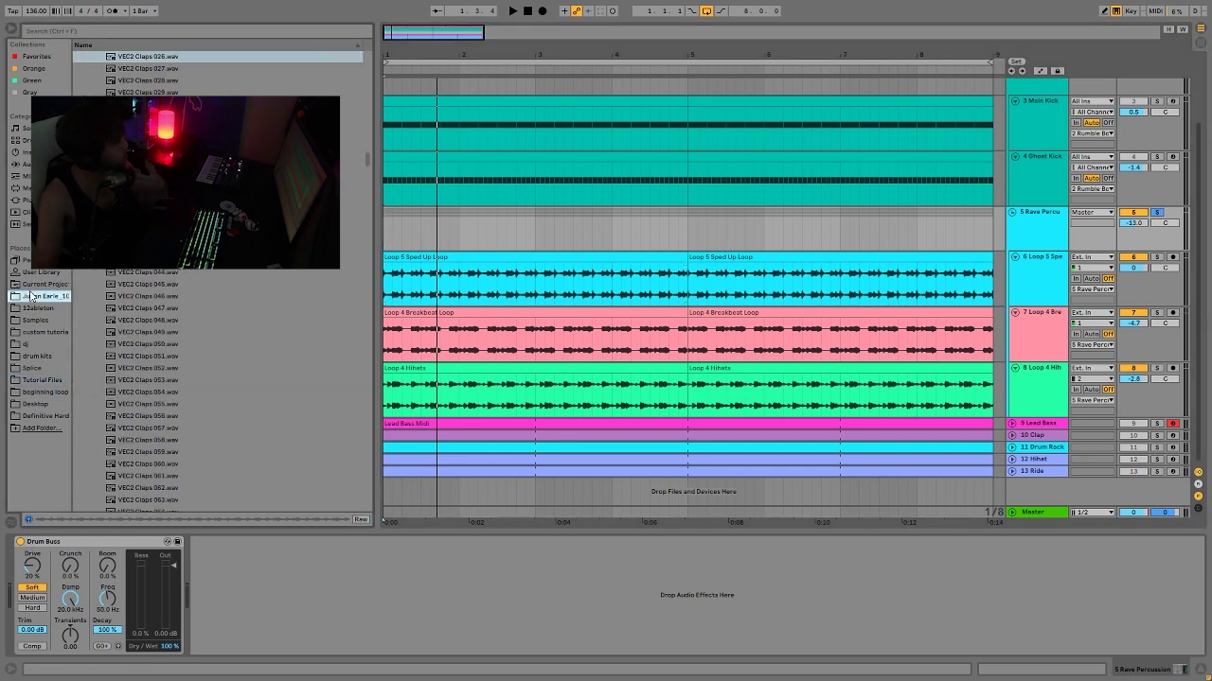
left_click(38, 284)
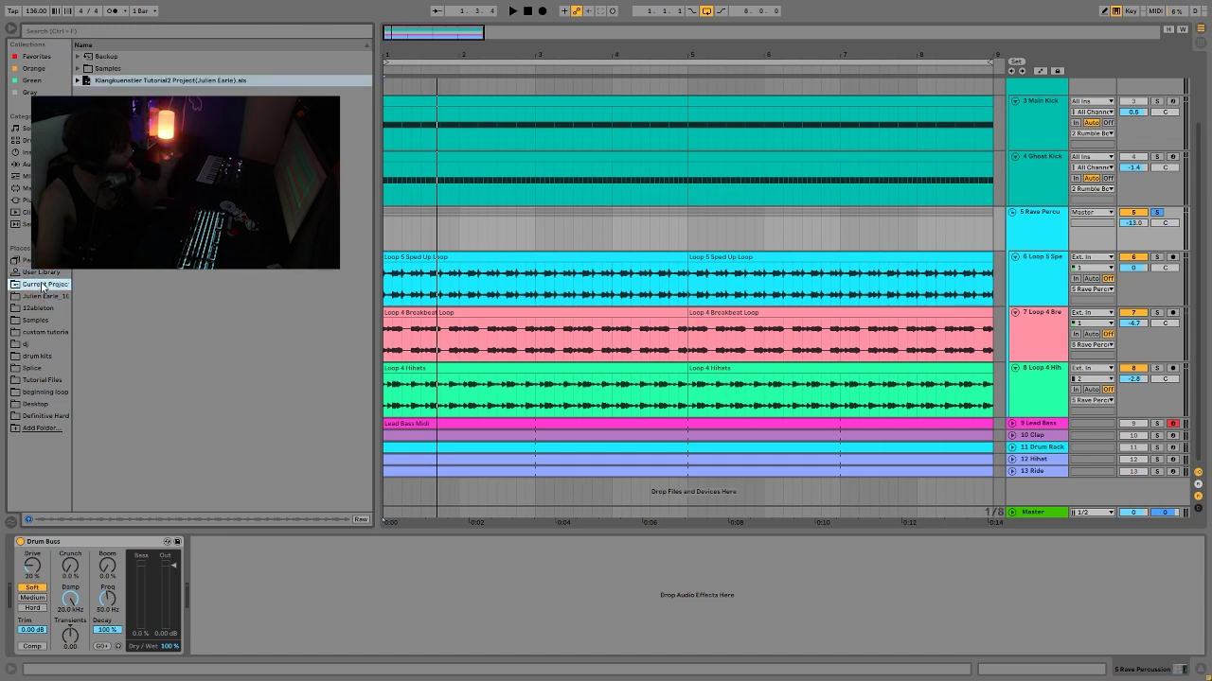
key("space")
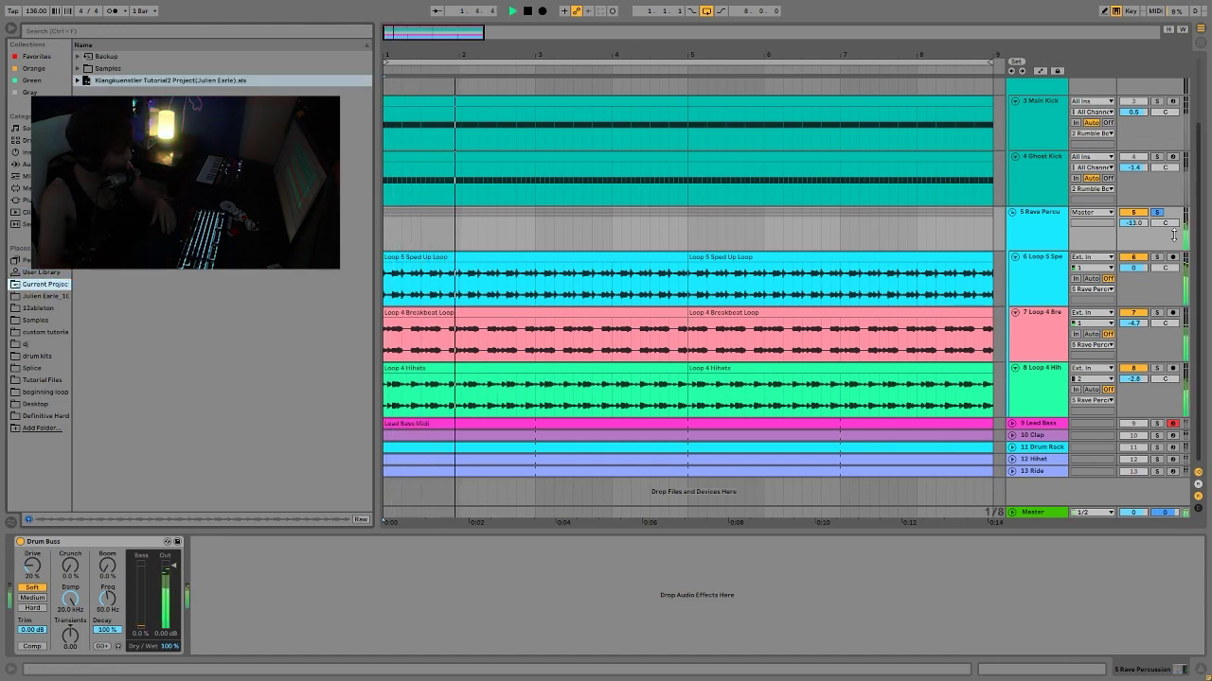
key("space")
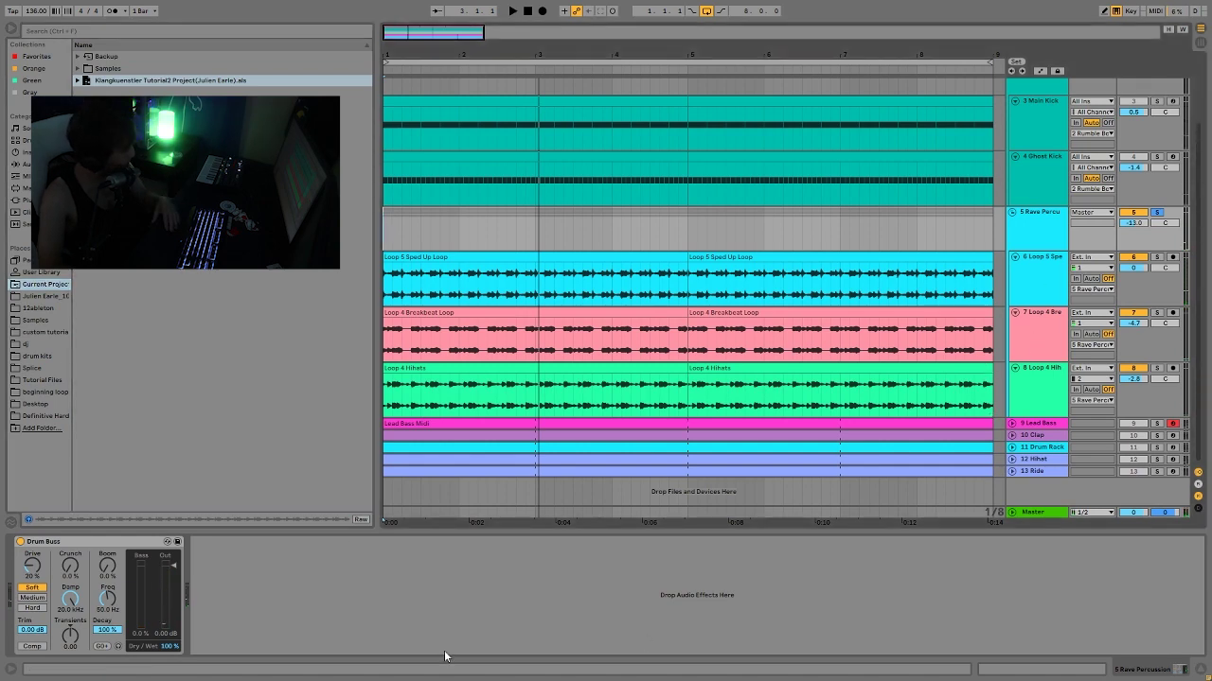
- Solo the Lead Bass track, unfold it to show its MIDI clip and devices, and play it from bar 1
left_click(1156, 423)
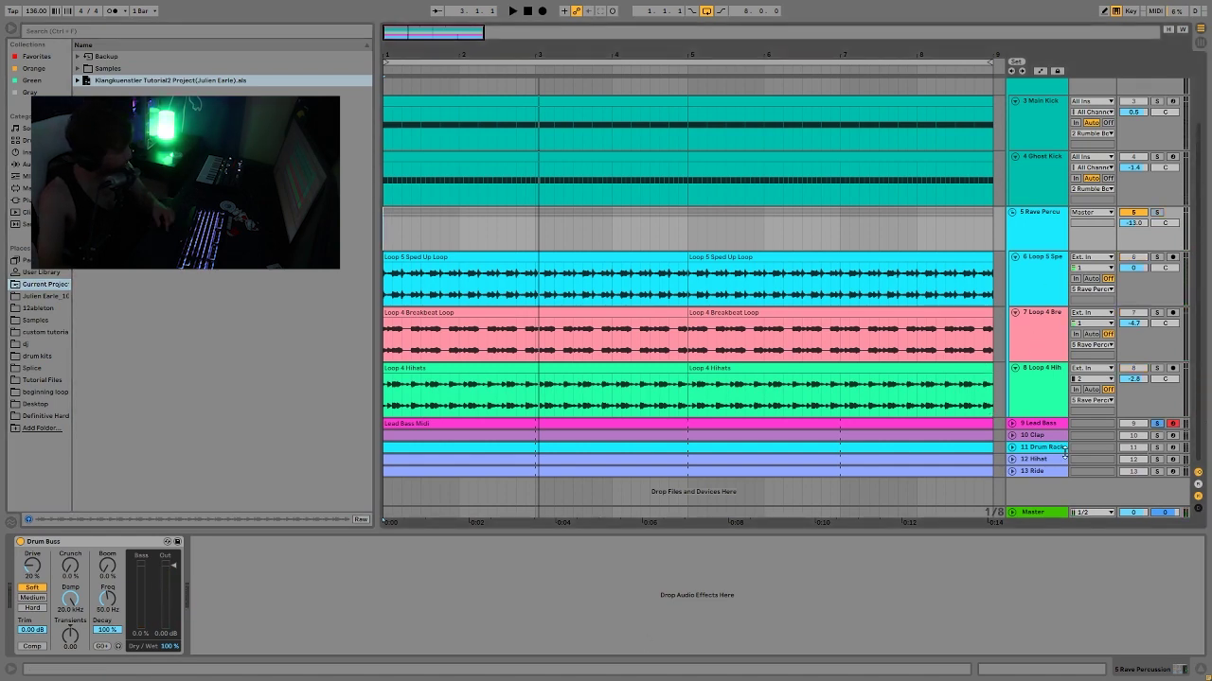
left_click(1010, 423)
left_click(950, 428)
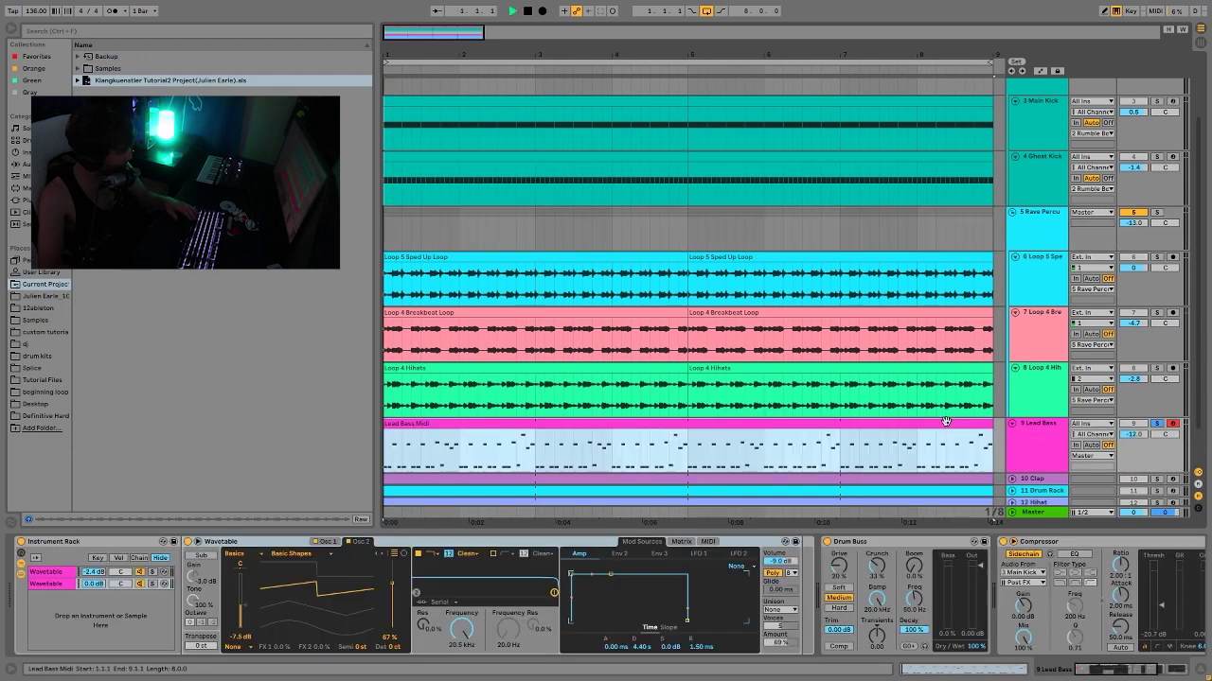
key("space")
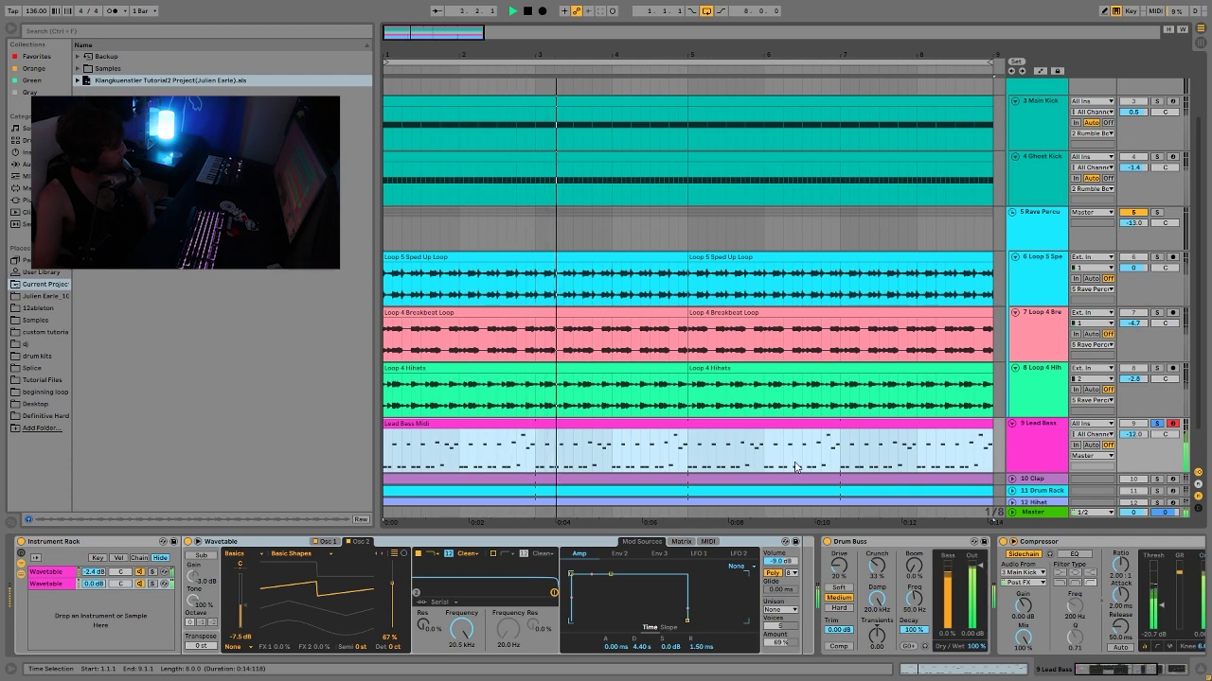
- Open the notes of the Lead Bass Midi clip and stop playback
scroll(748, 462, "down", 1)
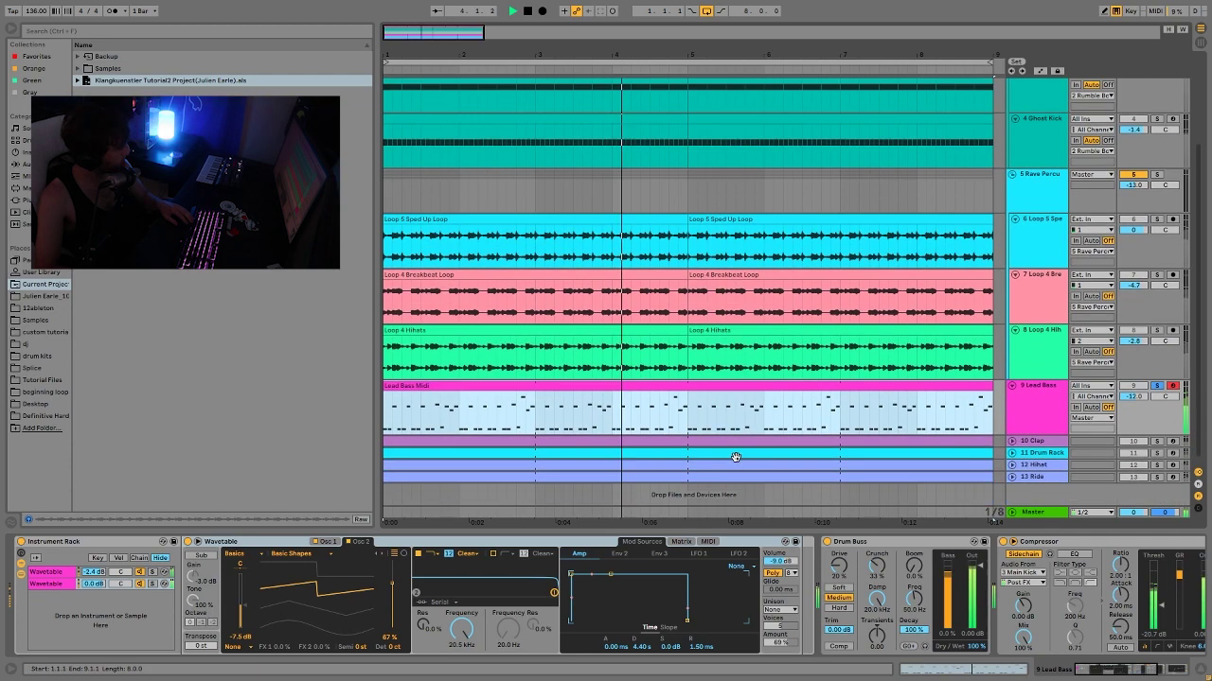
double_click(689, 388)
key("space")
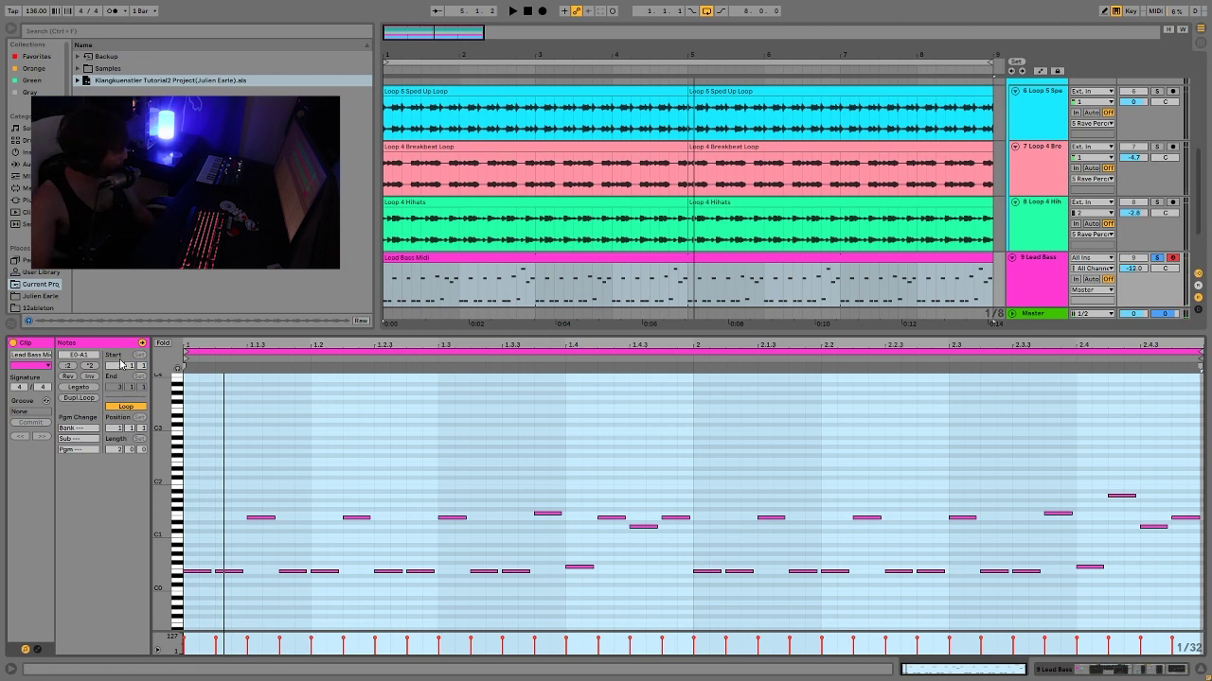
- Fold the note editor to the used pitches and go through the E0, E1, F0, F1, D1 and A1 notes by key
left_click(162, 343)
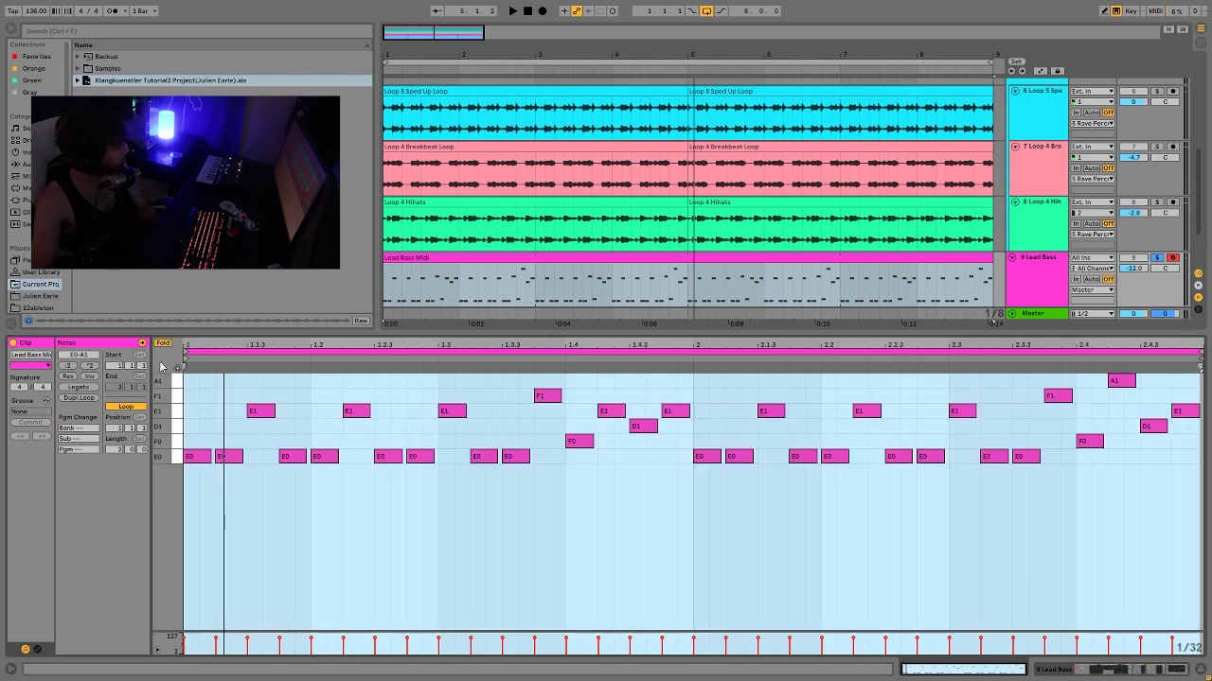
left_click(177, 457)
left_click(184, 412)
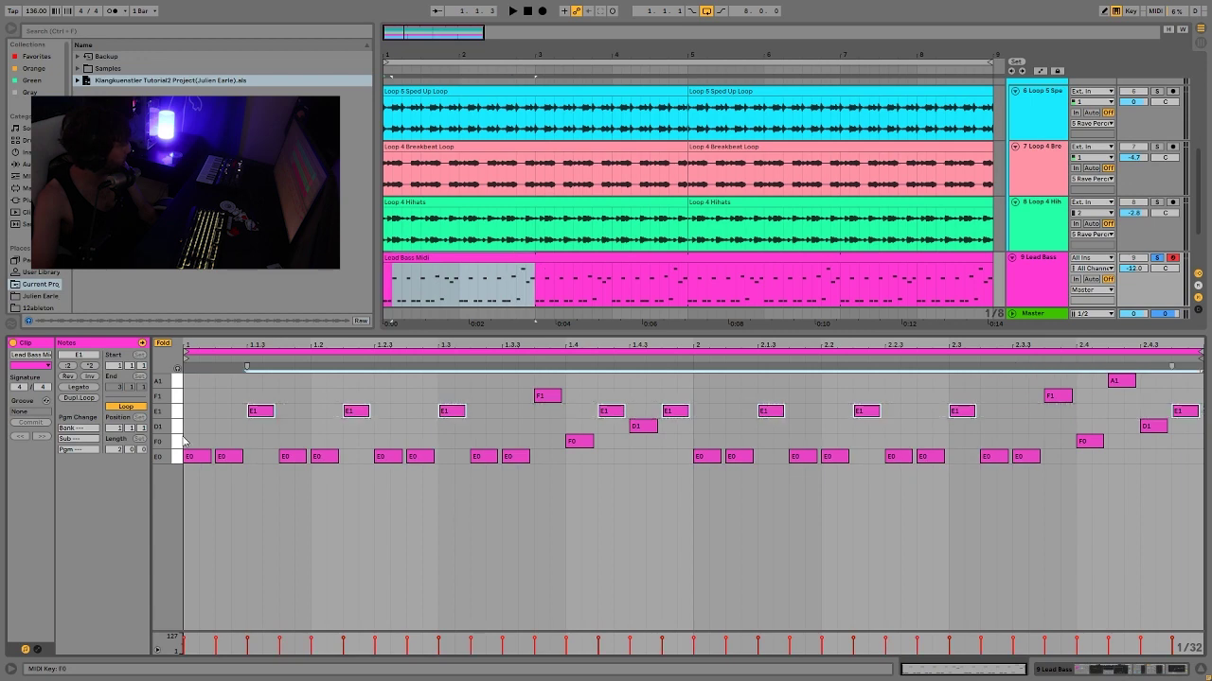
left_click(179, 442)
left_click(177, 397)
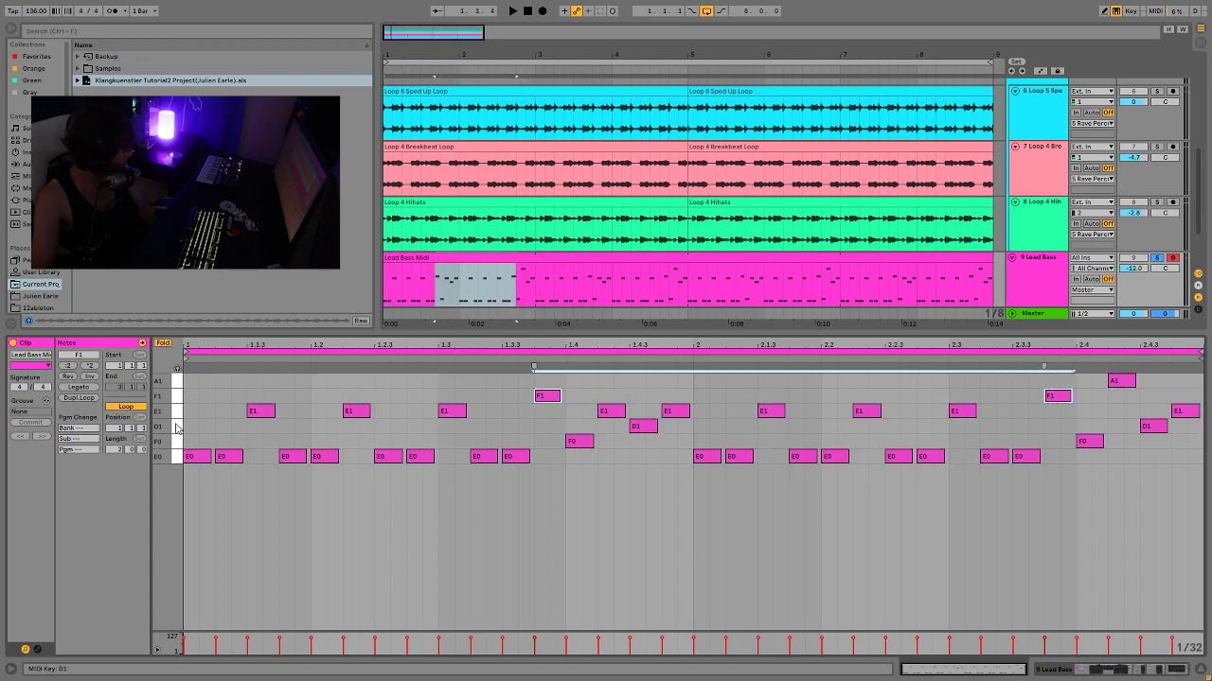
left_click(176, 428)
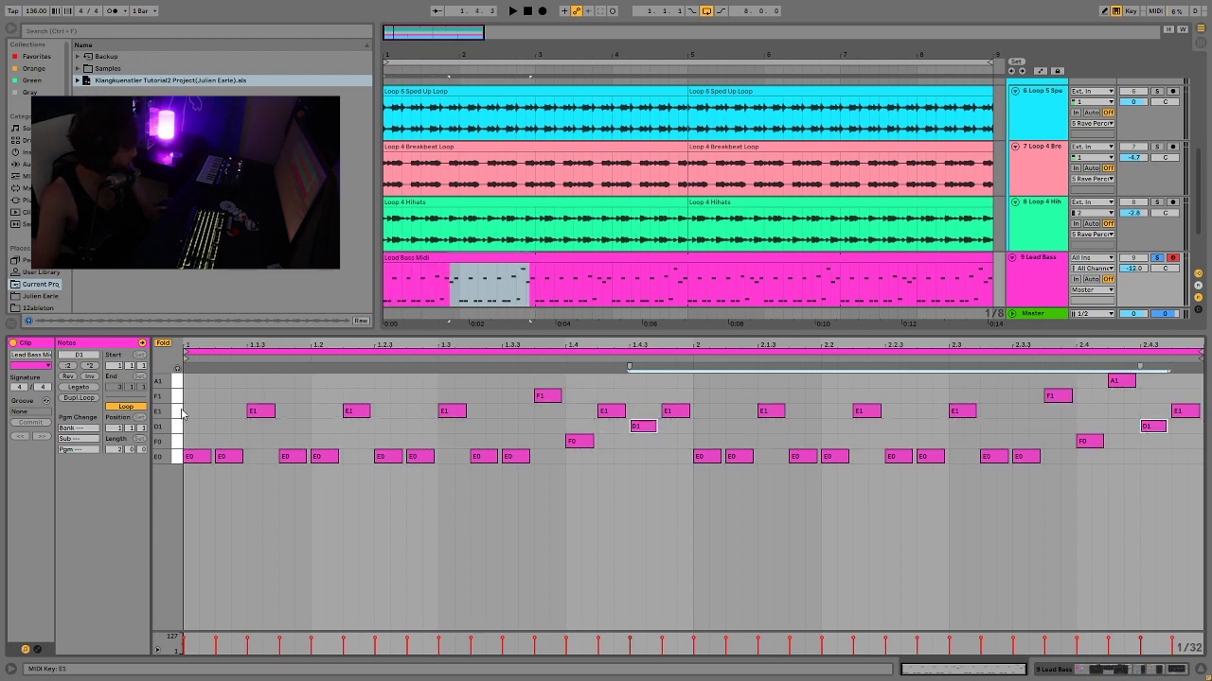
left_click(180, 417)
left_click(179, 427)
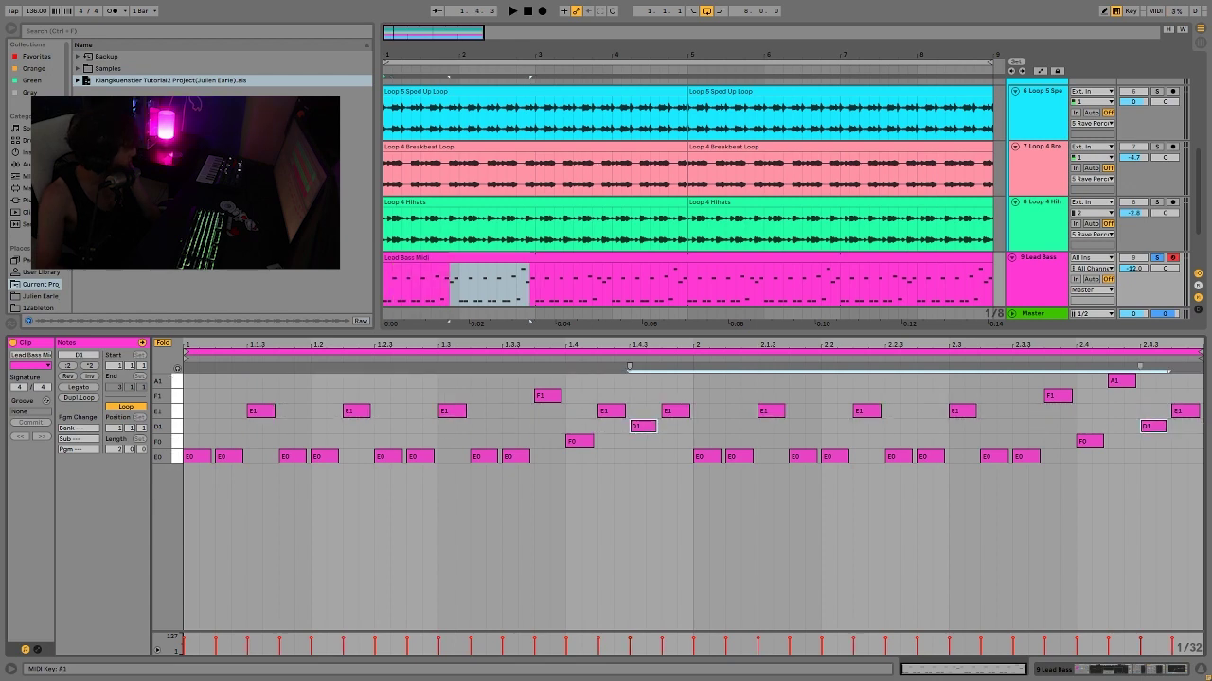
left_click(173, 382)
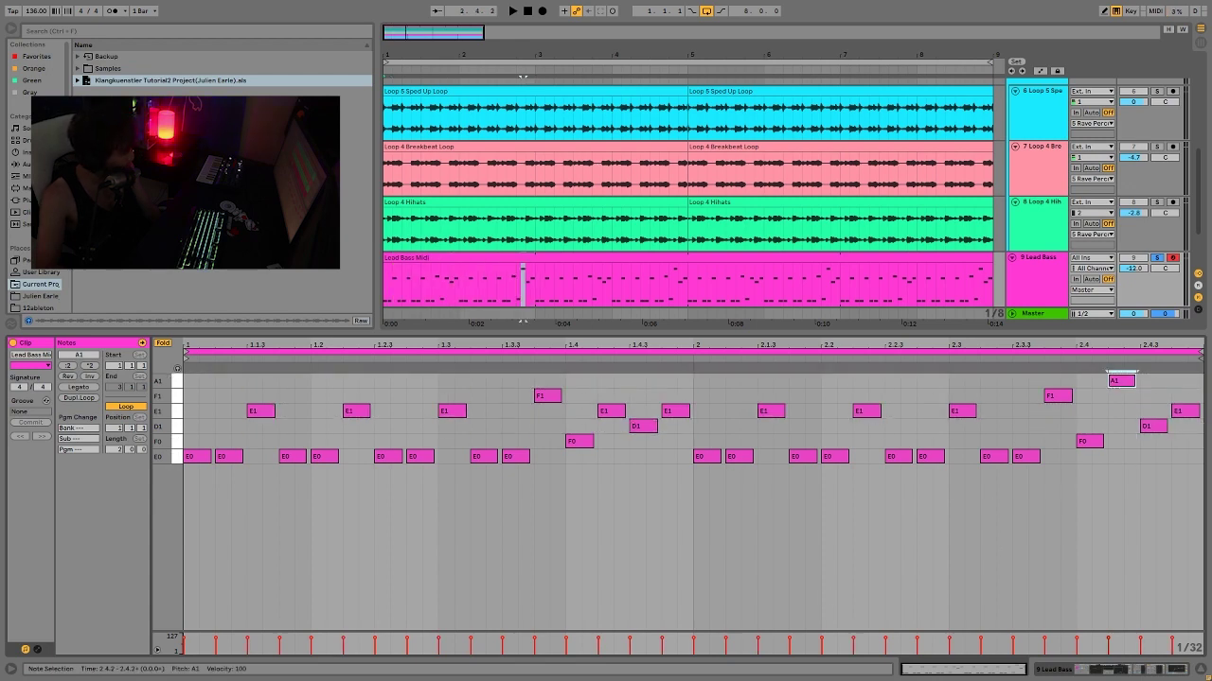
- Unfold the note editor to the full pitch range and play the soloed Lead Bass twice from the start
left_click(164, 344)
key("space")
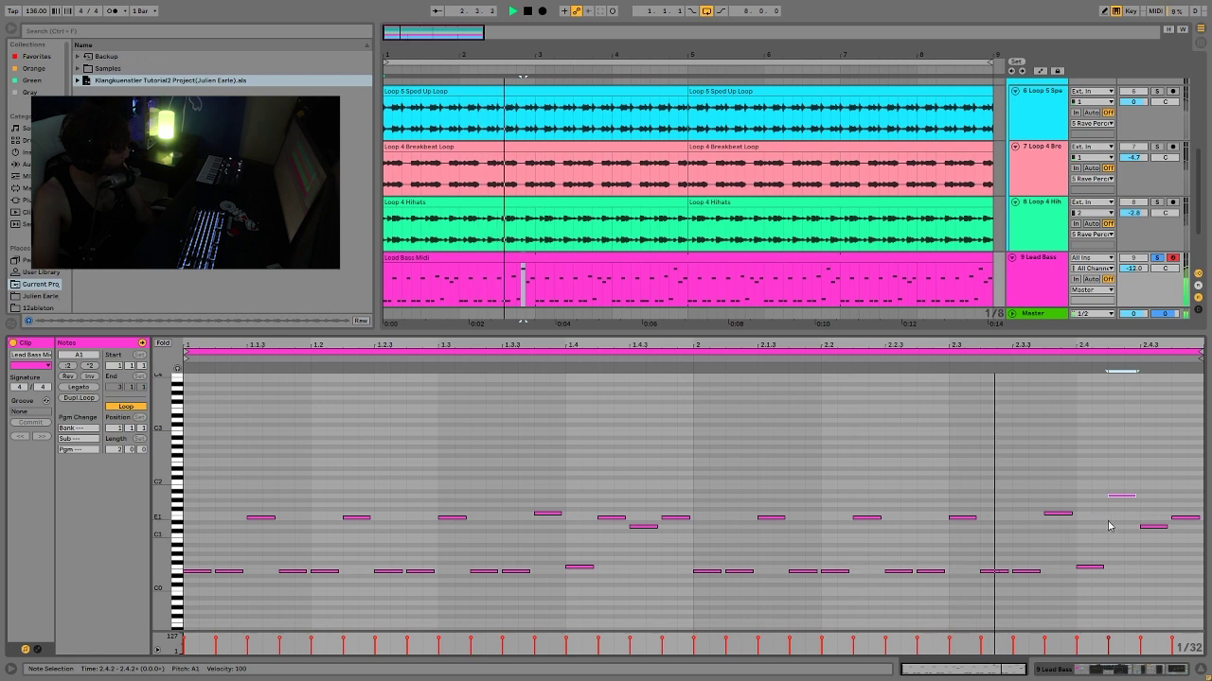
key("space")
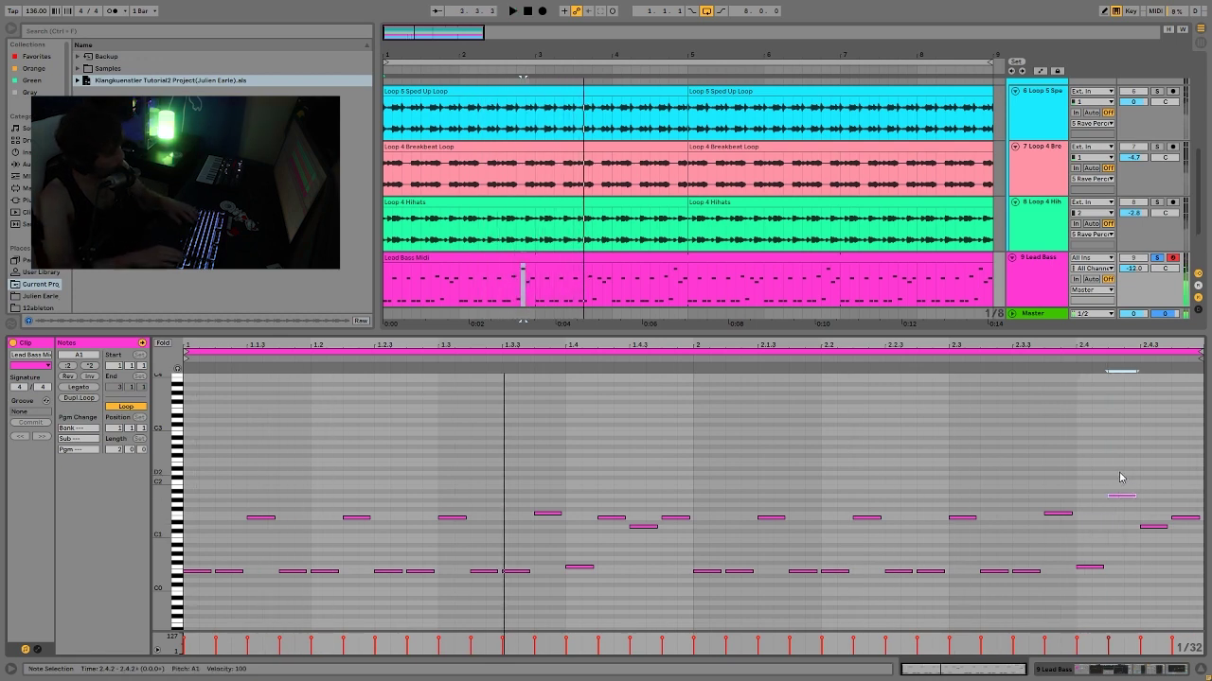
key("space")
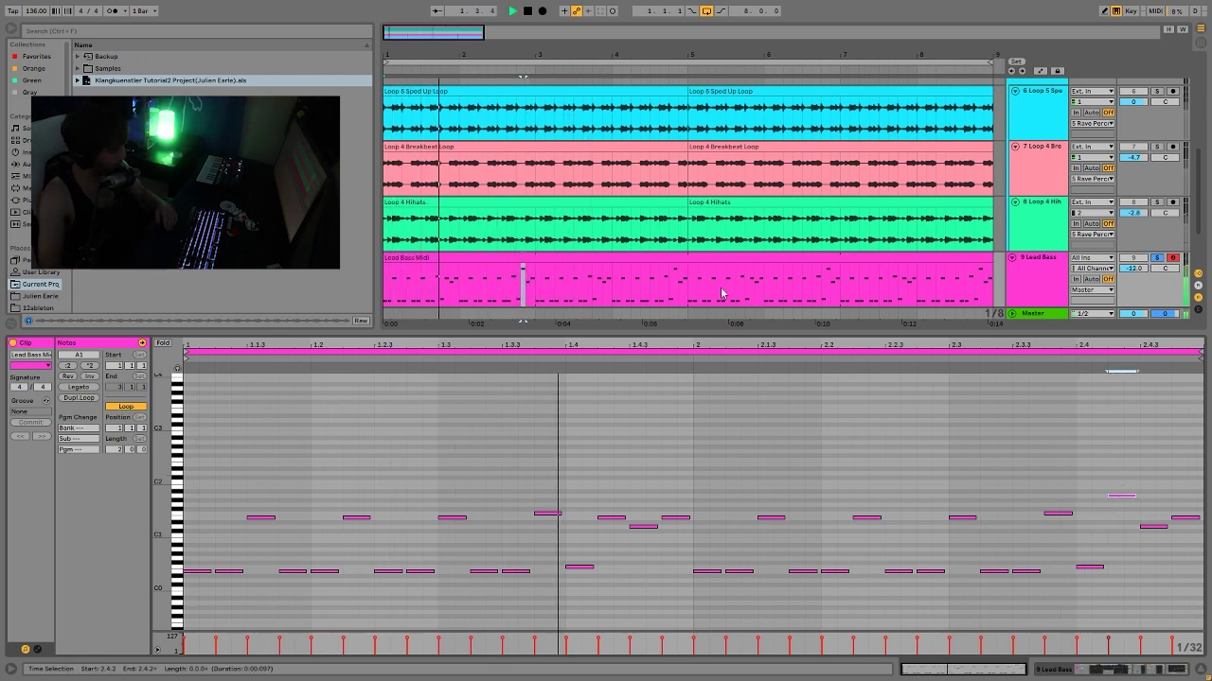
- Place the insert mark at 2.3.3 in the bass clip and listen to short passages of the pattern while following its notes
left_click(1011, 407)
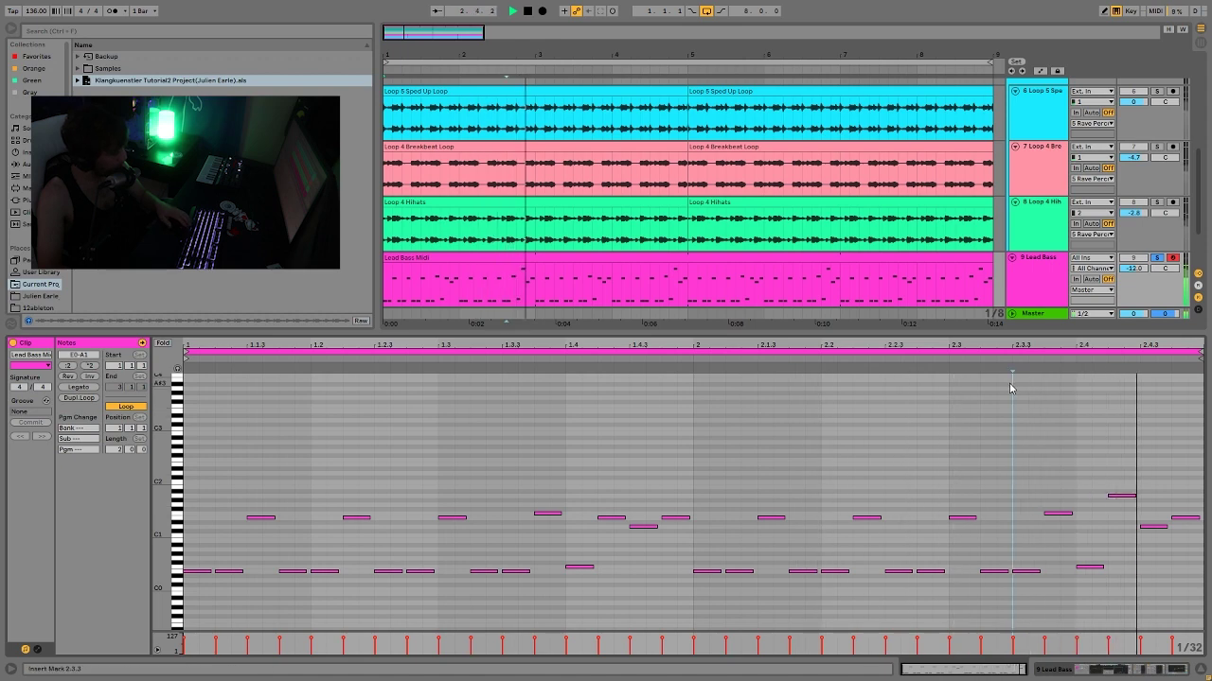
key("space")
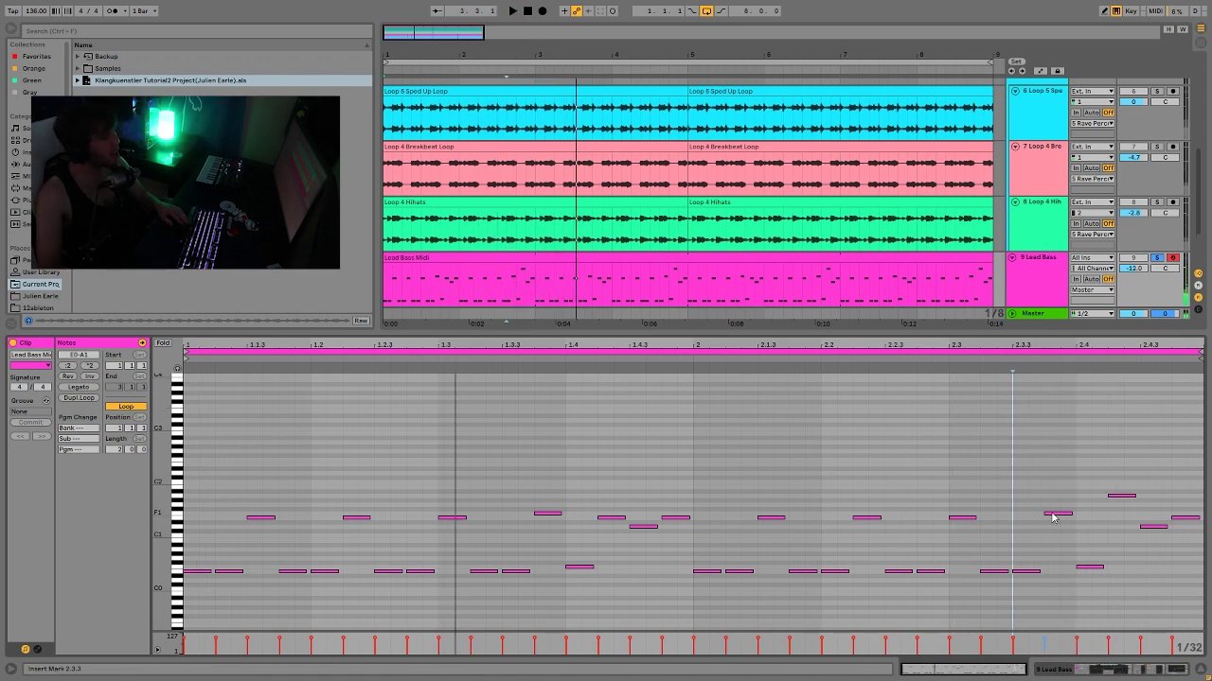
key("space")
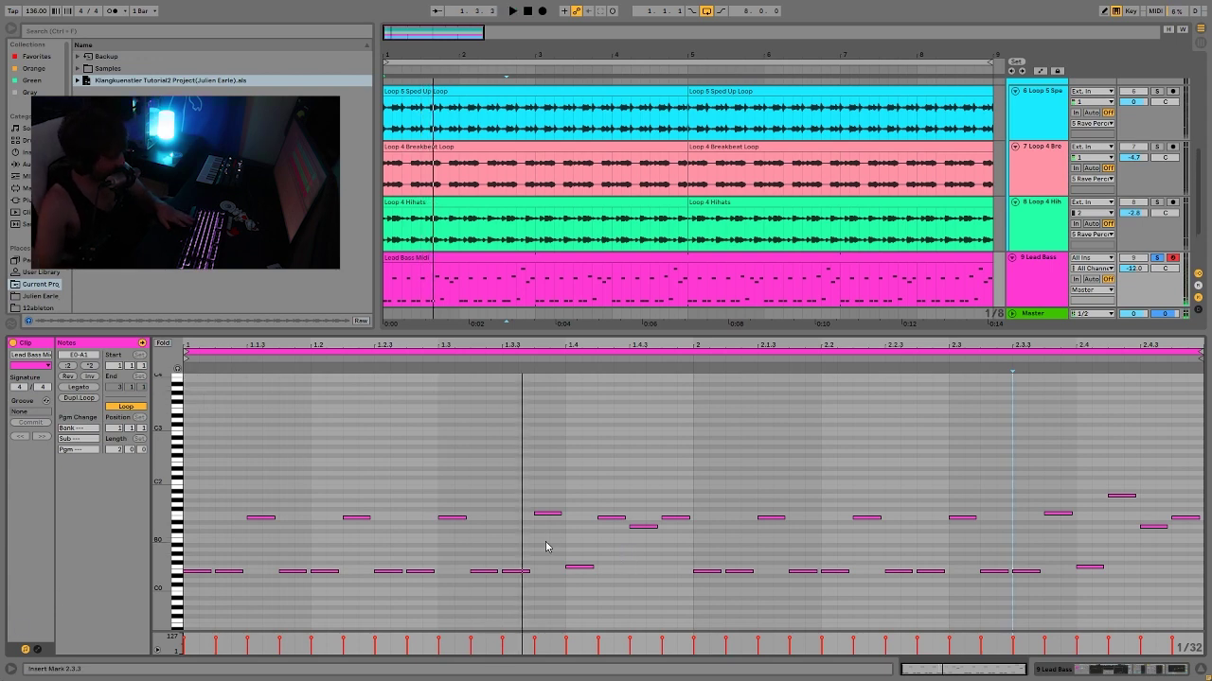
key("space")
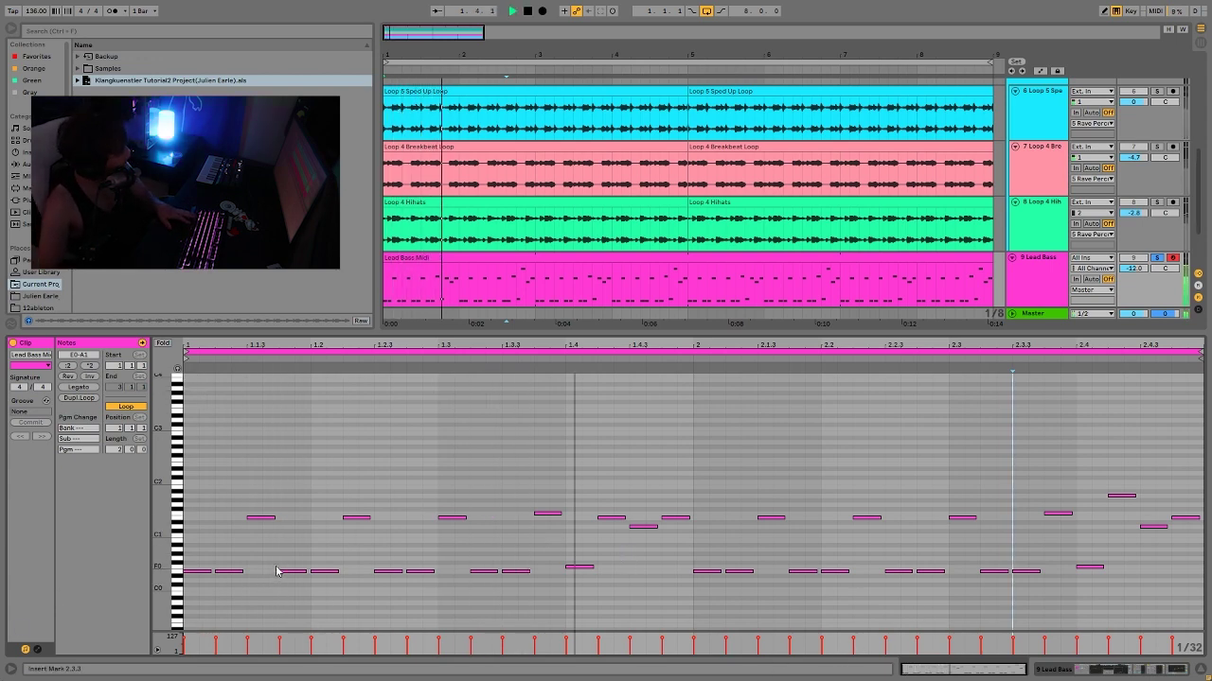
key("space")
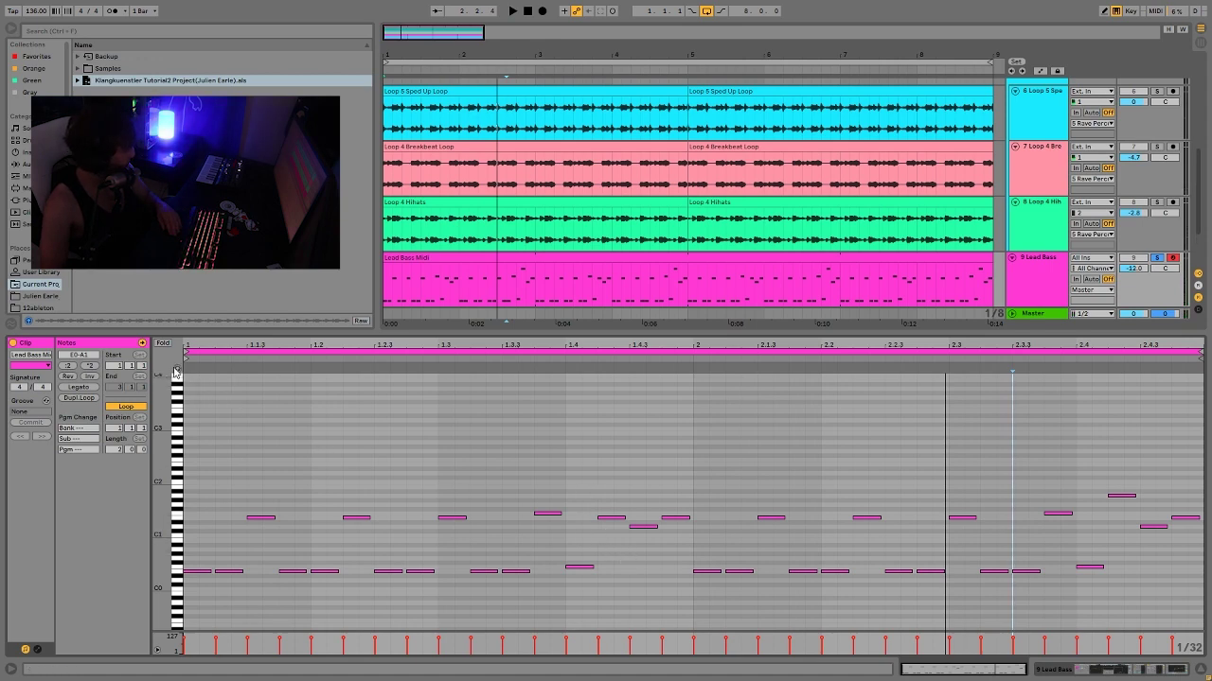
- With note preview on, audition the low E0 and F0 notes from 2.3.2 to 2.4.1 and the D1 note at 2.4.3
left_click_drag(1104, 462, 1118, 557)
left_click_drag(988, 576, 1087, 547)
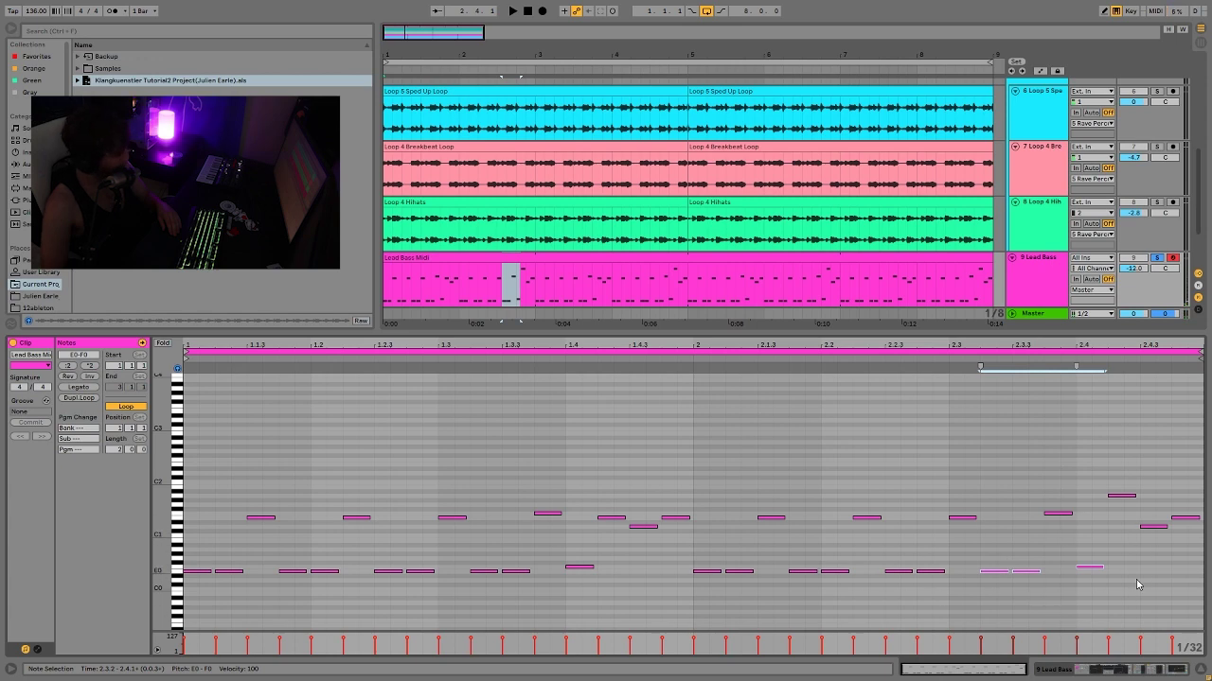
left_click(990, 571)
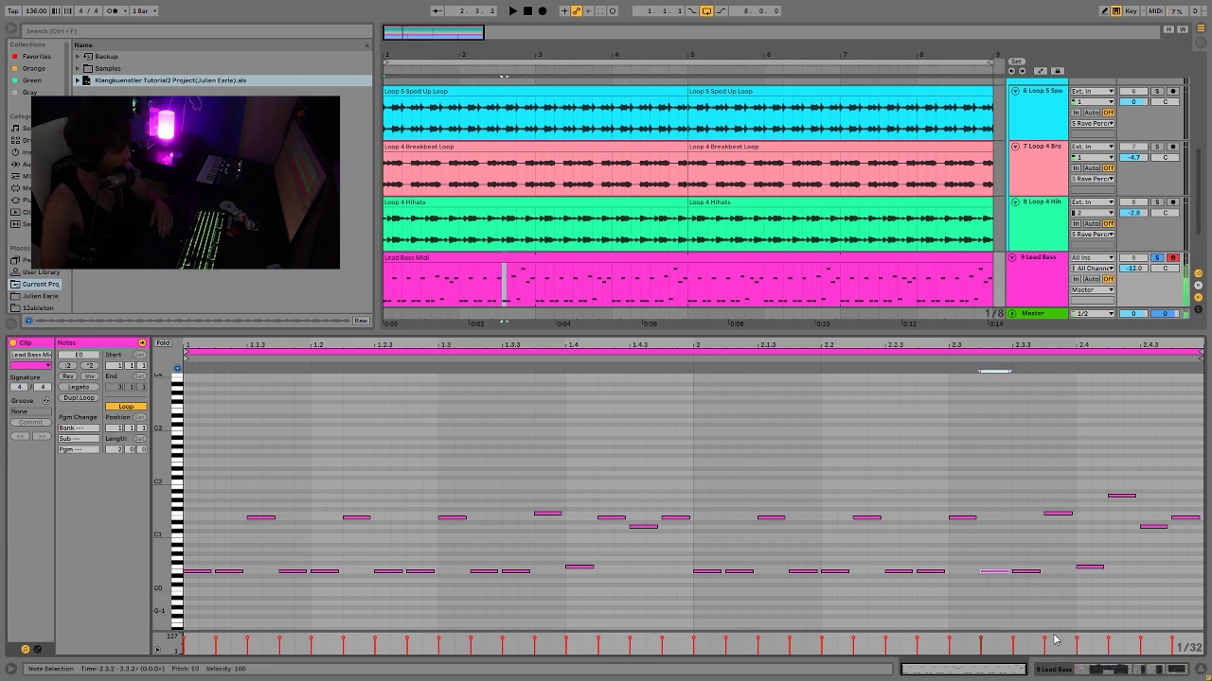
left_click(1098, 568)
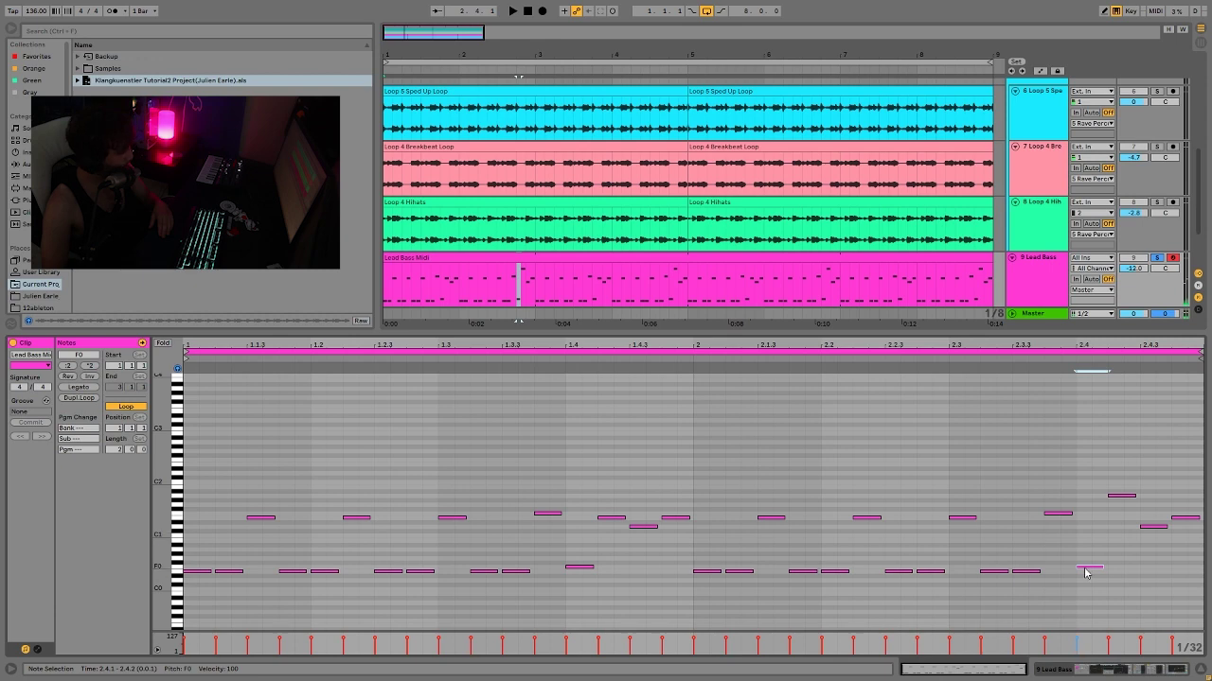
left_click_drag(851, 540, 984, 449)
left_click(1154, 527)
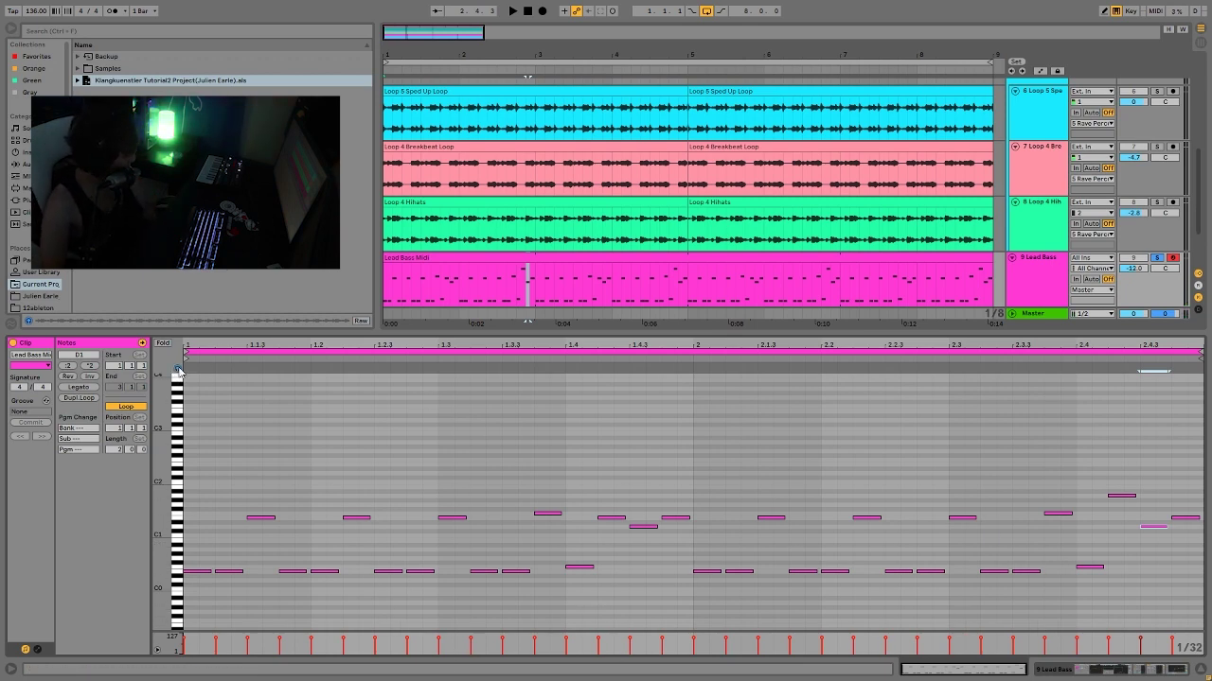
- Turn off note preview, place the insert mark at 1.1.3, and play the soloed Lead Bass from bar 1
left_click(246, 404)
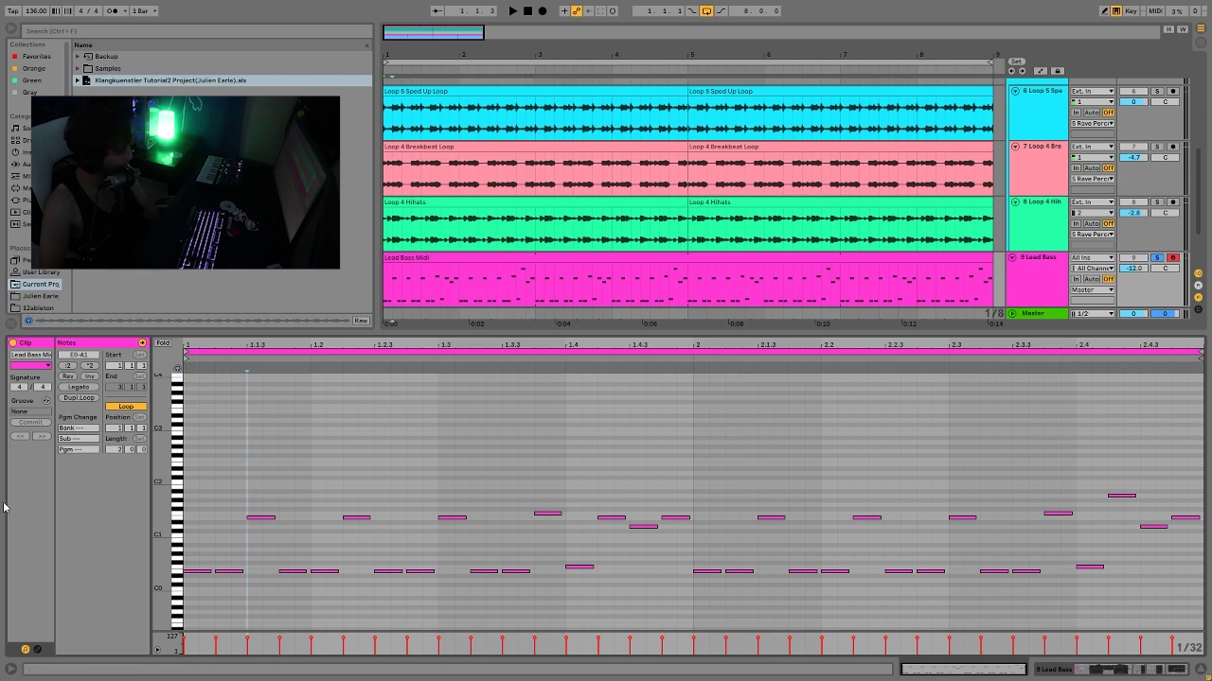
key("space")
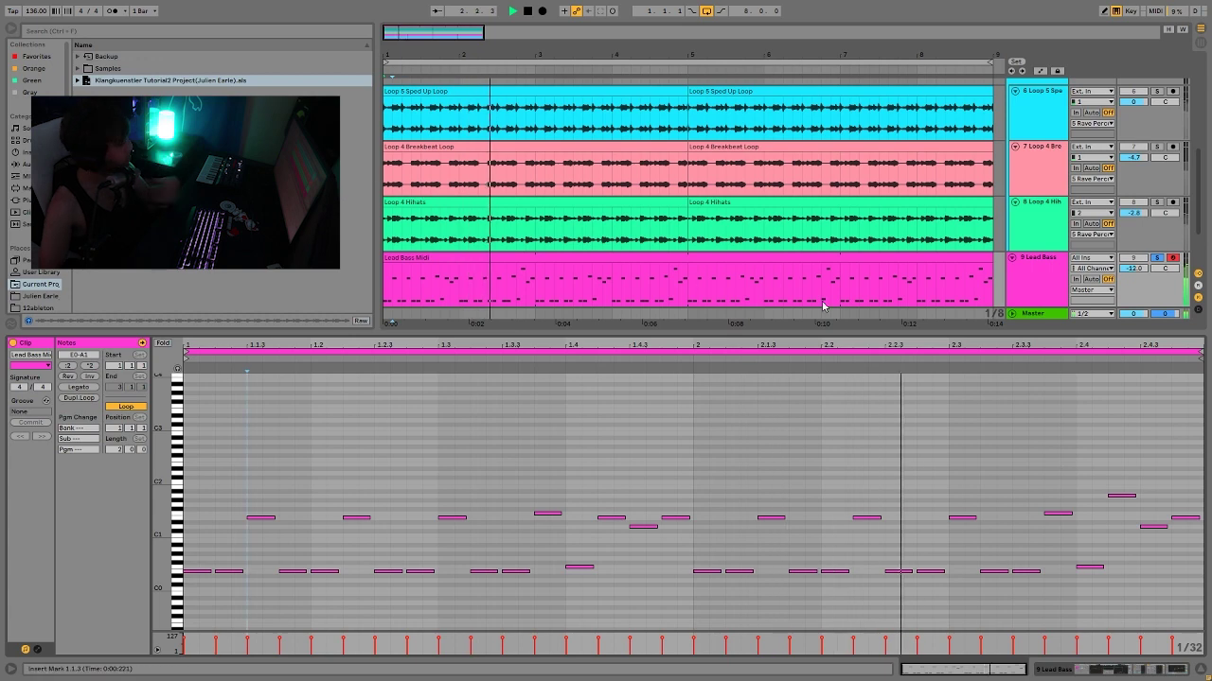
- Show the Lead Bass track's device chain, stop playback, and examine the Instrument Rack with its Wavetable chains
left_click(726, 257)
double_click(1036, 257)
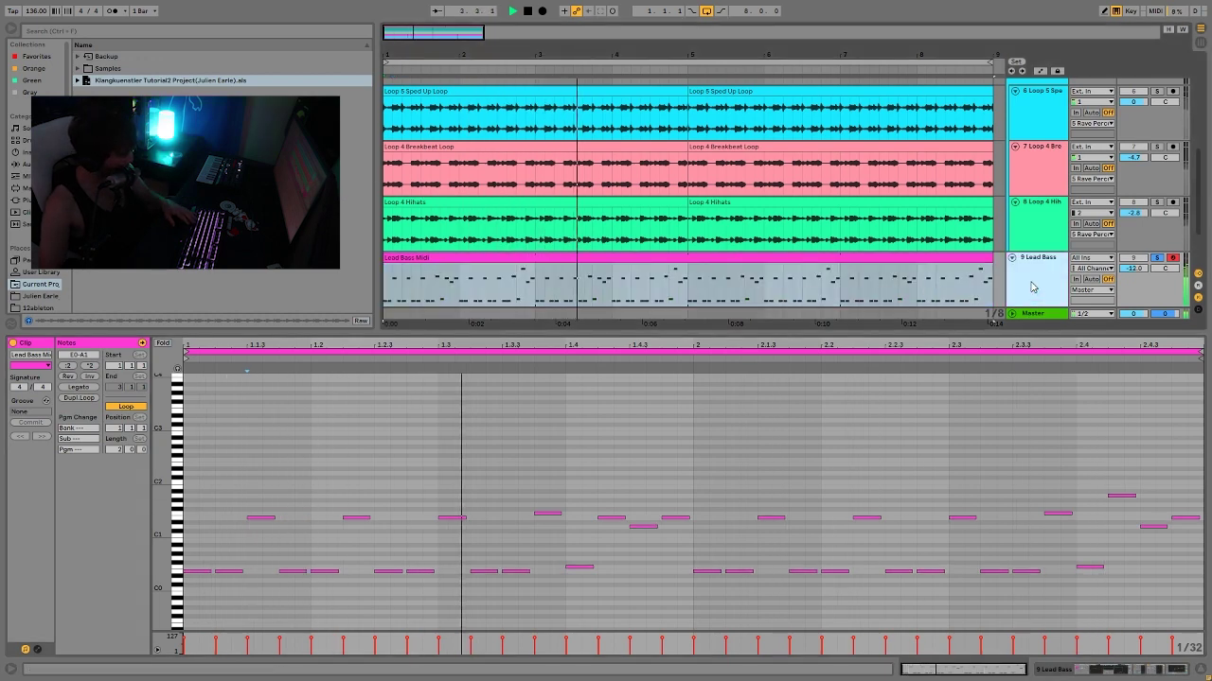
key("space")
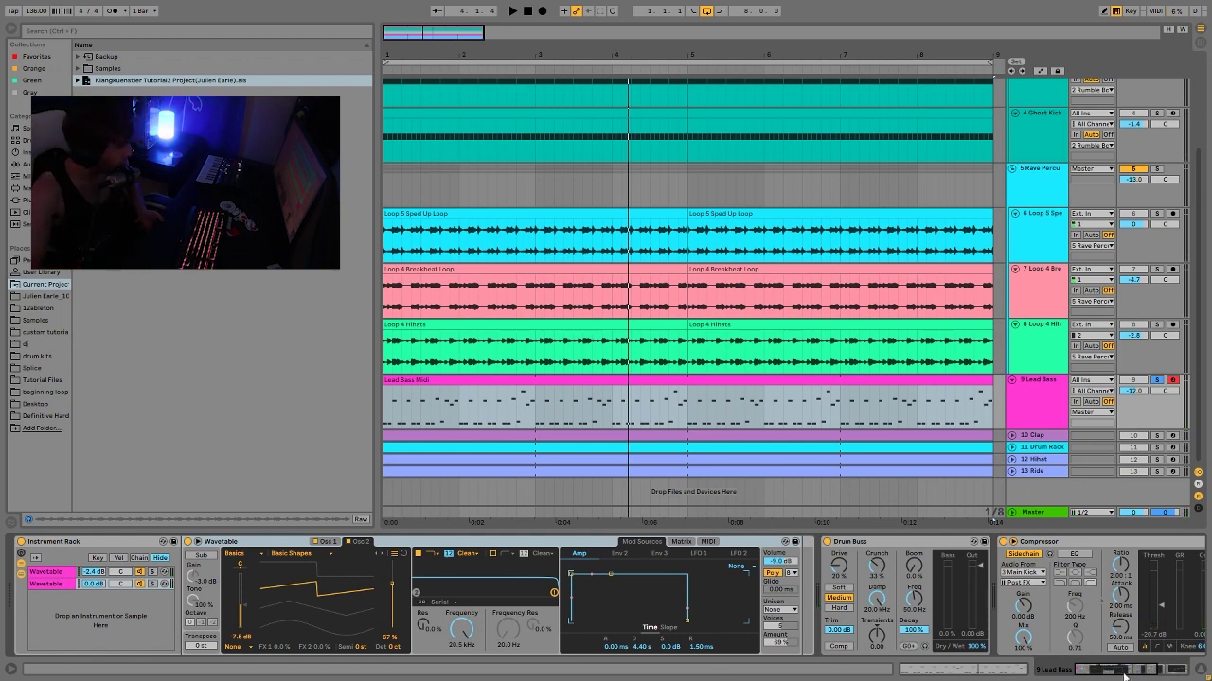
mouse_move(1112, 672)
left_mouse_down()
mouse_move(1131, 671)
mouse_move(1102, 668)
left_mouse_up()
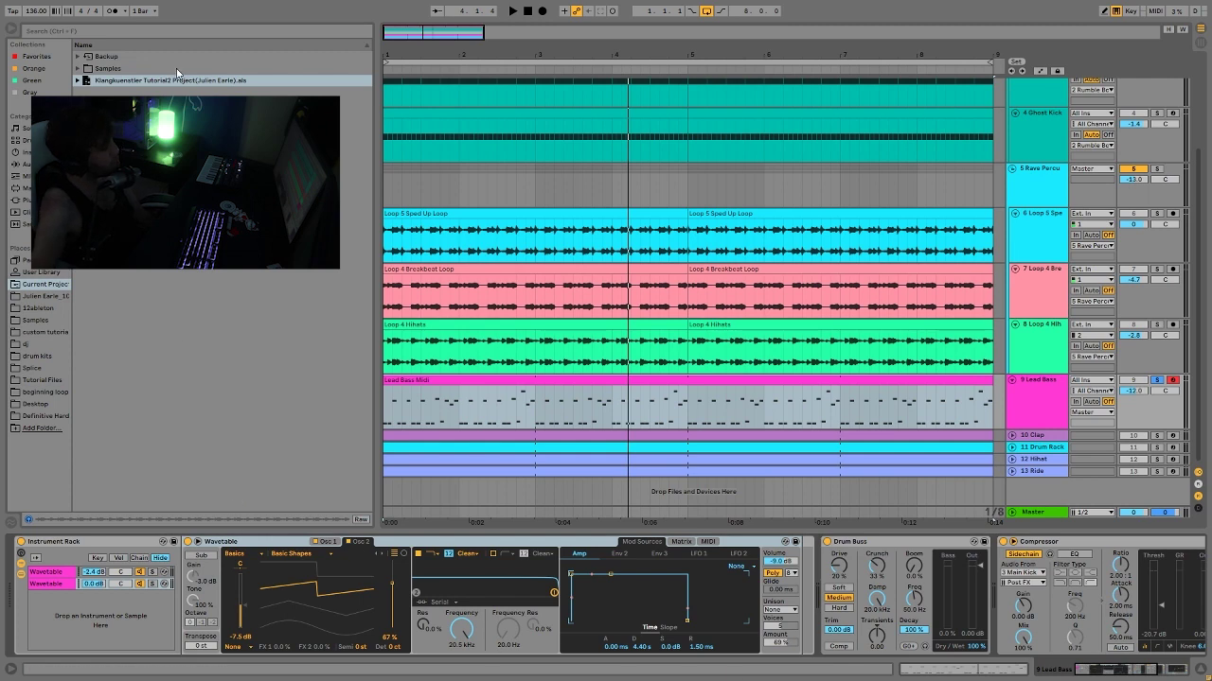
- Play a short passage of the soloed Lead Bass from bar 1 while watching its devices
left_click(385, 423)
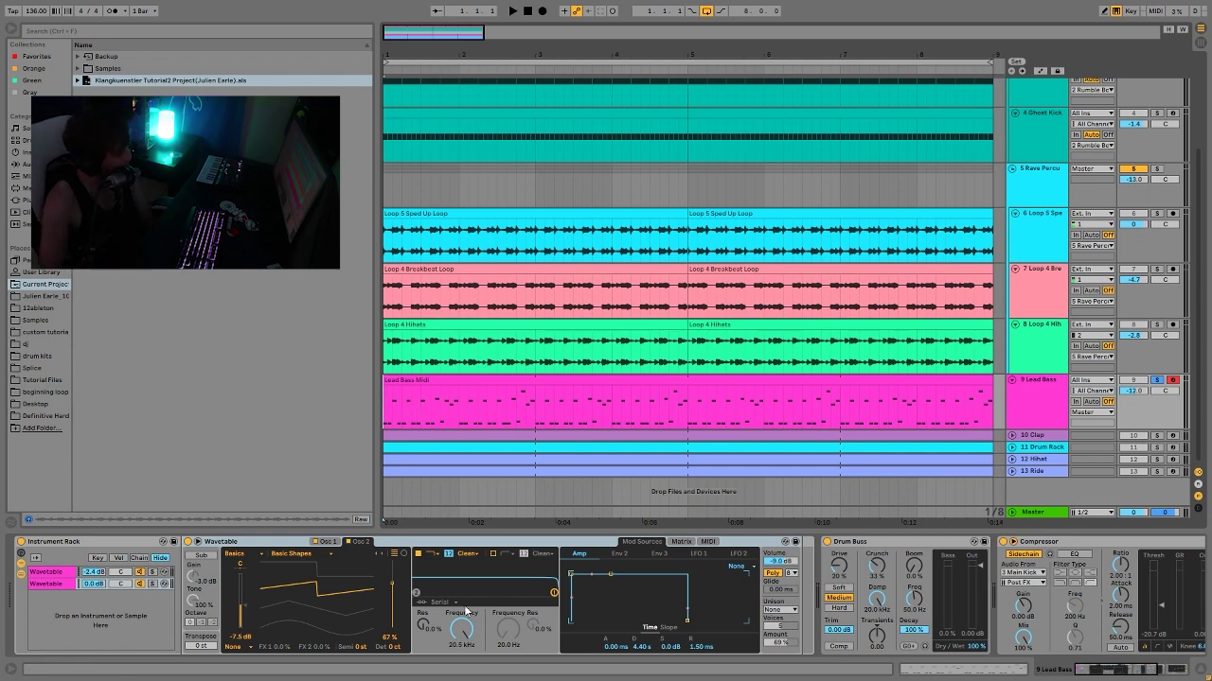
key("space")
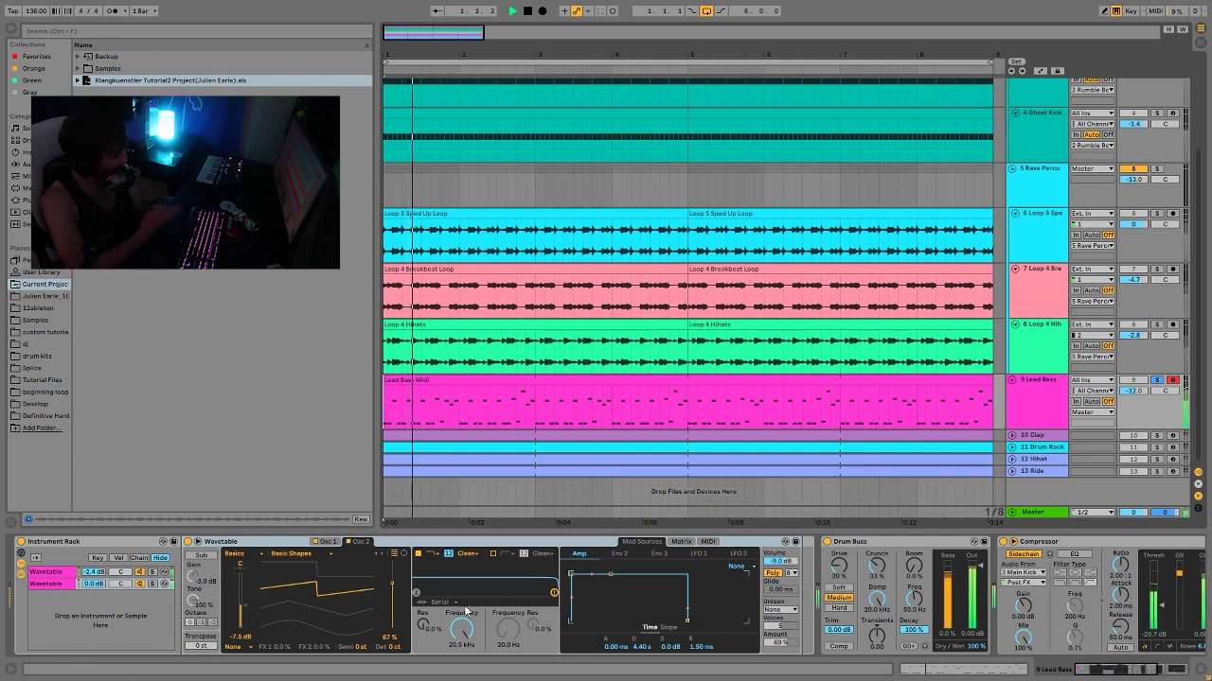
key("space")
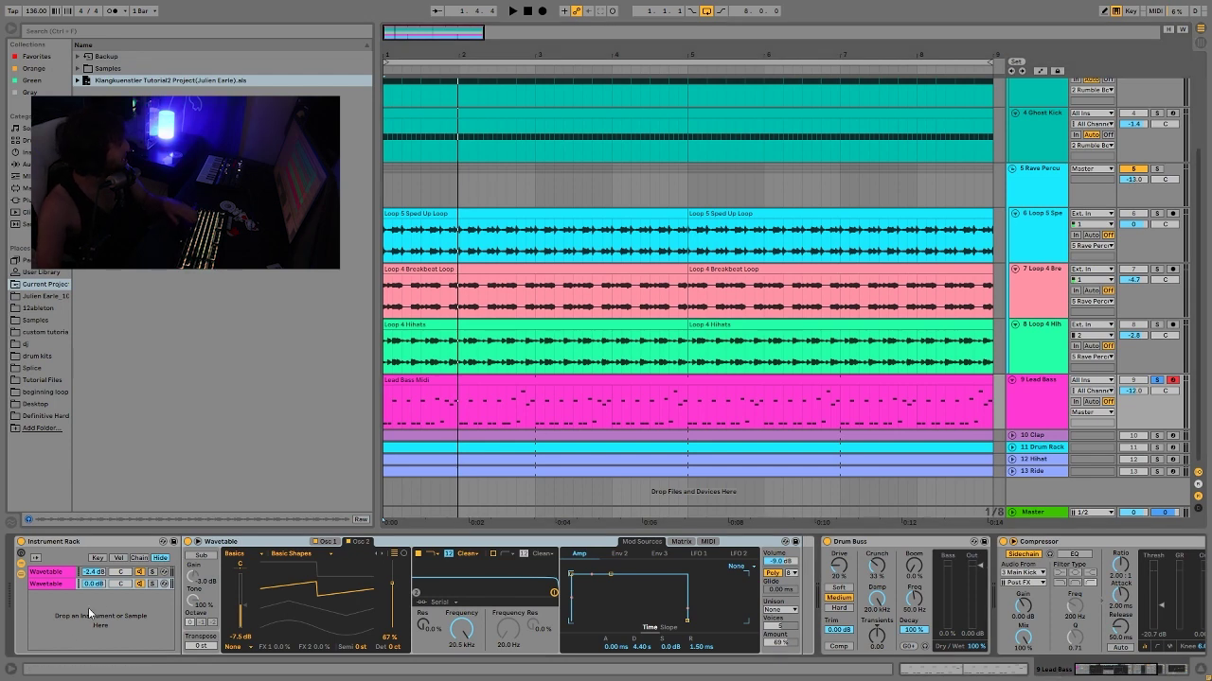
- Audition the upper Wavetable chain in solo, then return to both chains and play the layered bass from bar 1
left_click(152, 573)
key("space")
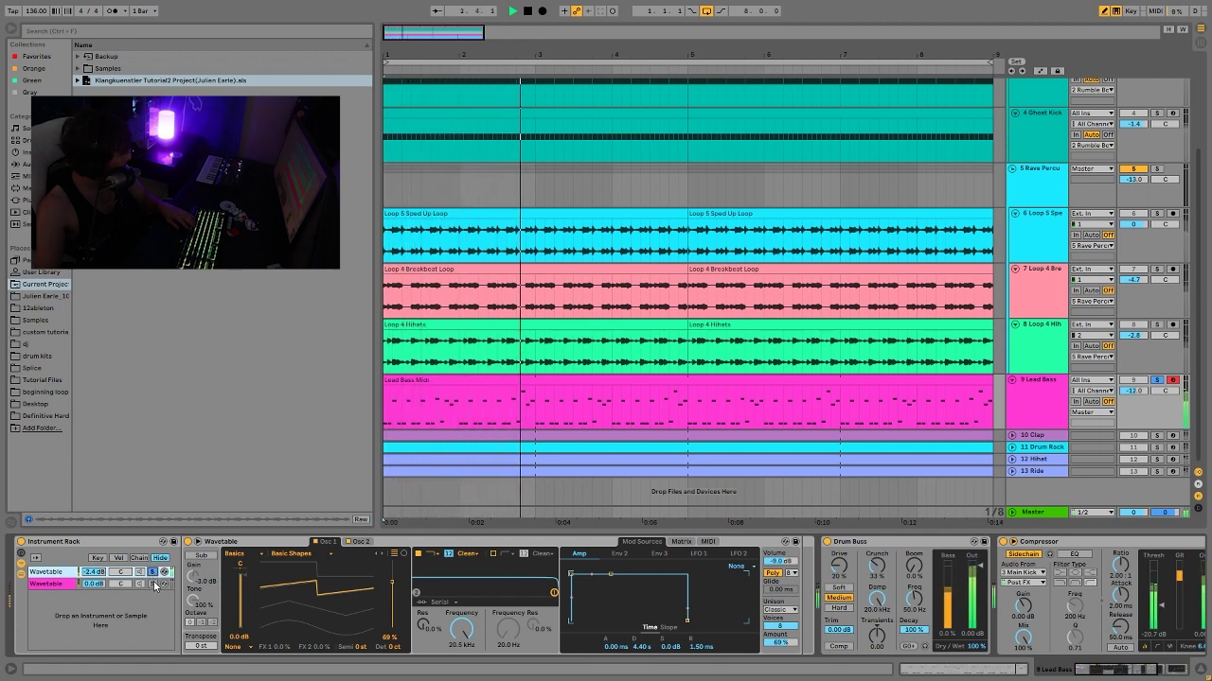
left_click(152, 584)
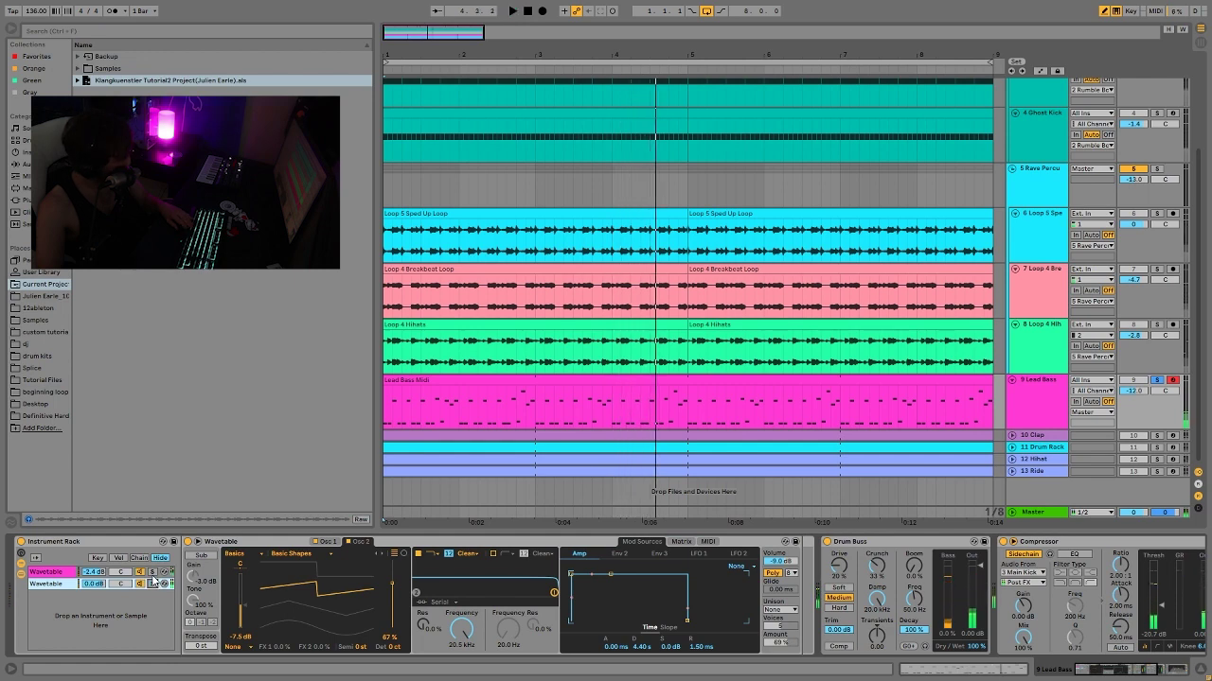
key("Down")
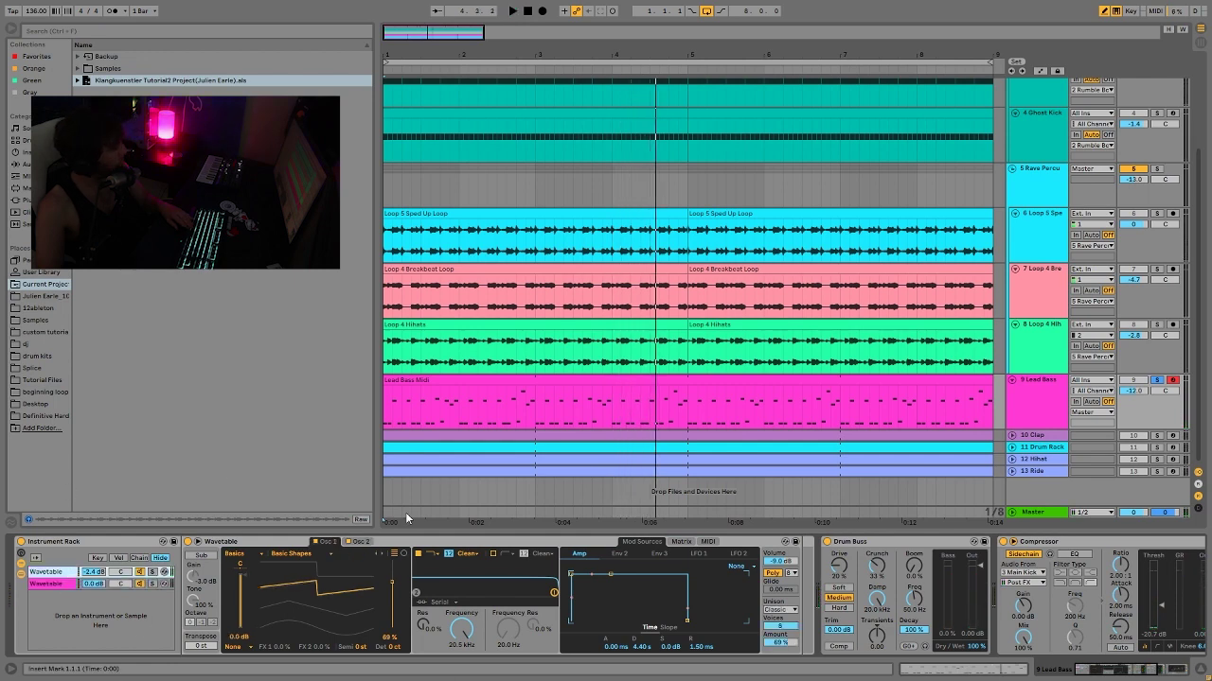
key("space")
key("space")
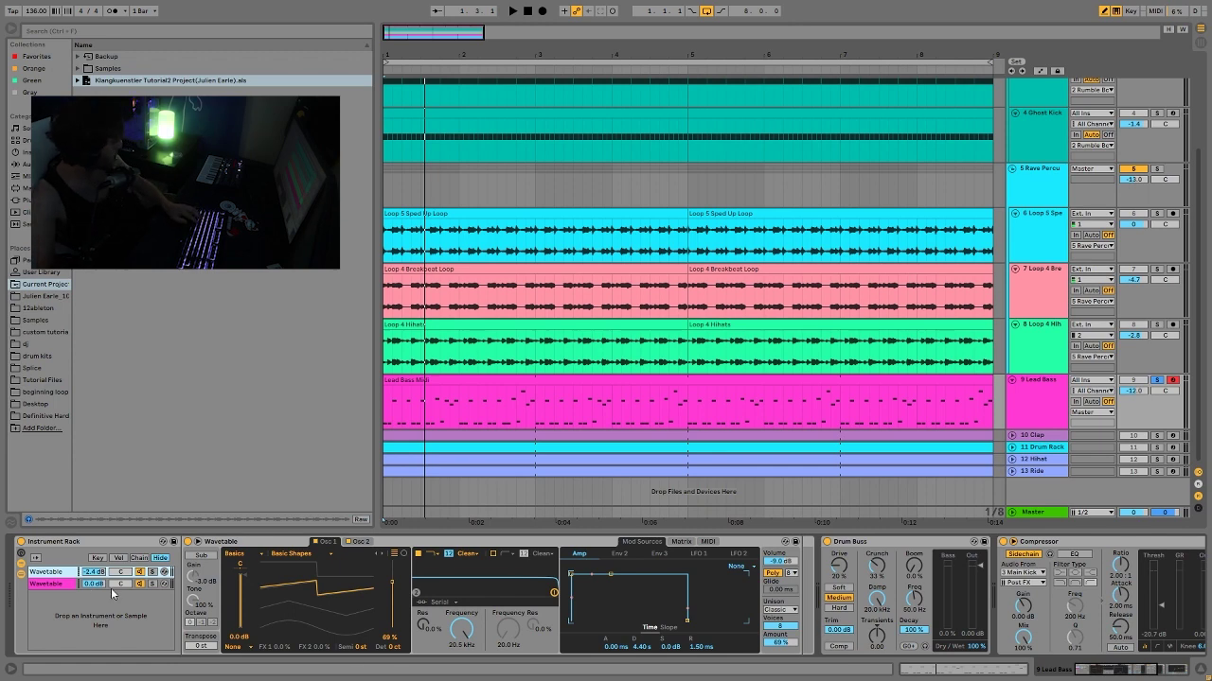
- Solo the upper and the lower Wavetable chain one after the other and play each from bar 1
left_click(152, 573)
key("space")
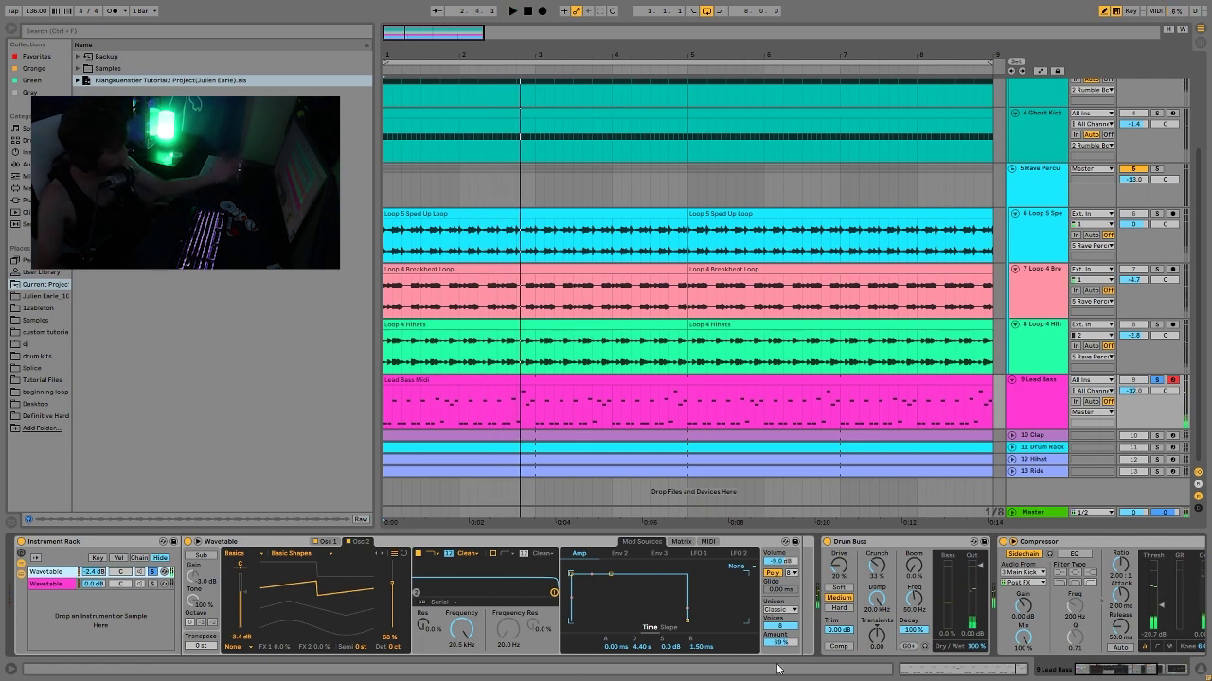
key("space")
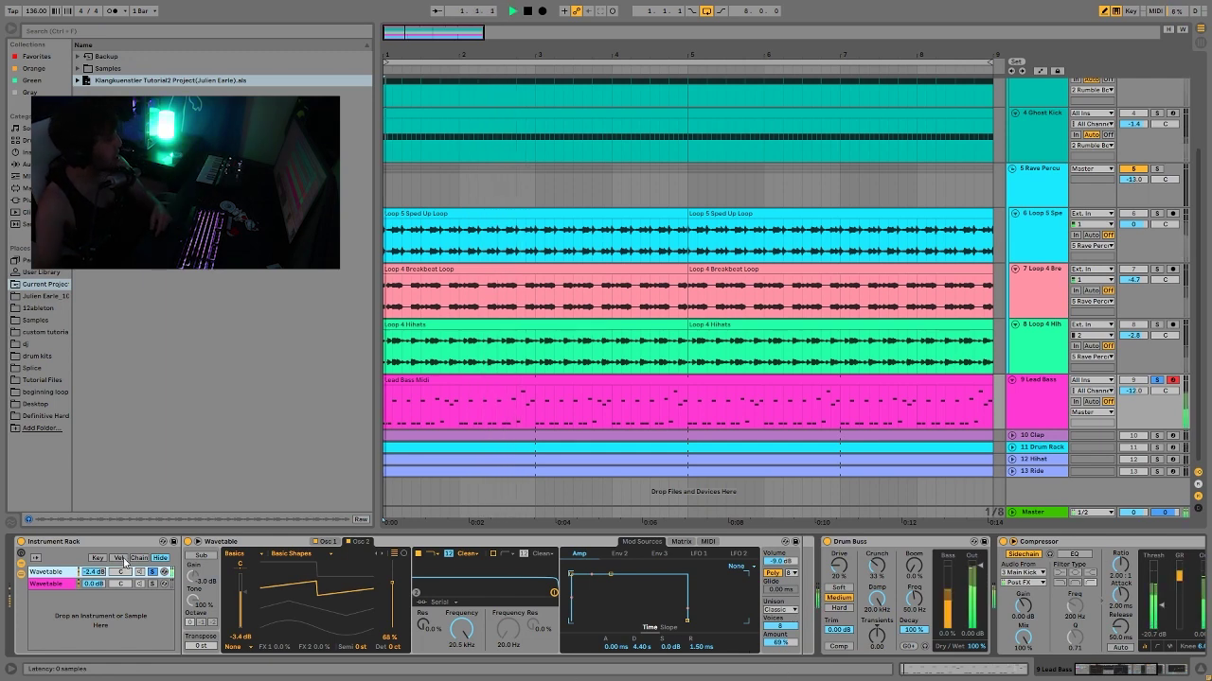
left_click(151, 584)
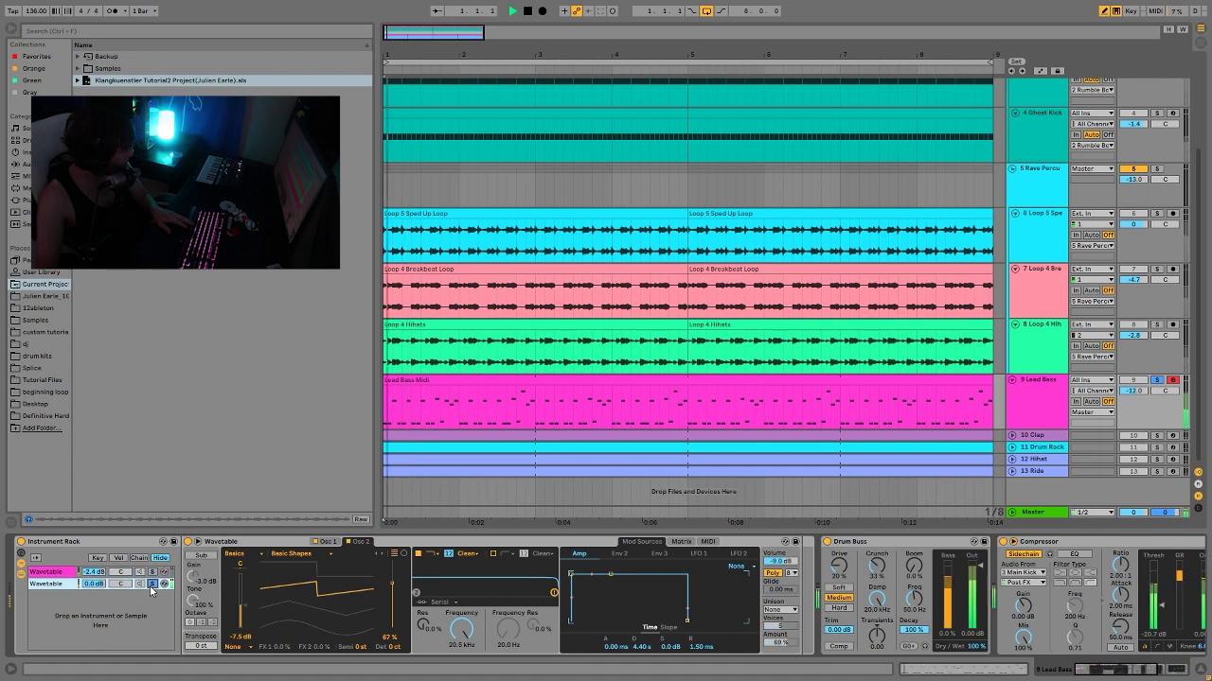
key("space")
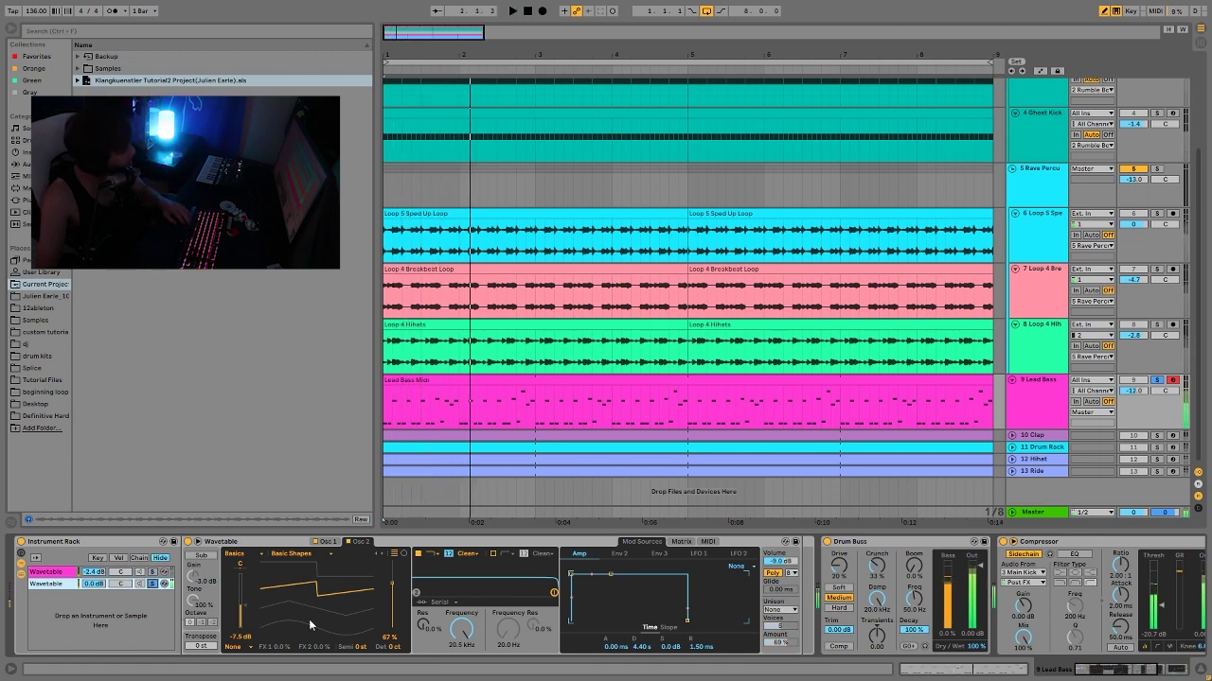
- Show oscillator 1 of the lower Wavetable and play from bar 1, bringing in the upper chain for comparison
left_click(327, 542)
key("space")
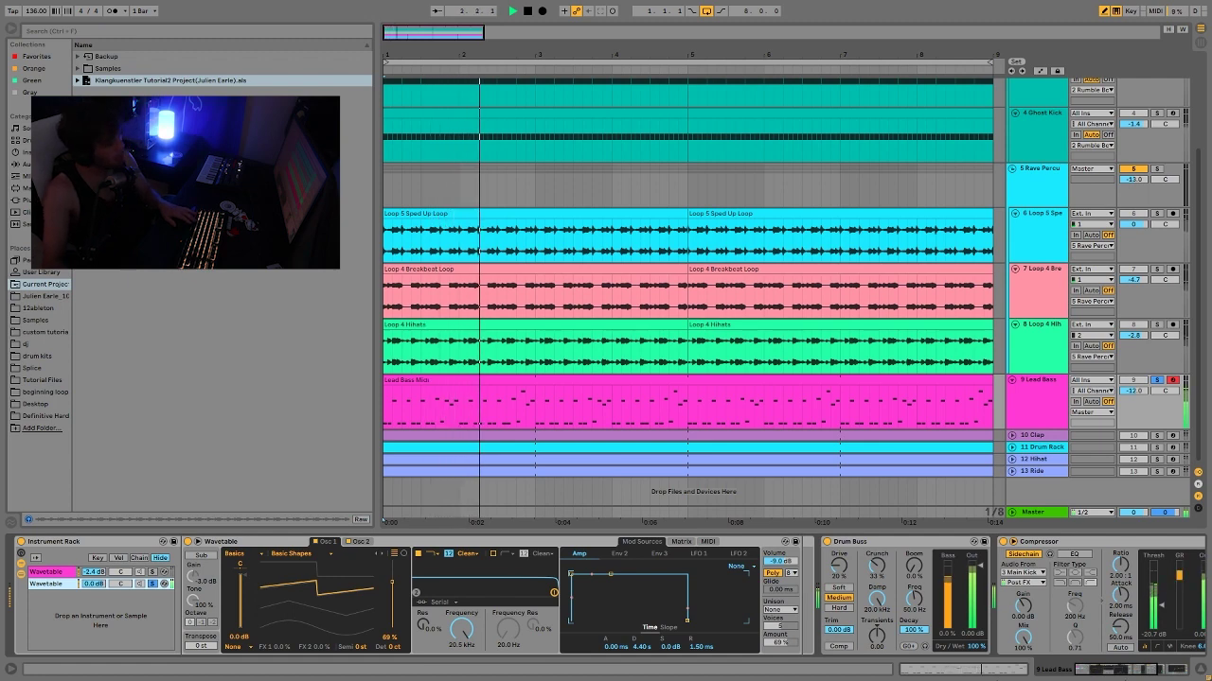
key("space")
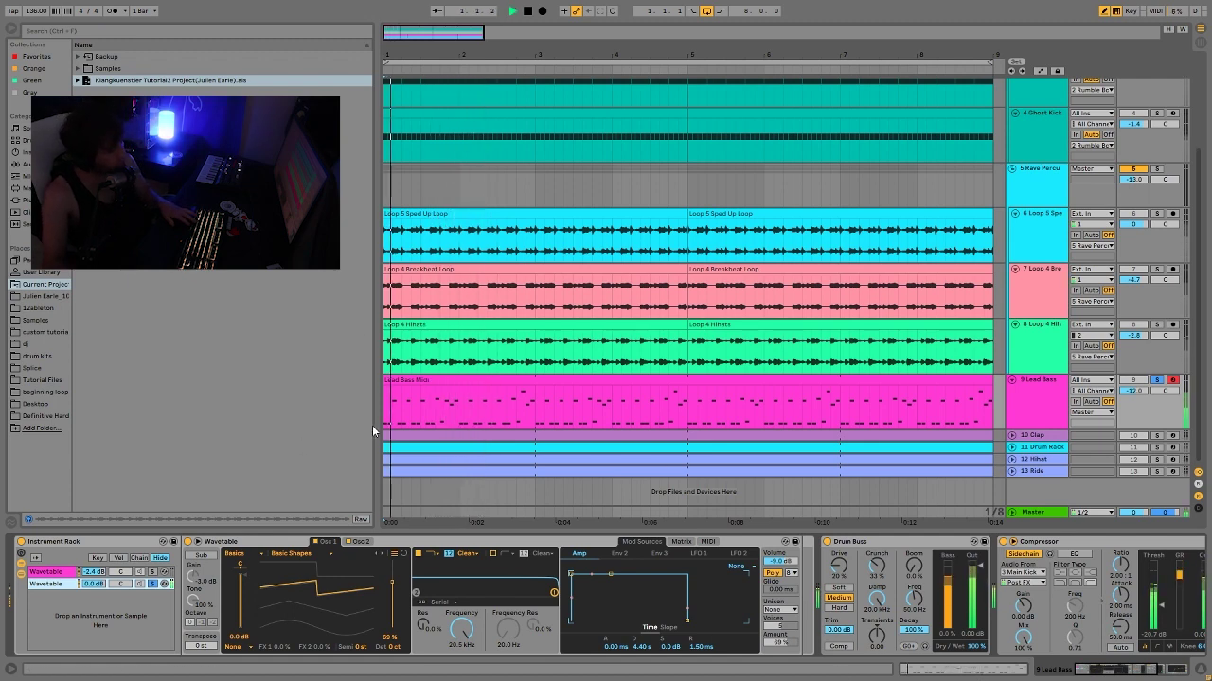
left_click(163, 583)
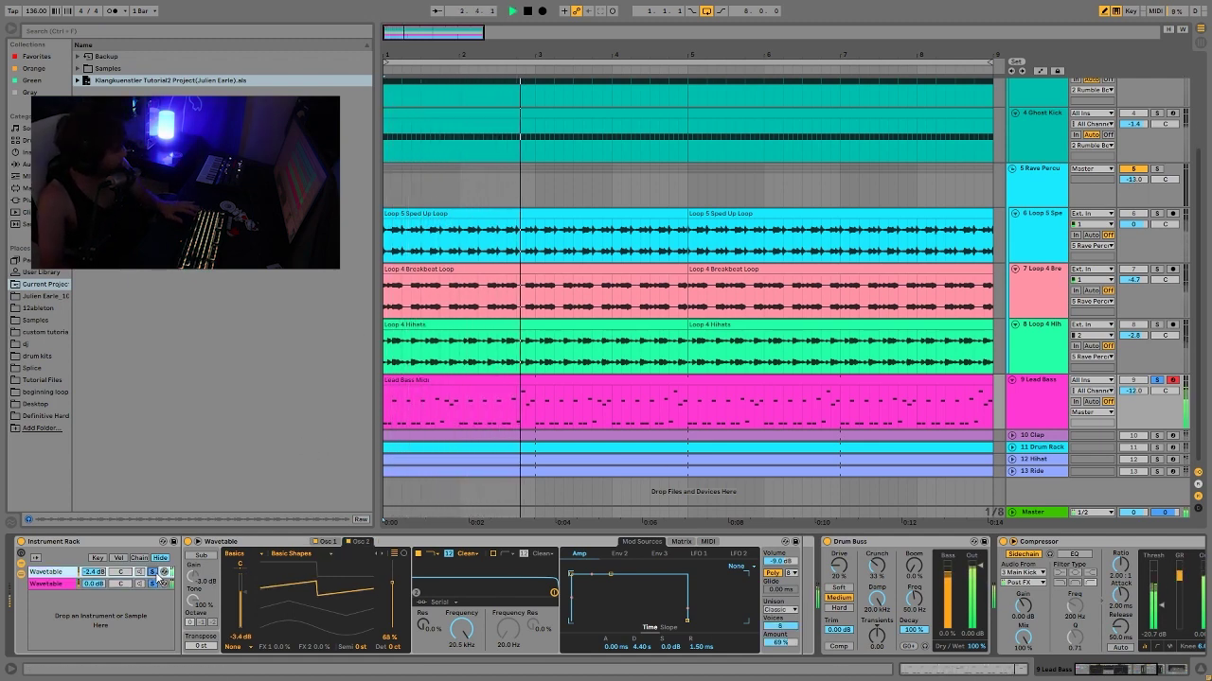
key("space")
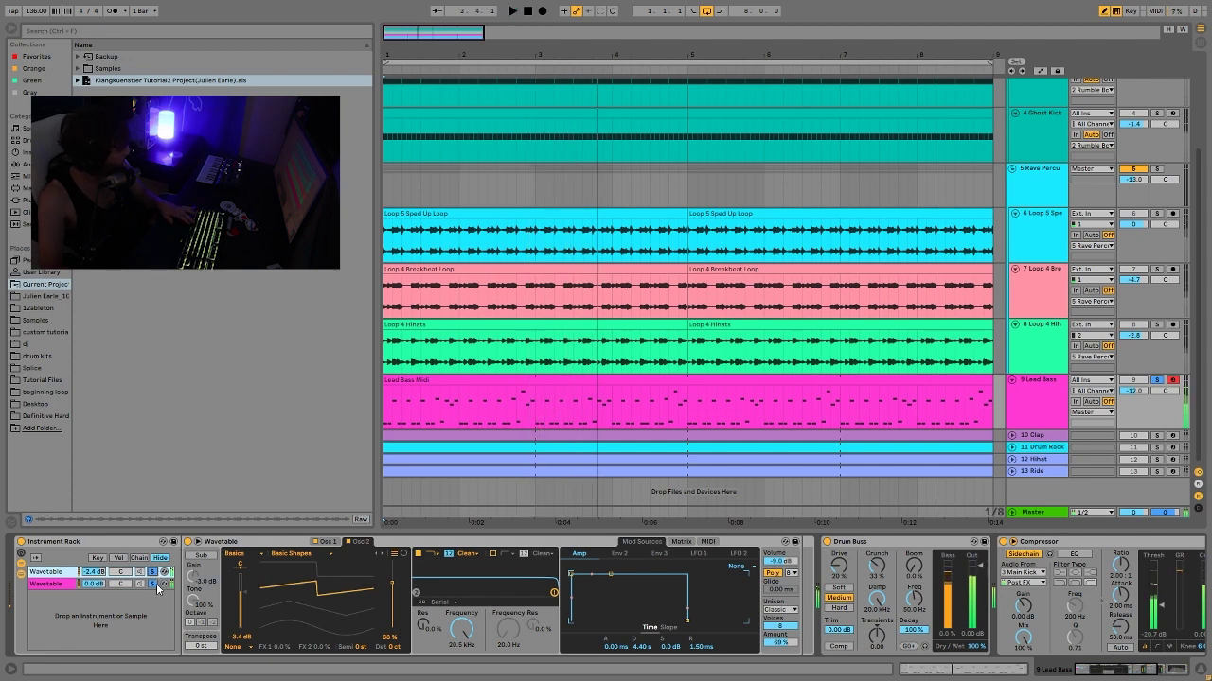
- Clear the solos on both Wavetable chains and play the combined Lead Bass sound from bar 1
left_click(162, 573)
key("space")
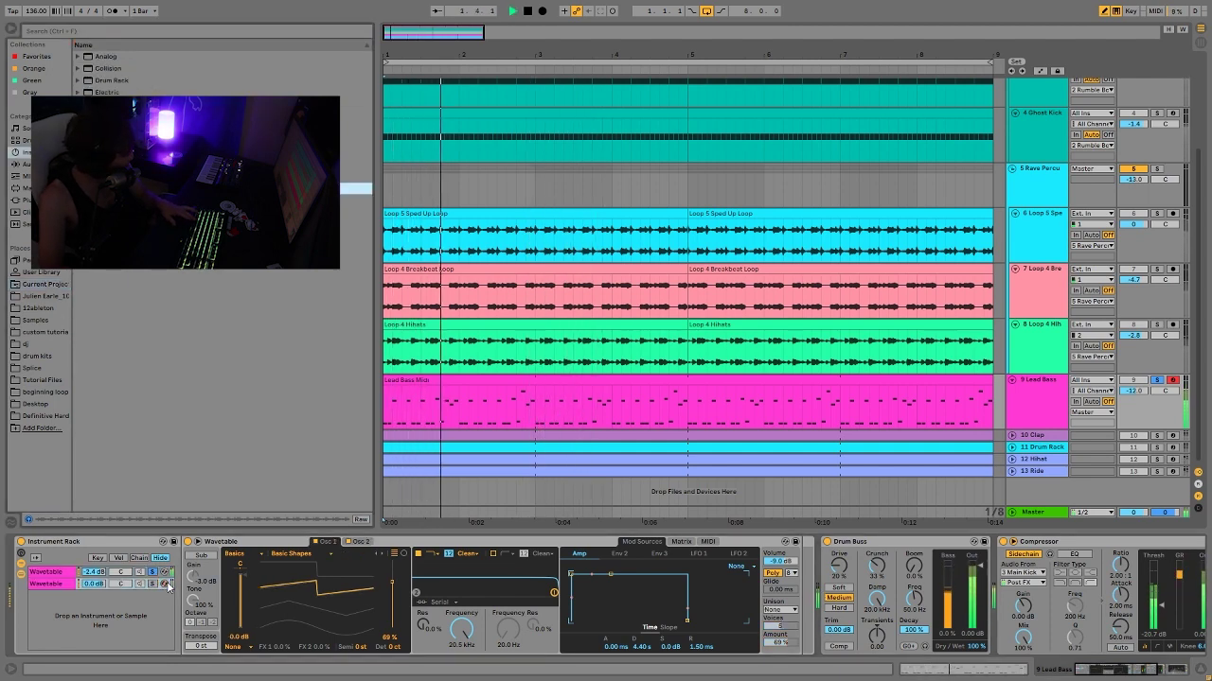
key("space")
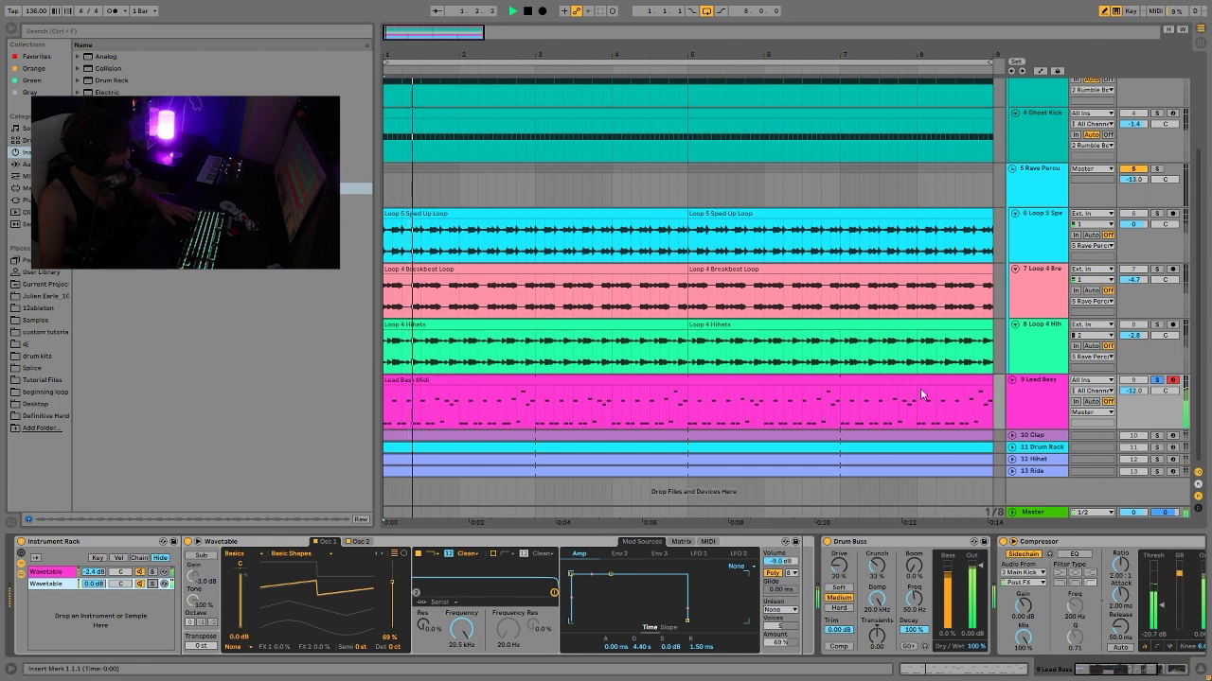
- Play the Lead Bass with all other tracks while switching the lower Wavetable chain off and back on to compare
left_click(1041, 396)
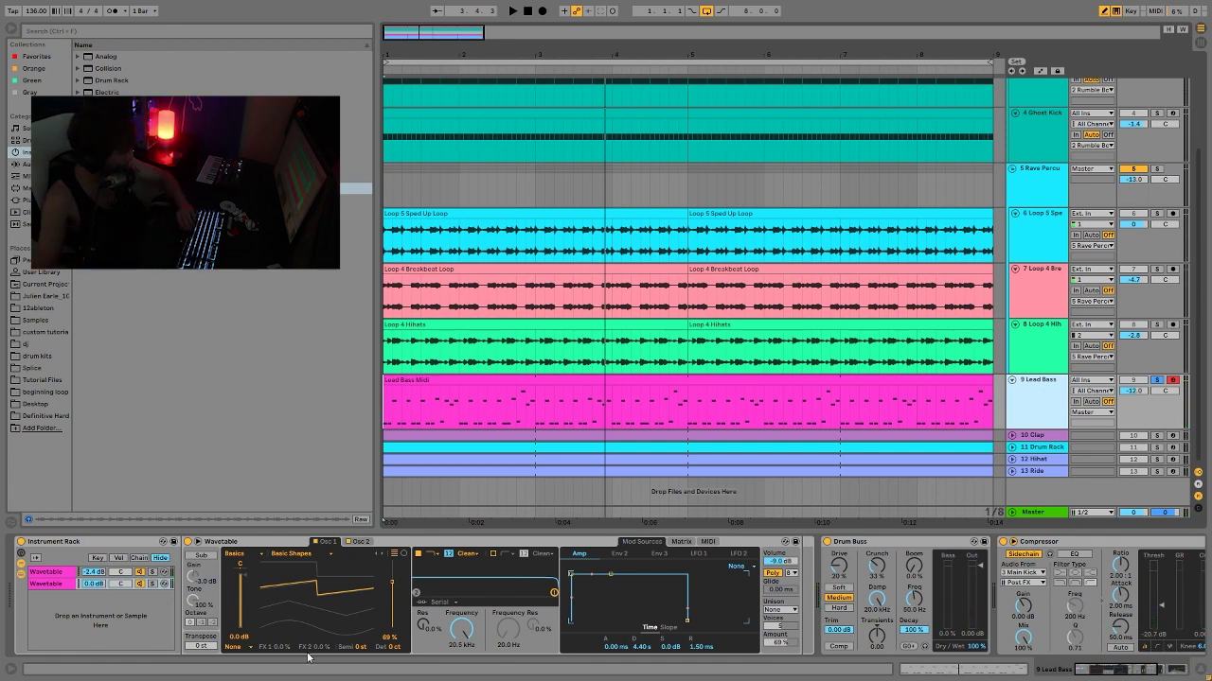
left_click(139, 578)
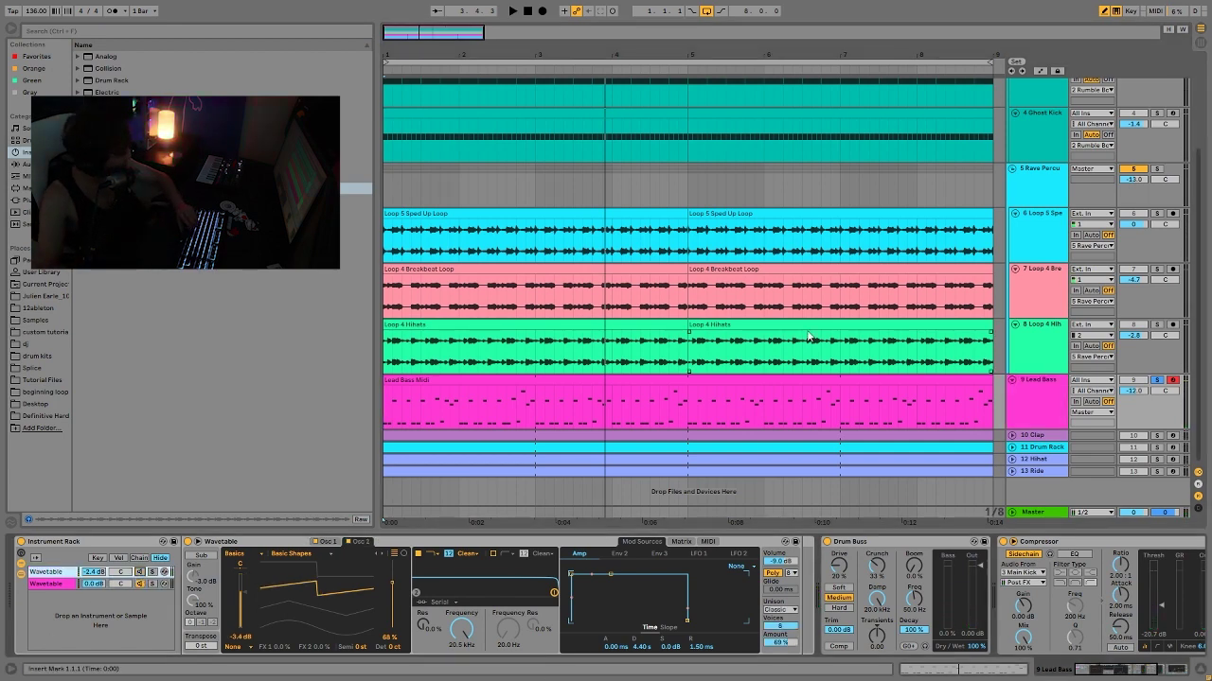
key("space")
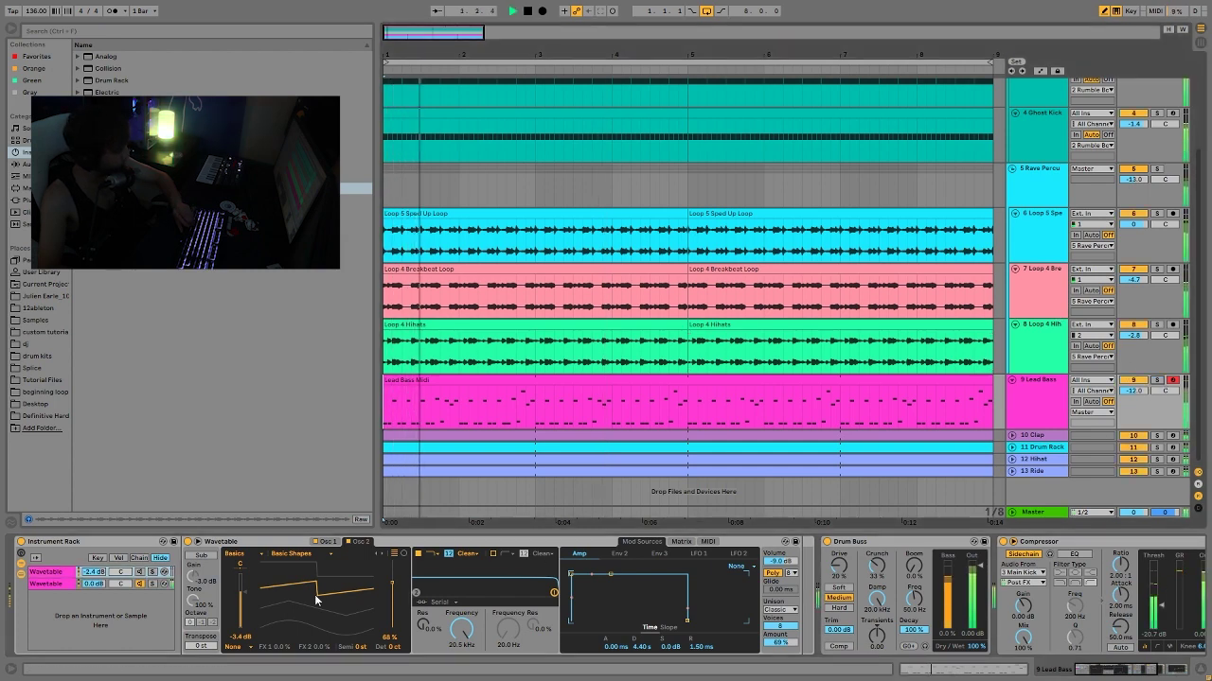
left_click(139, 584)
key("space")
left_click(145, 586)
key("space")
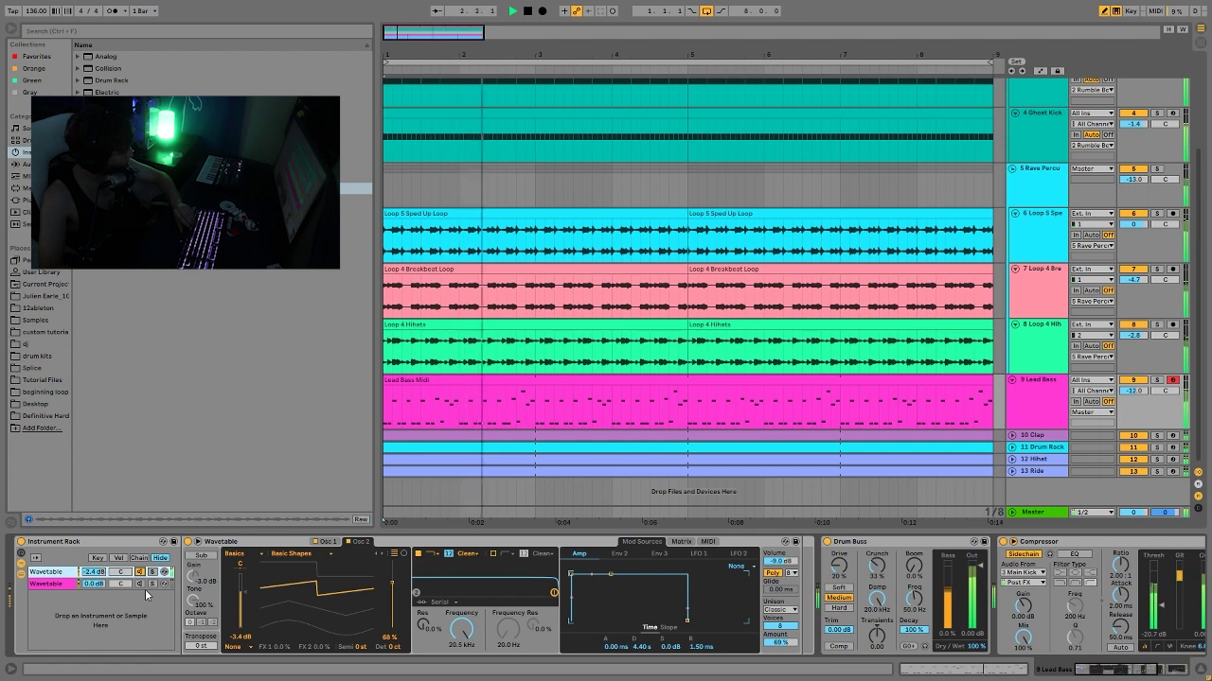
left_click(140, 584)
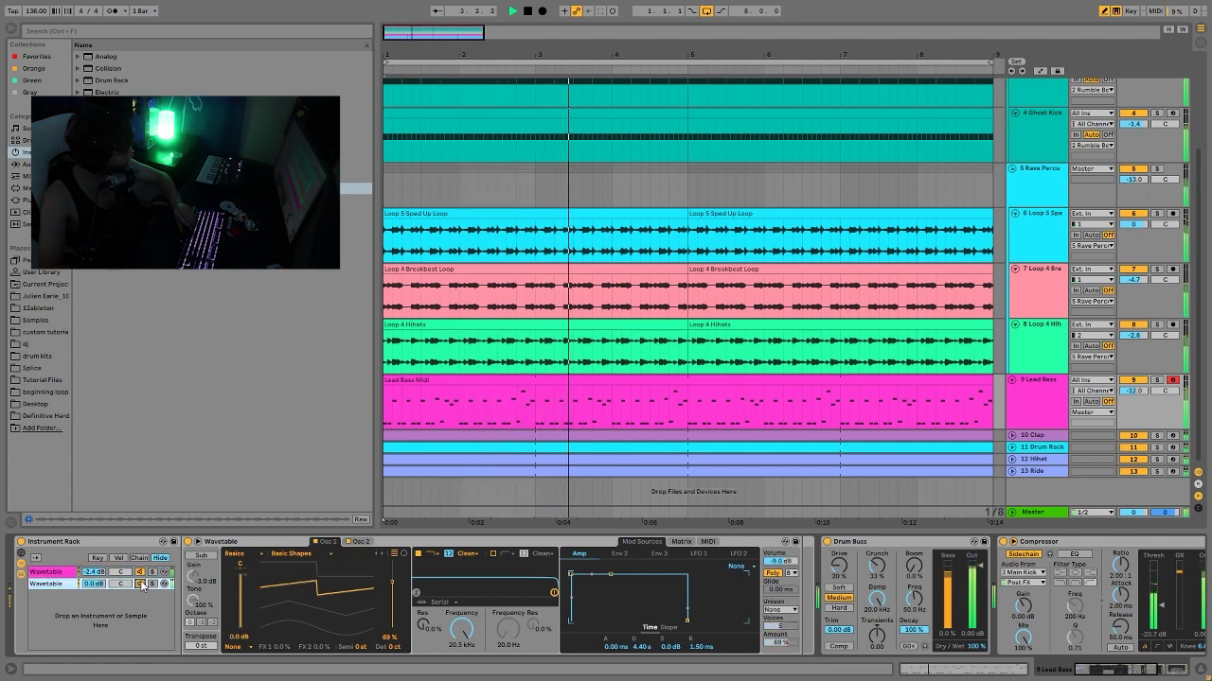
- Solo the Lead Bass track again and examine its Drum Buss, Compressor and EQ Eight devices
left_click(1154, 383)
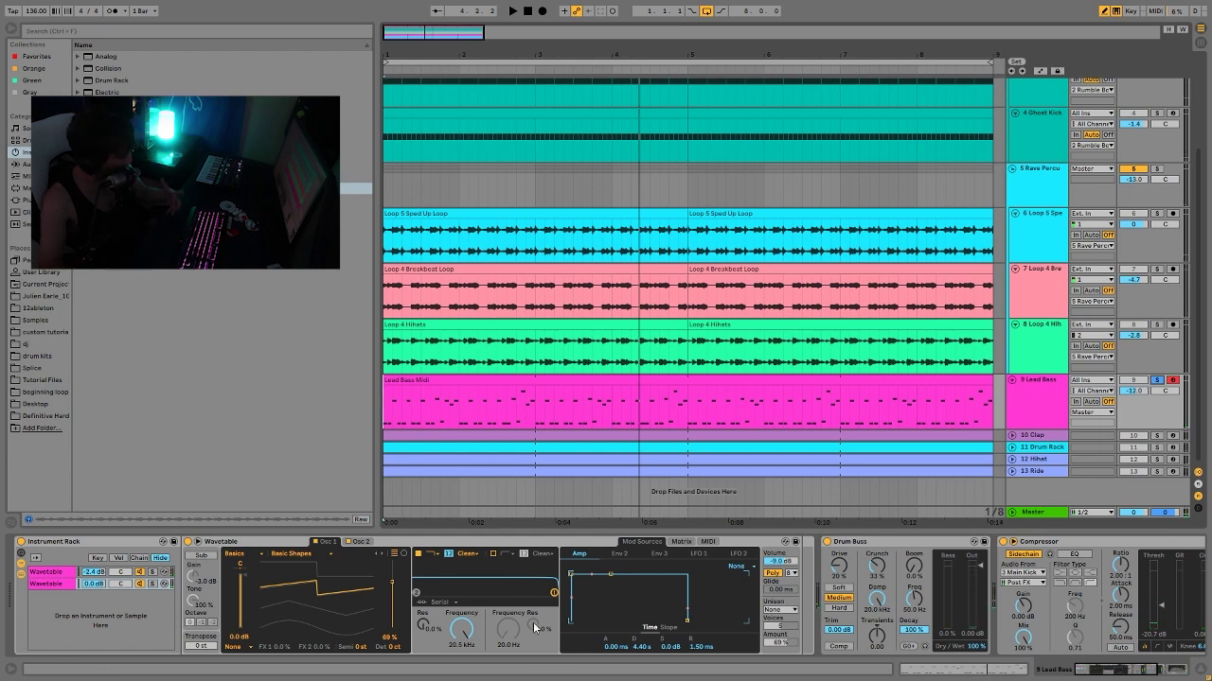
scroll(812, 566, "right", 5)
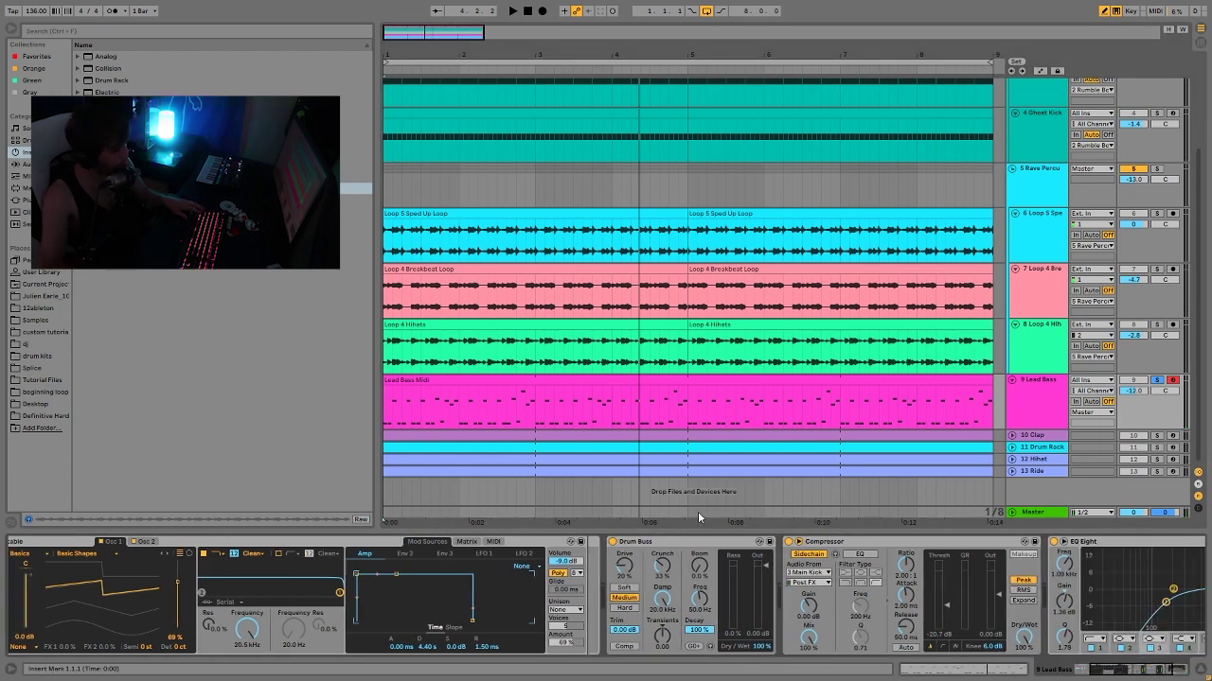
scroll(732, 558, "right", 5)
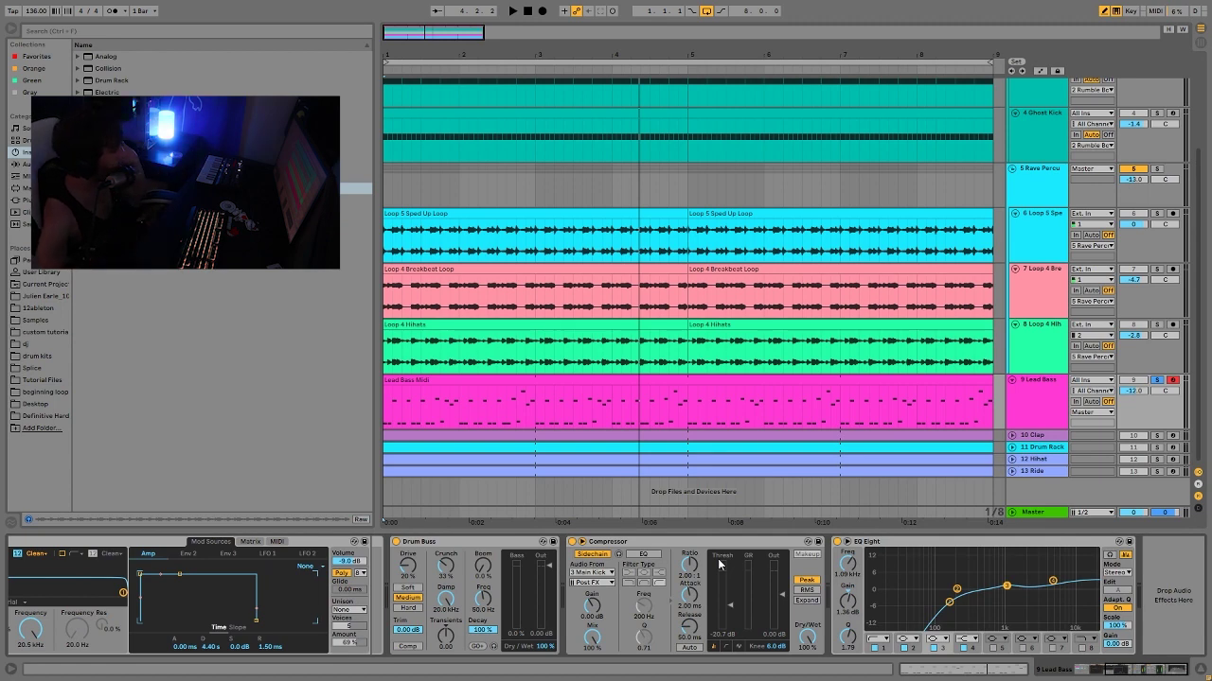
- Bypass Drum Buss on the Lead Bass and re-enable it during playback to compare the sound
key("space")
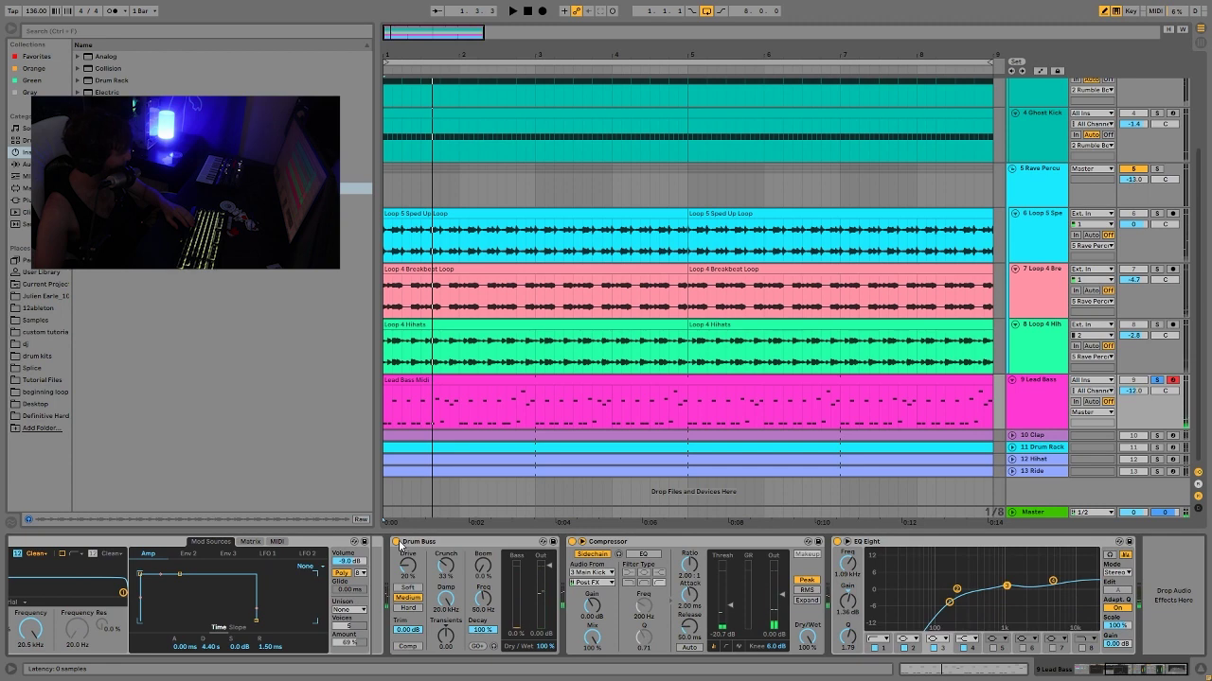
key("space")
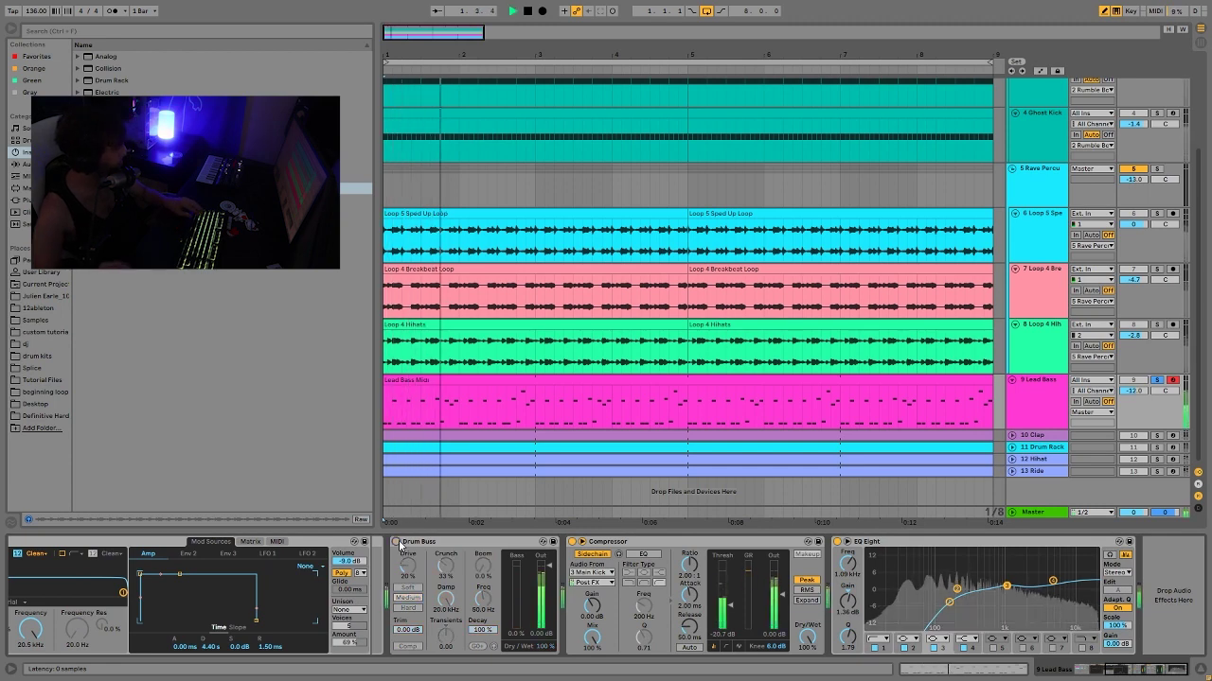
left_click(396, 543)
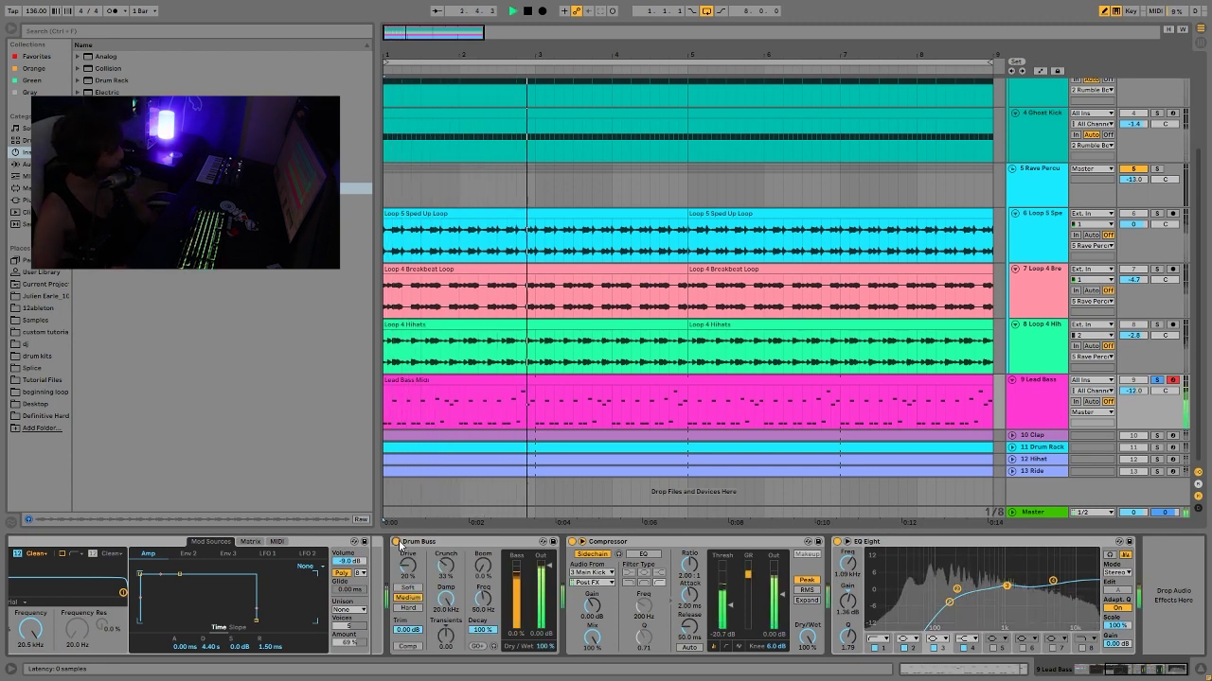
key("space")
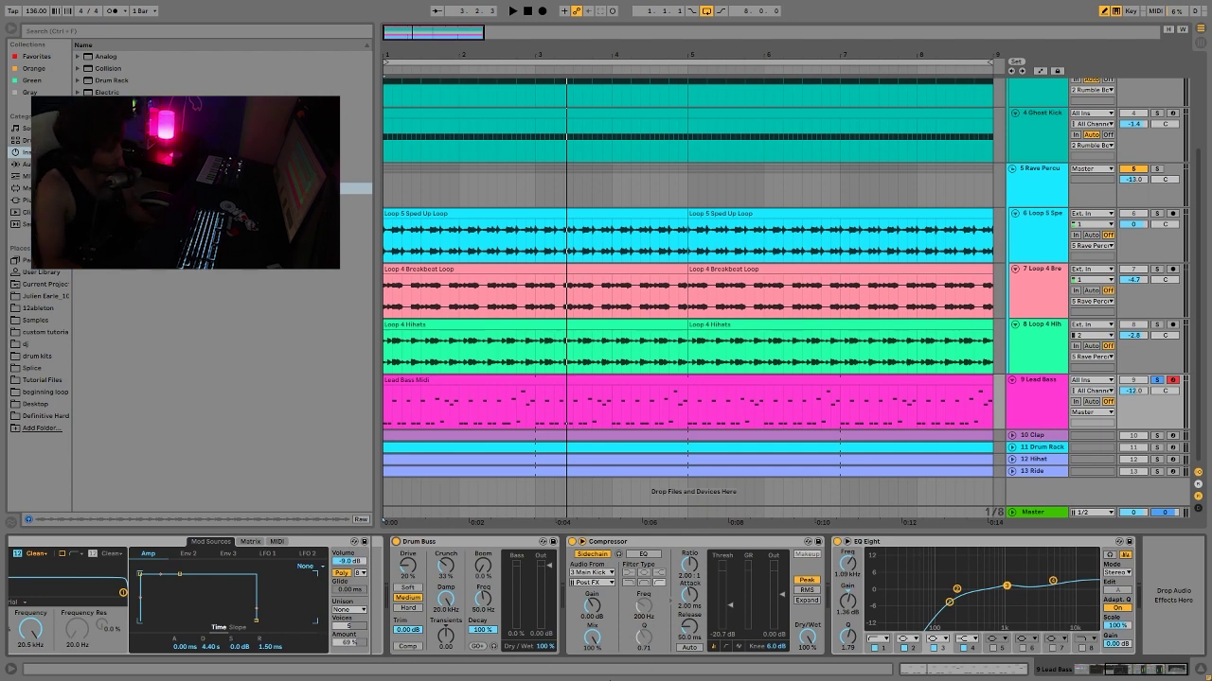
- Play the Lead Bass from bar 1, then examine the Compressor's sidechain settings and its source, the Main Kick track
key("space")
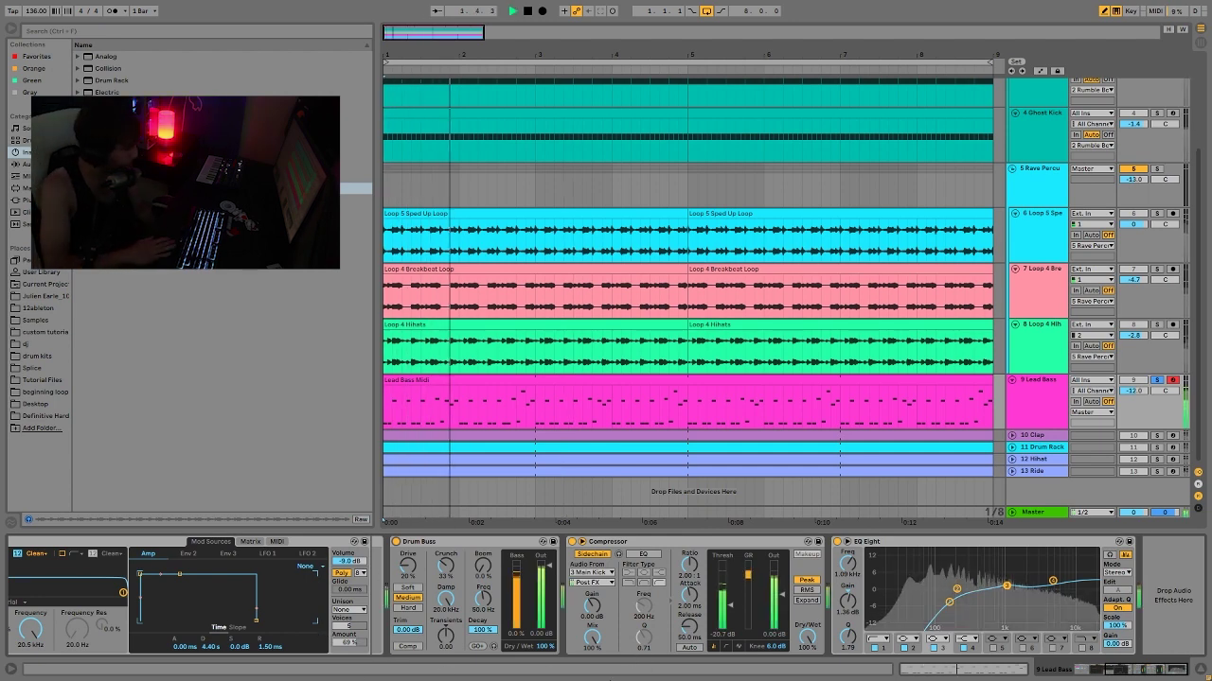
key("space")
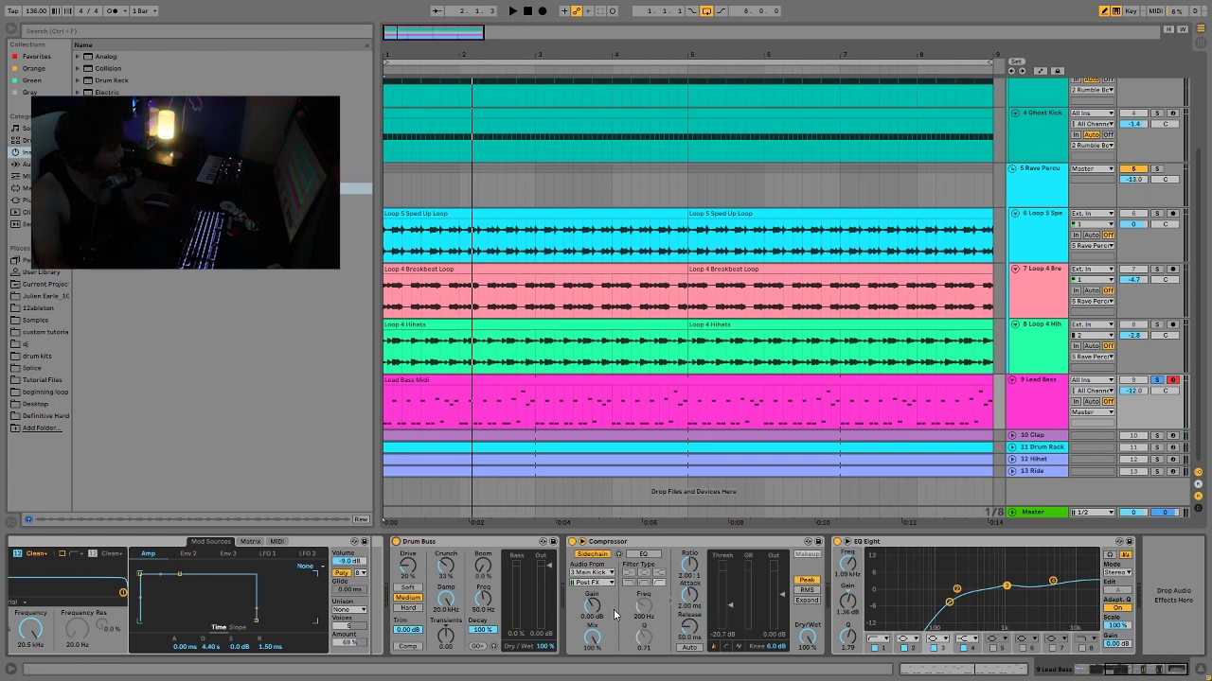
scroll(1090, 123, "up", 2)
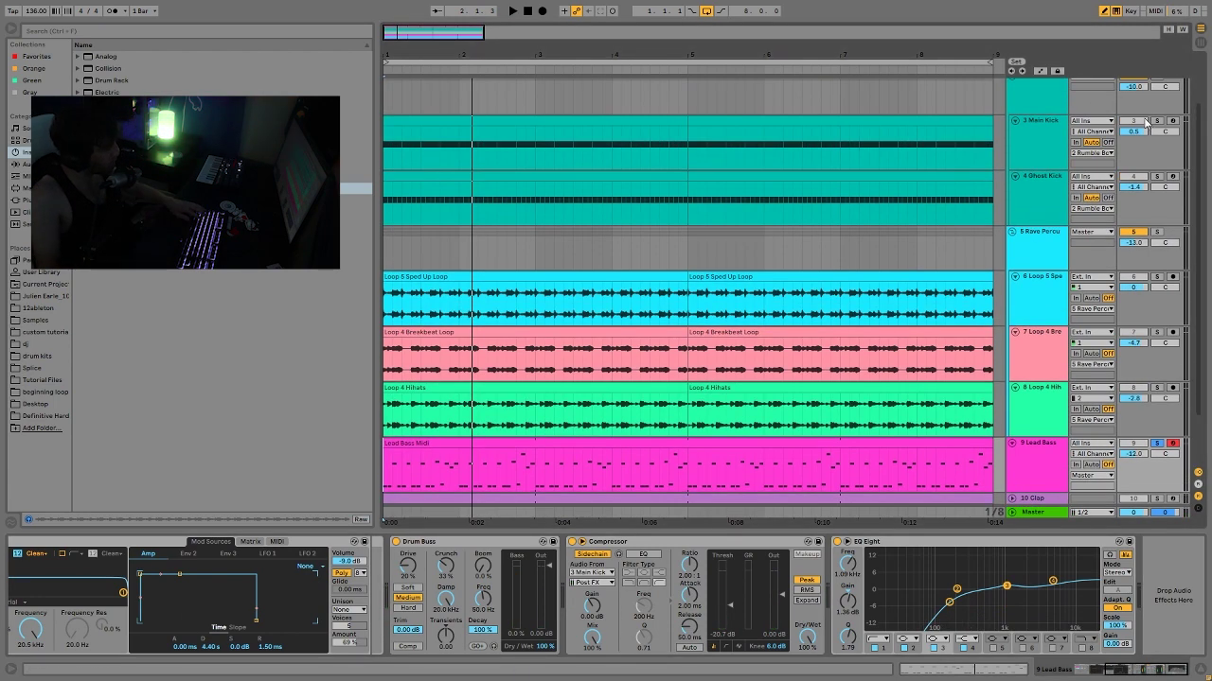
- Play the soloed Lead Bass, then unsolo it and play it together with all the other tracks
key("space")
scroll(1156, 123, "down", 2)
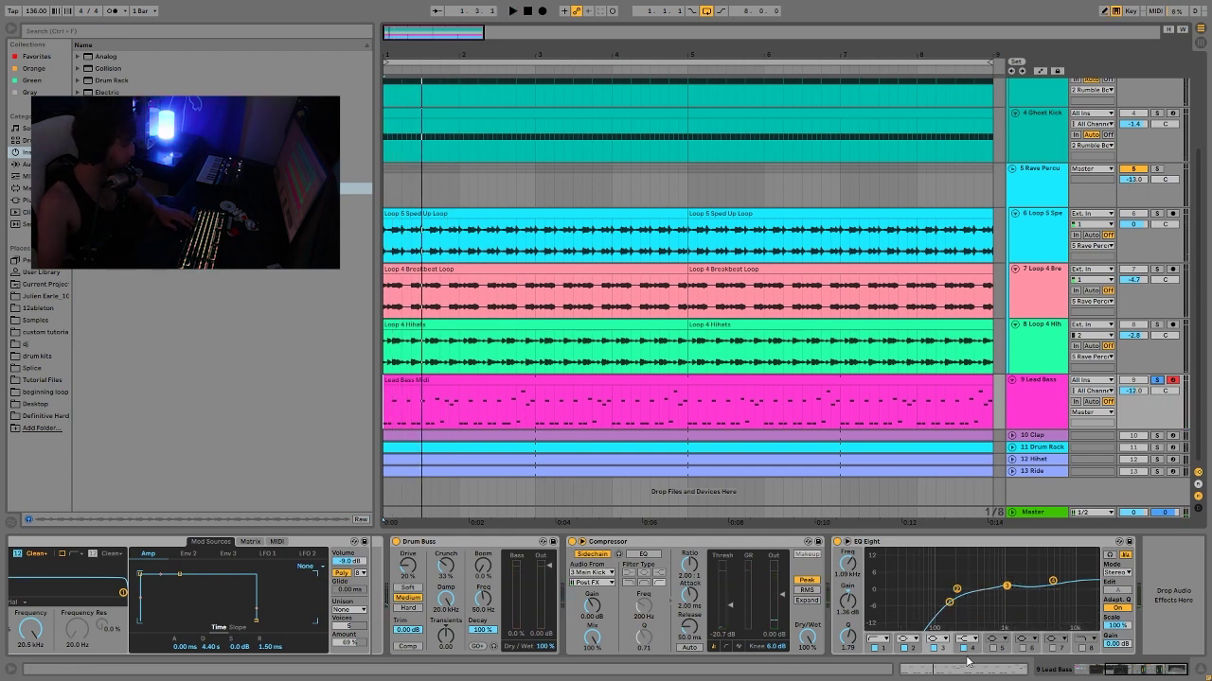
key("space")
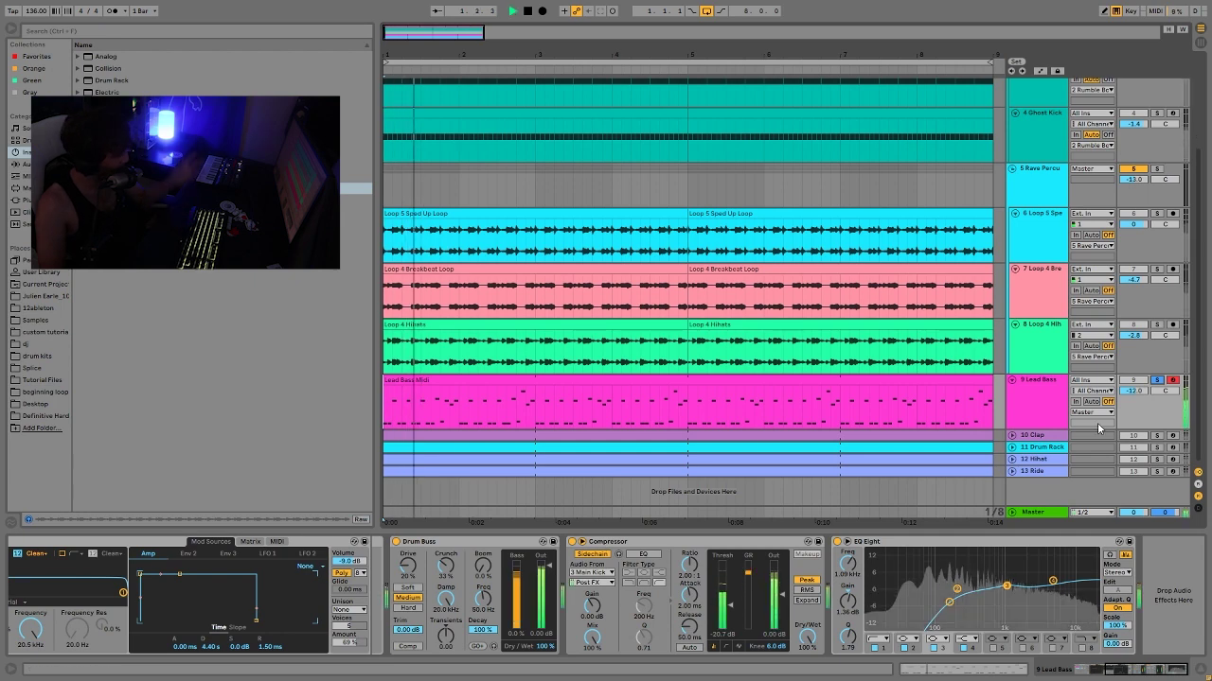
left_click(1156, 380)
key("space")
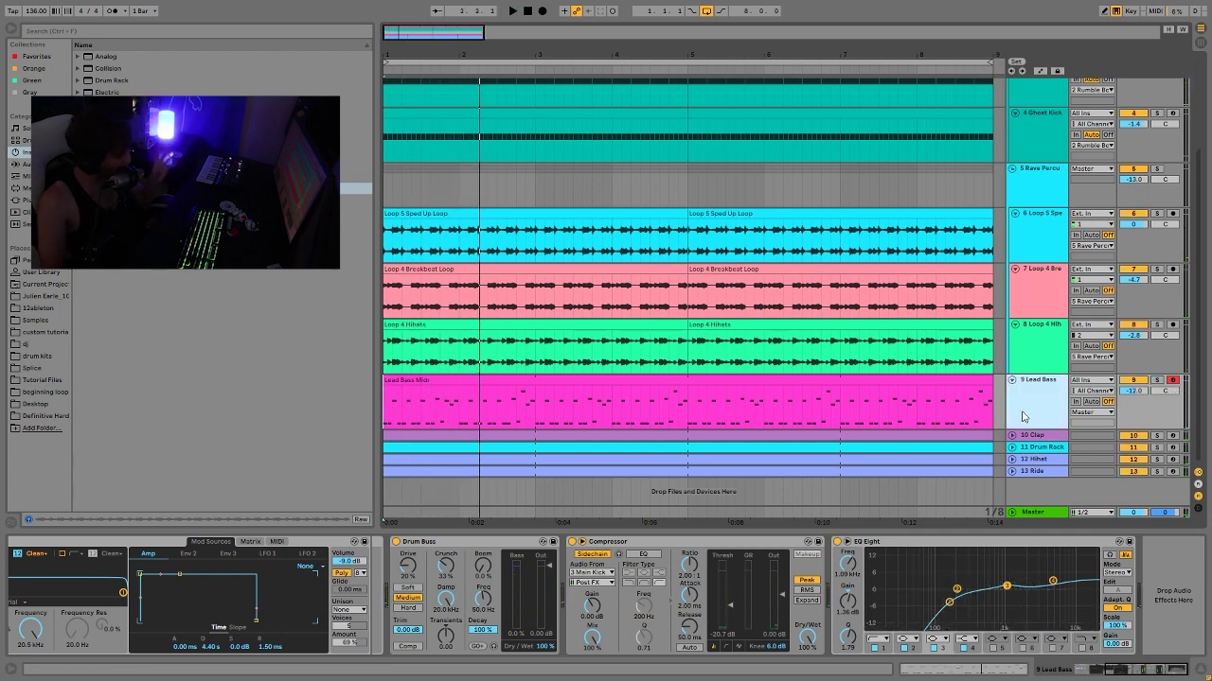
key("space")
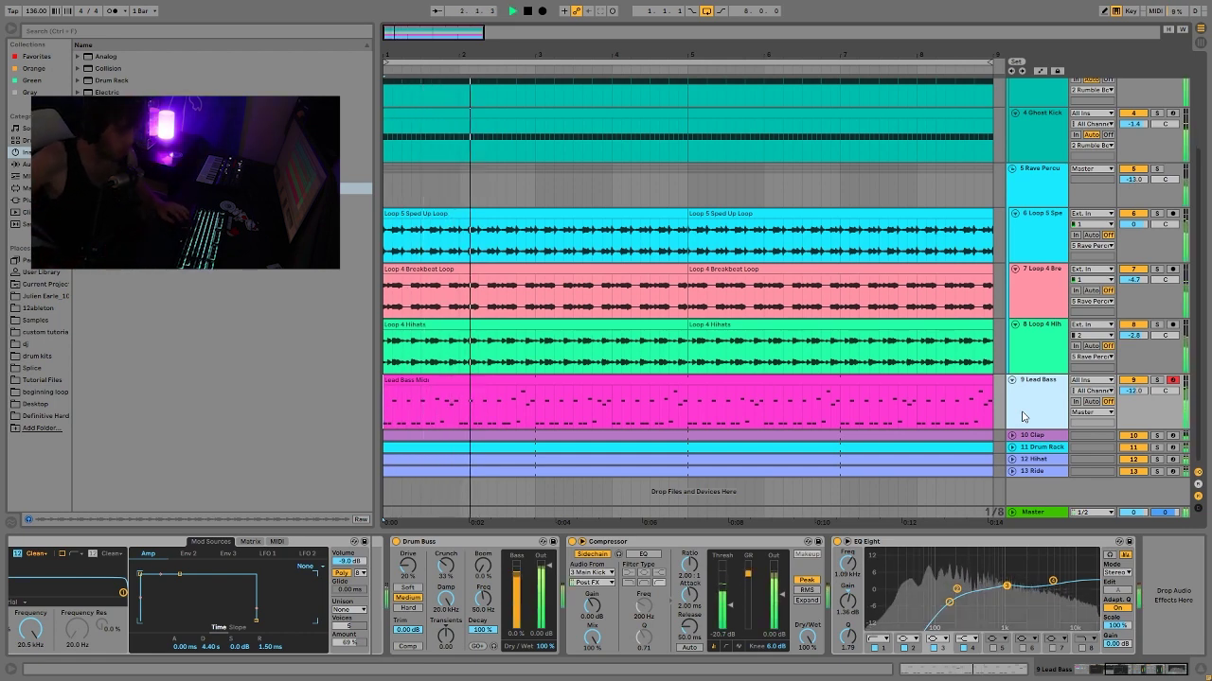
key("space")
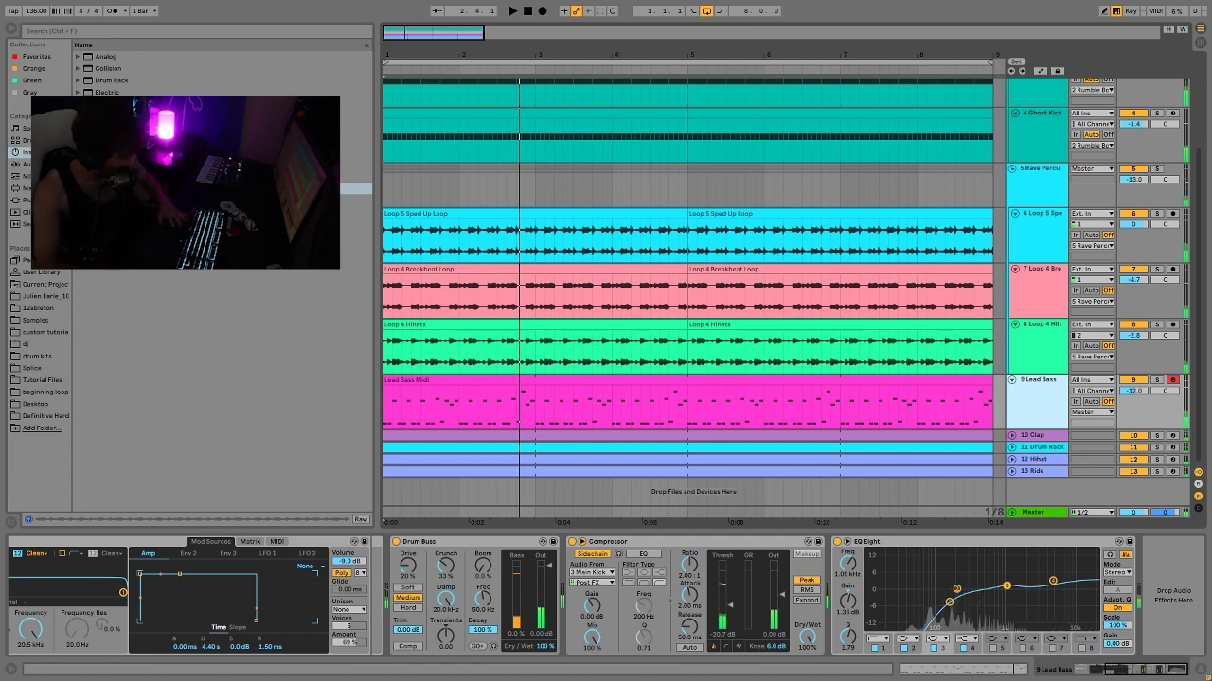
- Solo the Clap track and play it while examining its sample and its Reverb, Overdrive and Drum Buss devices
left_click(1156, 435)
key("space")
left_click(1031, 435)
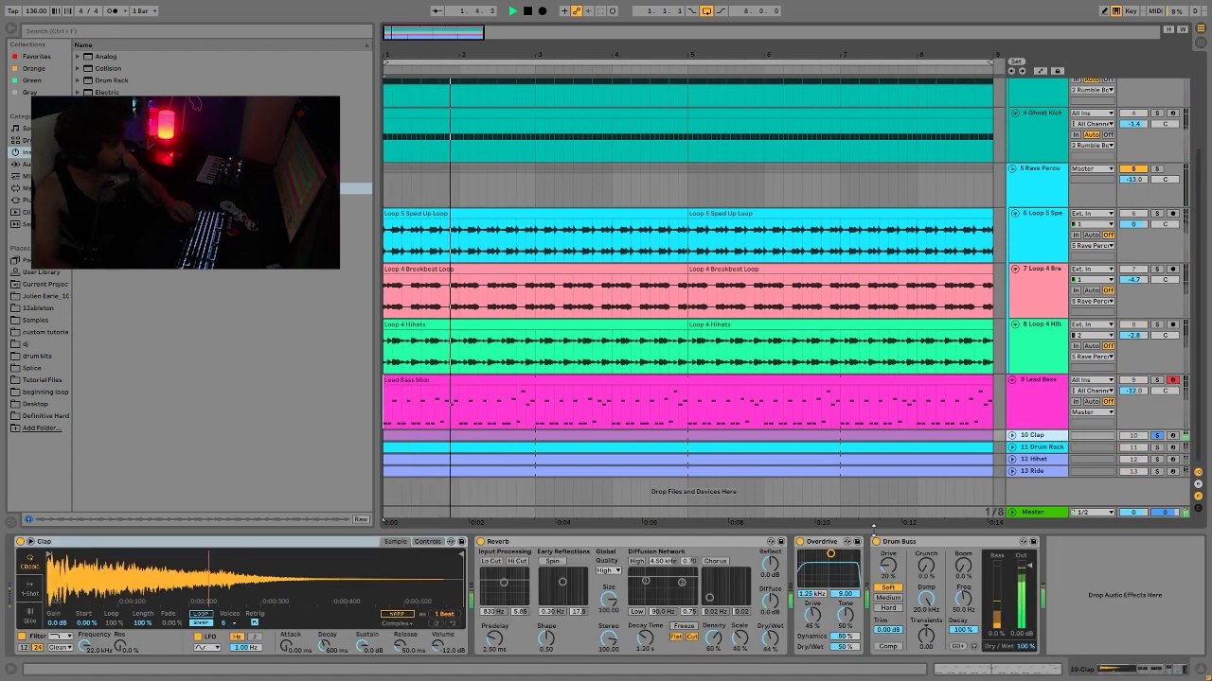
key("space")
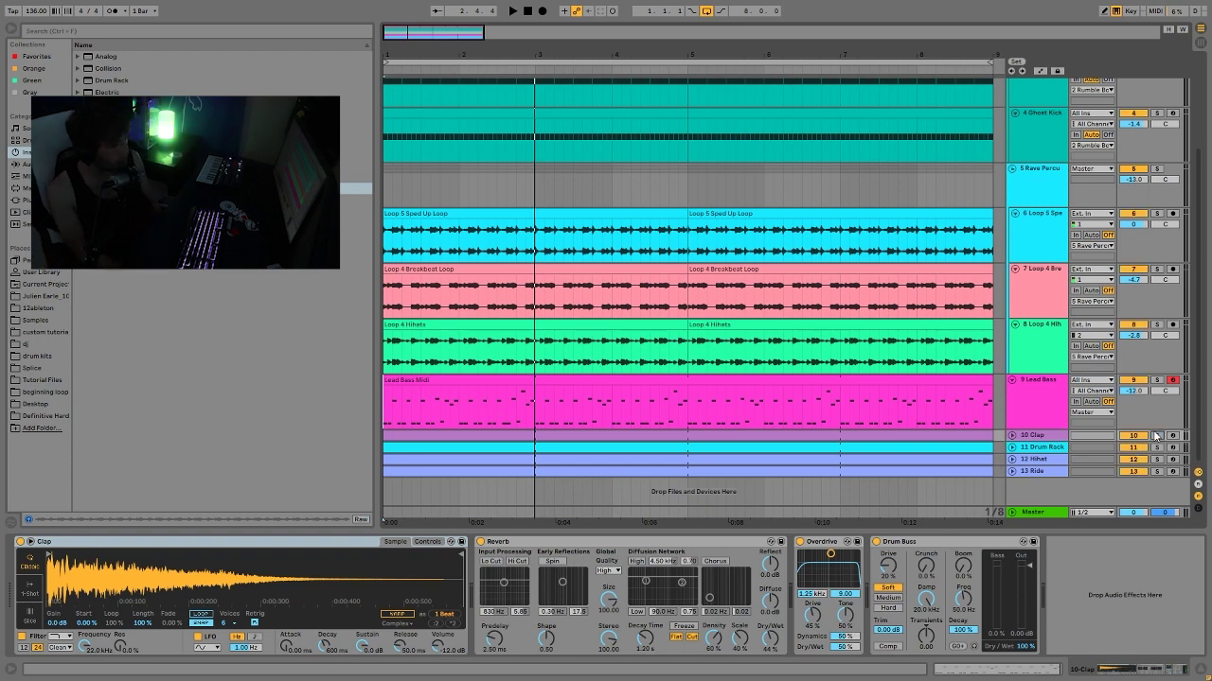
- Play all tracks together, muting the Clap and turning it back on to compare the mix
key("space")
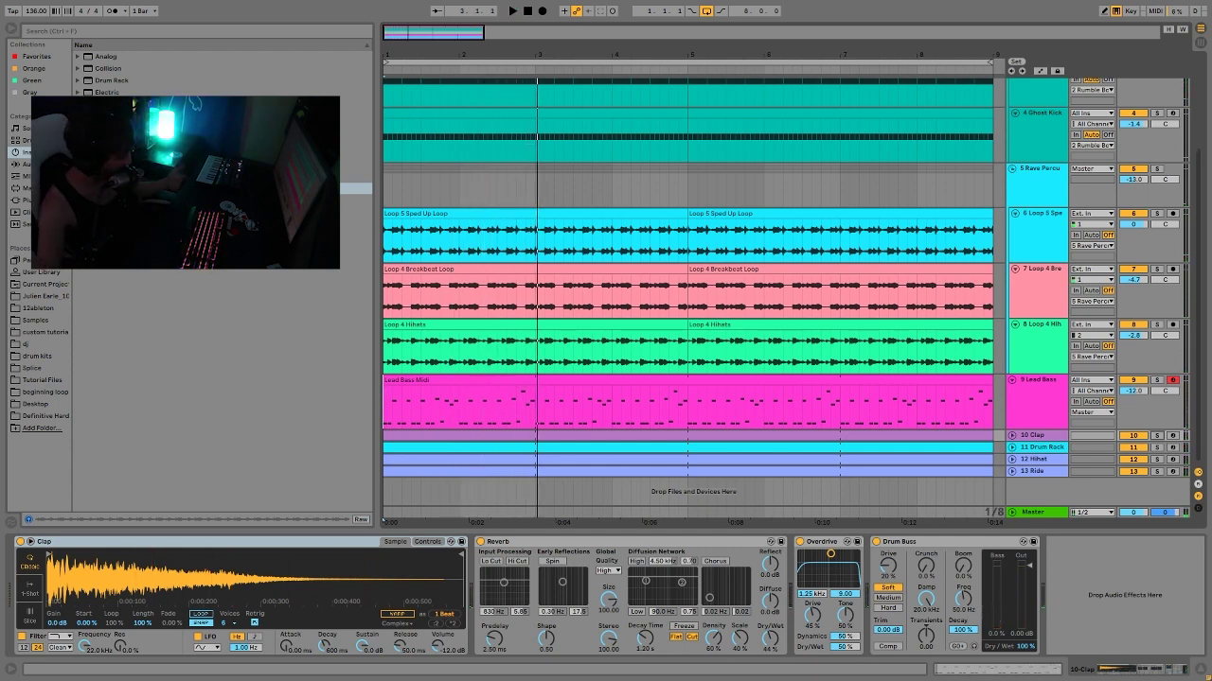
key("space")
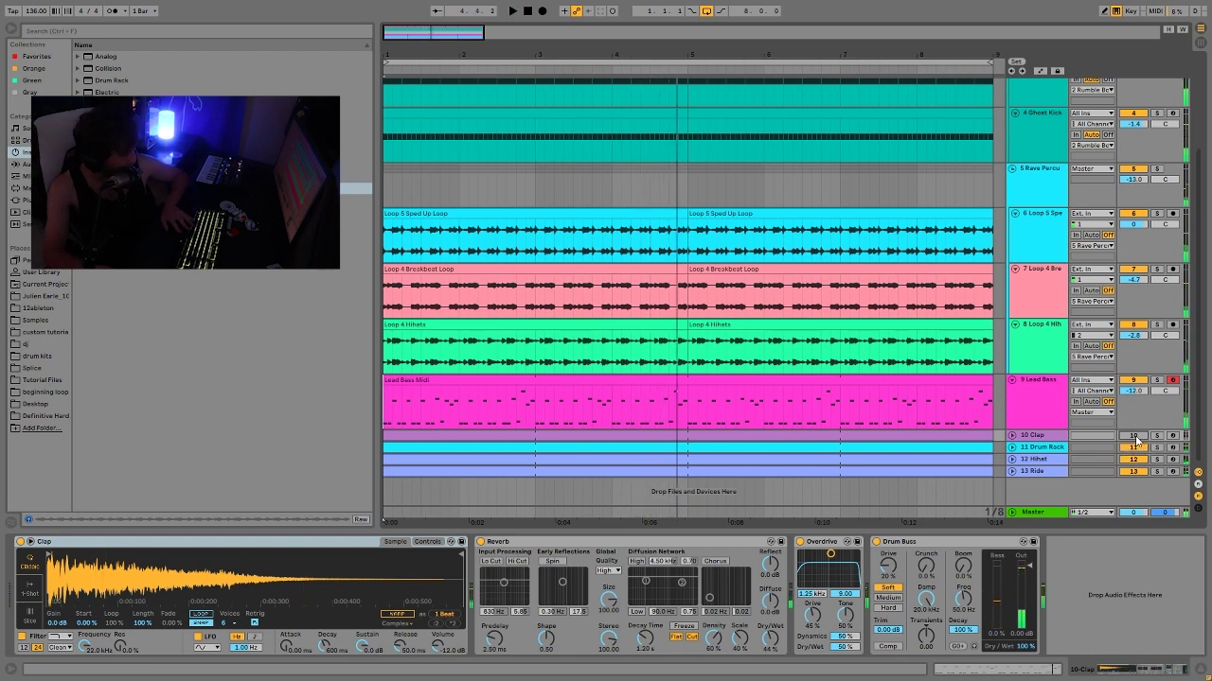
key("space")
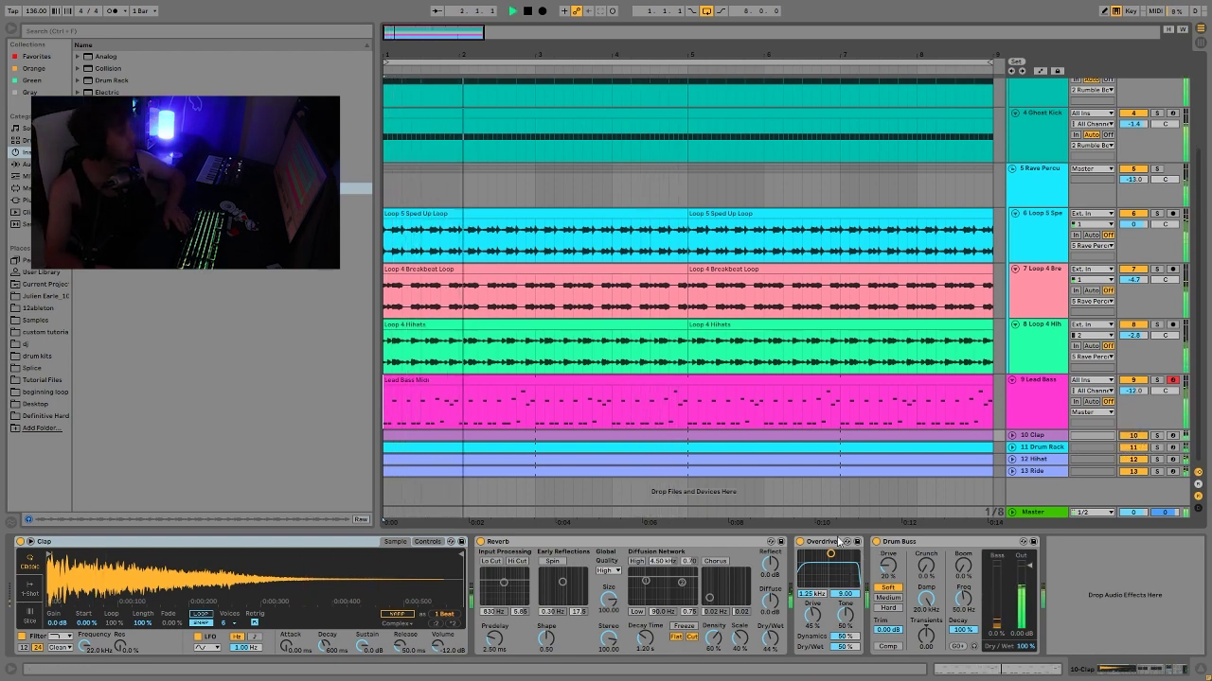
key("space")
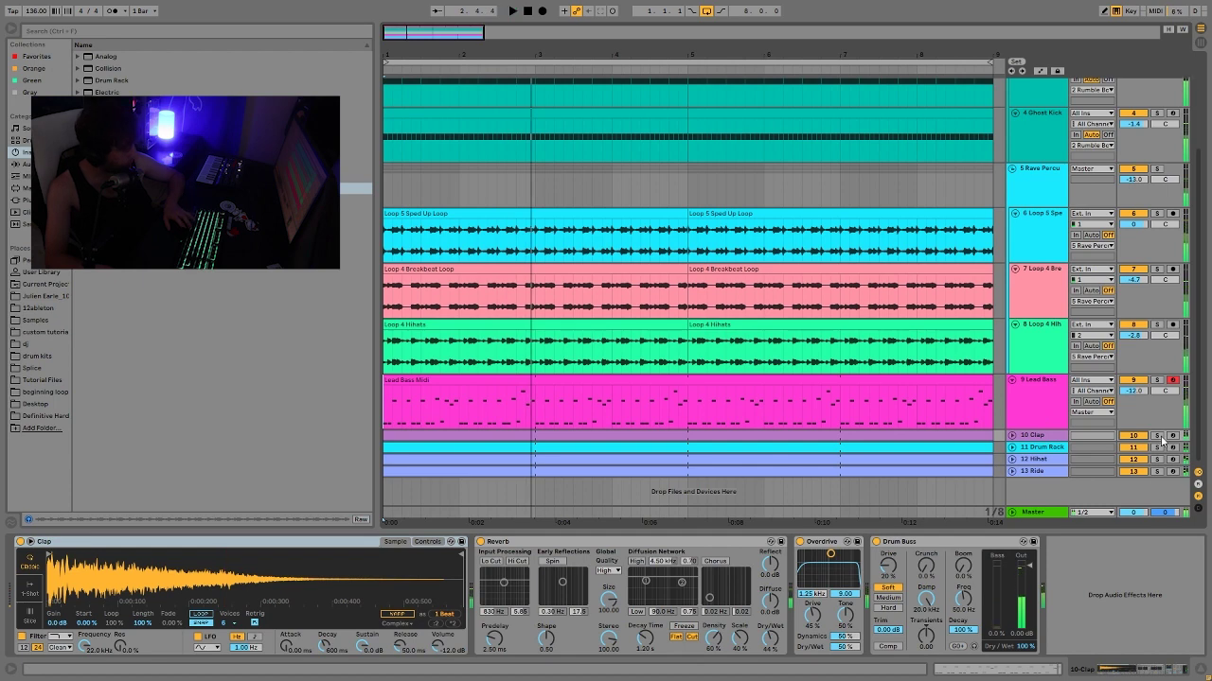
- Solo the Clap, bypass and re-enable its Overdrive during playback, then unsolo it to hear it with all tracks
left_click(1157, 435)
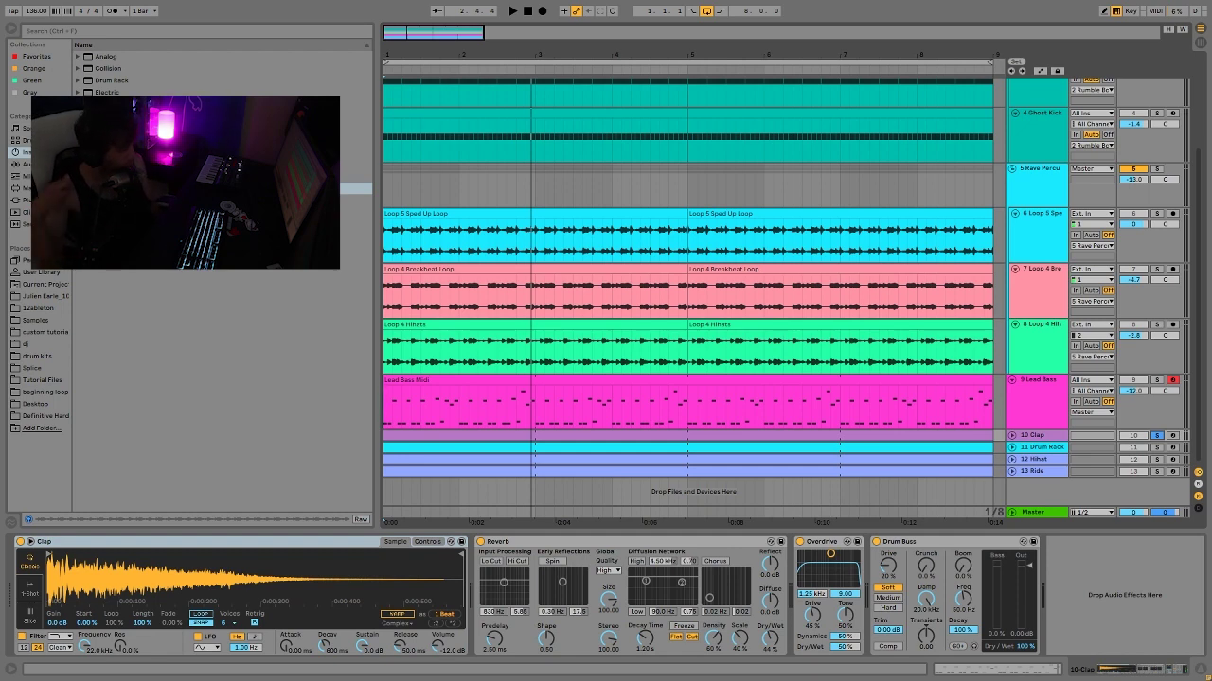
key("space")
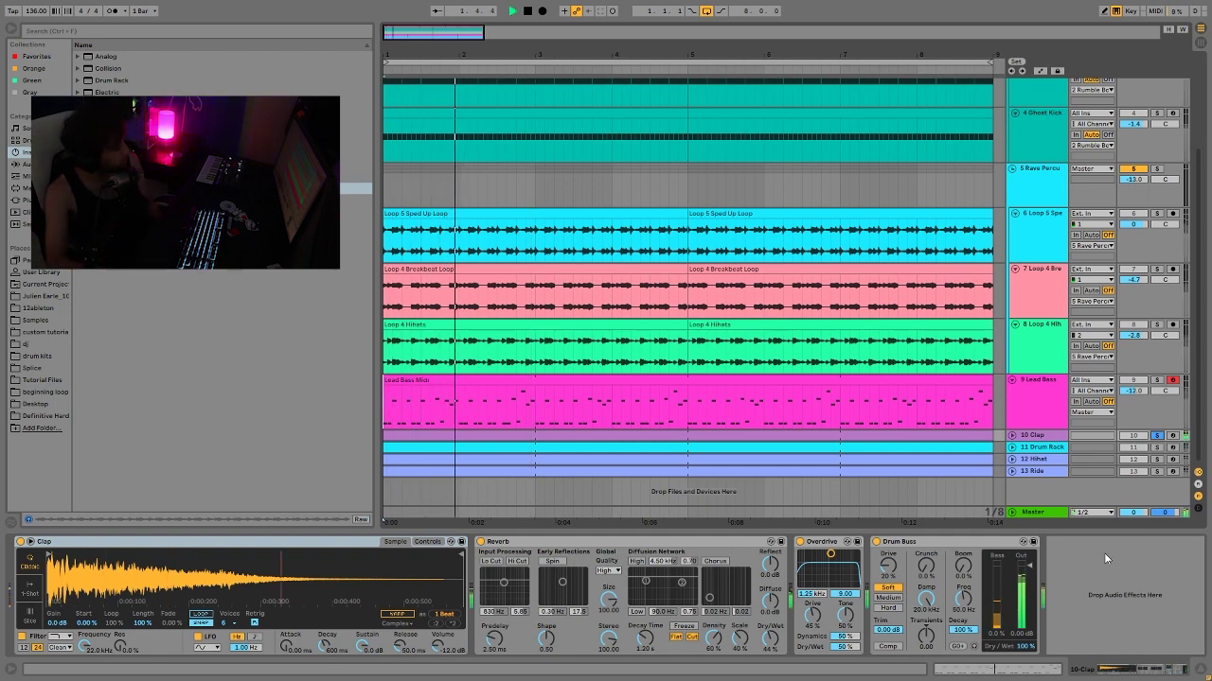
key("space")
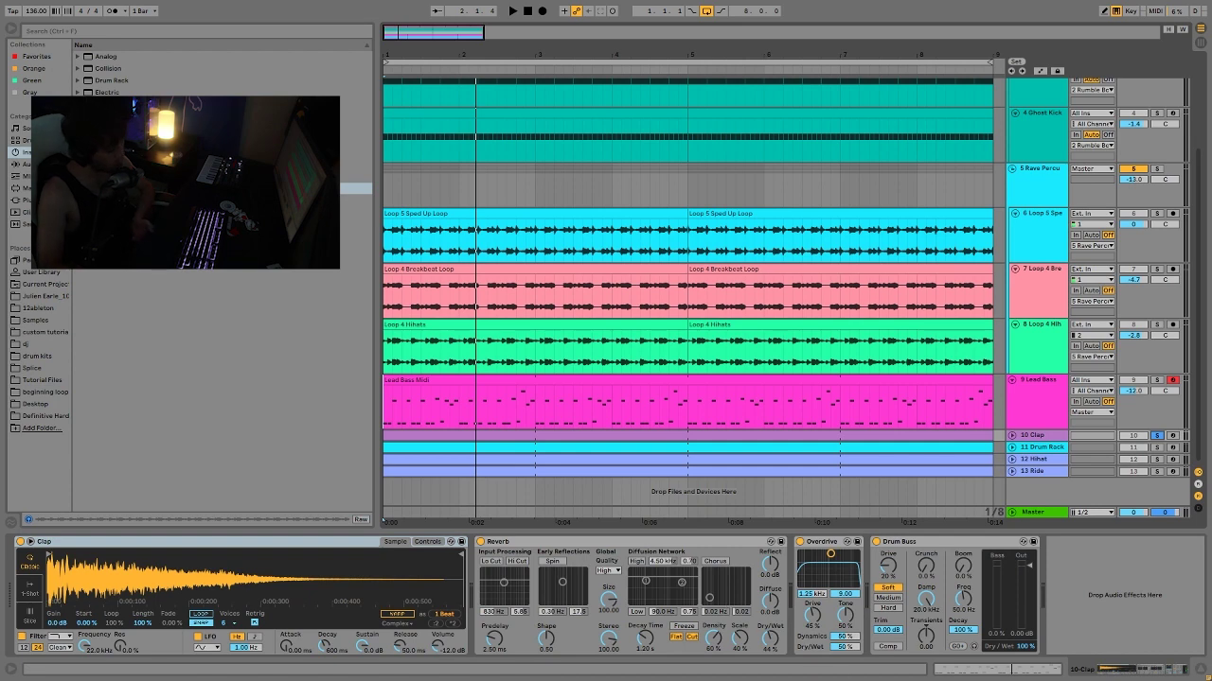
key("space")
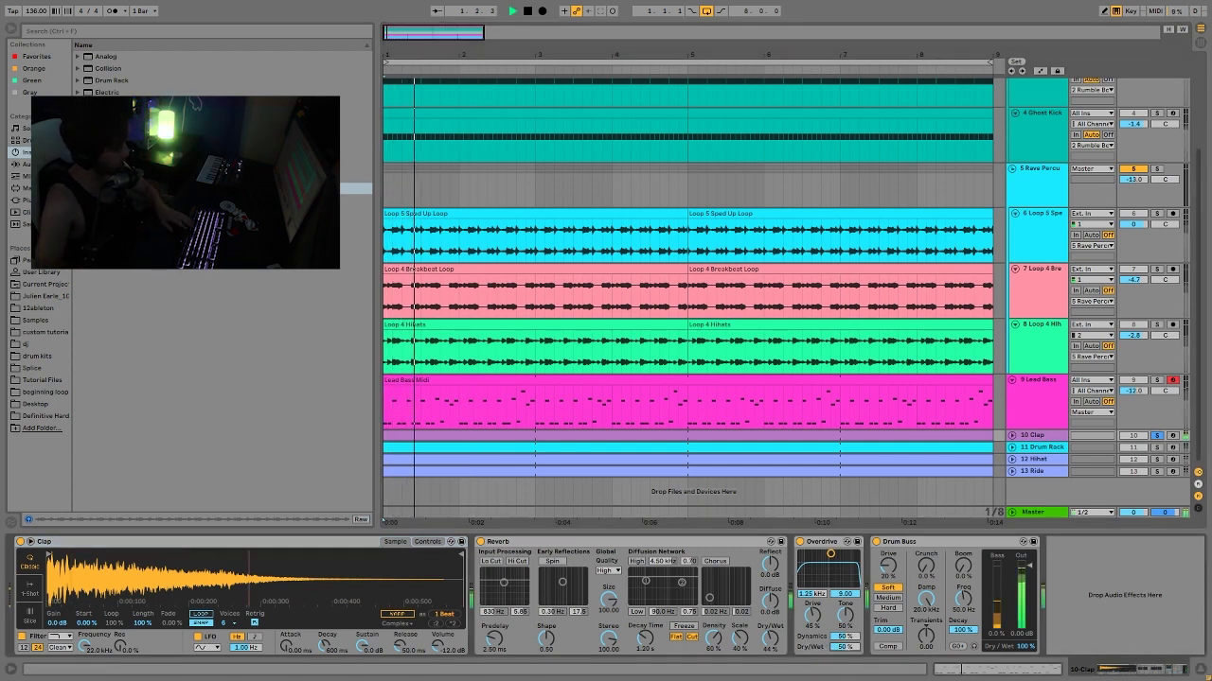
left_click(801, 541)
left_click(801, 541)
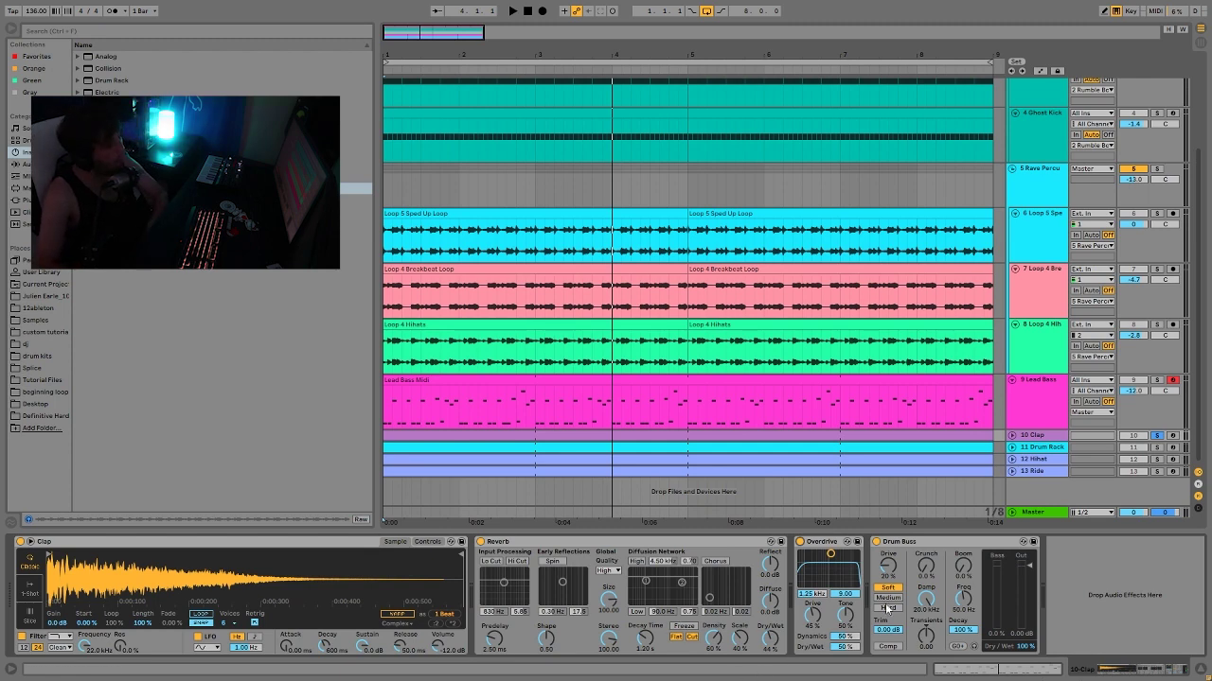
key("space")
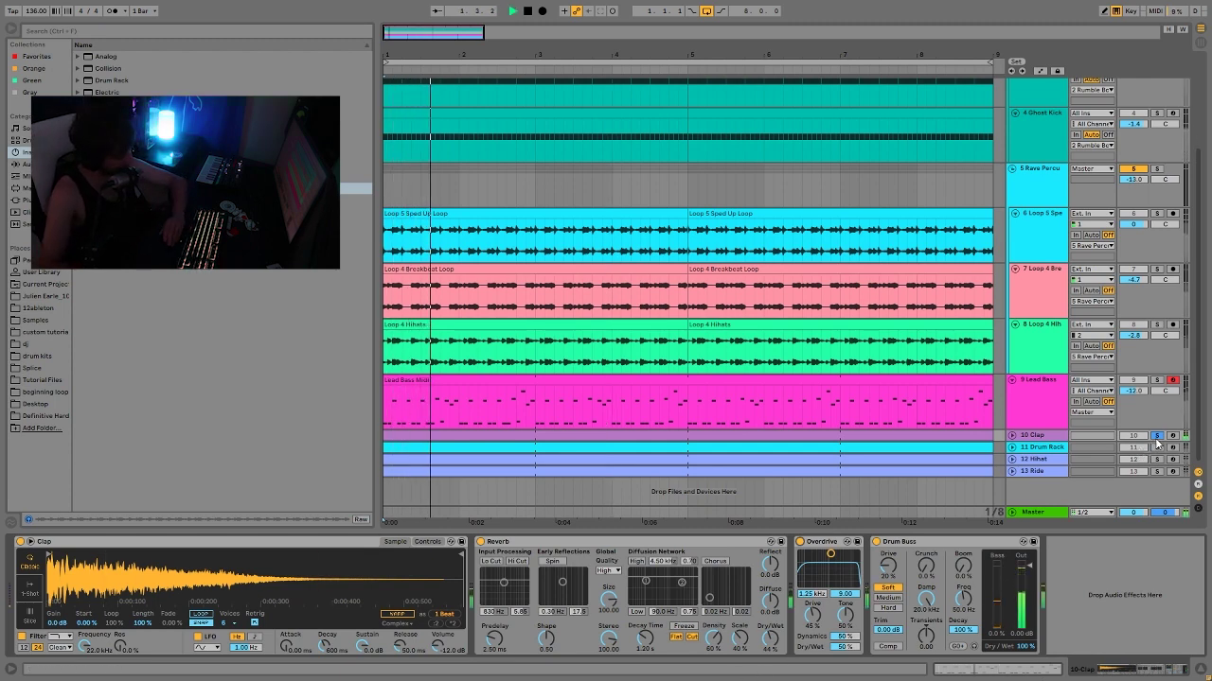
left_click(1156, 436)
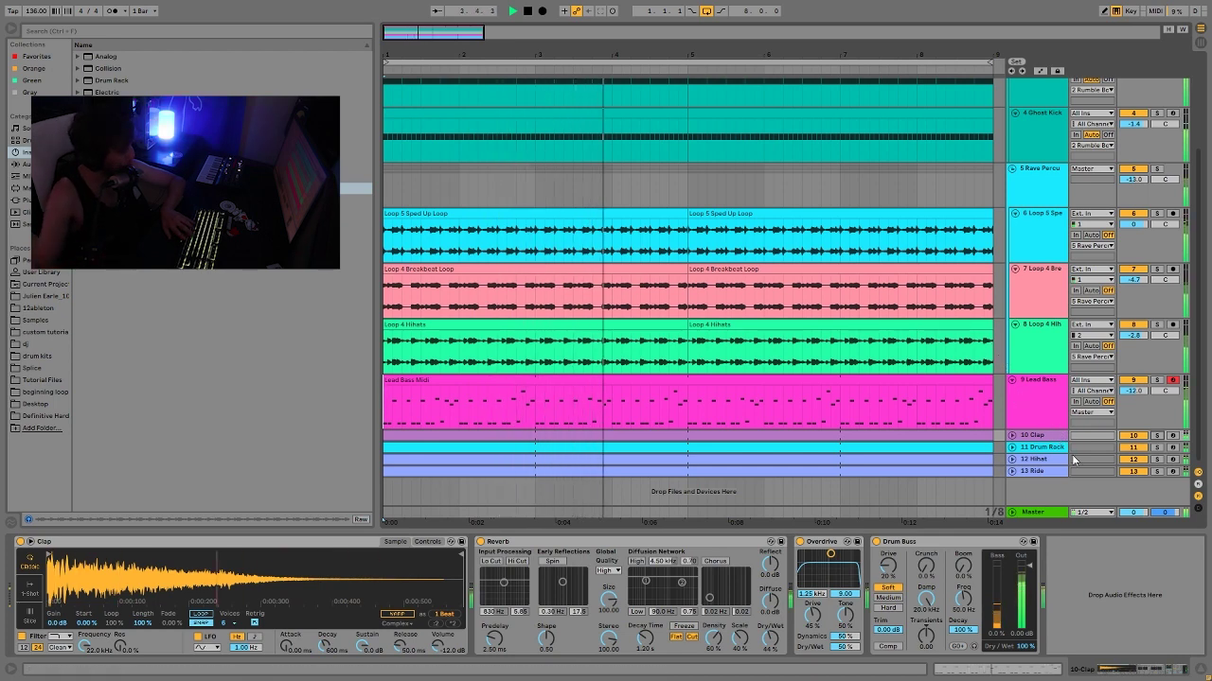
- Solo the Drum Rack, Hihat and Ride tracks together and unfold them in the arrangement
left_click(1156, 451)
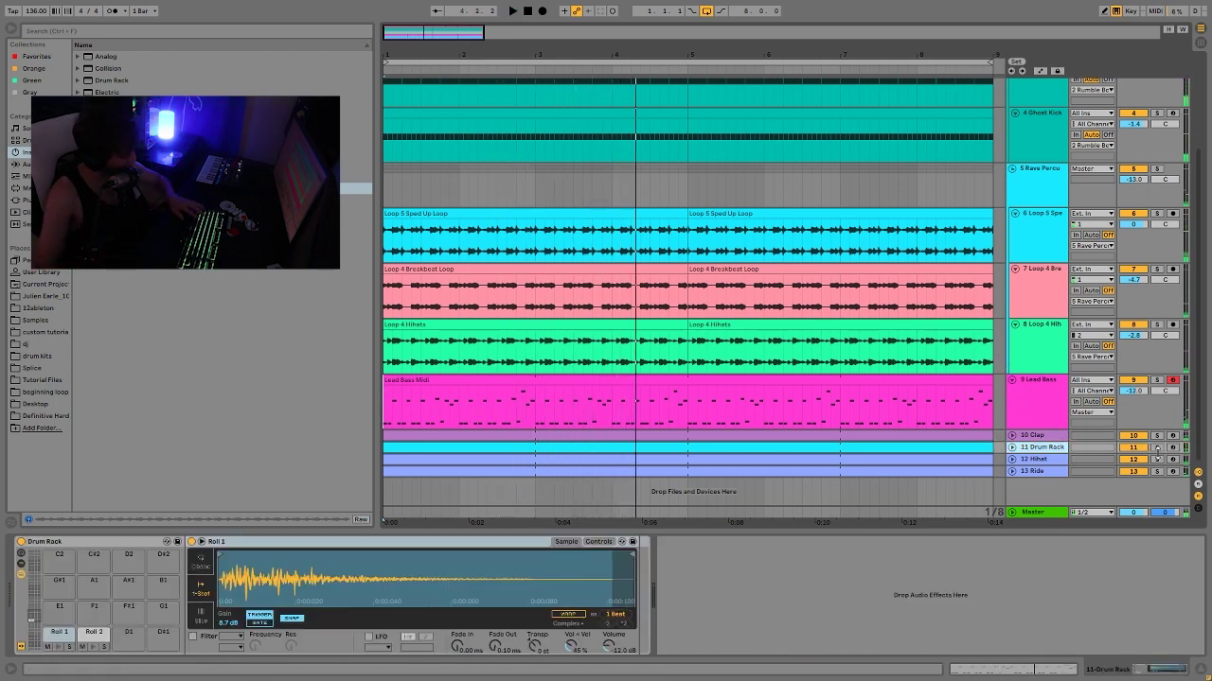
left_click(1156, 448)
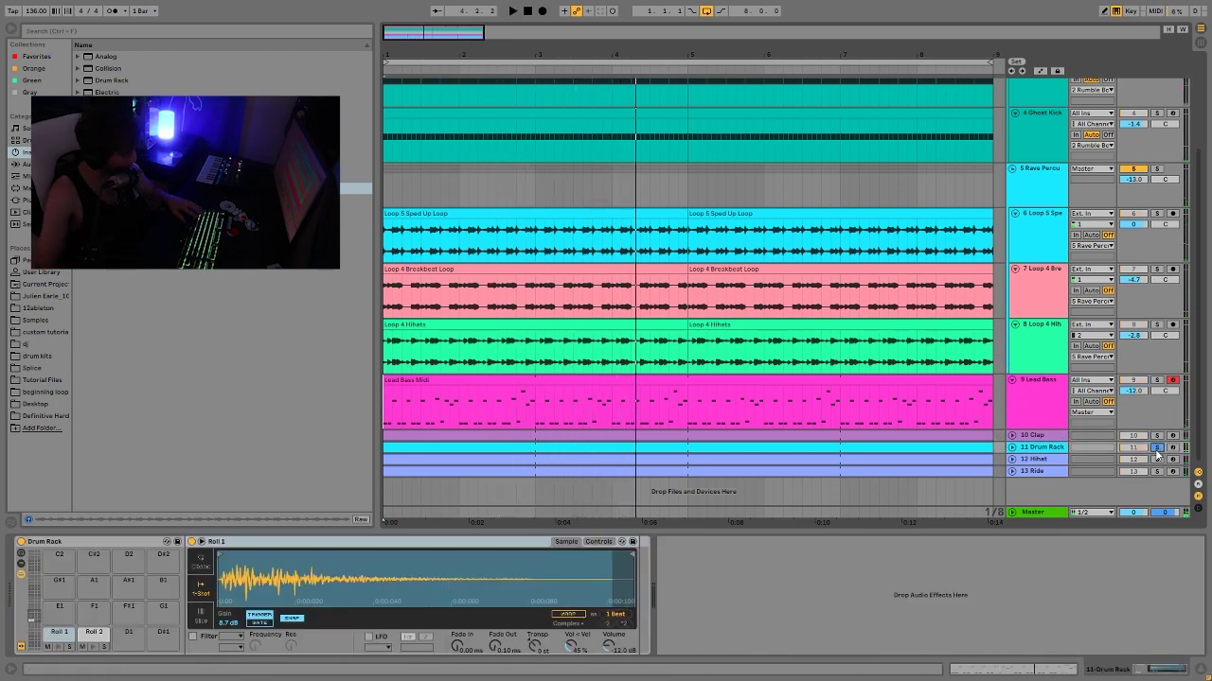
left_click(1011, 472)
left_click(1012, 445)
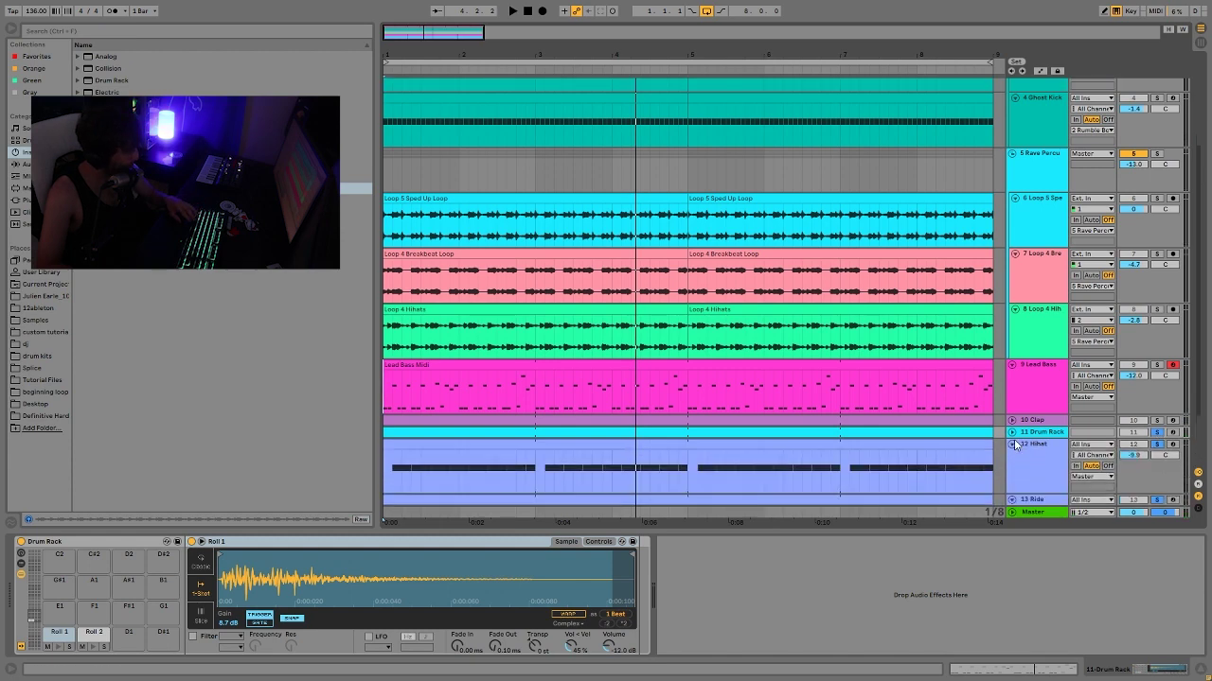
left_click(1013, 433)
- Play the three soloed percussion tracks and show the Ride track's sample, Echo and Saturator devices
key("space")
scroll(1088, 407, "down", 3)
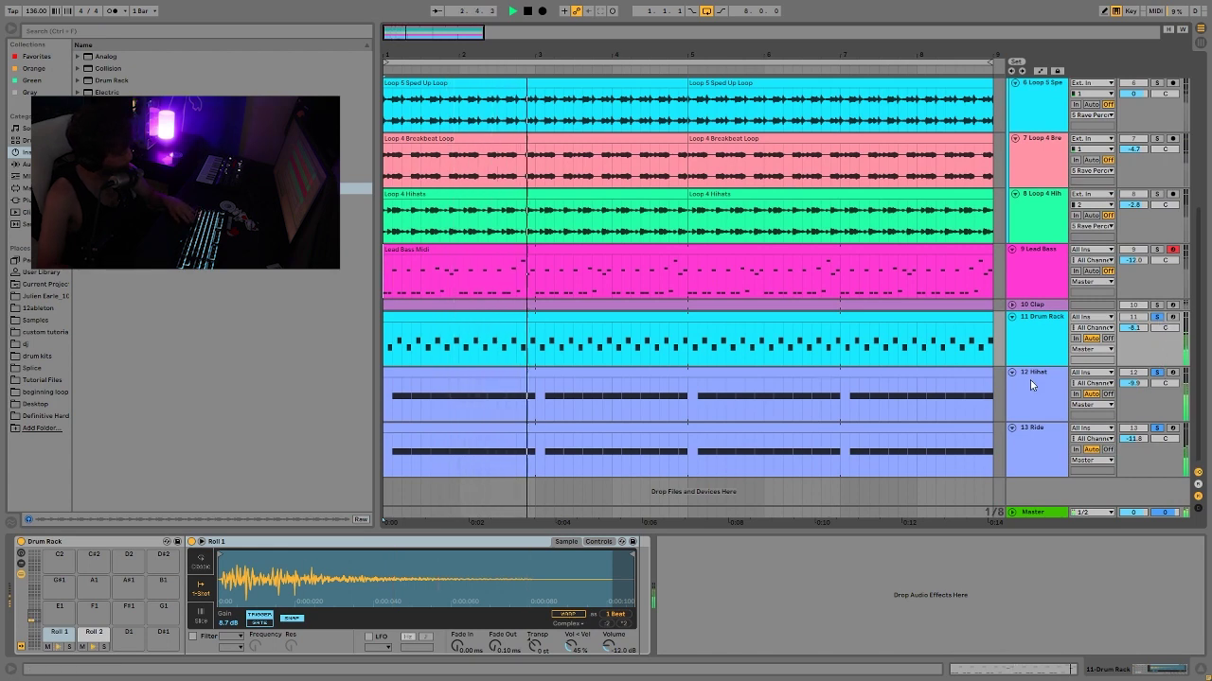
key("Down")
key("Down")
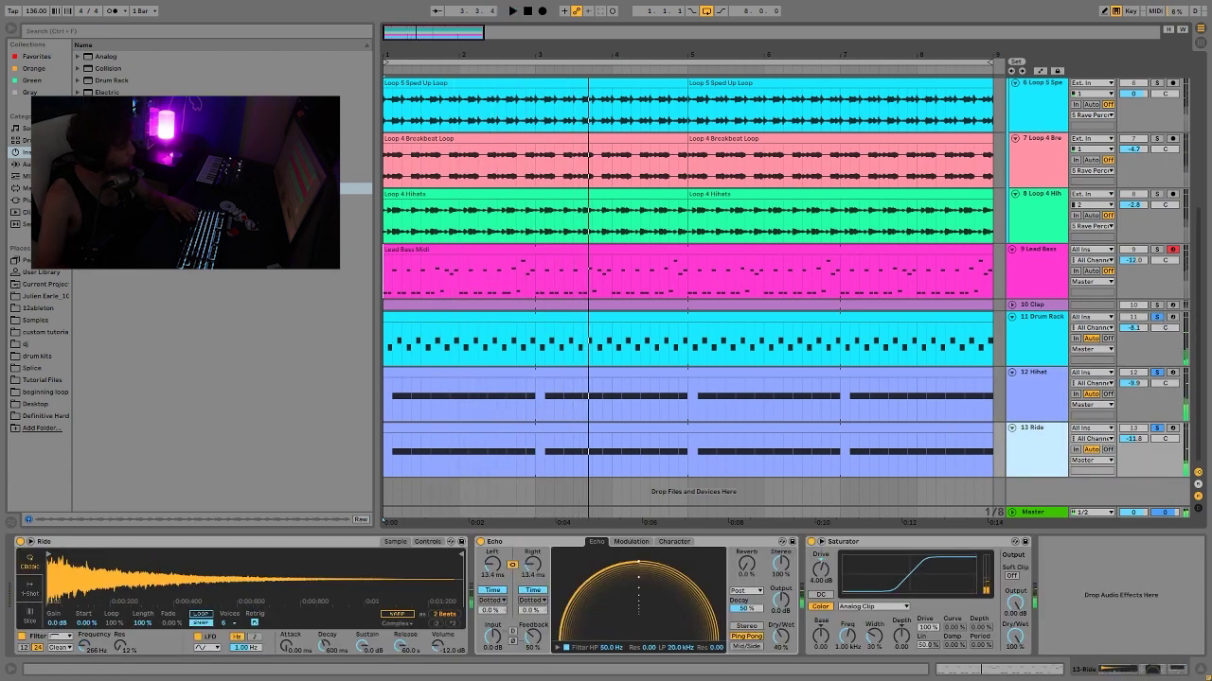
- Unsolo the Ride and Hihat, select the Drum Rack track and play it alone from bar 1
left_click(1156, 431)
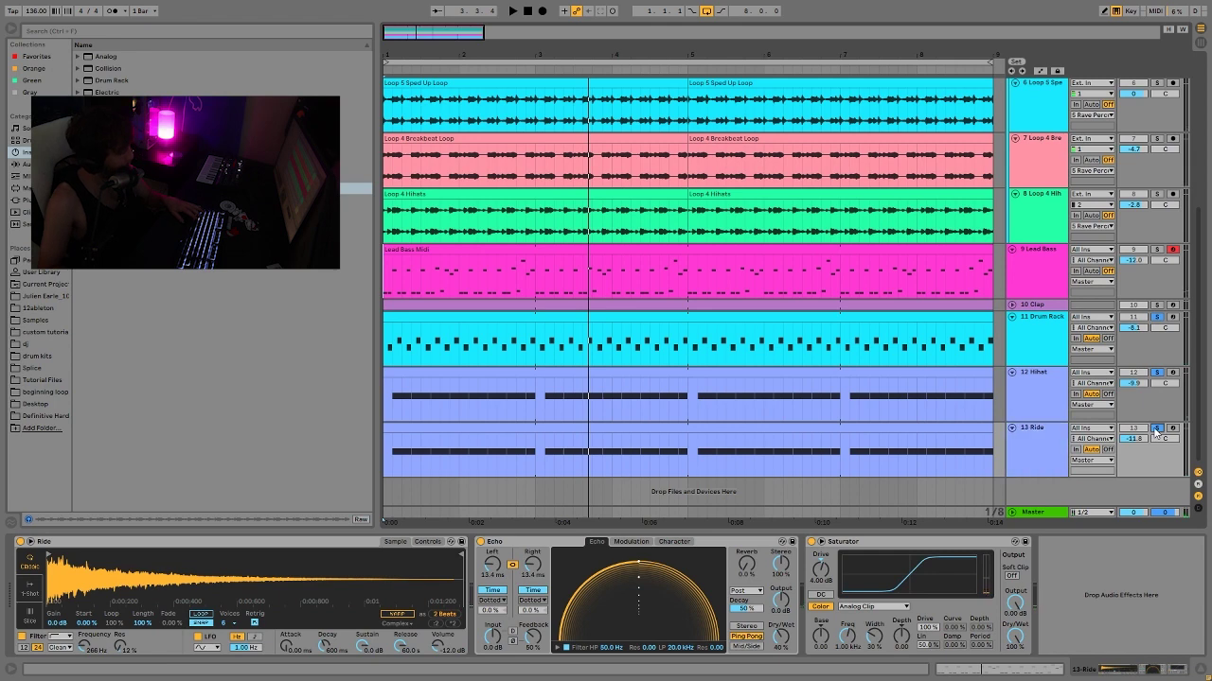
left_click(1064, 348)
key("space")
scroll(1150, 249, "up", 5)
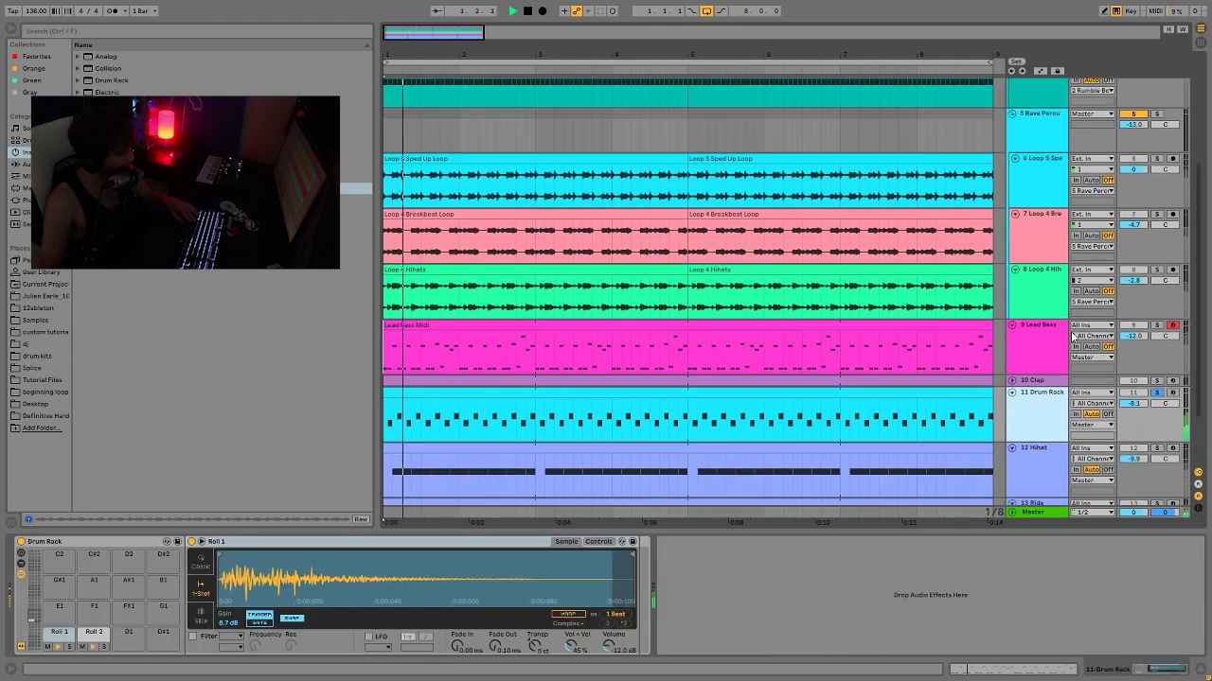
key("space")
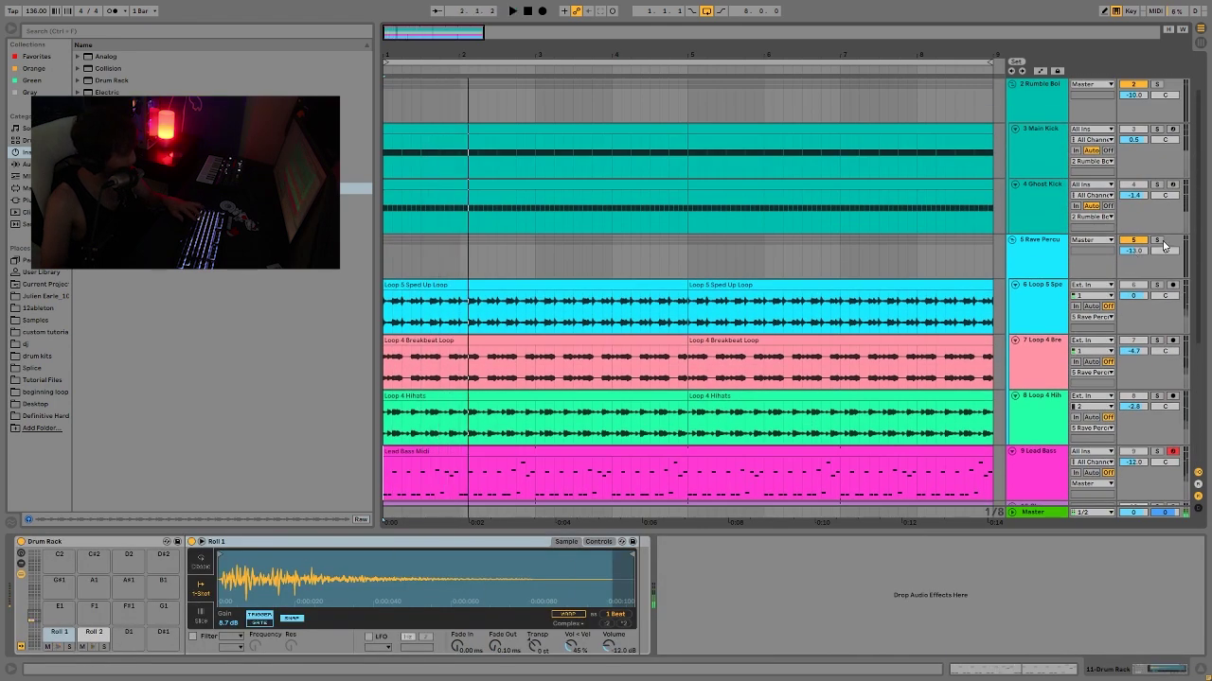
- Solo the Rave Percussion group alongside the Drum Rack, play them together, and unsolo the group
key("space")
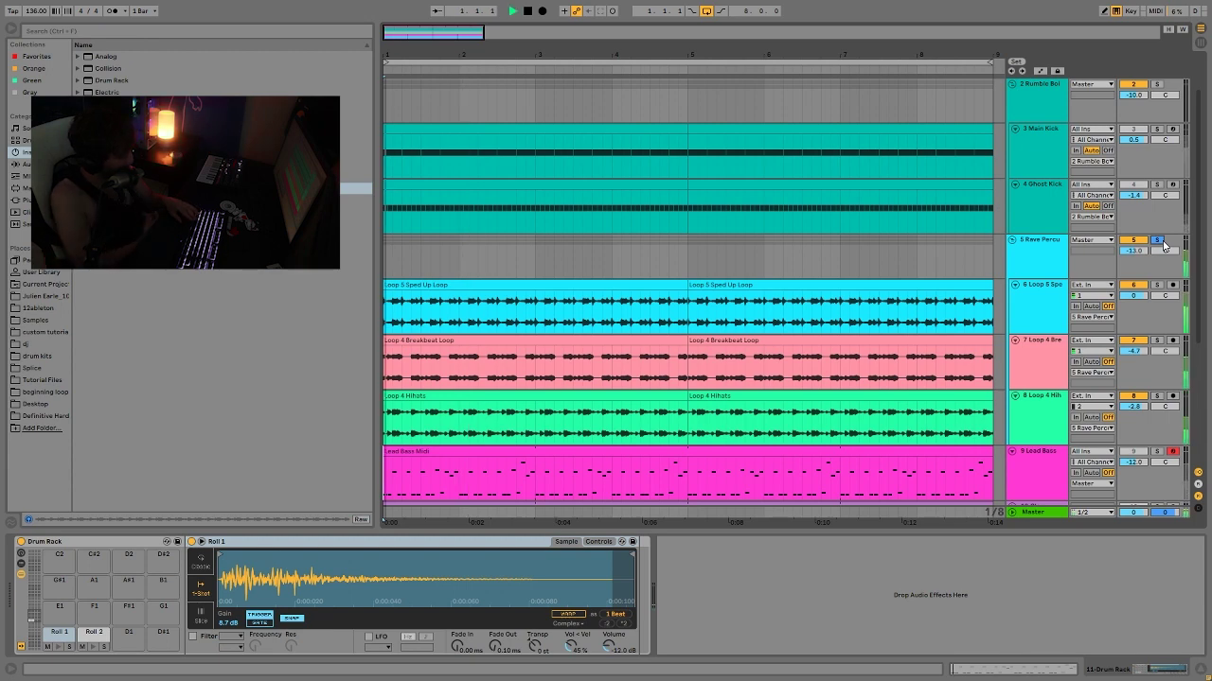
key("space")
scroll(1162, 241, "down", 1)
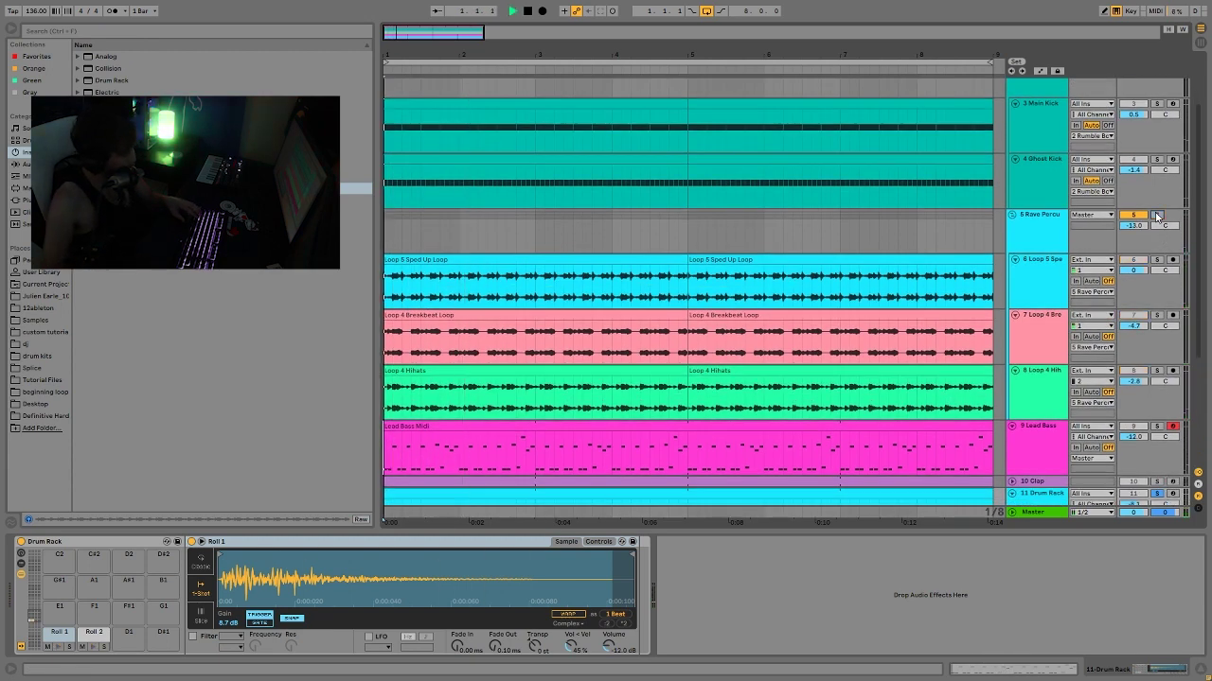
- Solo the Hihat alongside the Drum Rack and play the two tracks together
key("space")
scroll(1155, 283, "down", 4)
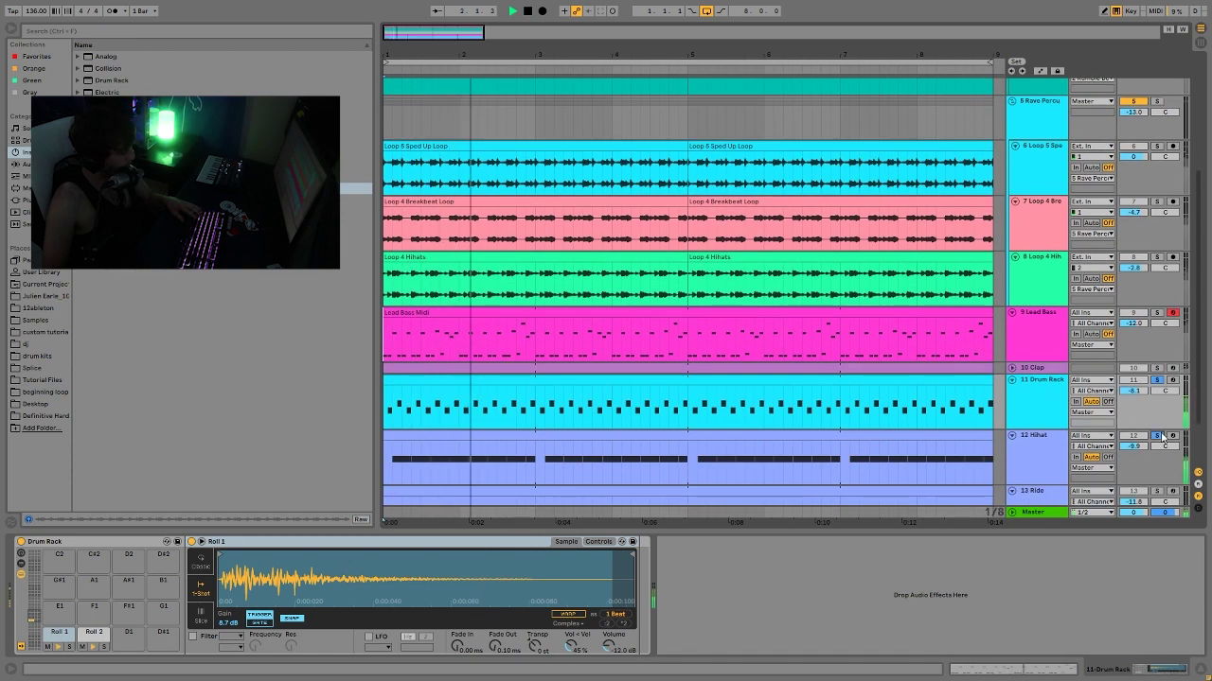
left_click(1156, 437)
key("space")
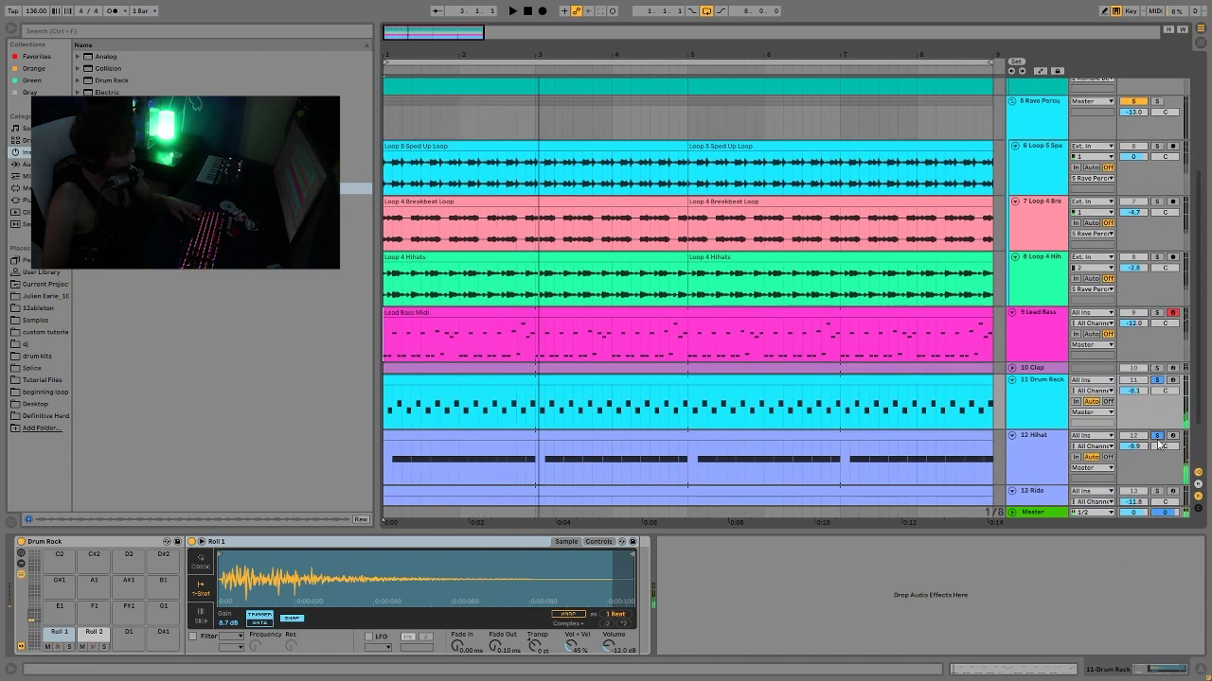
- Unsolo the Drum Rack and Hihat and play all tracks together from bar 1
left_click(1091, 401)
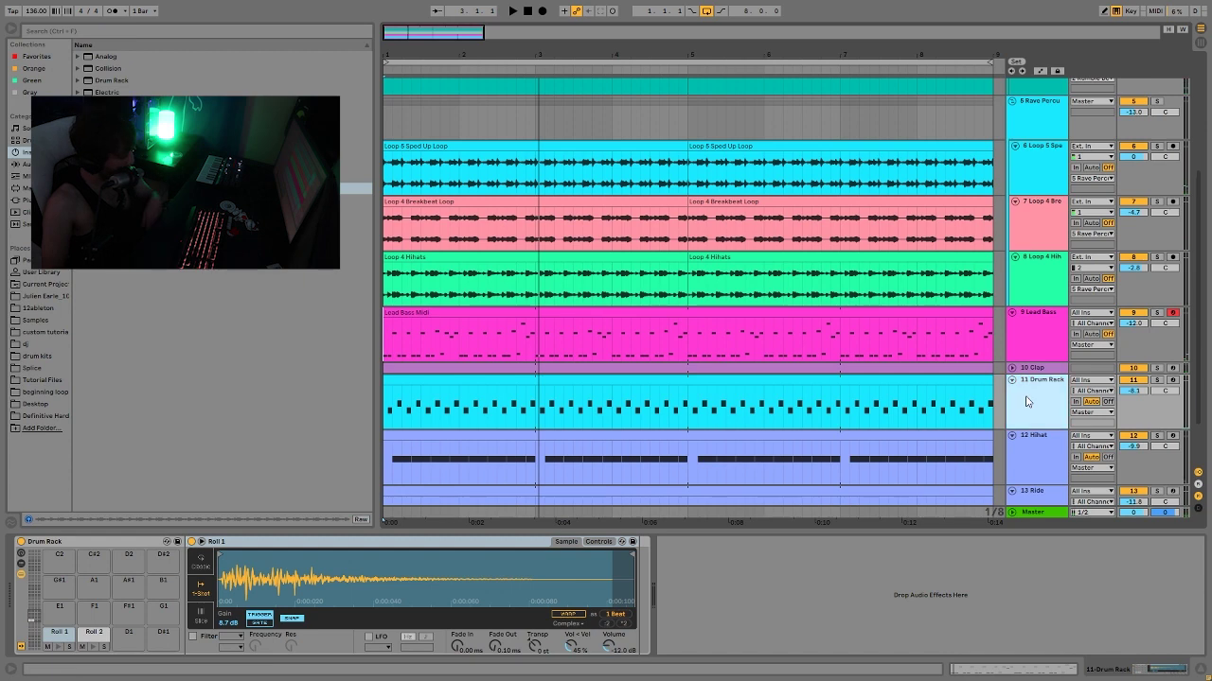
key("space")
key("space")
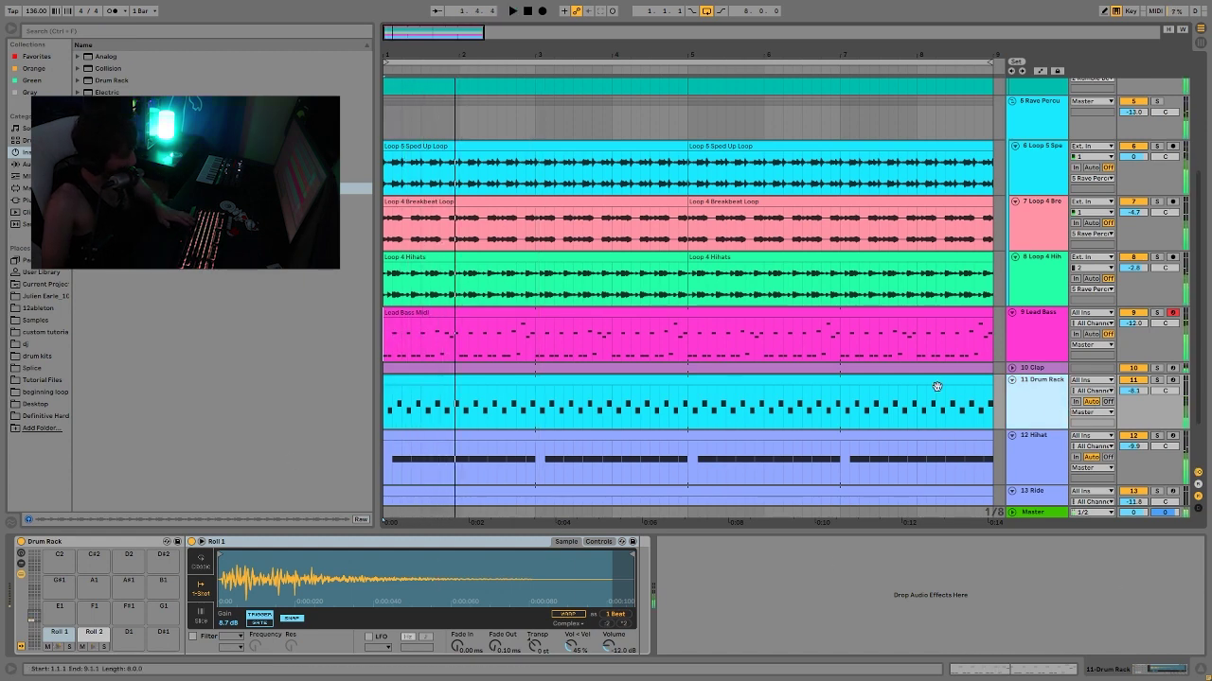
- Solo and play the Hihat while examining its sample and Drum Buss, then unsolo it to hear the full mix
scroll(933, 436, "down", 2)
left_click(1156, 373)
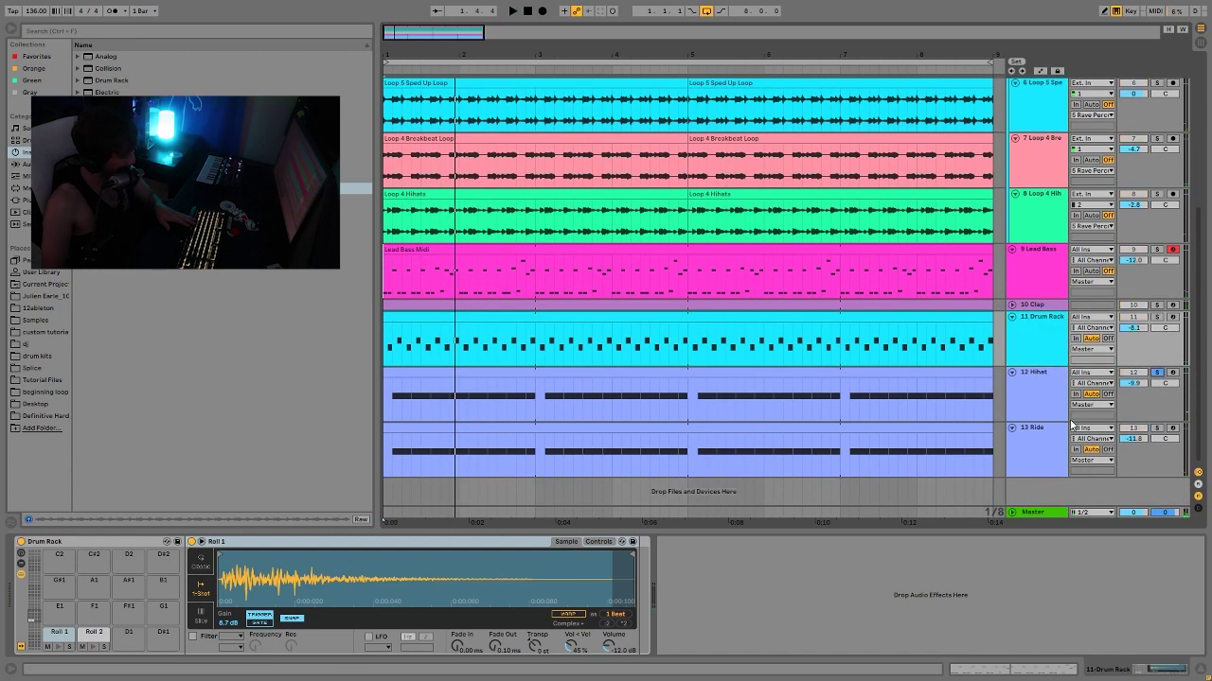
key("space")
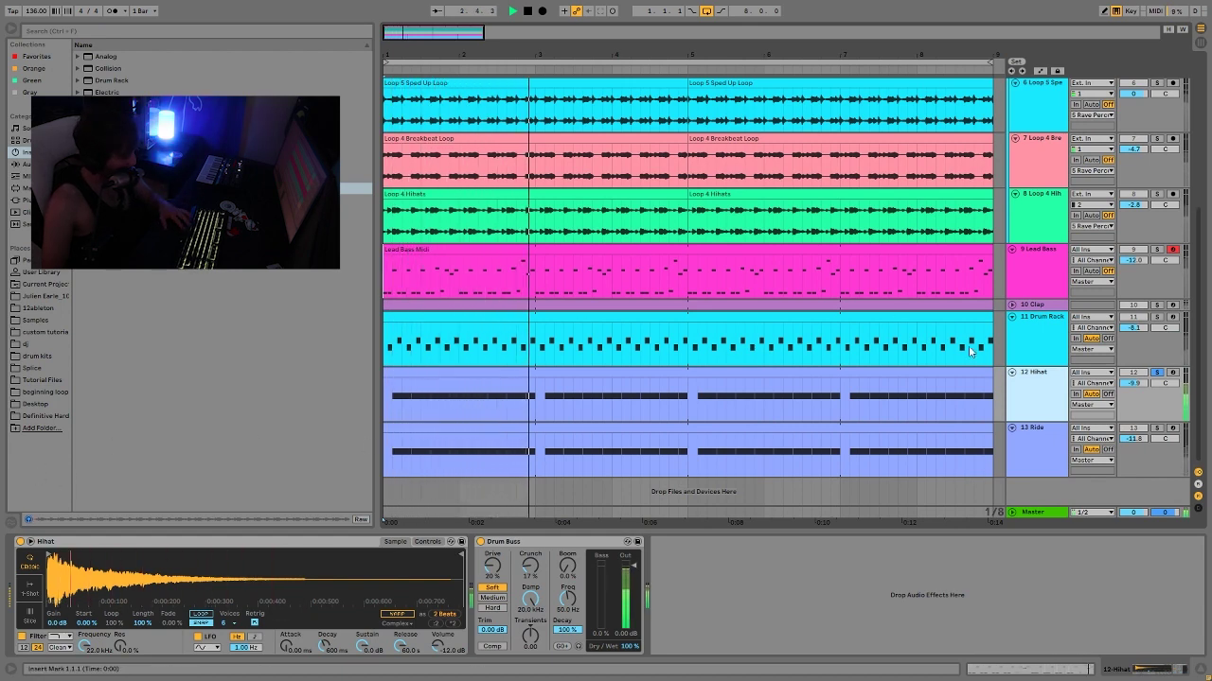
left_click(1158, 373)
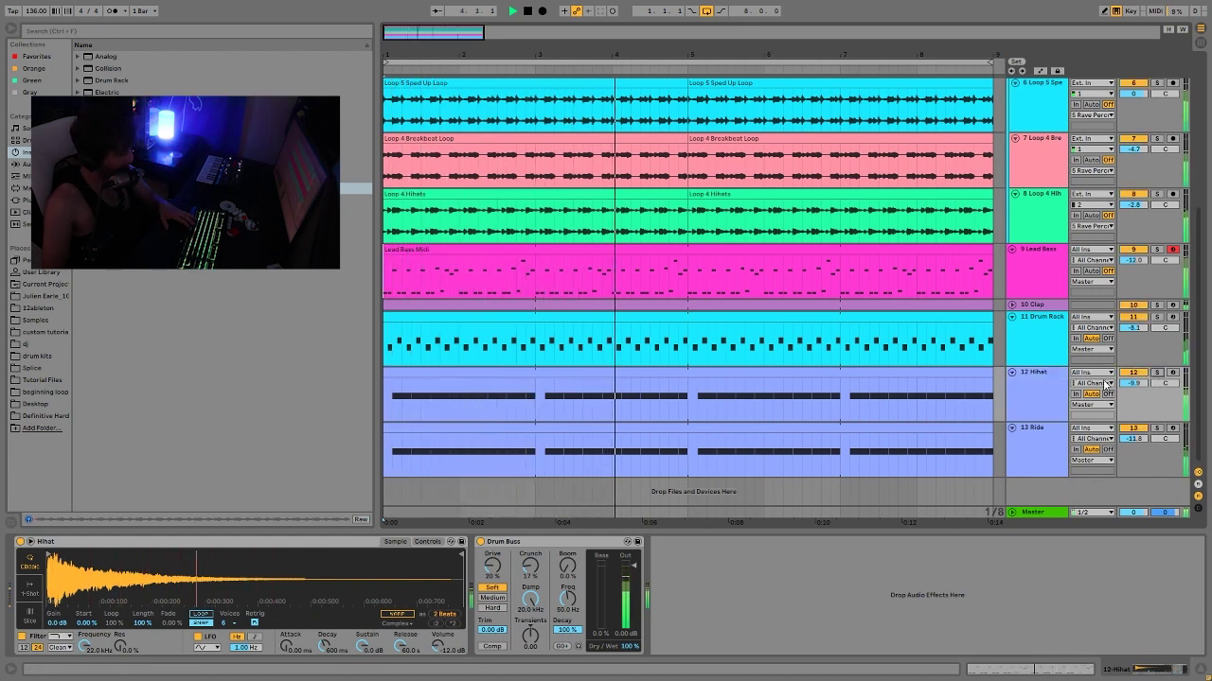
- Solo the Ride and play it on its own while examining its sample, Echo and Saturator
left_click(1029, 386)
key("space")
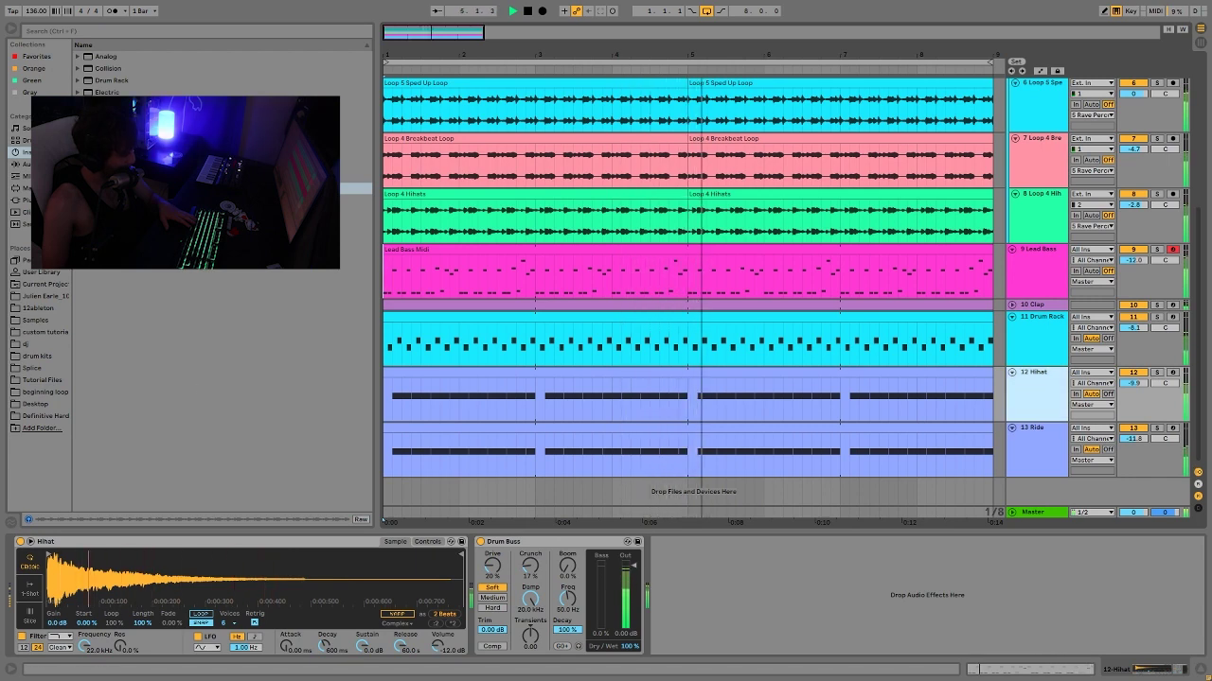
left_click(1043, 432)
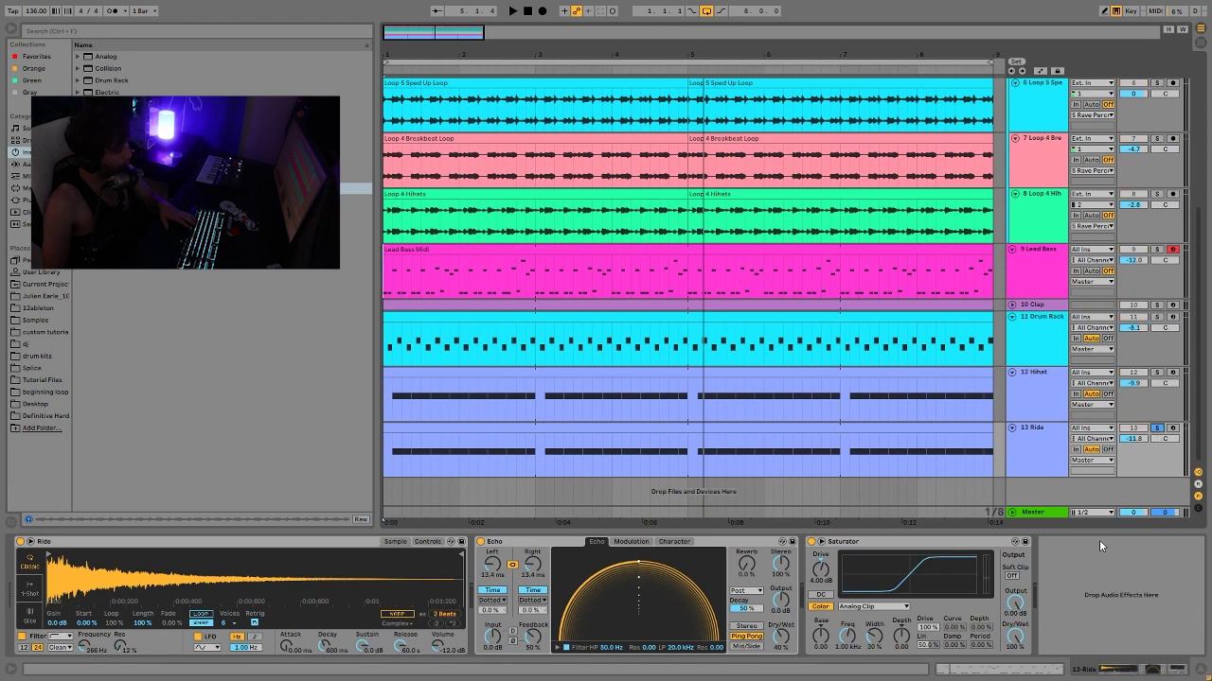
key("space")
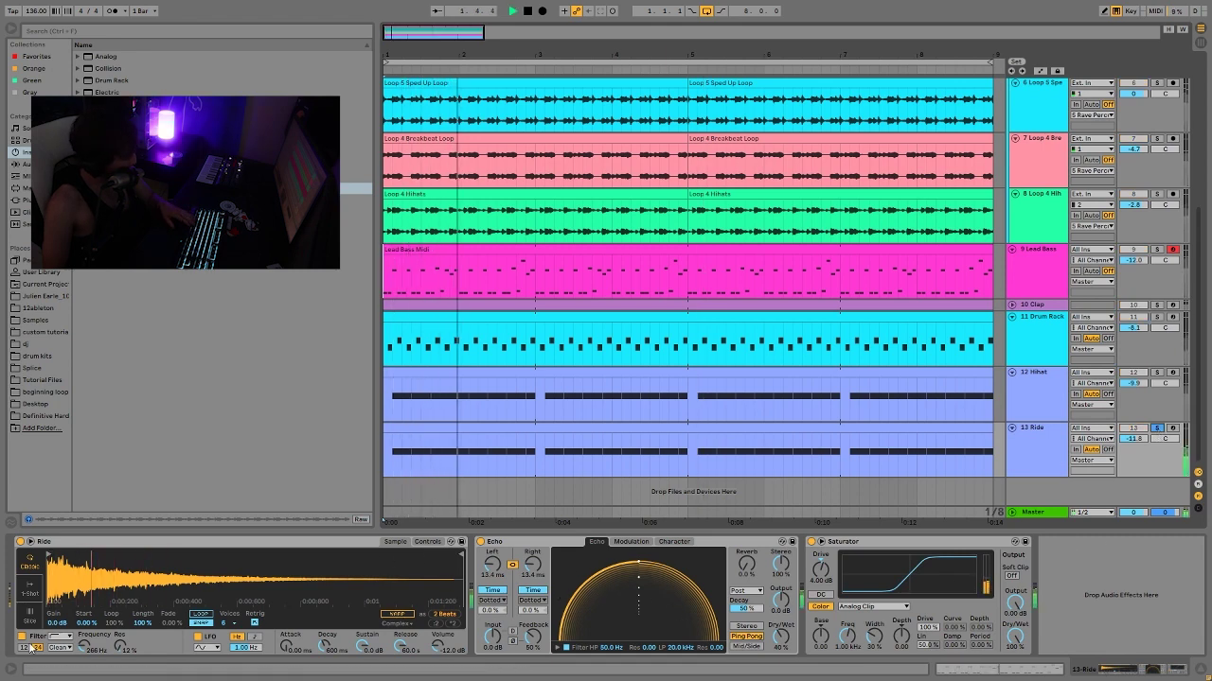
key("space")
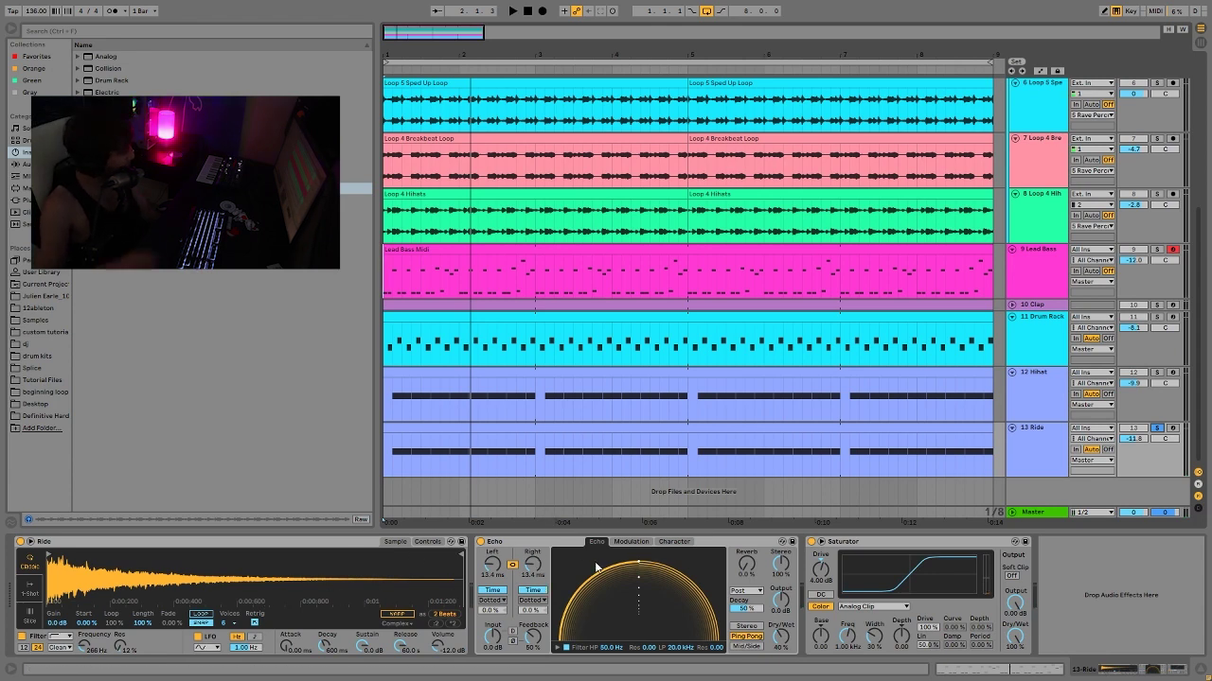
key("space")
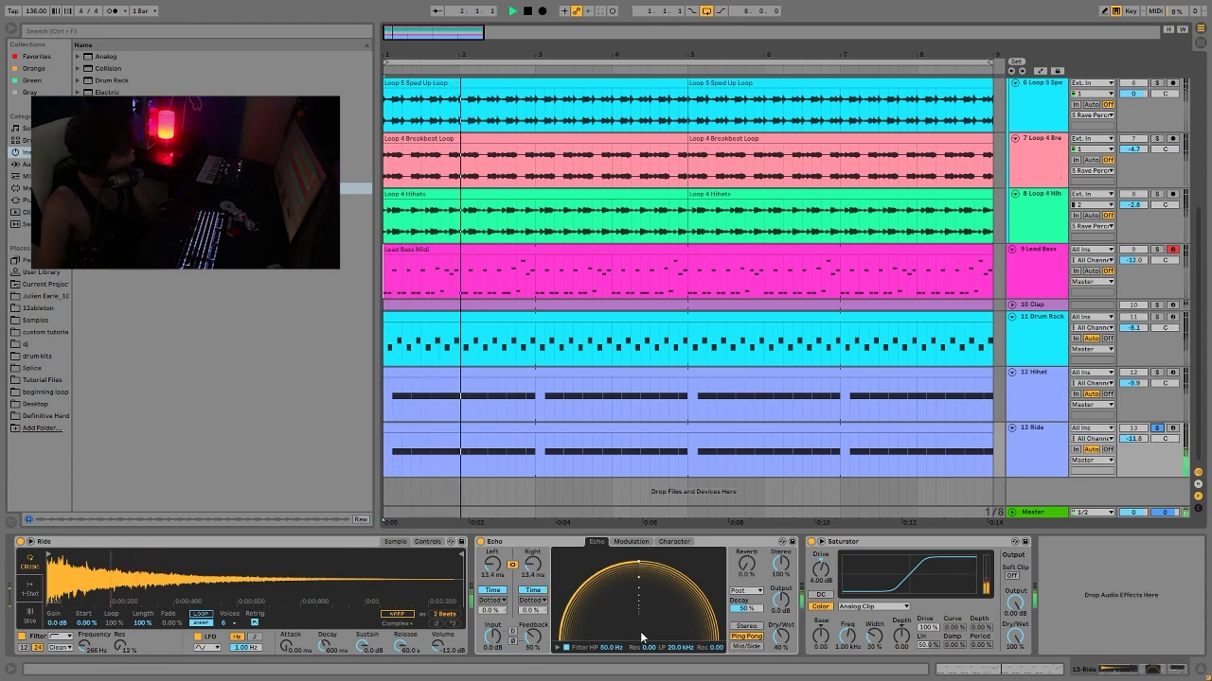
key("space")
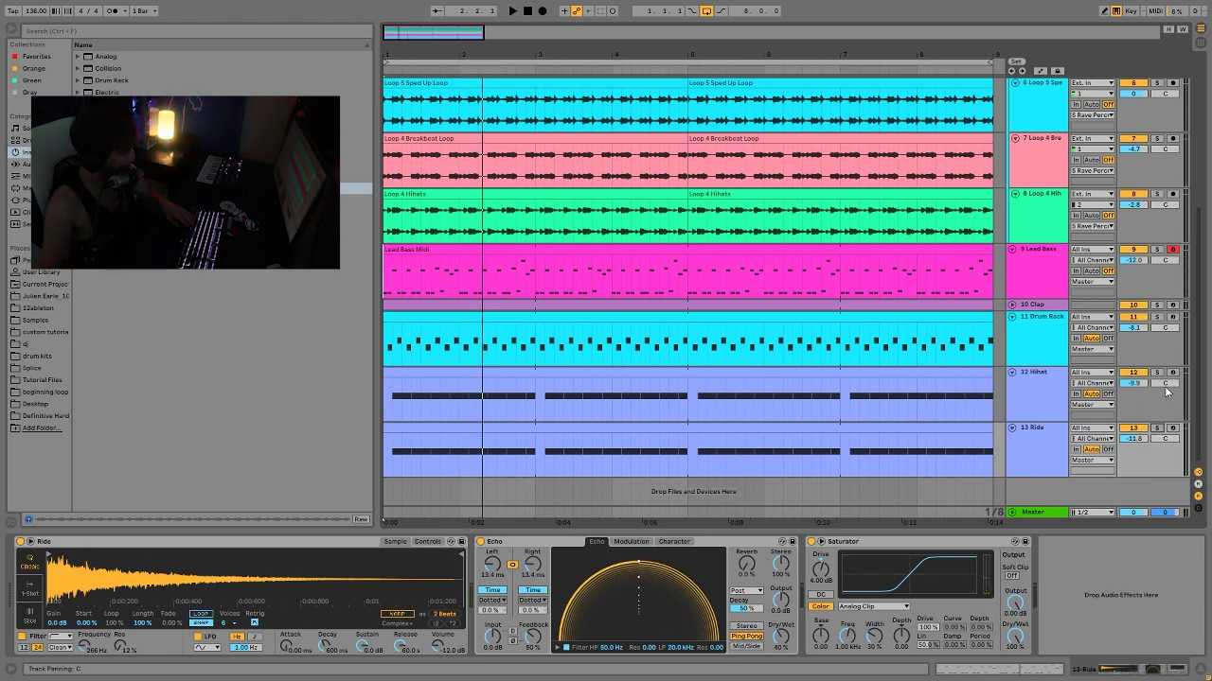
- Play all tracks together with the Ride unsoloed, and select the Ride clip to replay the full mix from bar 1
key("space")
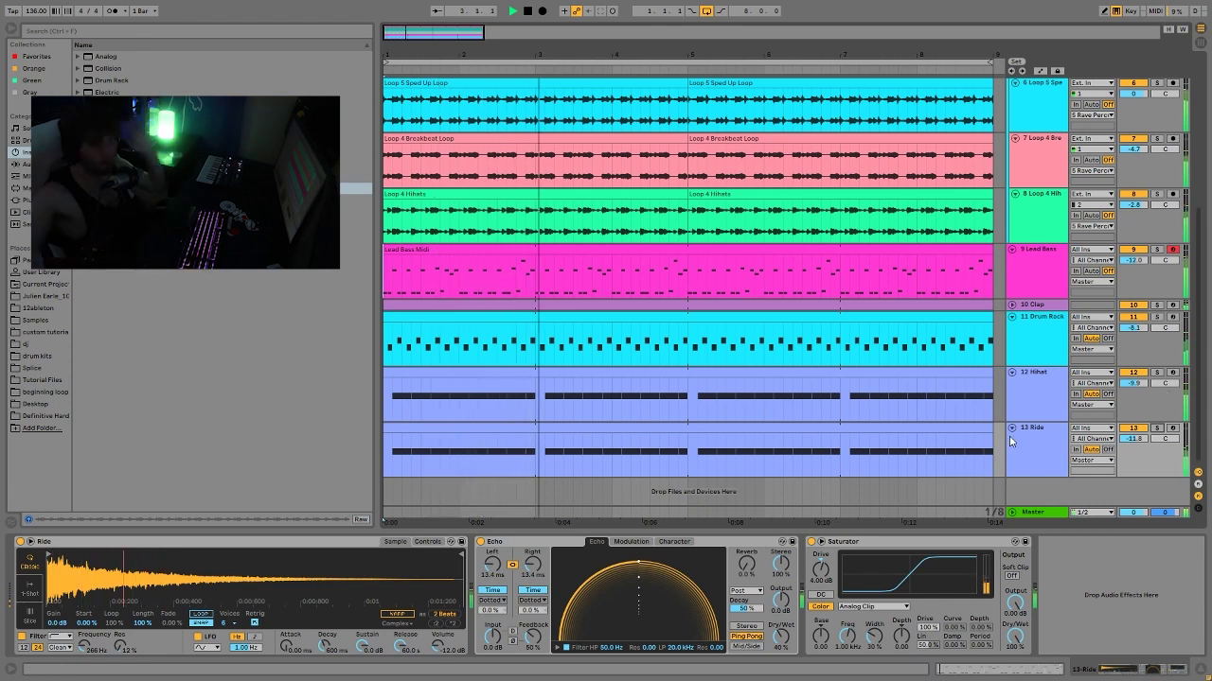
key("space")
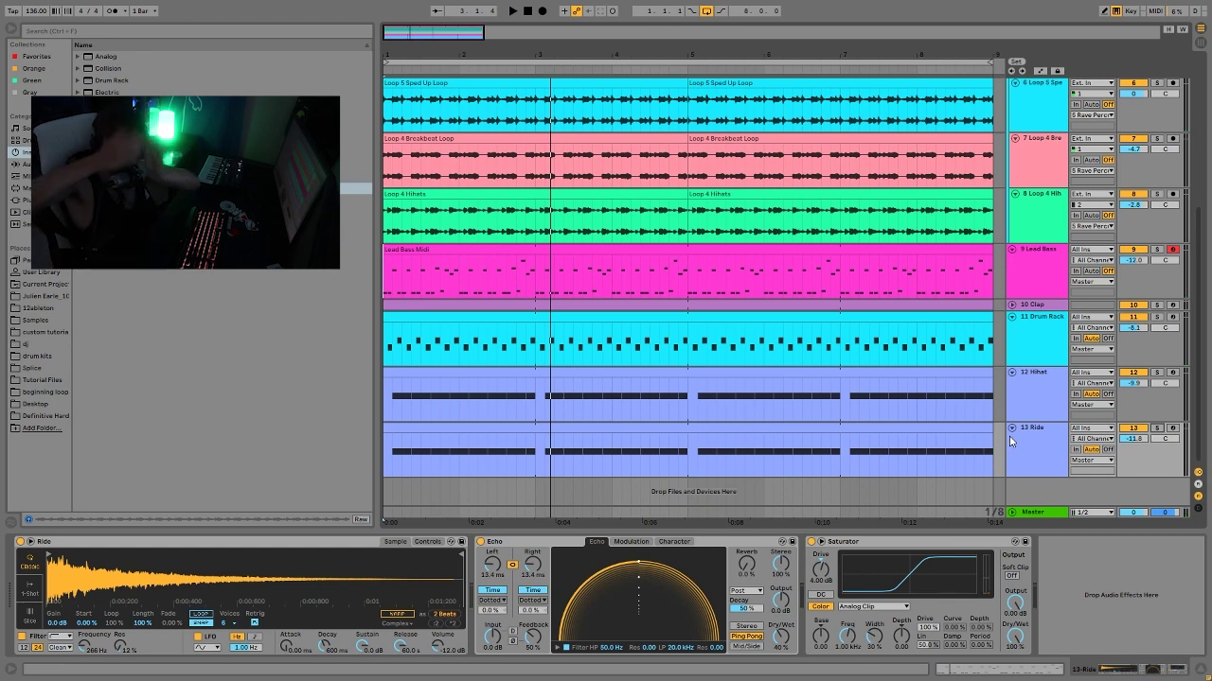
left_click(462, 429)
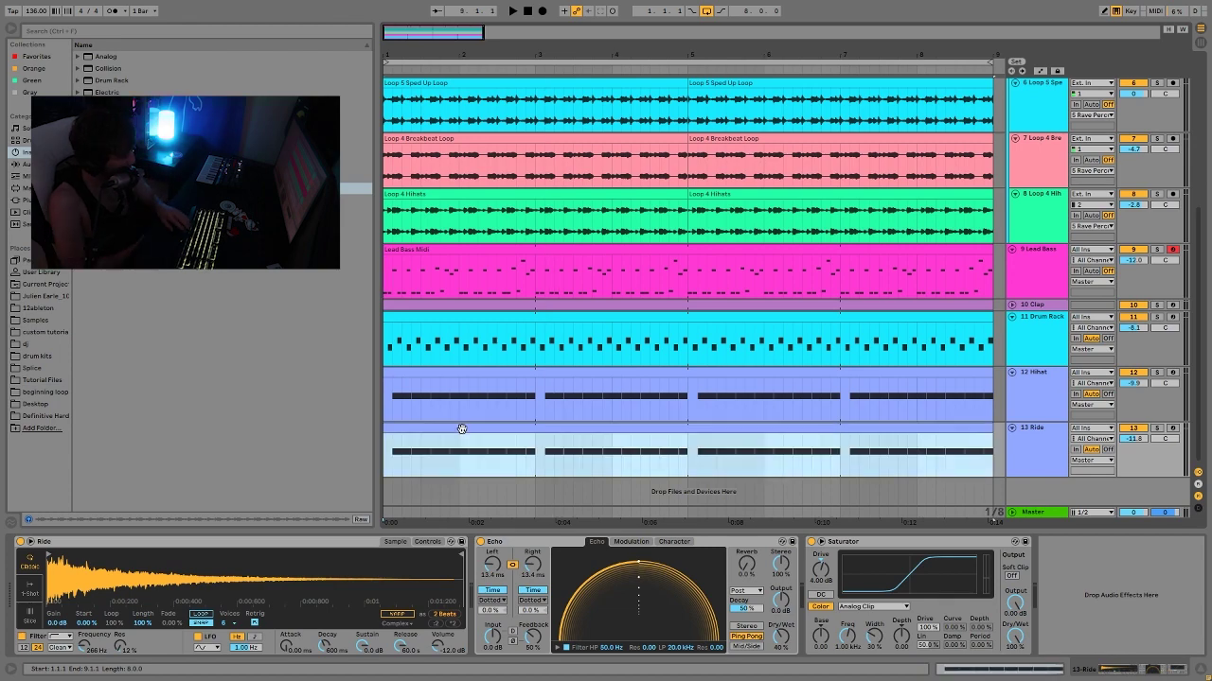
key("space")
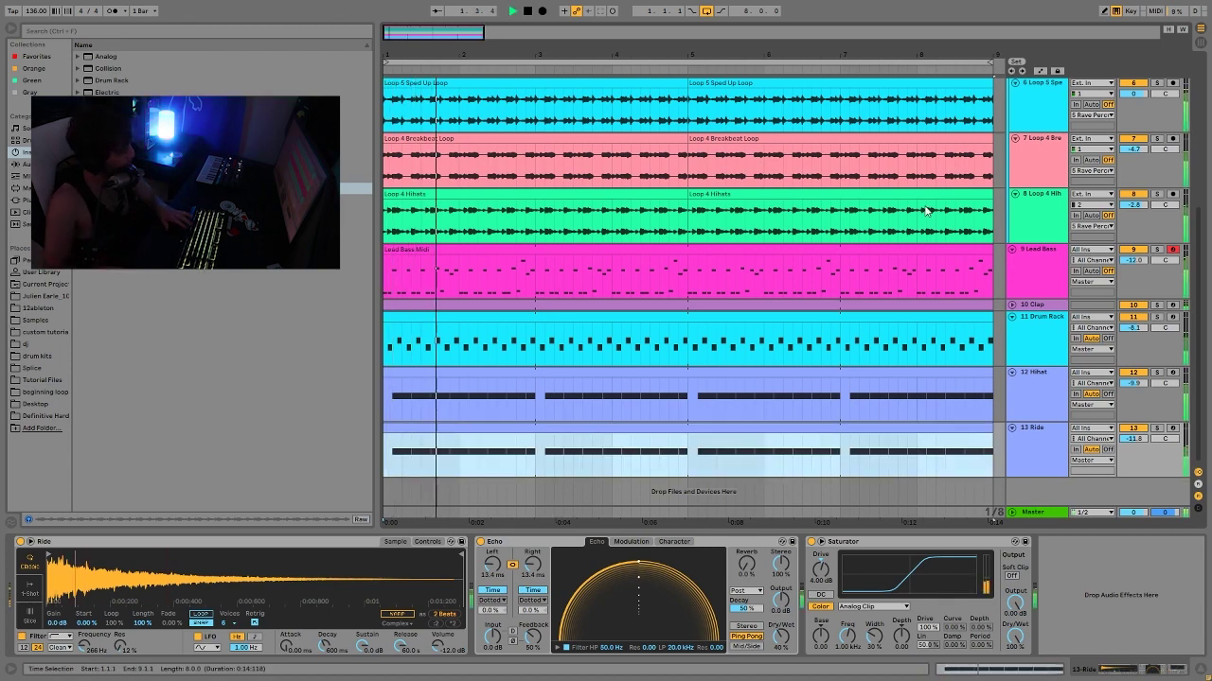
- Show the devices of the Main Kick and the Metal Drone track while the full mix plays
scroll(1025, 206, "up", 2)
scroll(1025, 206, "up", 3)
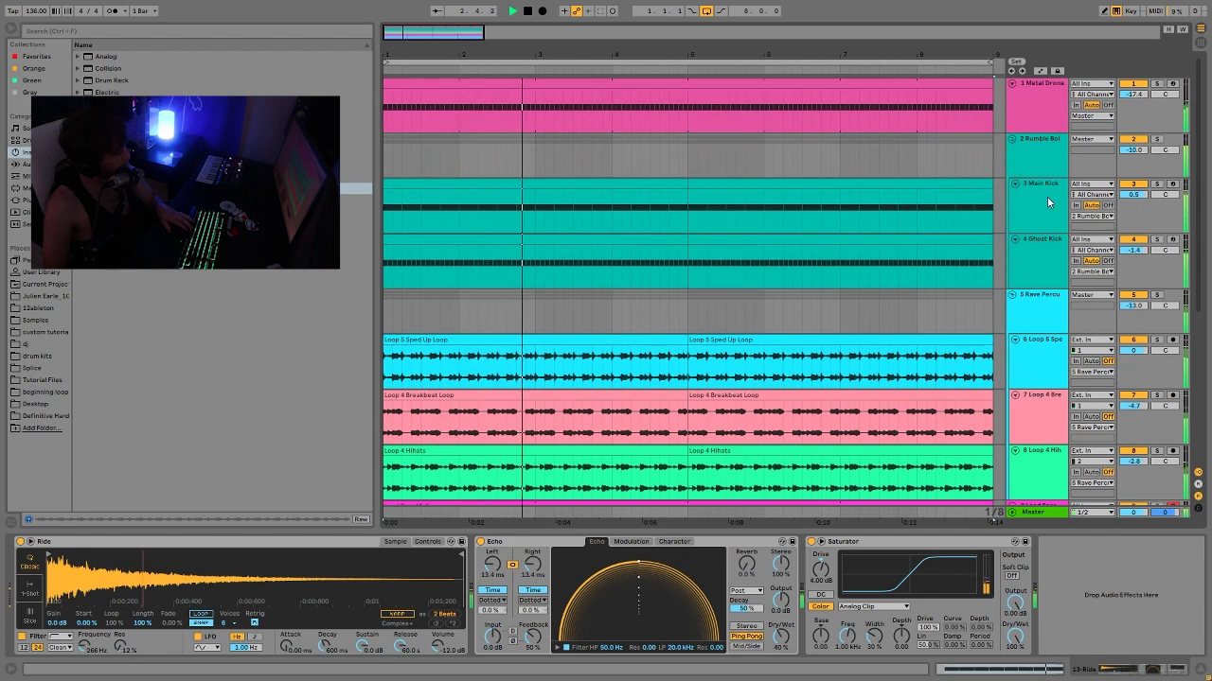
left_click(1060, 212)
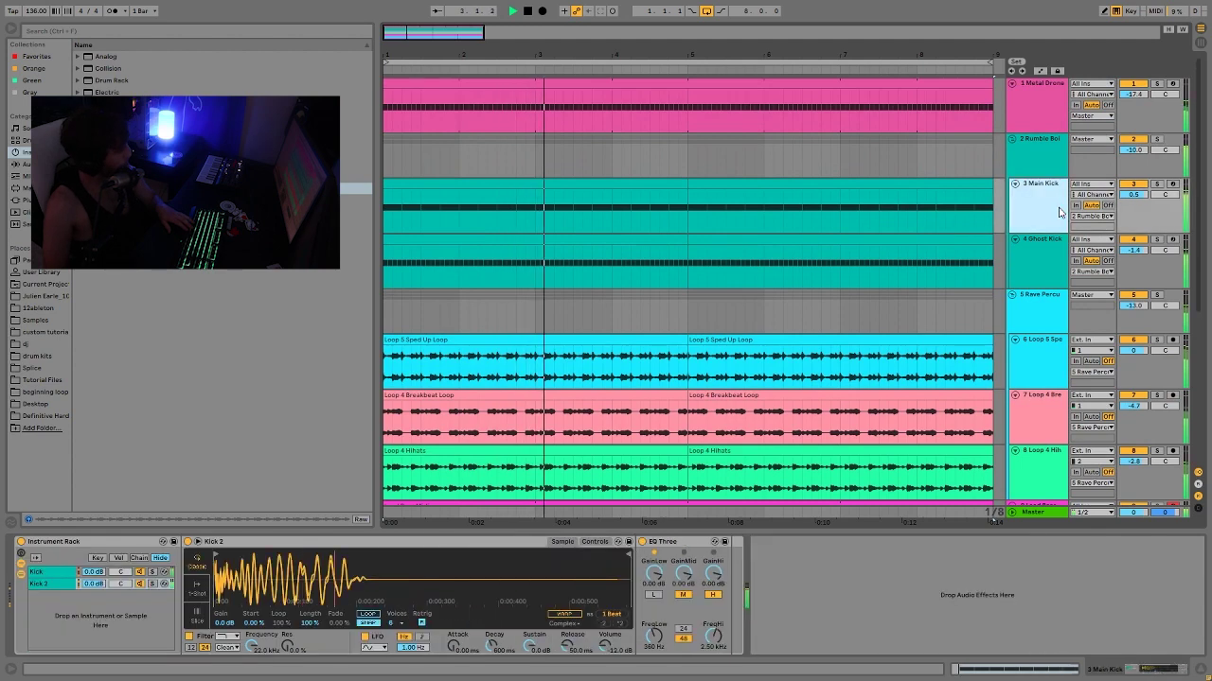
left_click(1059, 112)
left_click(1059, 111)
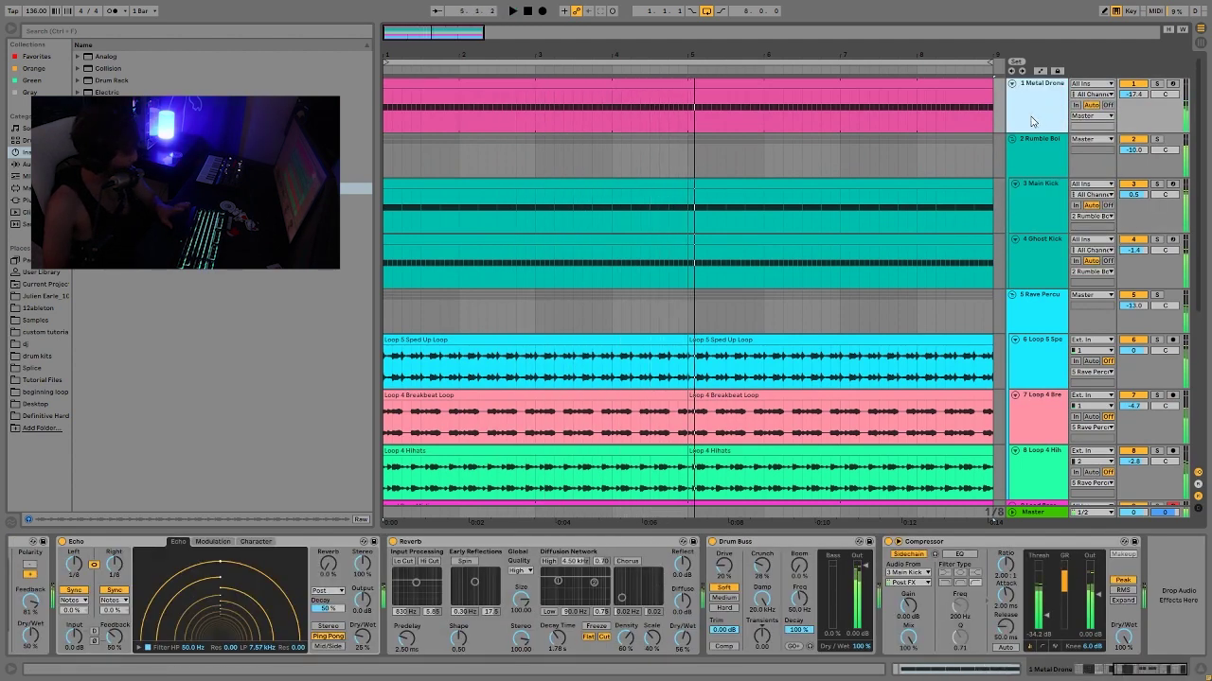